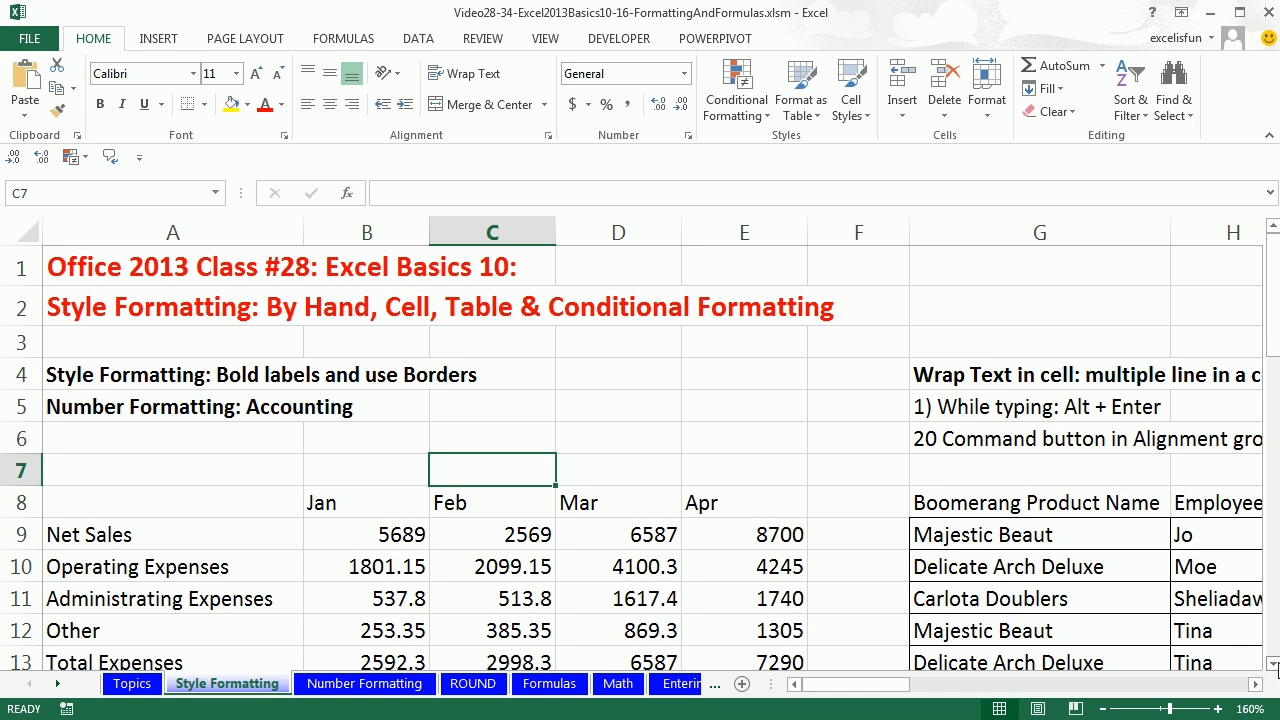
Review the income statement's month headers in B8:E8 and its row labels from Net Sales to Net Income
left_click(1273, 665)
left_click(1273, 665)
left_click(1273, 665)
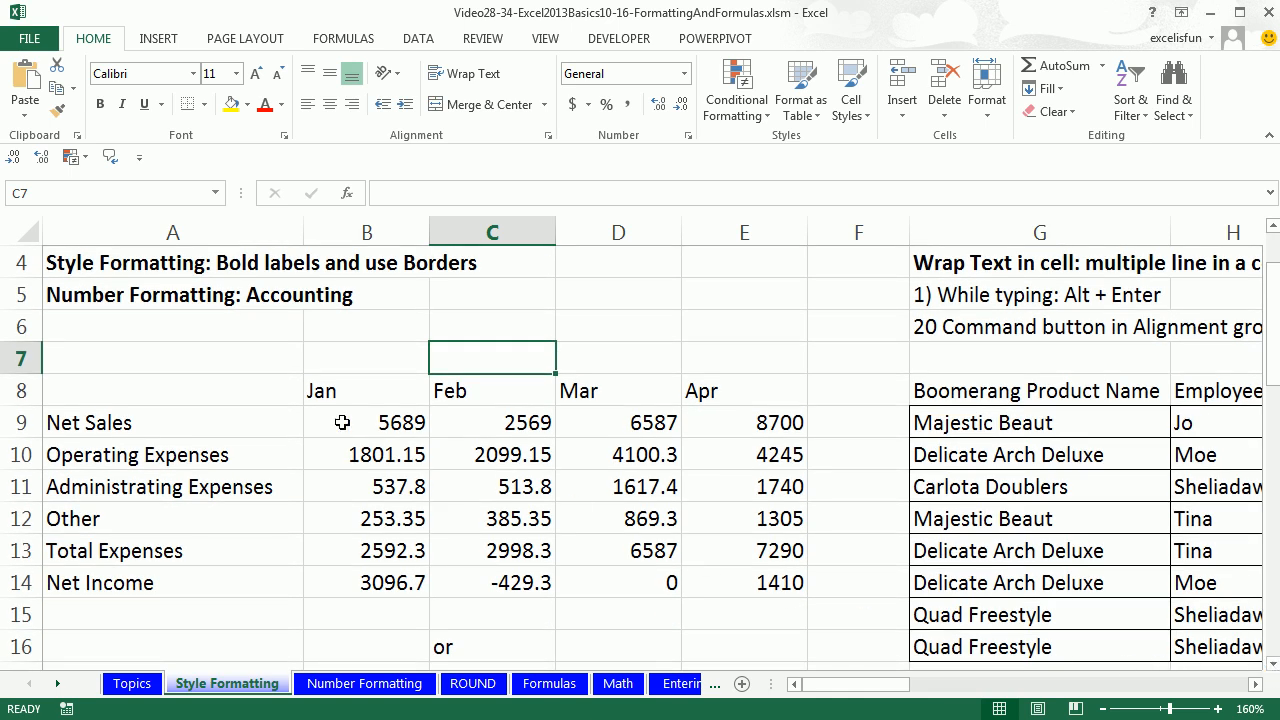
left_click_drag(325, 393, 714, 387)
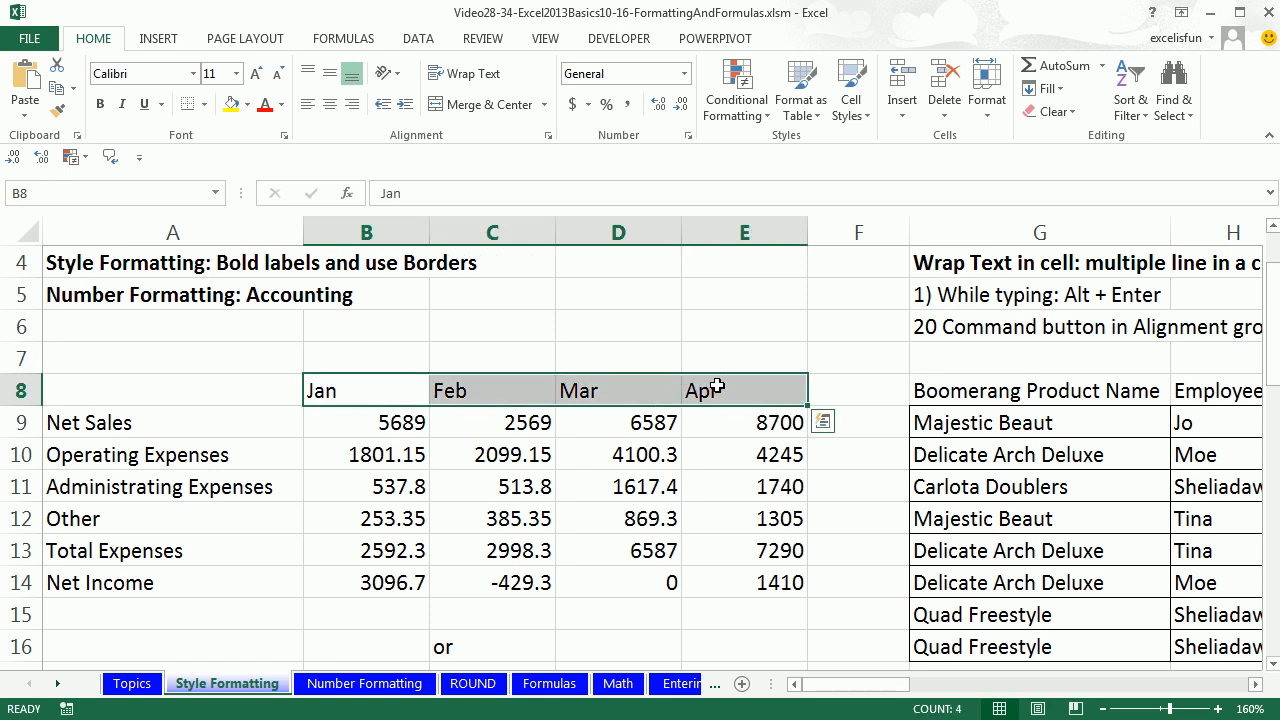
left_click(176, 422)
left_click(168, 462)
left_click_drag(168, 467, 166, 518)
left_click(162, 550)
left_click(166, 580)
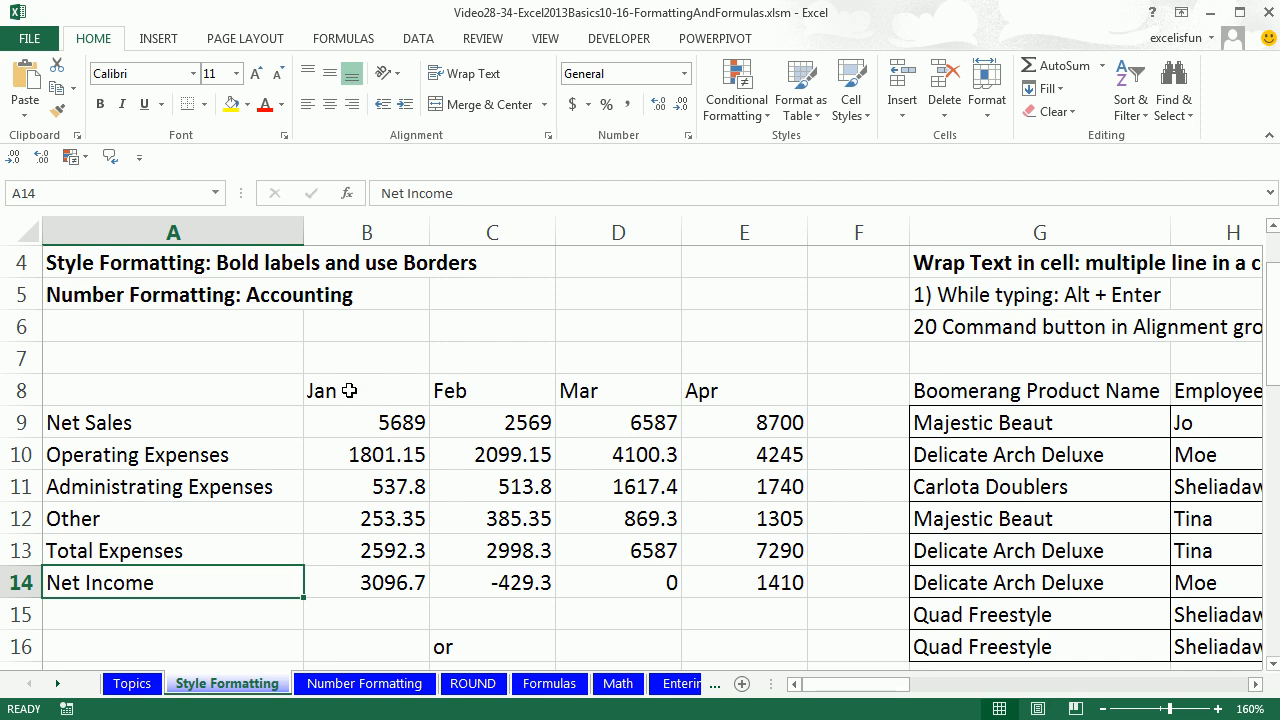
Bold the month headers in B8:E8 together with the row labels in A9:A14
left_click_drag(342, 390, 722, 397)
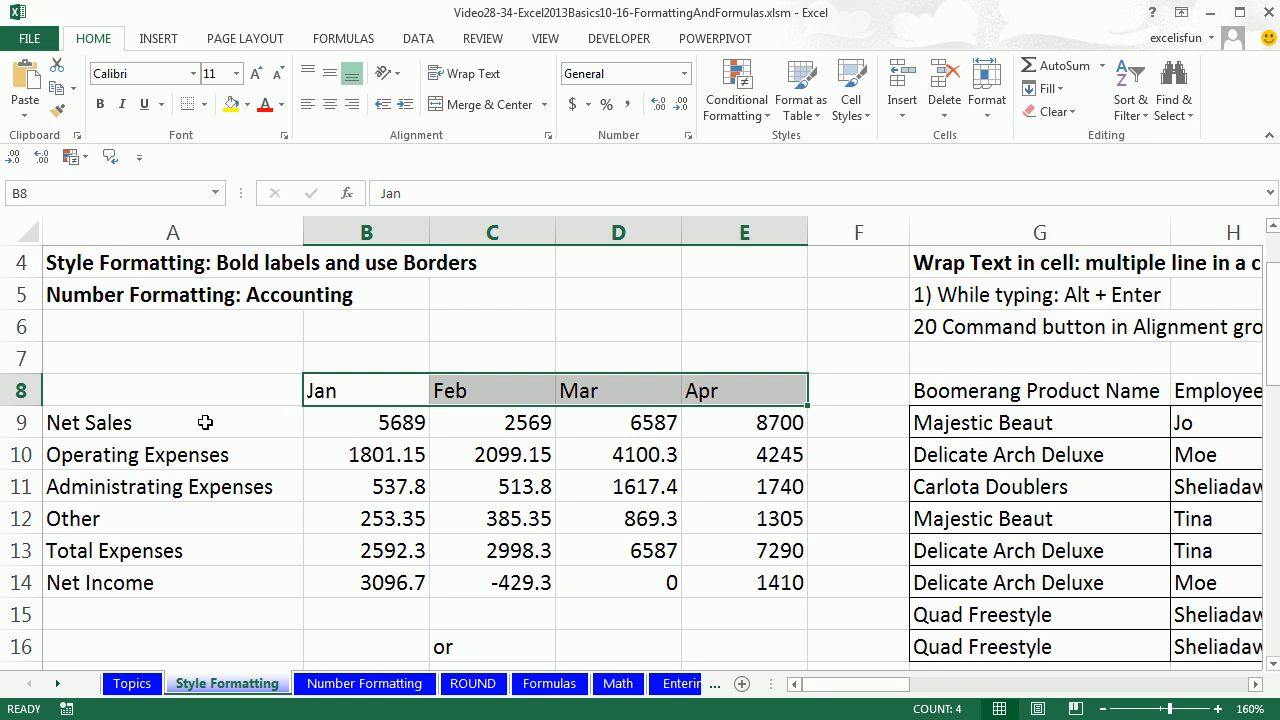
left_click_drag(160, 420, 154, 570)
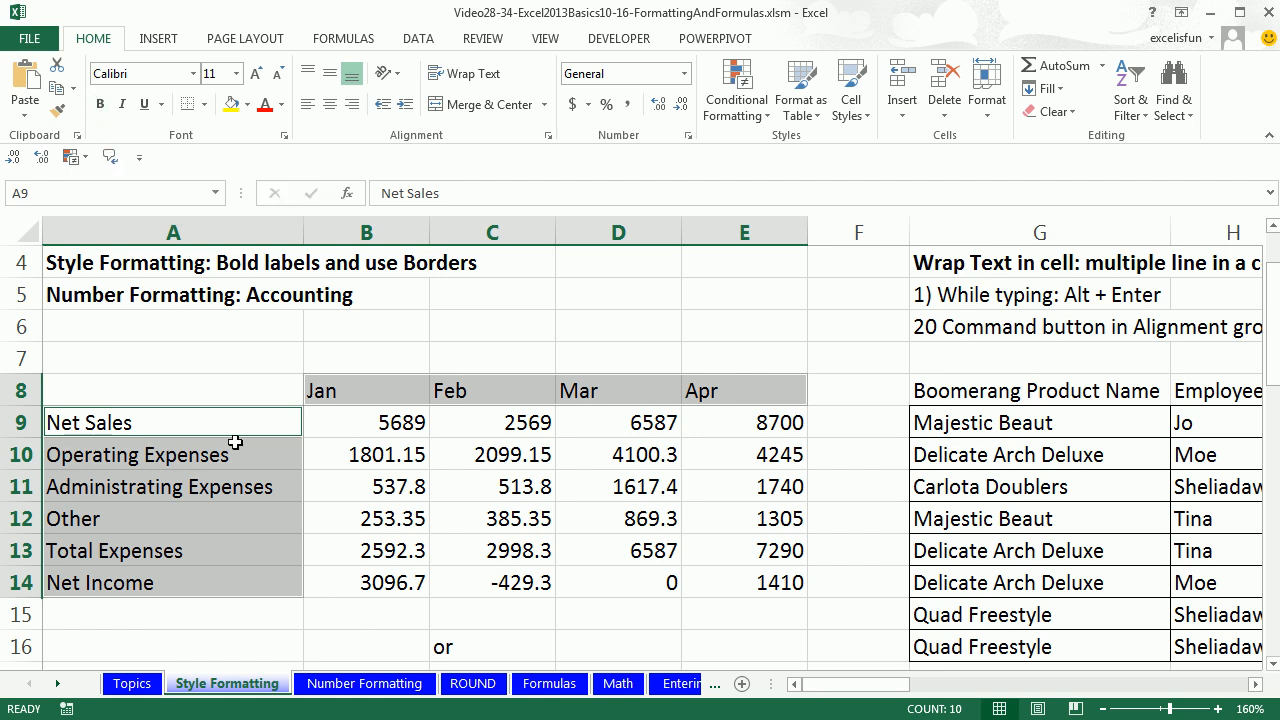
key("ctrl+b")
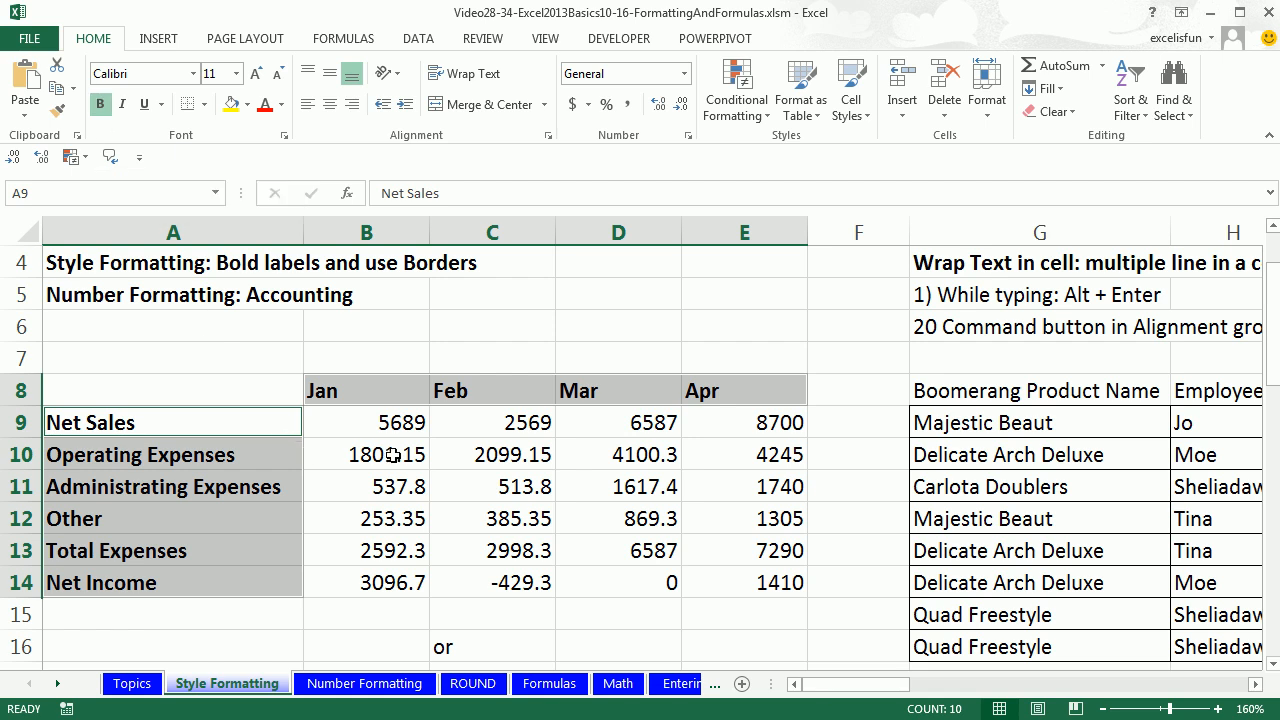
Format the amounts in B9:E14 as Accounting with two decimal places and the $ symbol
left_click_drag(365, 423, 729, 574)
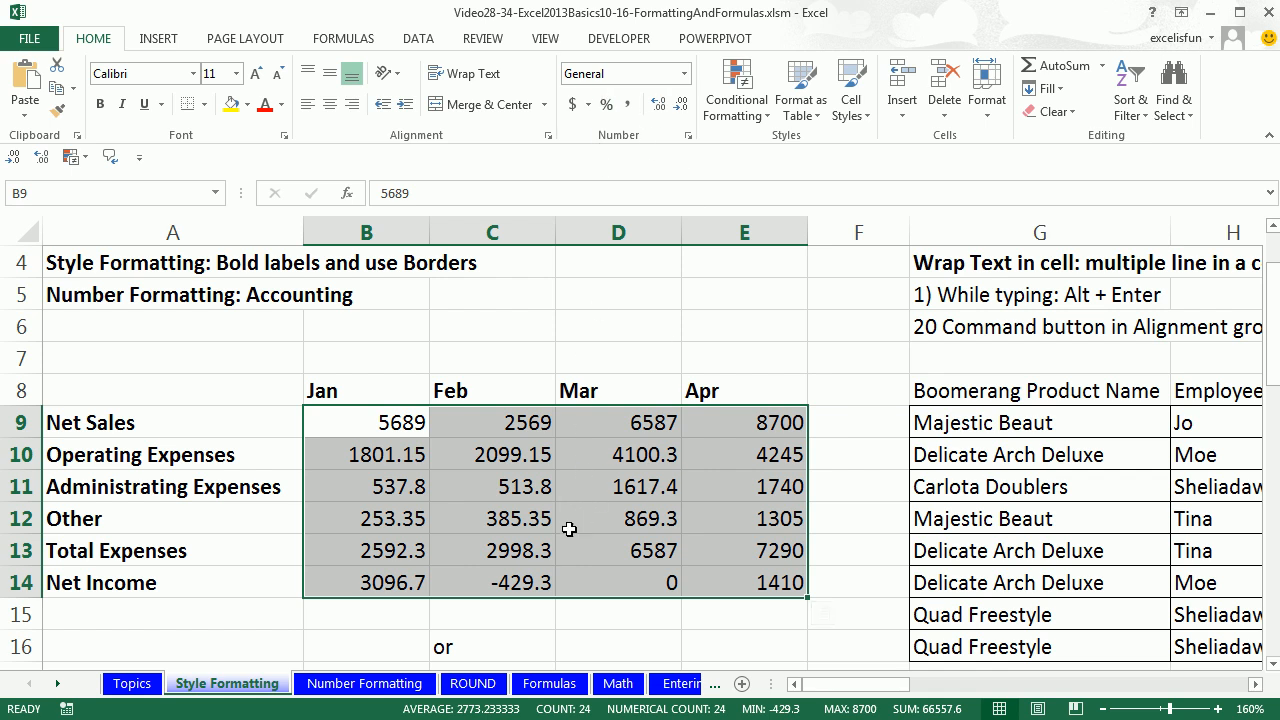
key("ctrl+1")
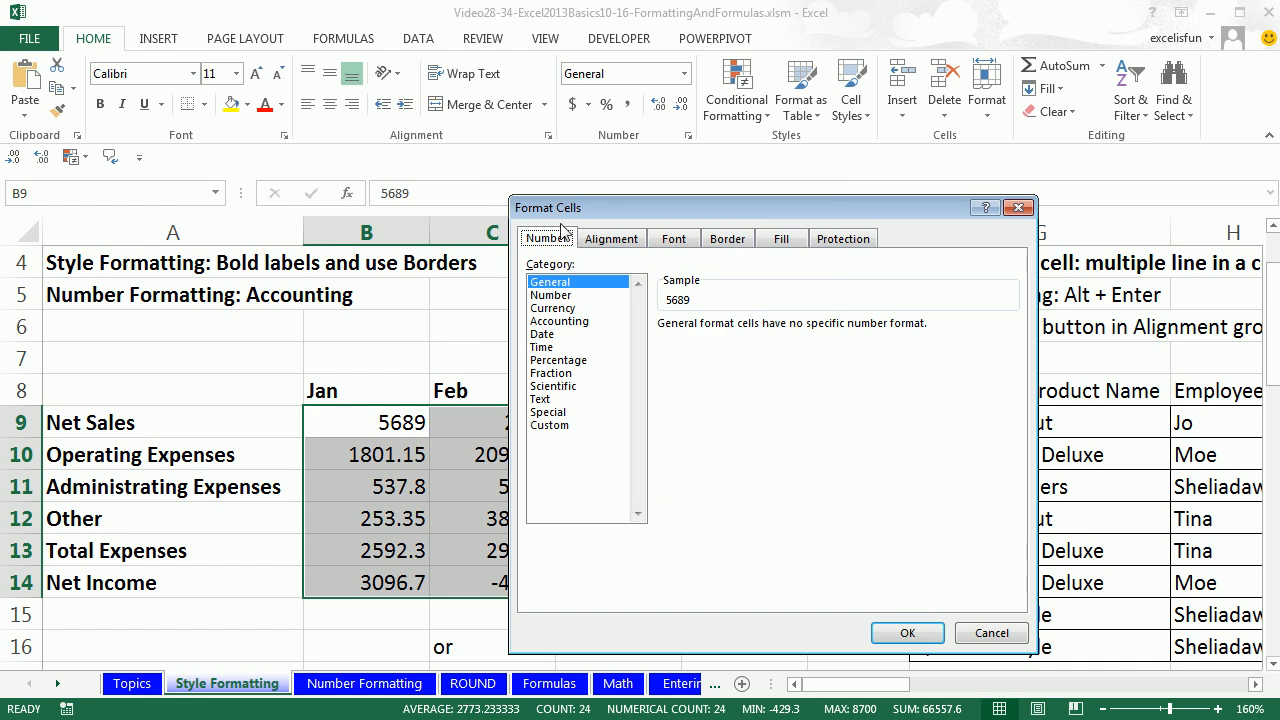
left_click(619, 240)
left_click(682, 240)
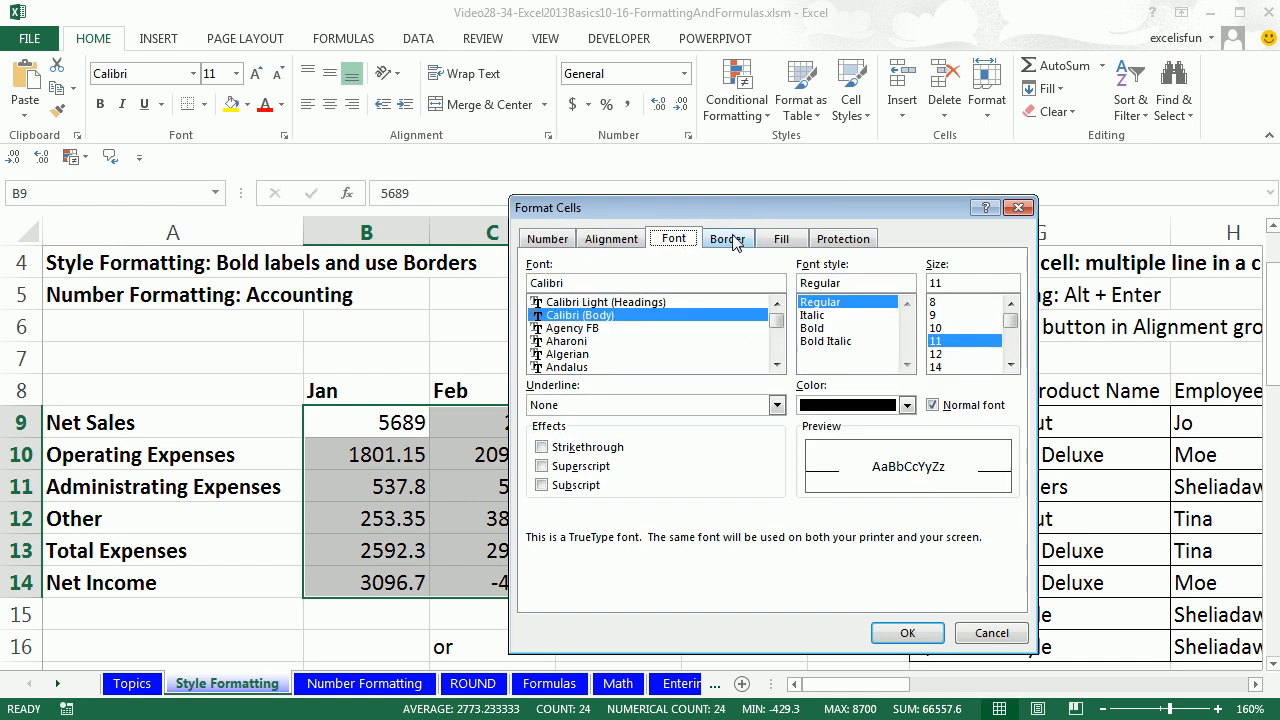
left_click(733, 242)
left_click(783, 240)
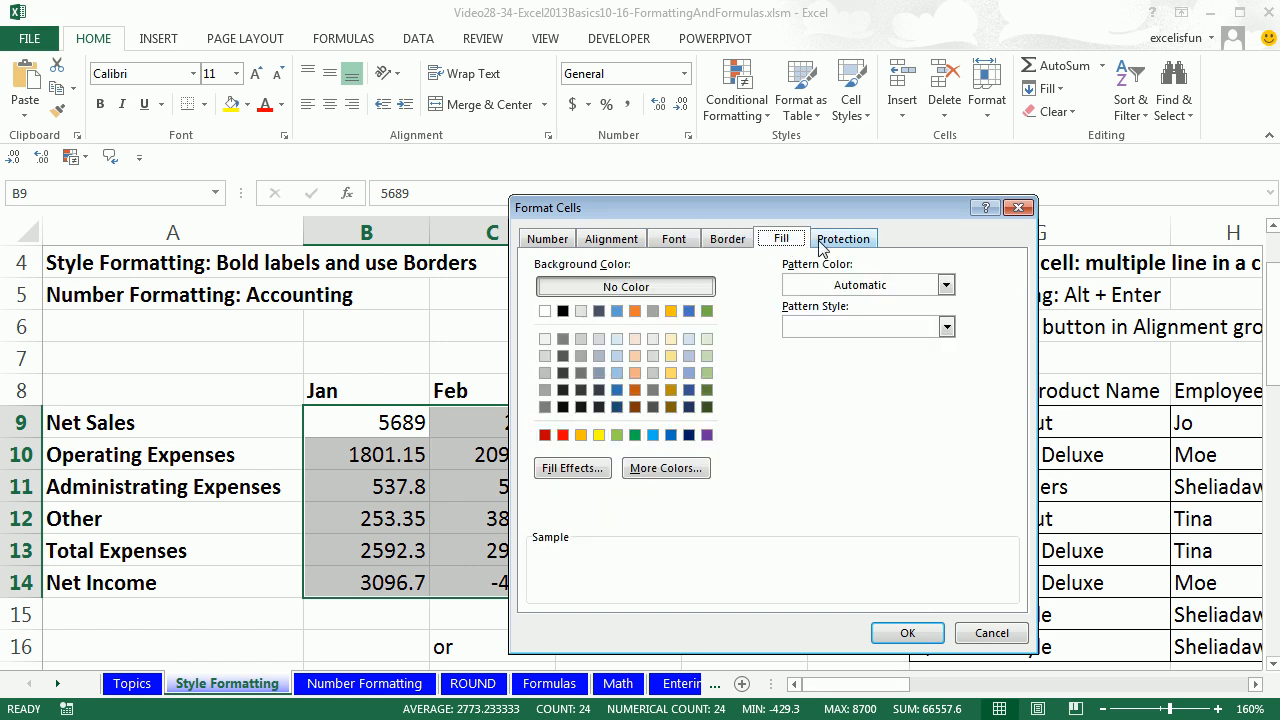
left_click(824, 244)
left_click(558, 241)
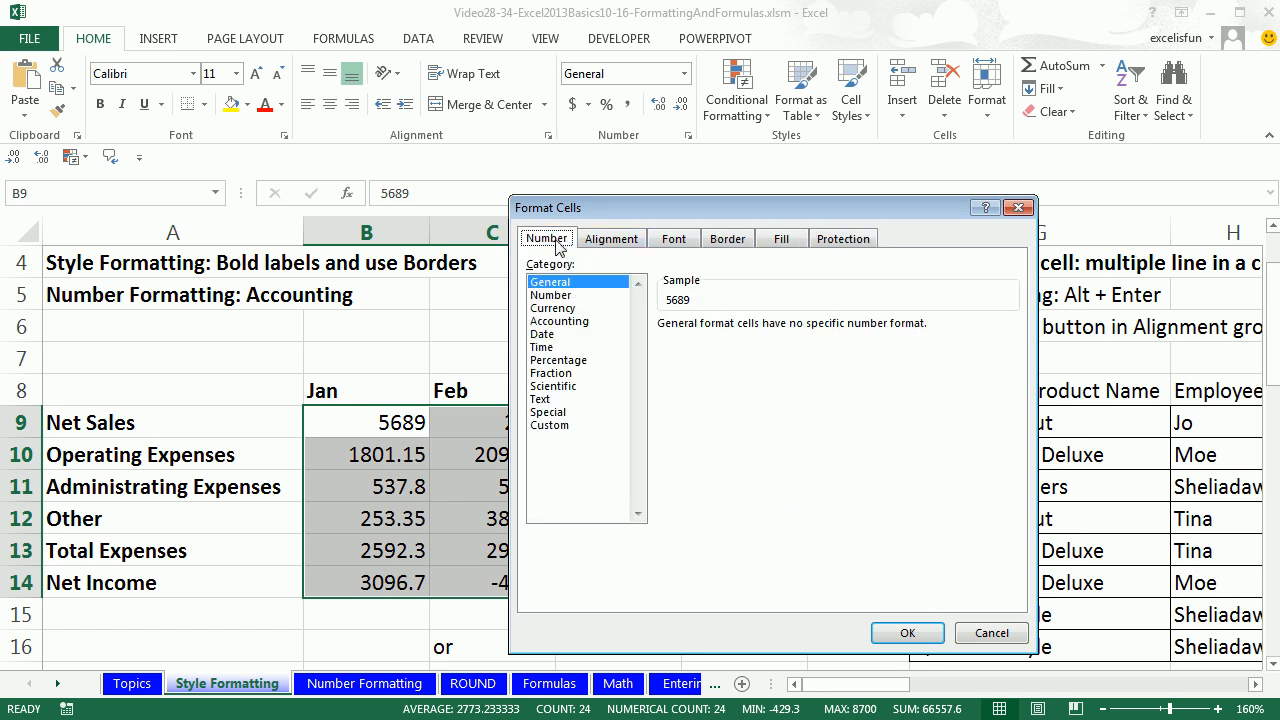
left_click(572, 322)
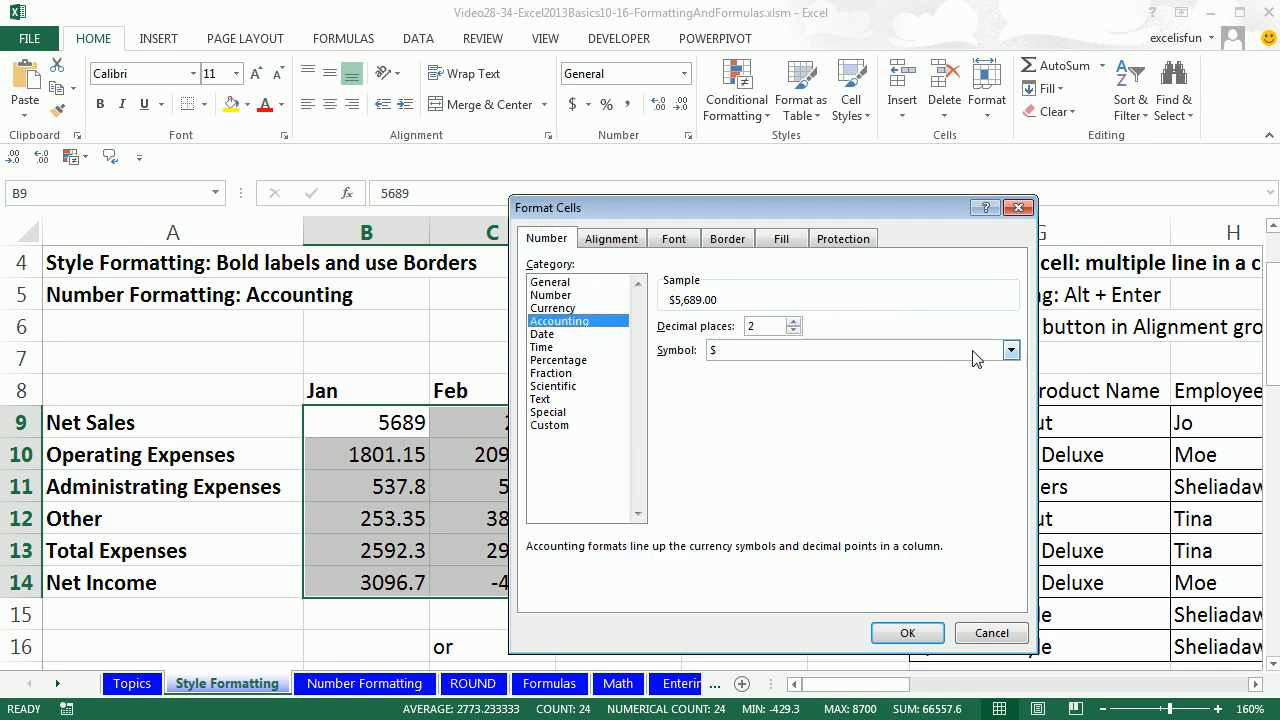
left_click(1011, 350)
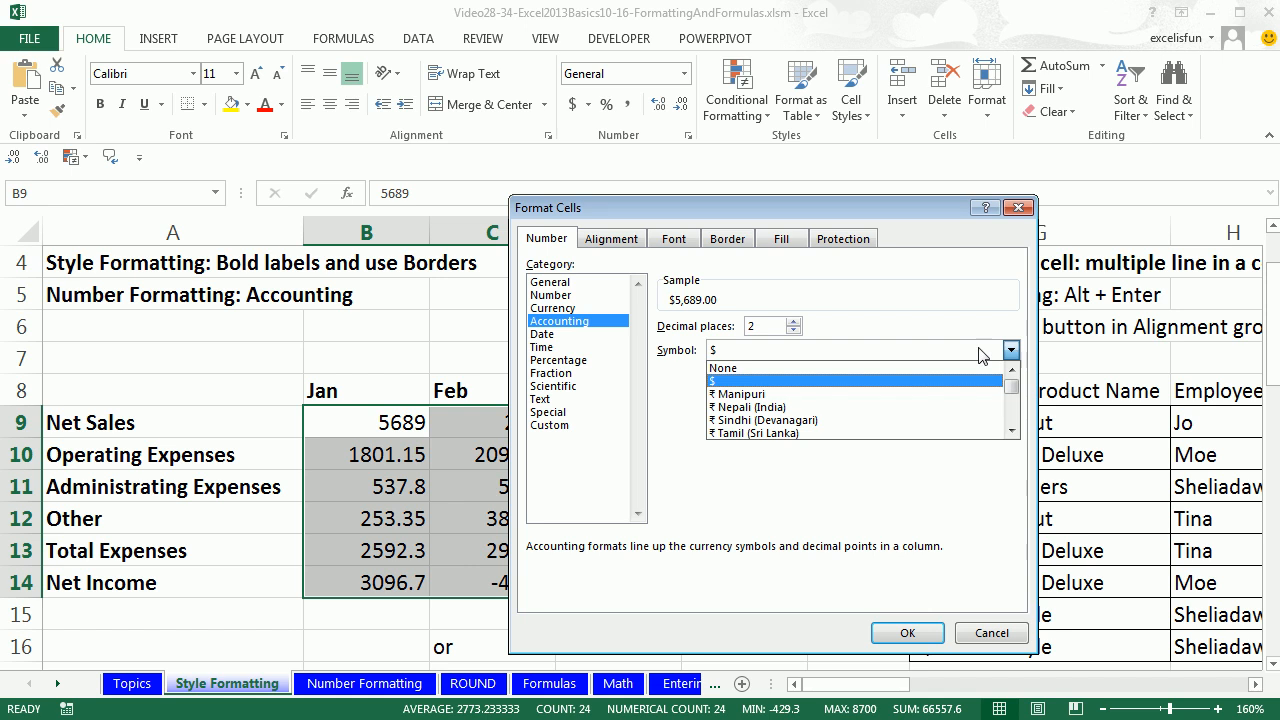
left_click(798, 381)
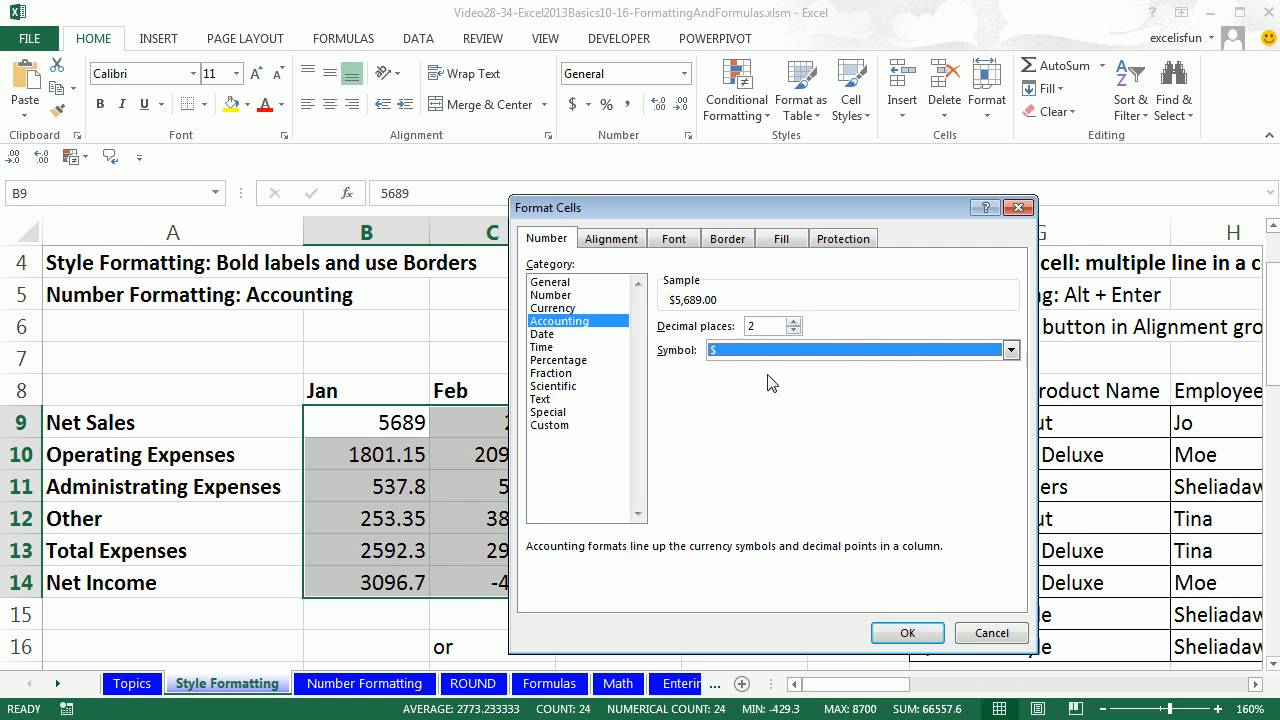
left_click(907, 633)
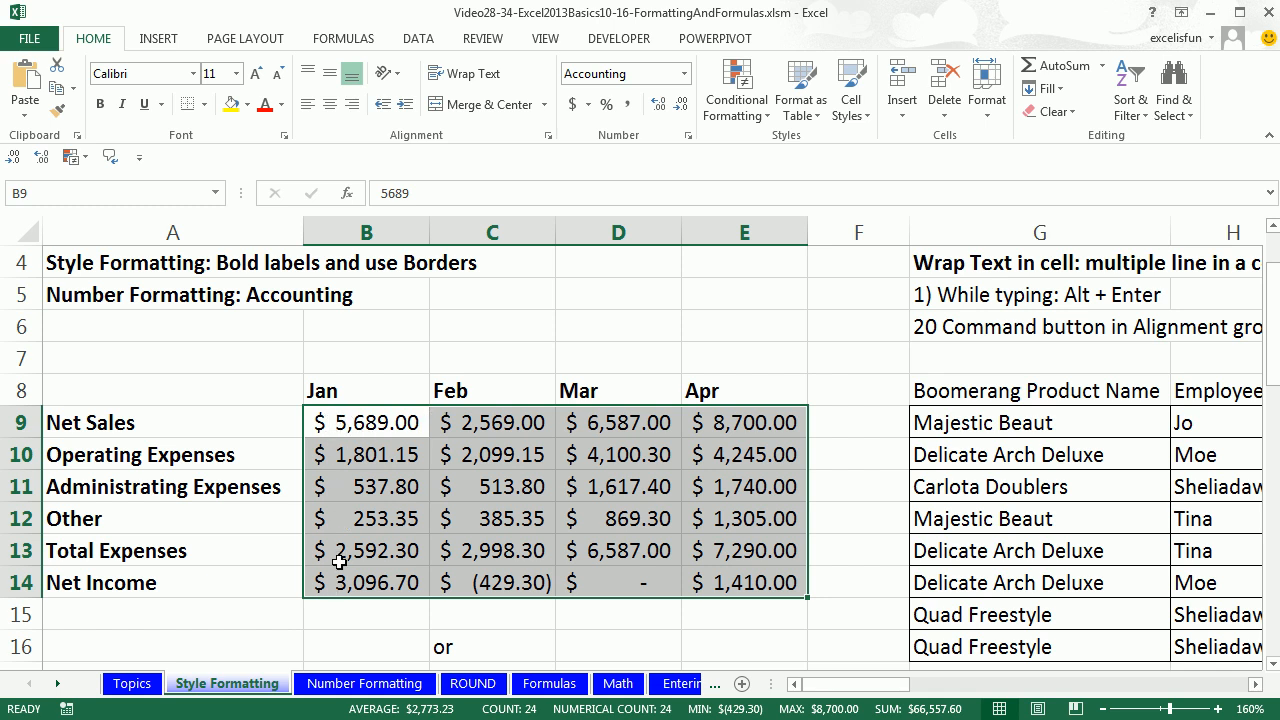
Set the Accounting symbol to None for the expense amounts in B10:E12
left_click_drag(327, 453, 749, 514)
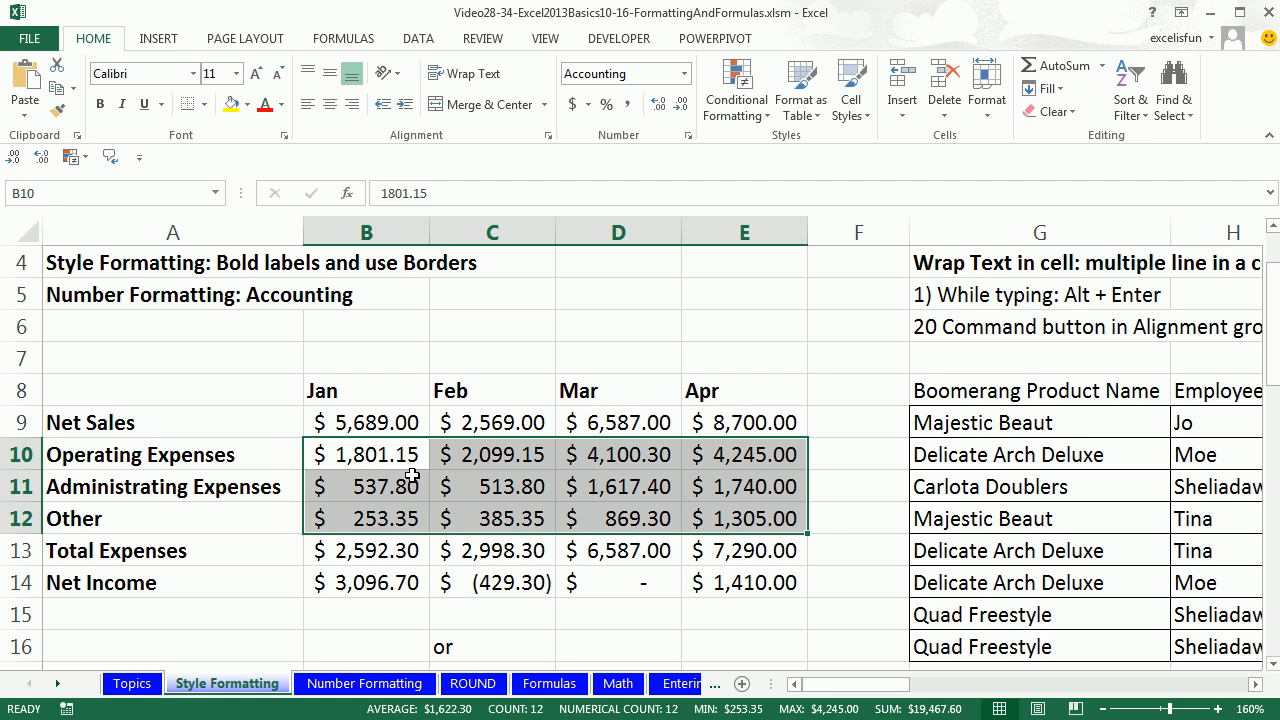
key("ctrl+1")
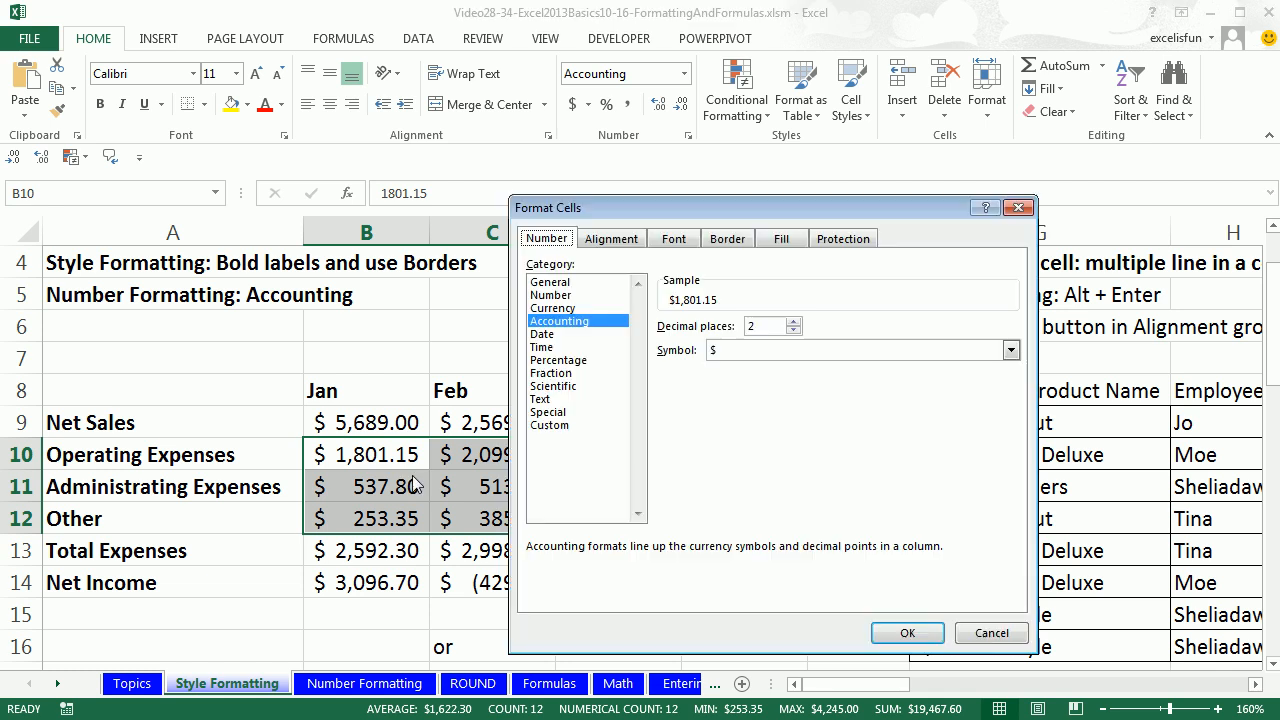
left_click(784, 352)
left_click(730, 369)
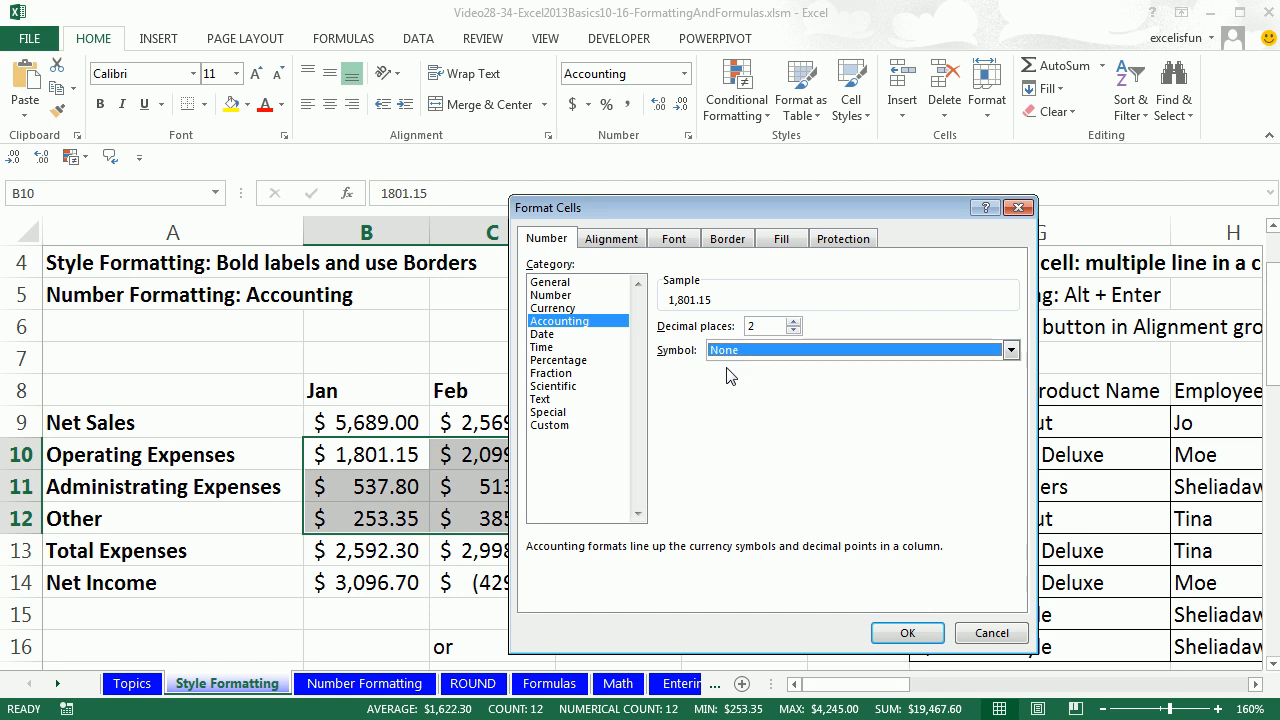
left_click(908, 633)
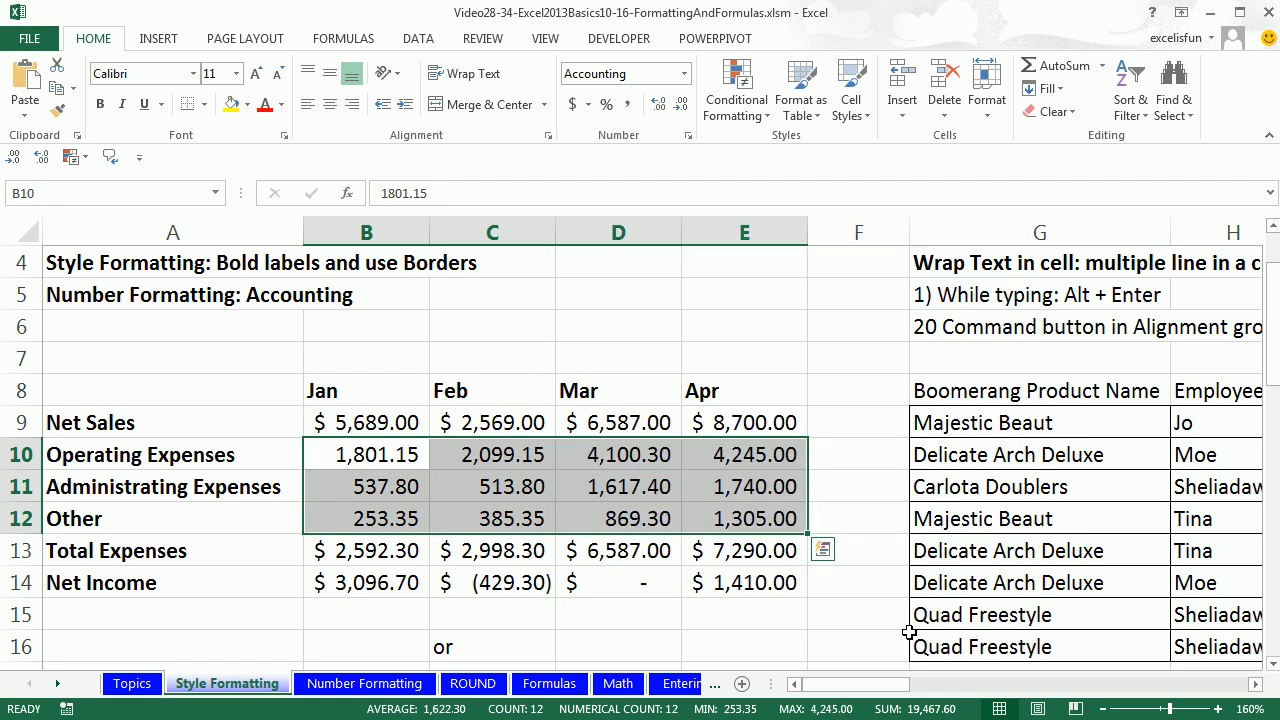
left_click(703, 625)
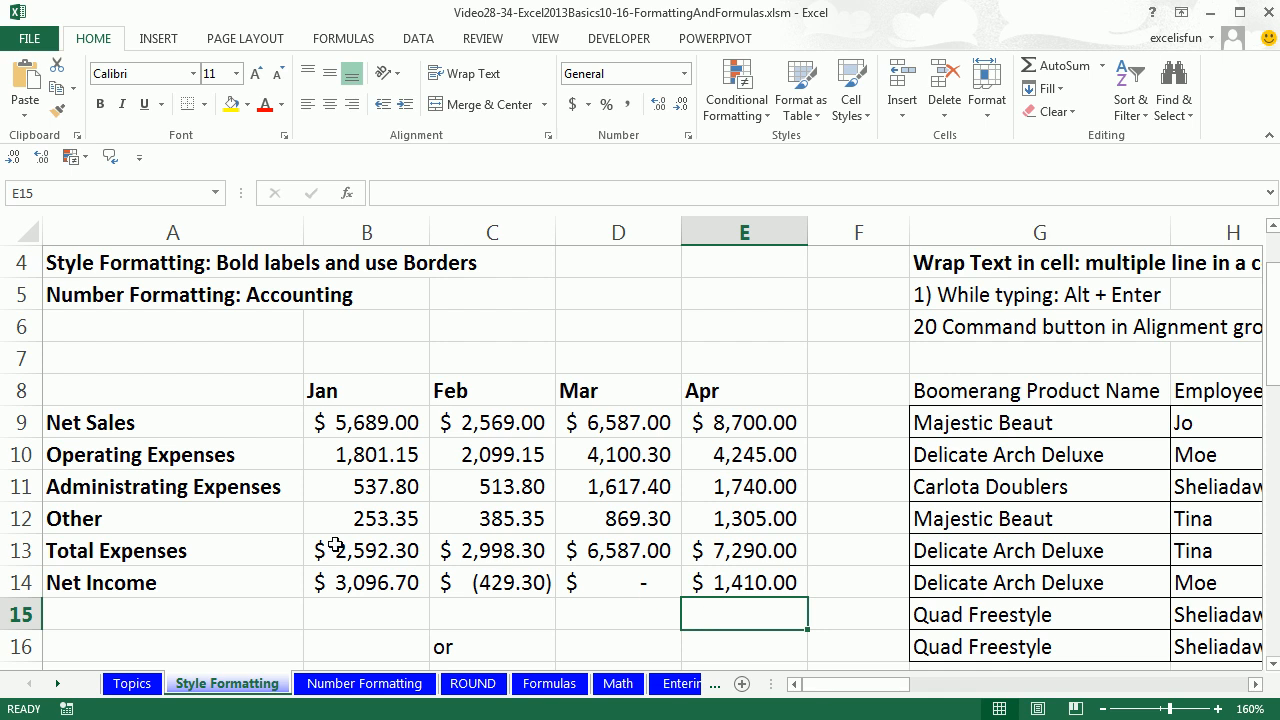
Open the border settings for the Total Expenses amounts in B13:E13, using the thin solid line and Automatic color
left_click_drag(333, 545, 722, 549)
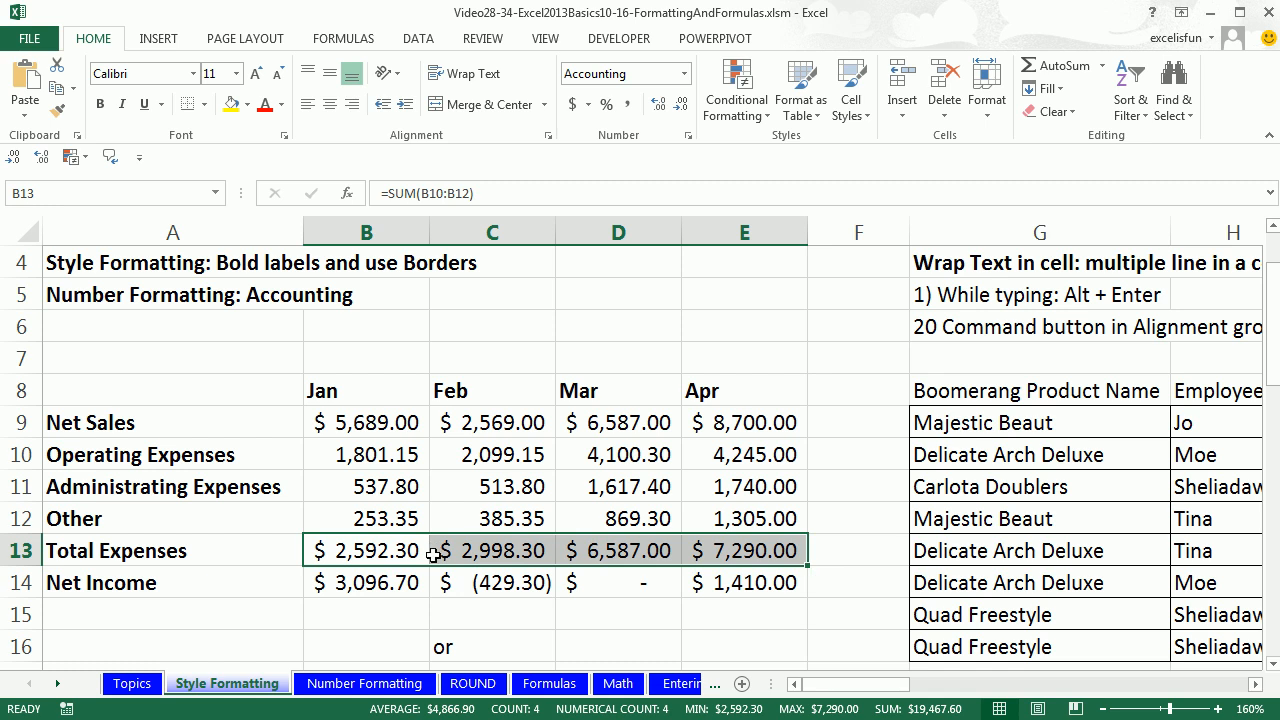
left_click(397, 615)
left_click_drag(370, 584, 740, 585)
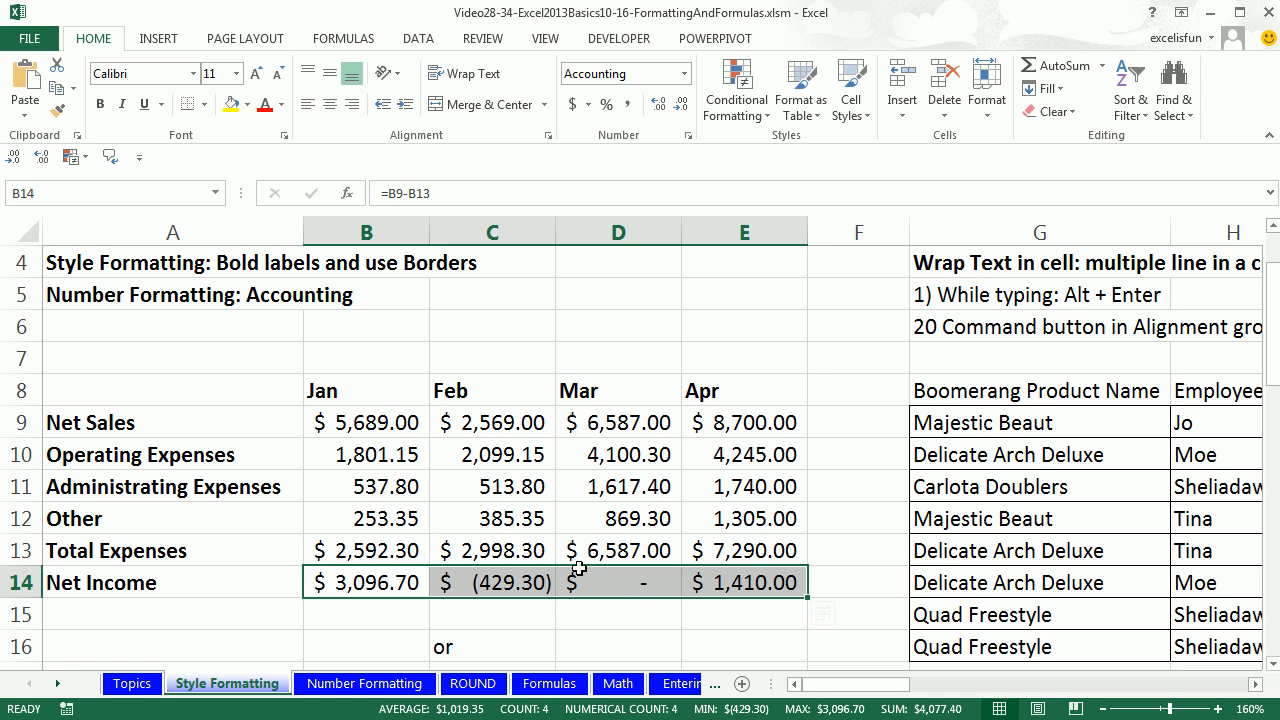
left_click_drag(340, 551, 745, 553)
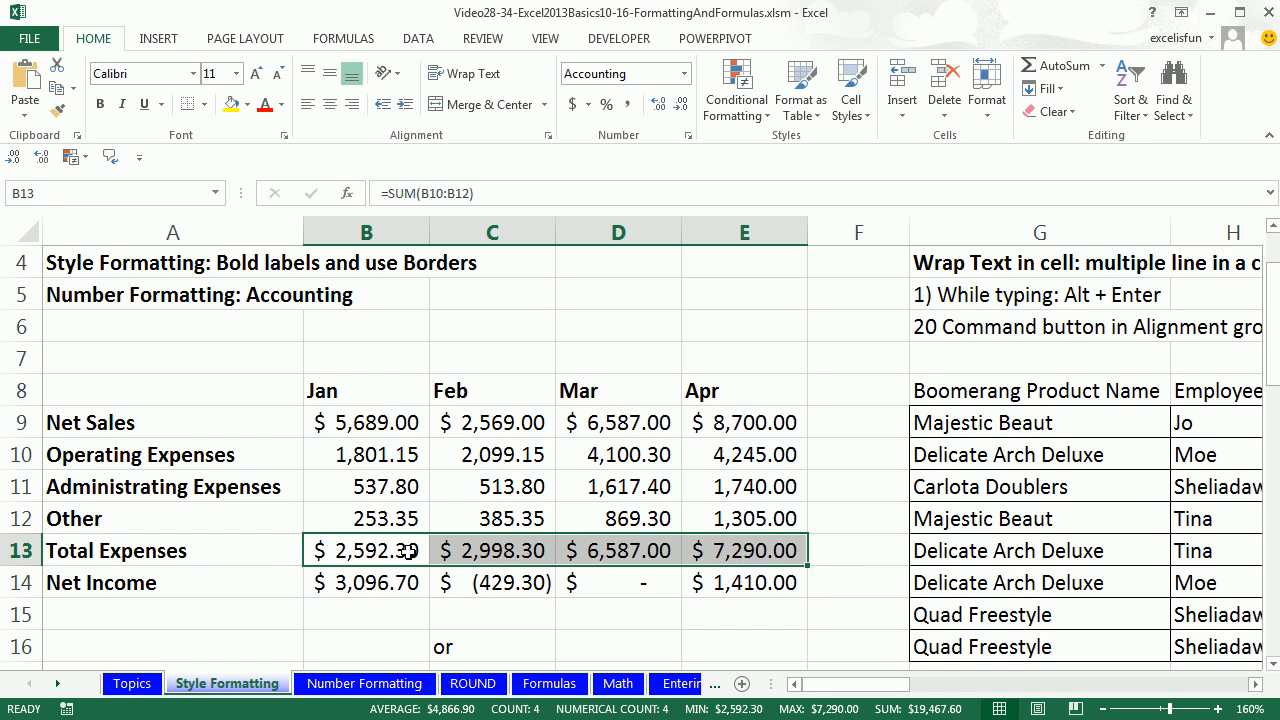
key("ctrl+1")
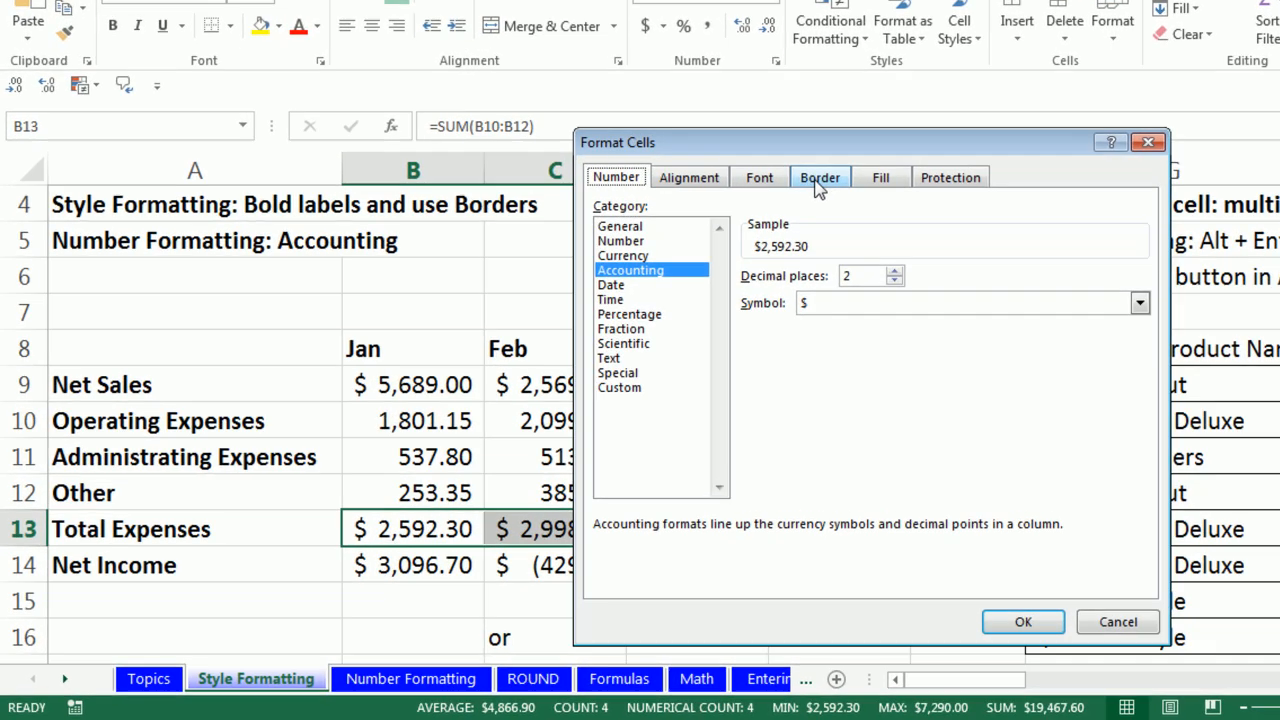
left_click(726, 240)
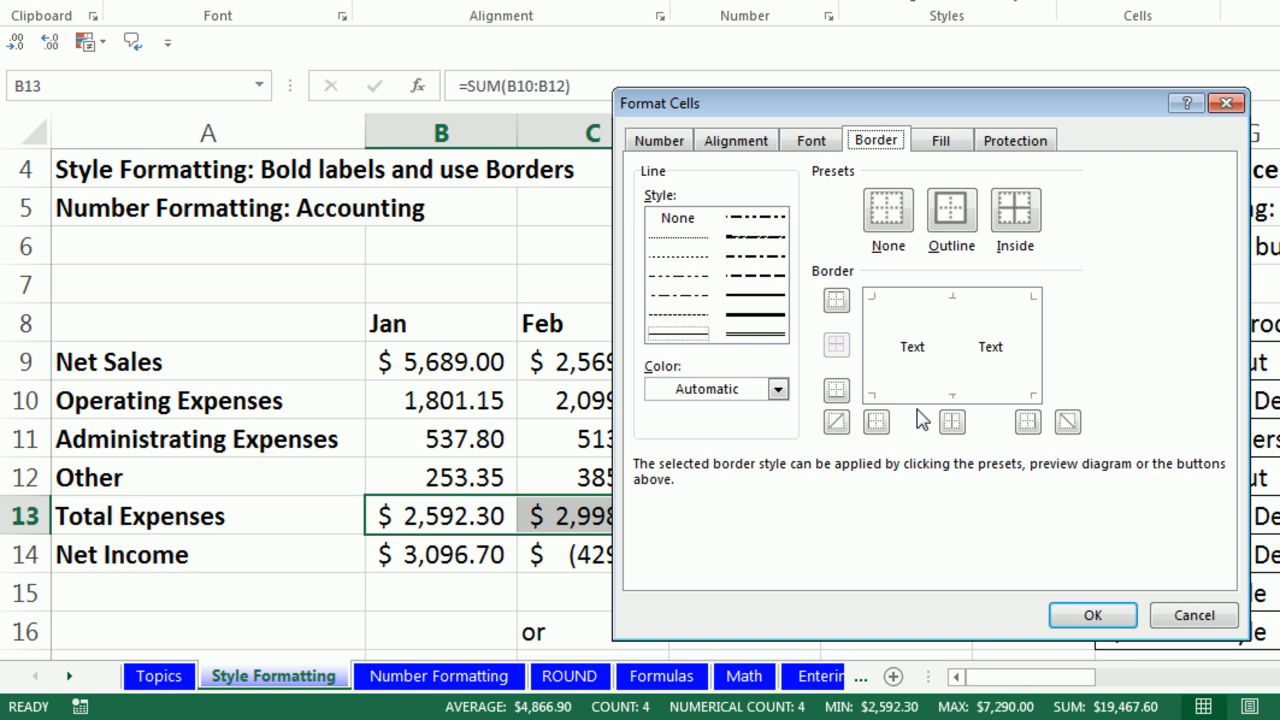
left_click(668, 340)
left_click(778, 390)
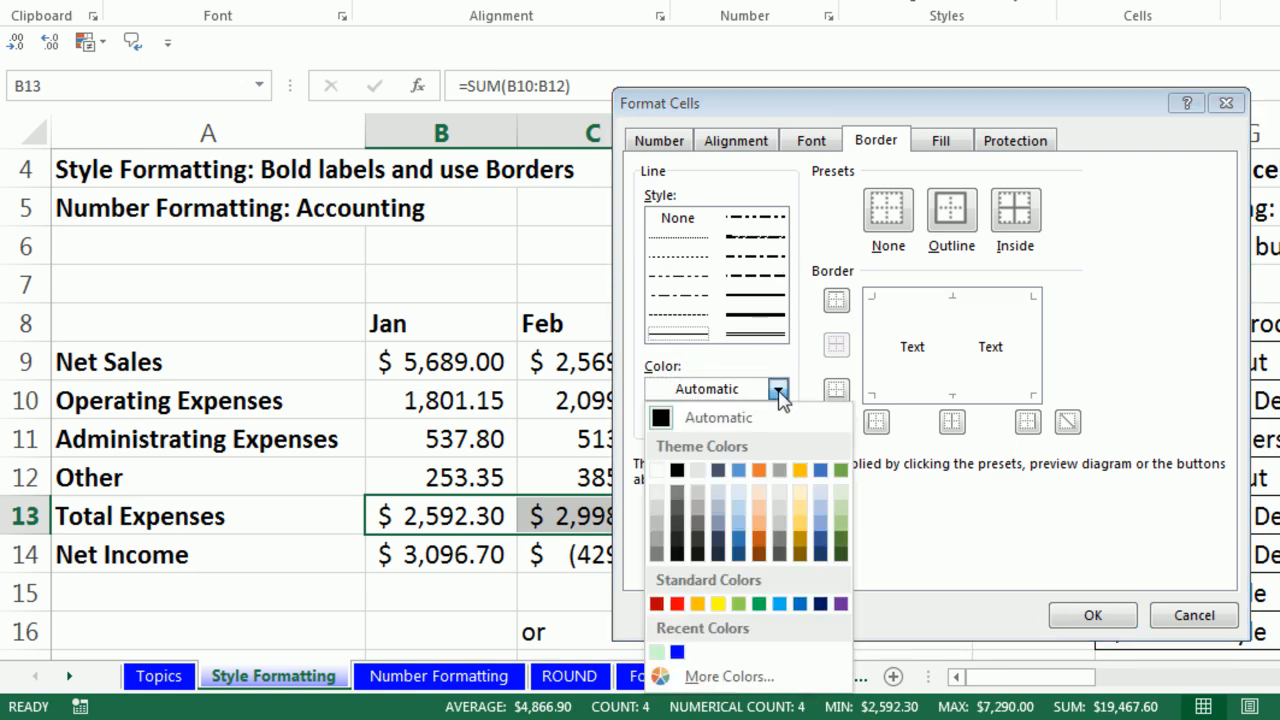
left_click(778, 390)
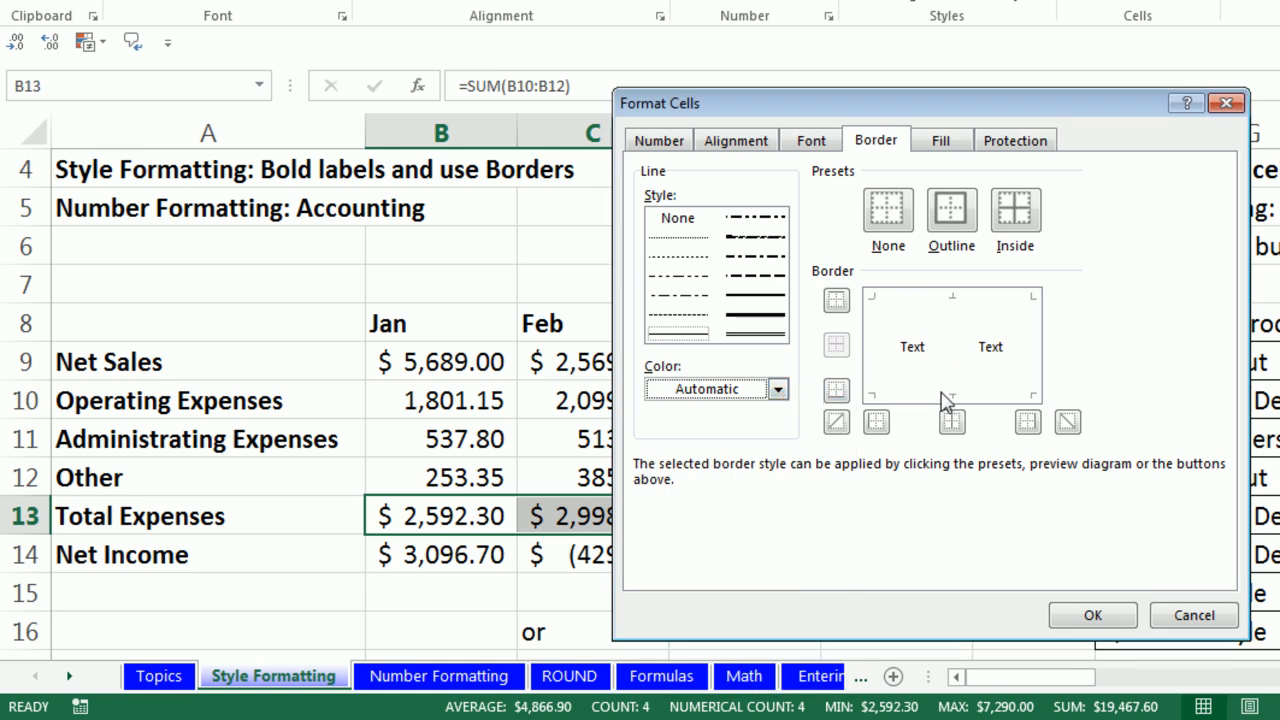
left_click(836, 302)
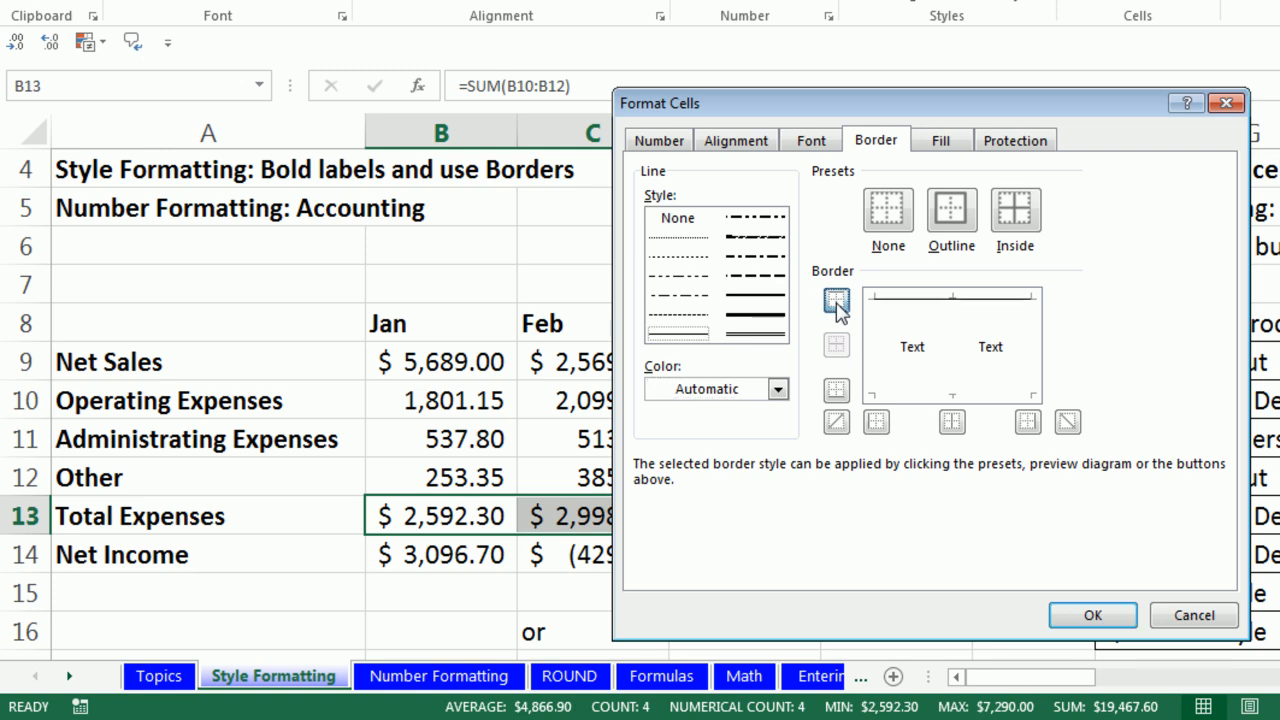
left_click(837, 390)
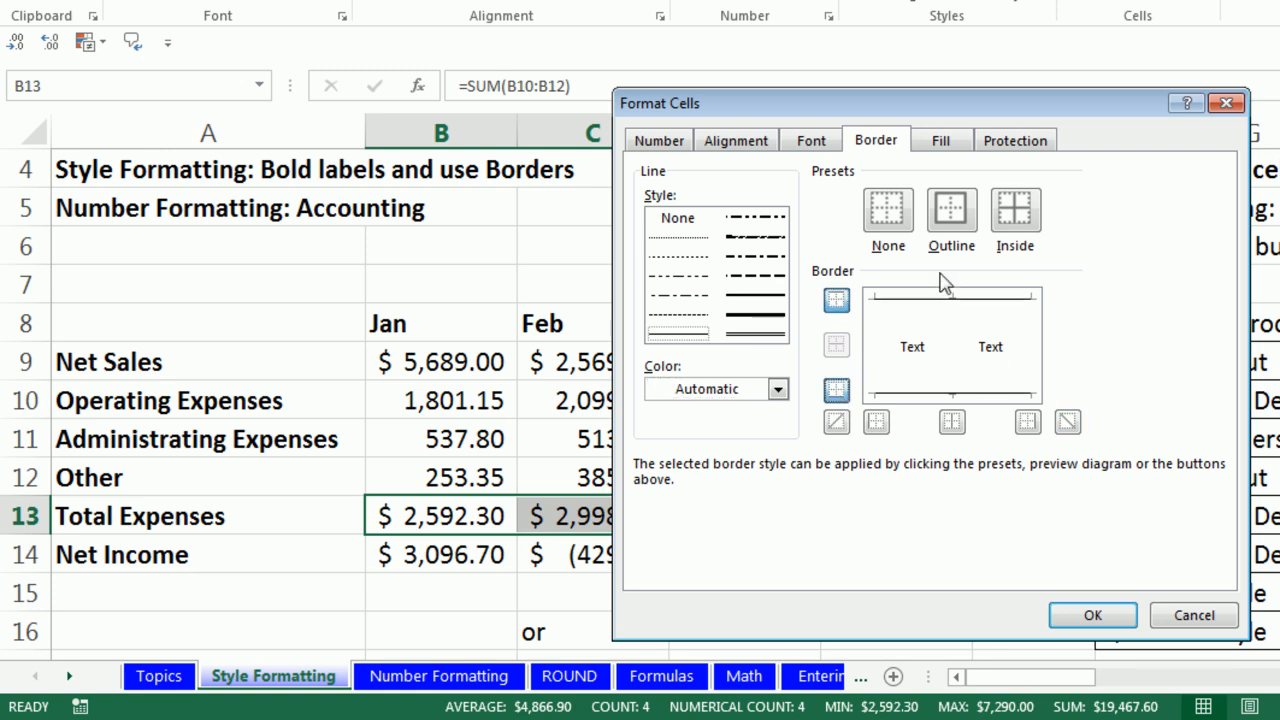
left_click(888, 212)
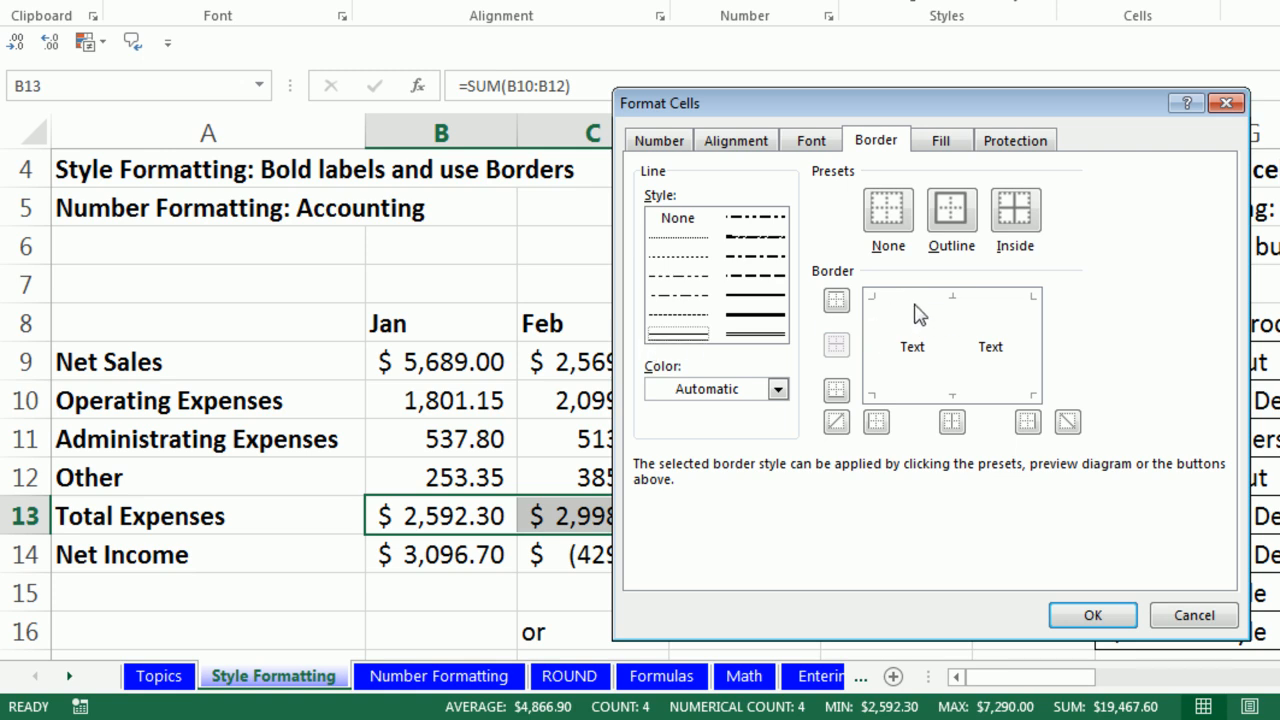
Apply thin solid top and bottom borders to the Total Expenses amounts in B13:E13
left_click(912, 306)
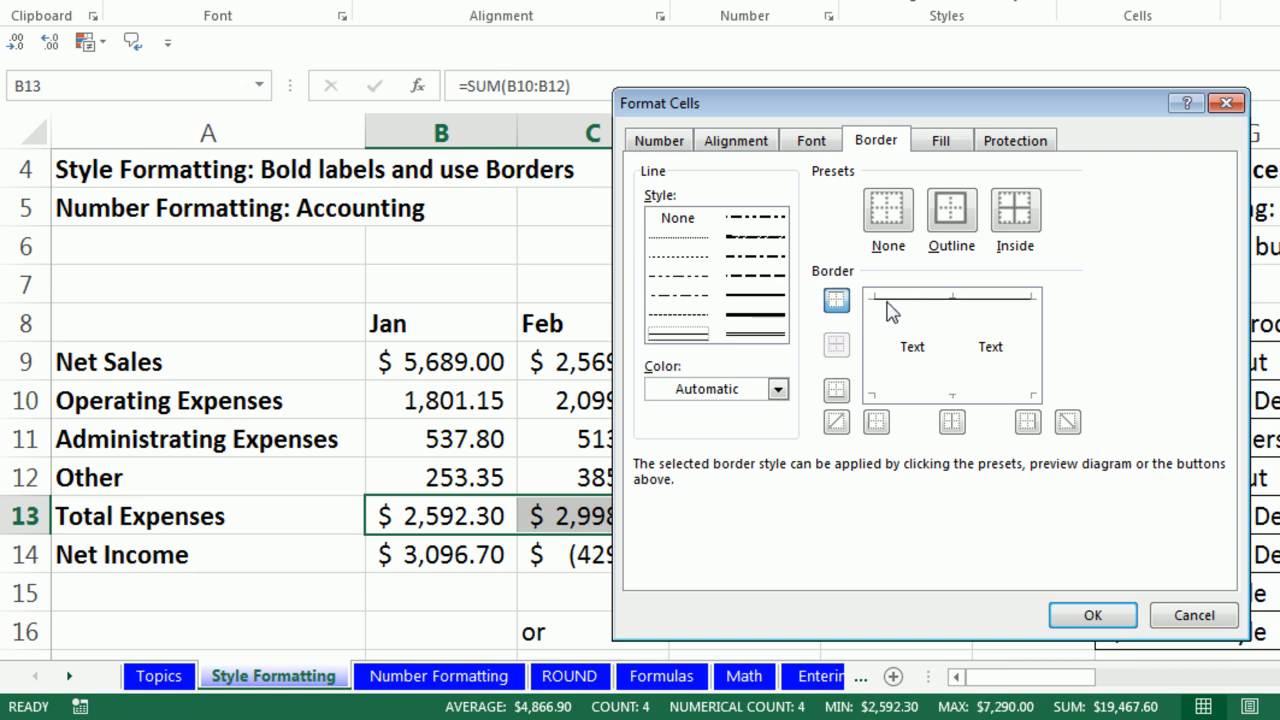
left_click(987, 398)
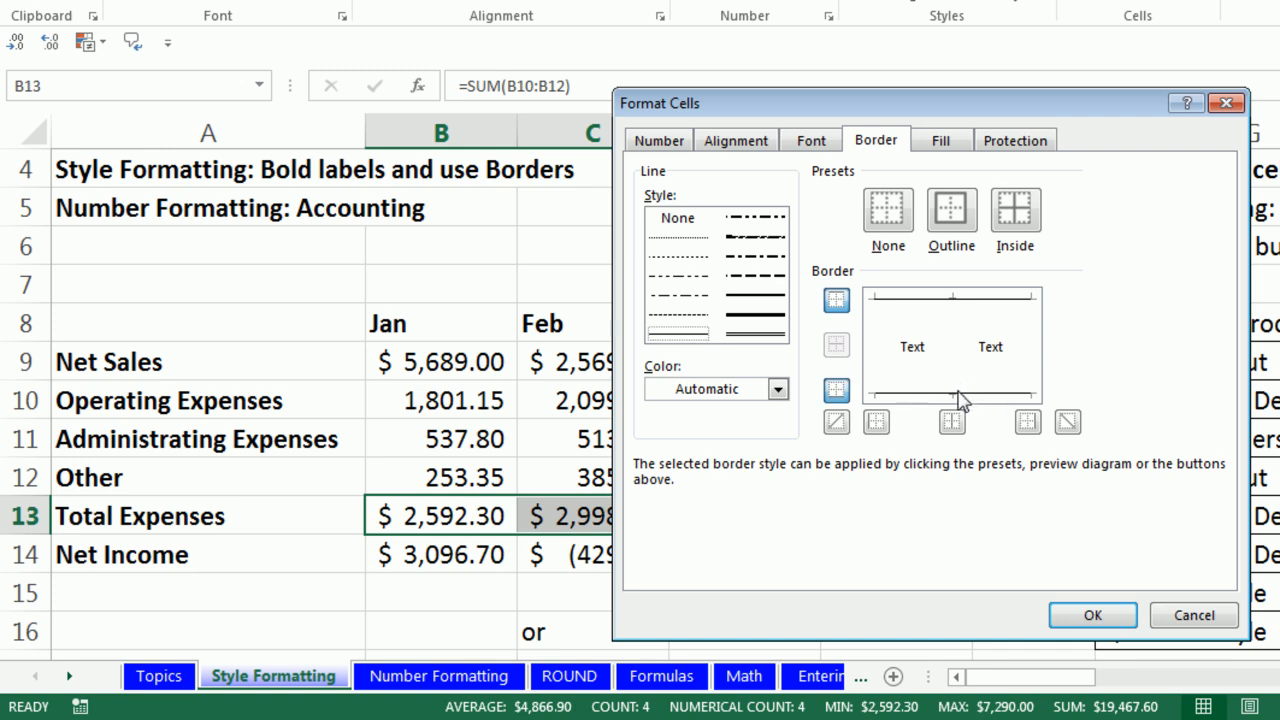
left_click(953, 394)
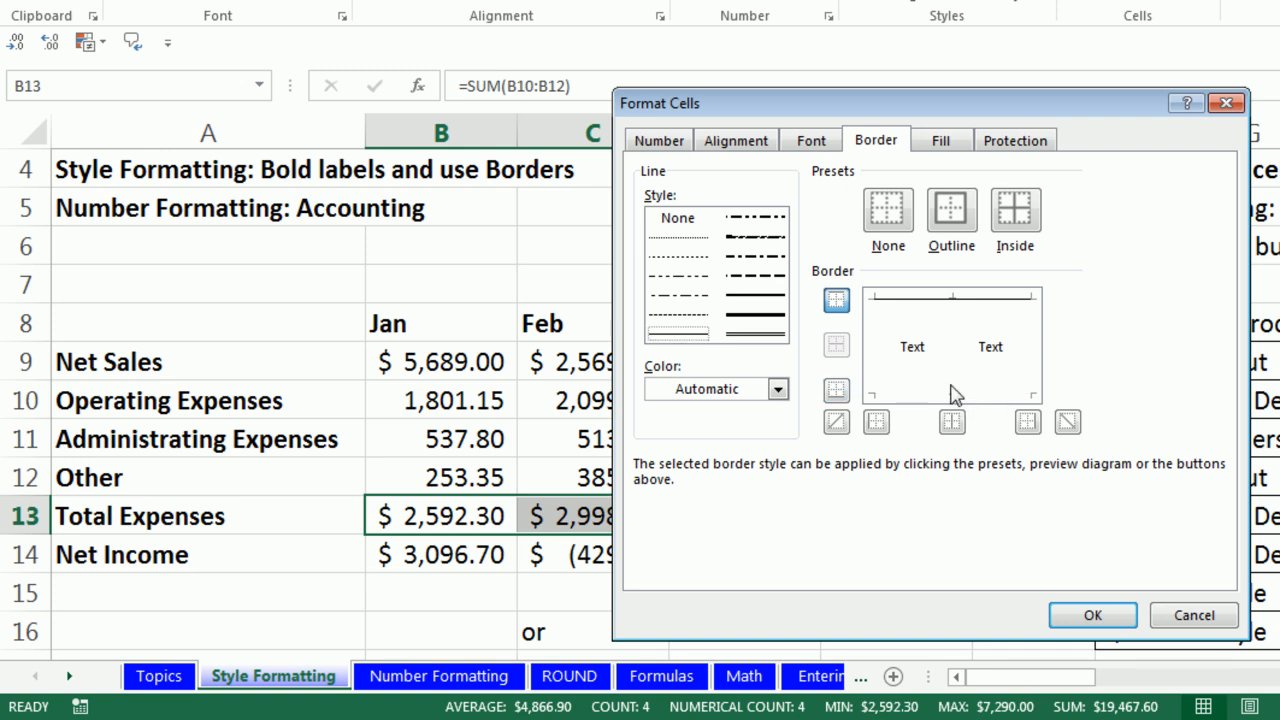
left_click(953, 385)
left_click(954, 352)
left_click(915, 393)
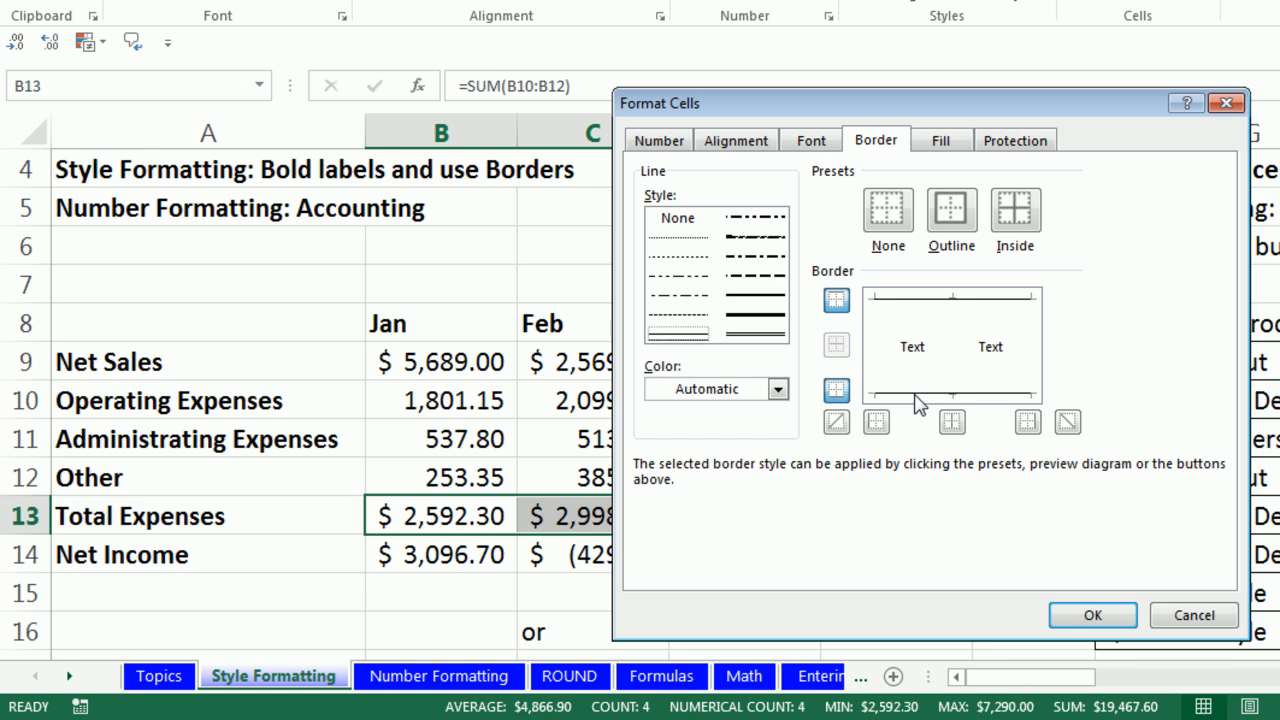
left_click(1093, 614)
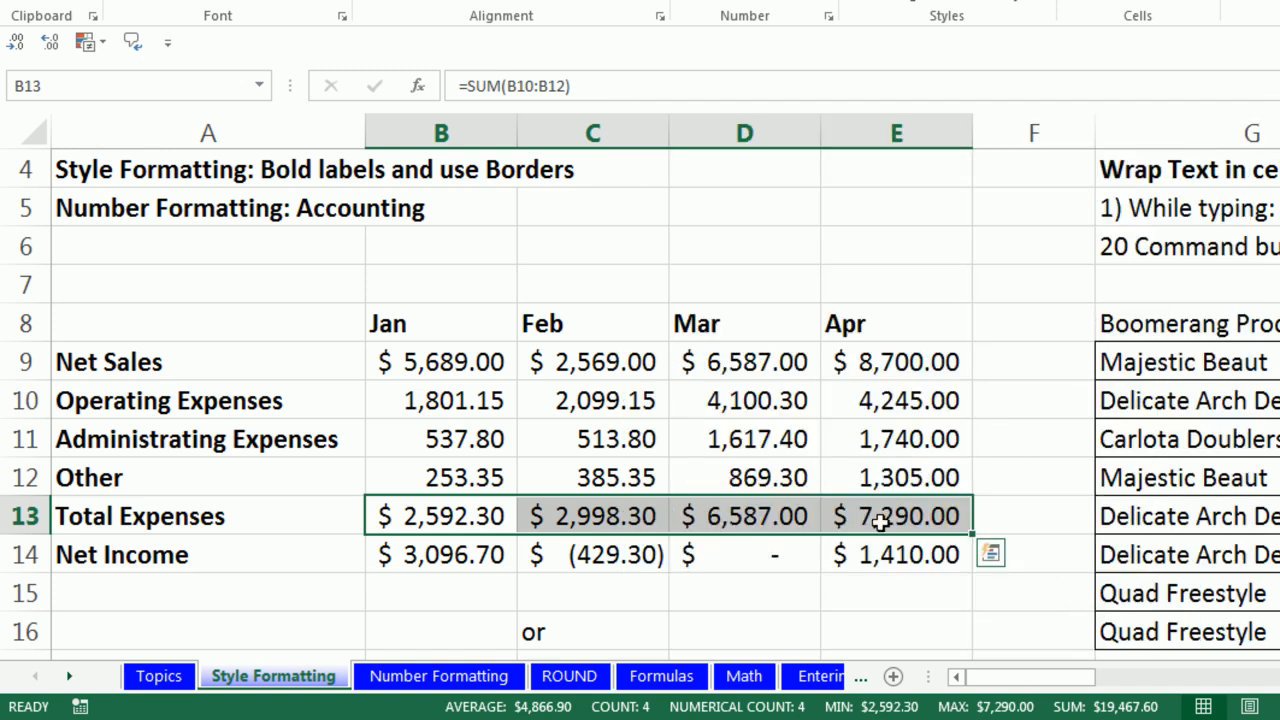
Add a double bottom border in Automatic color to the Net Income amounts in B14:E14
left_click(898, 270)
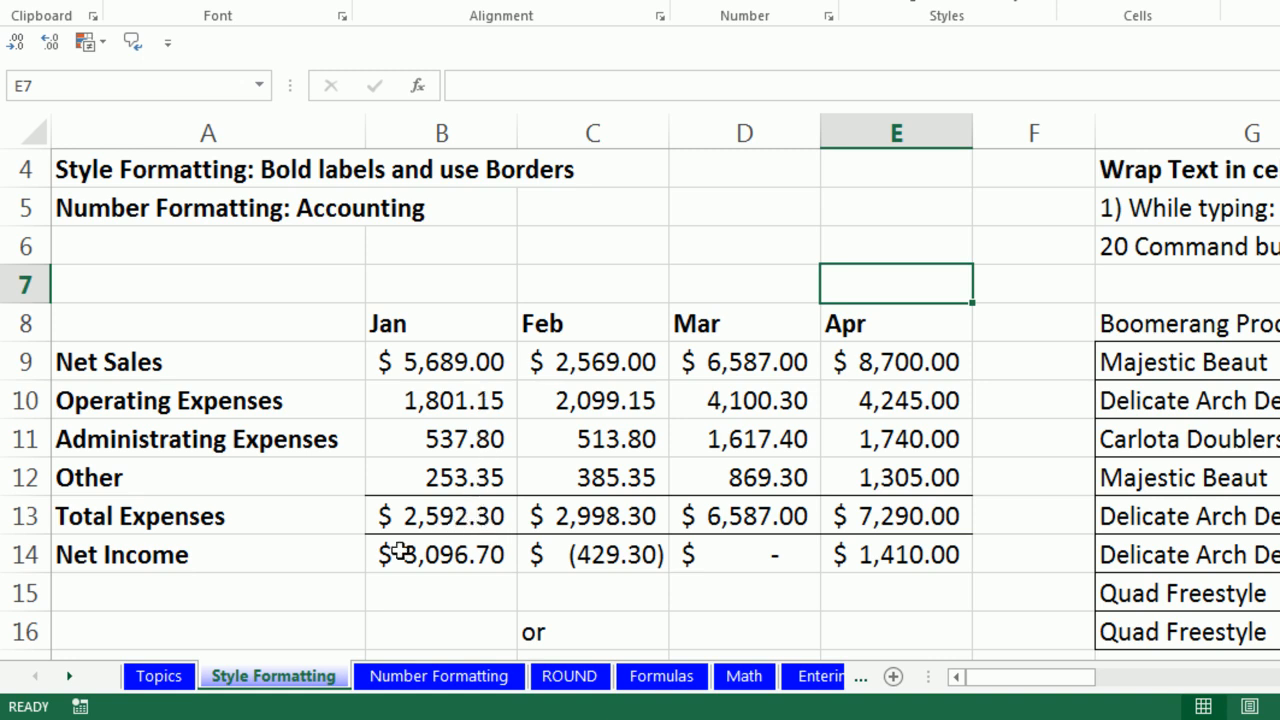
left_click_drag(400, 552, 890, 560)
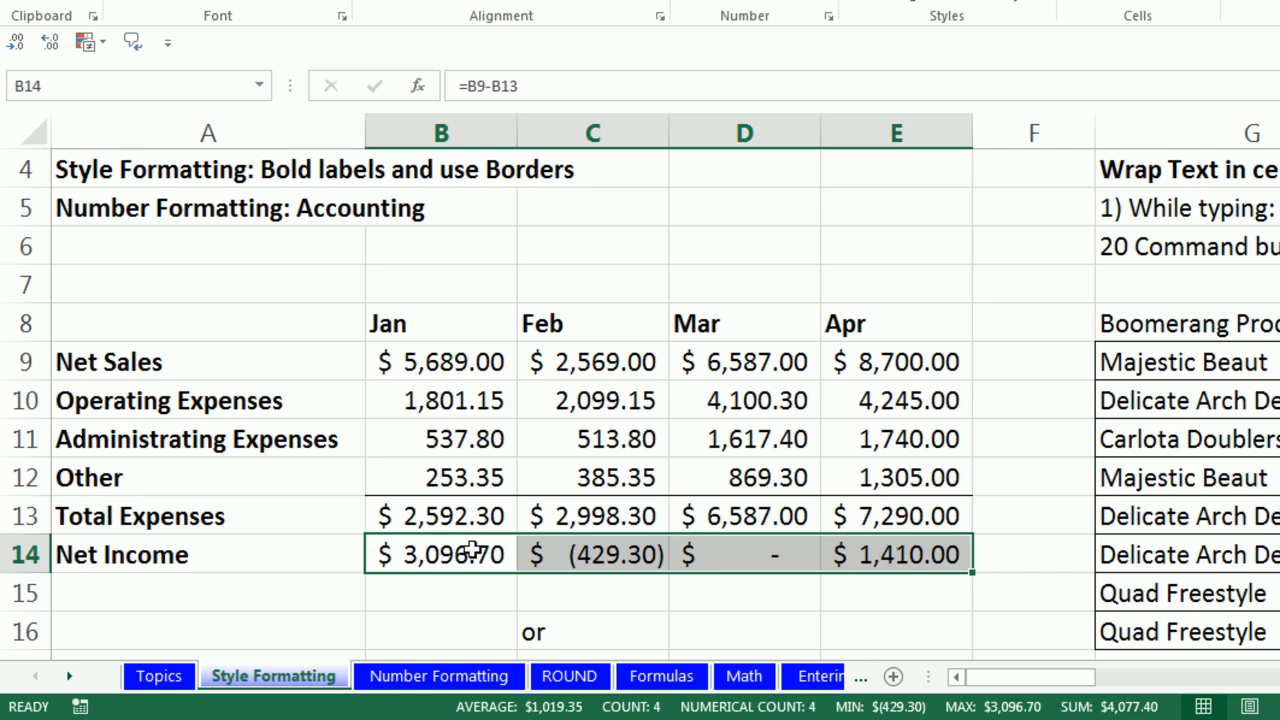
key("ctrl+1")
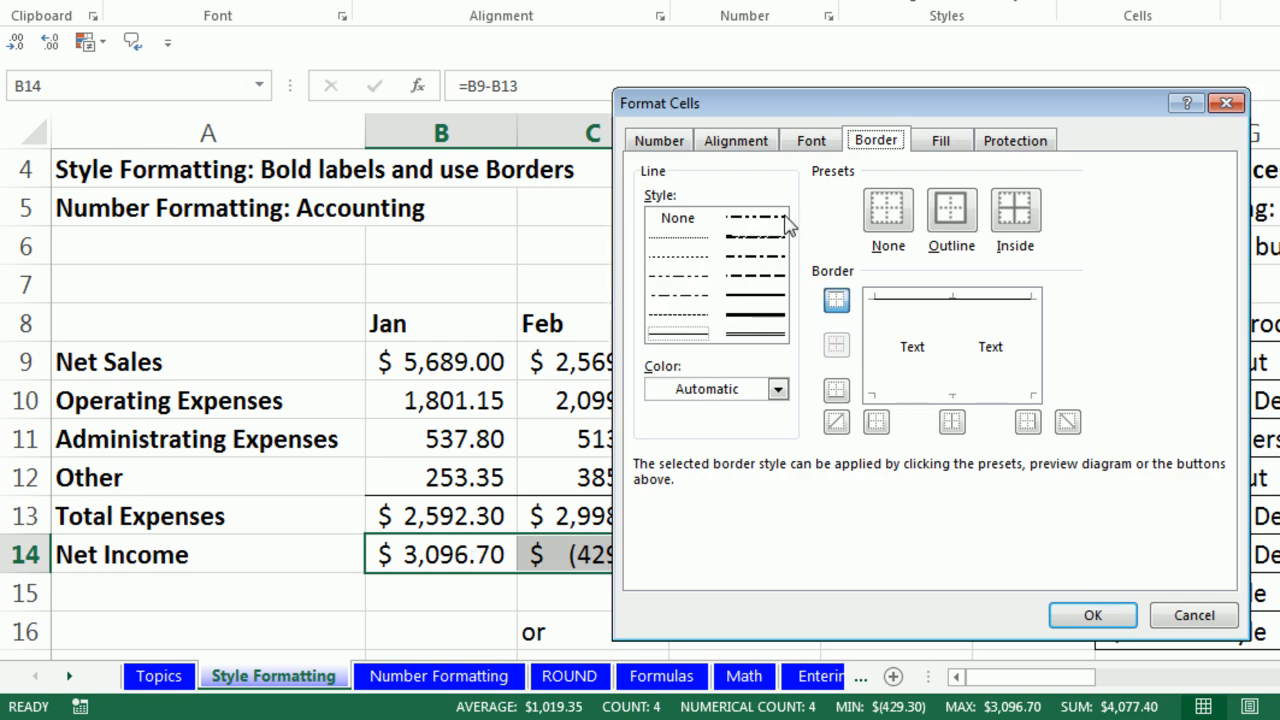
left_click(763, 334)
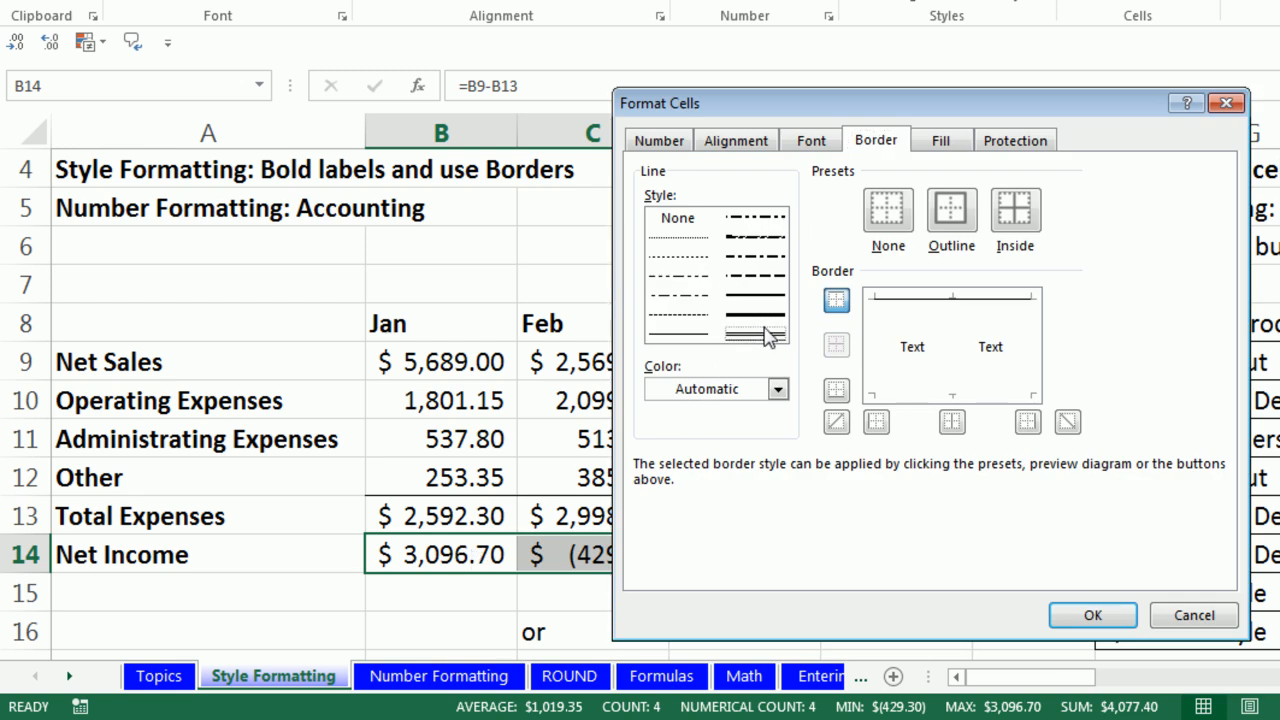
left_click(898, 400)
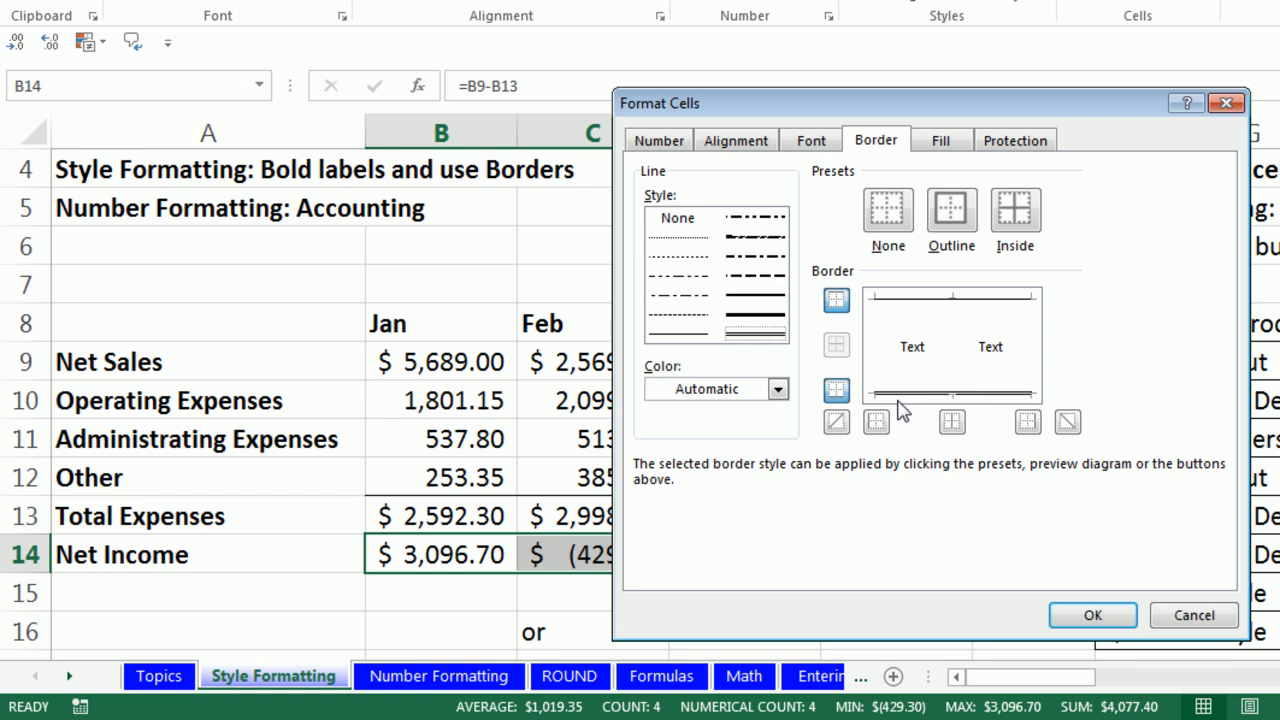
left_click(1102, 616)
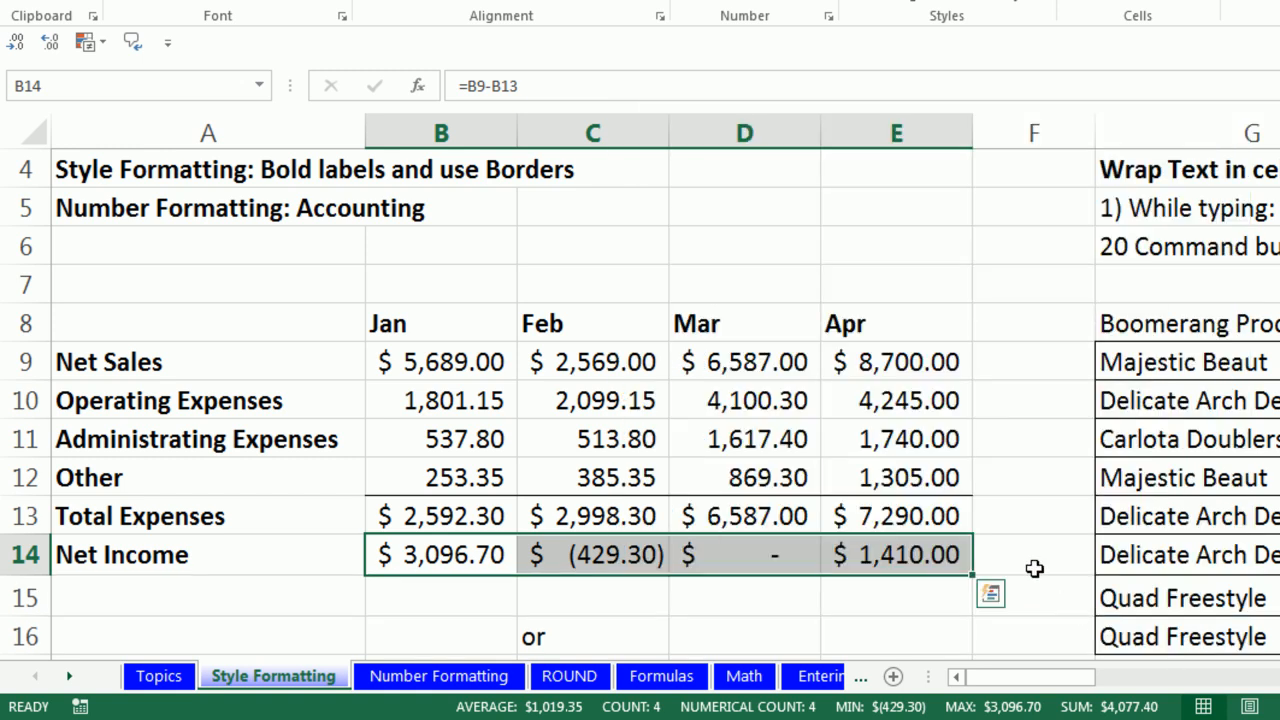
left_click(980, 258)
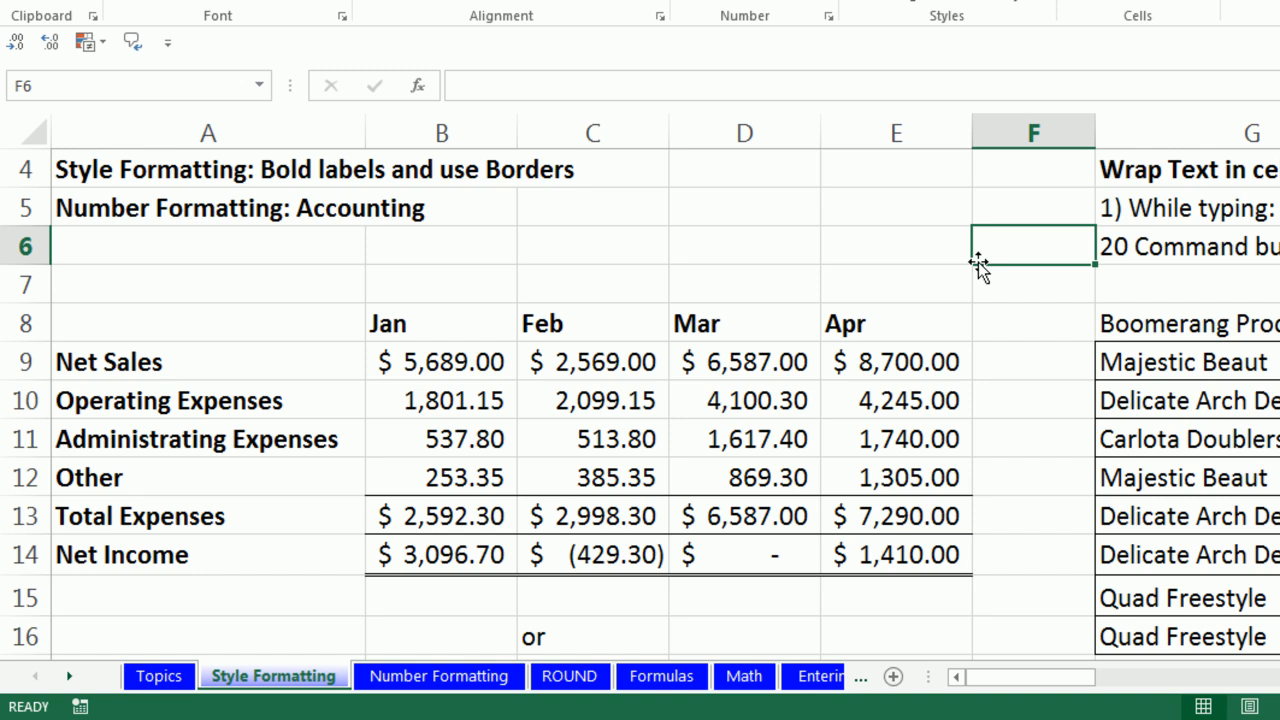
Copy the formatting of the income statement in A8:E14 to the table starting at A18 with Format Painter
left_click_drag(171, 355, 915, 512)
left_click_drag(254, 326, 940, 552)
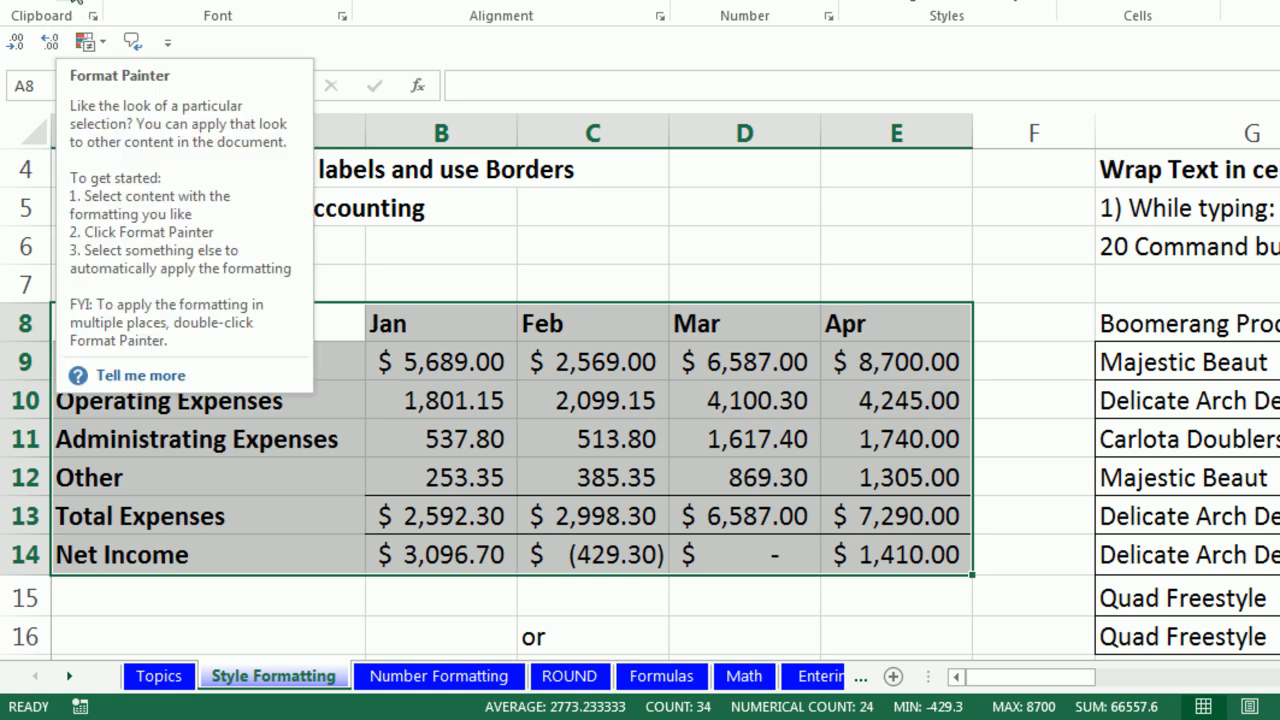
left_click(75, 2)
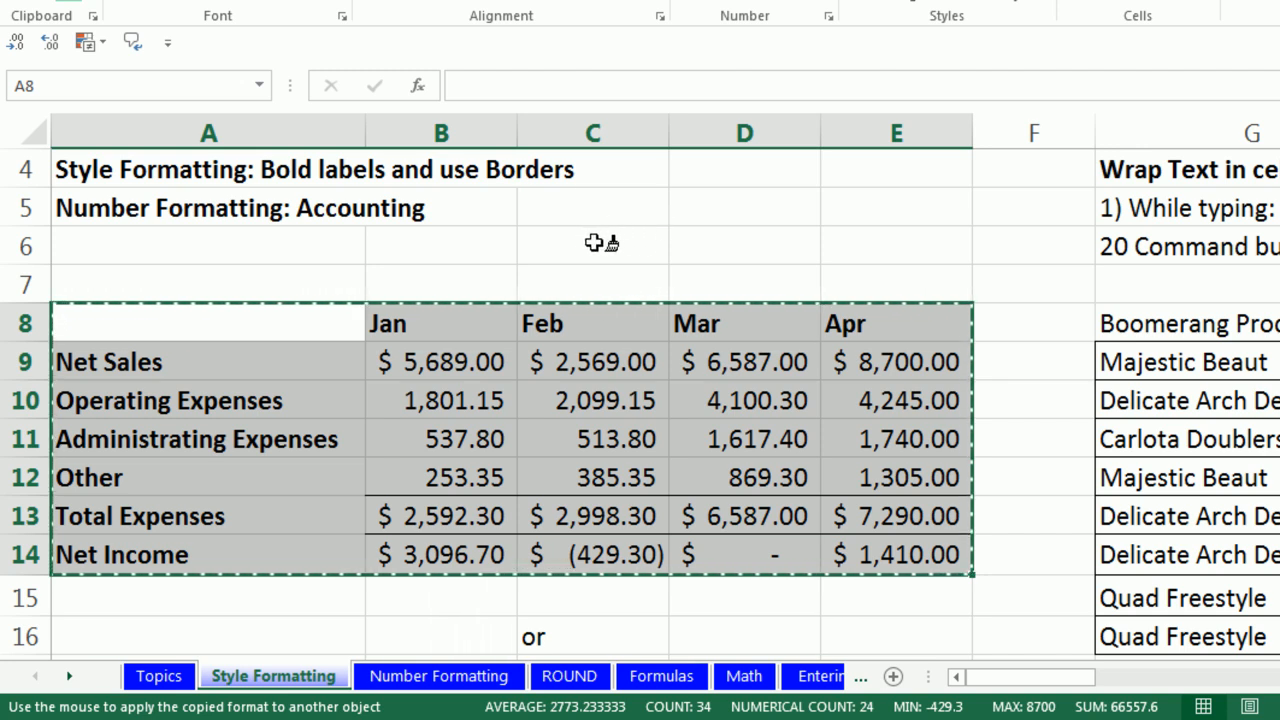
key("Escape")
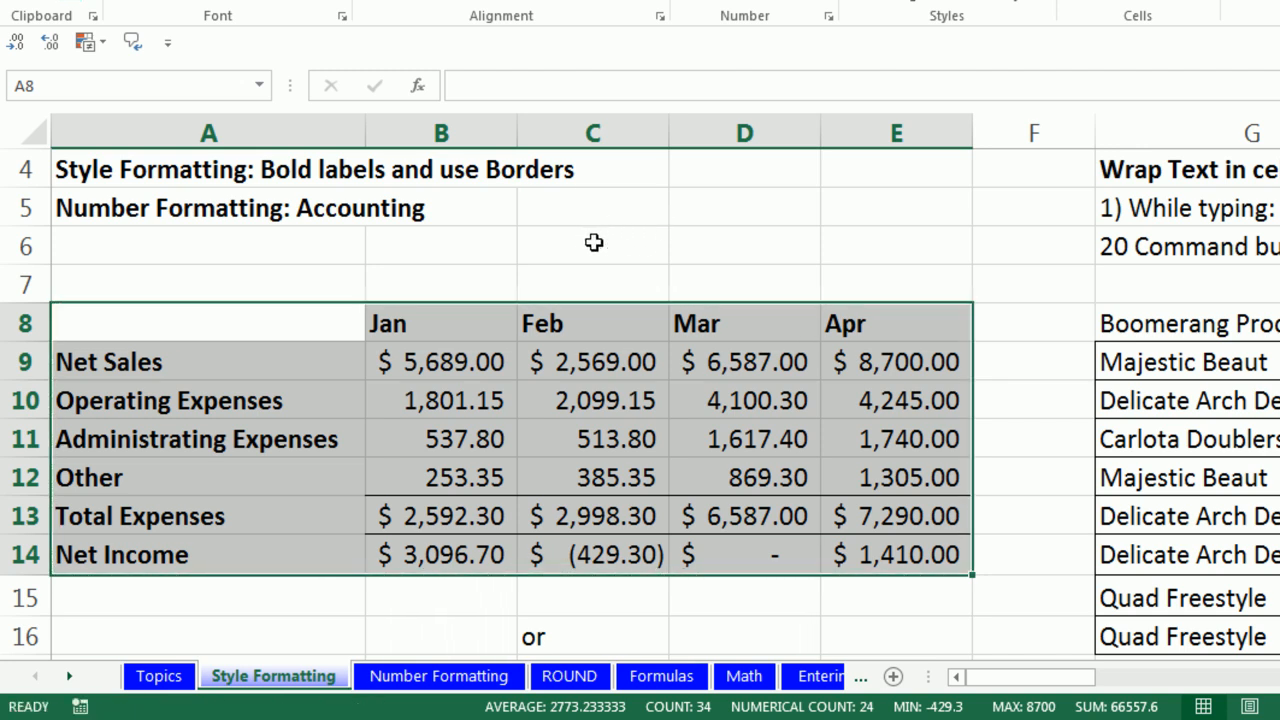
right_click(433, 350)
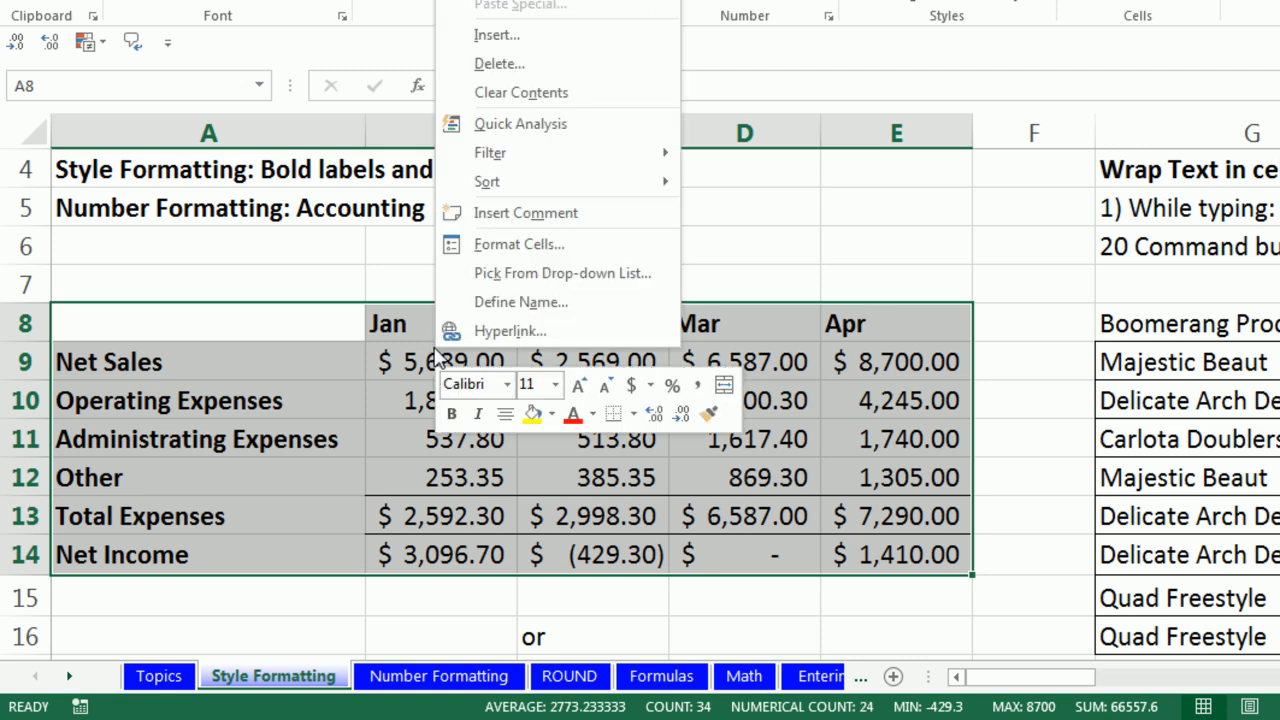
left_click(707, 418)
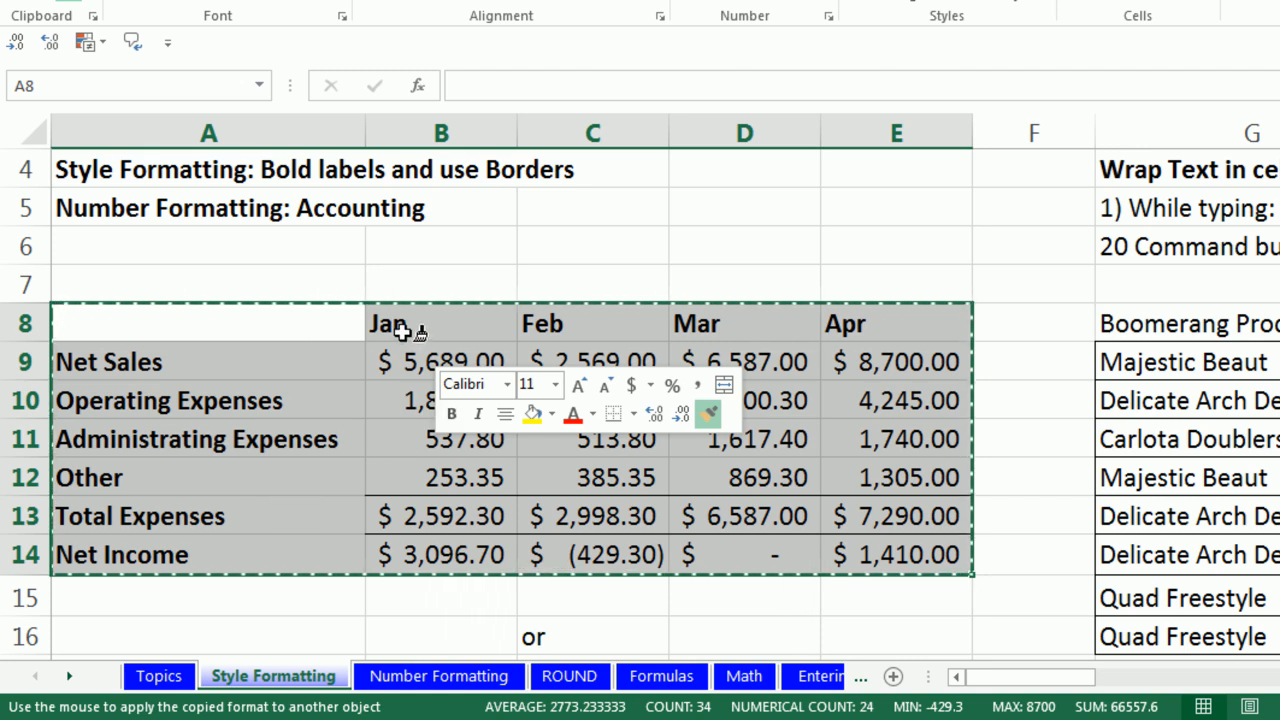
scroll(401, 332, "down", 4)
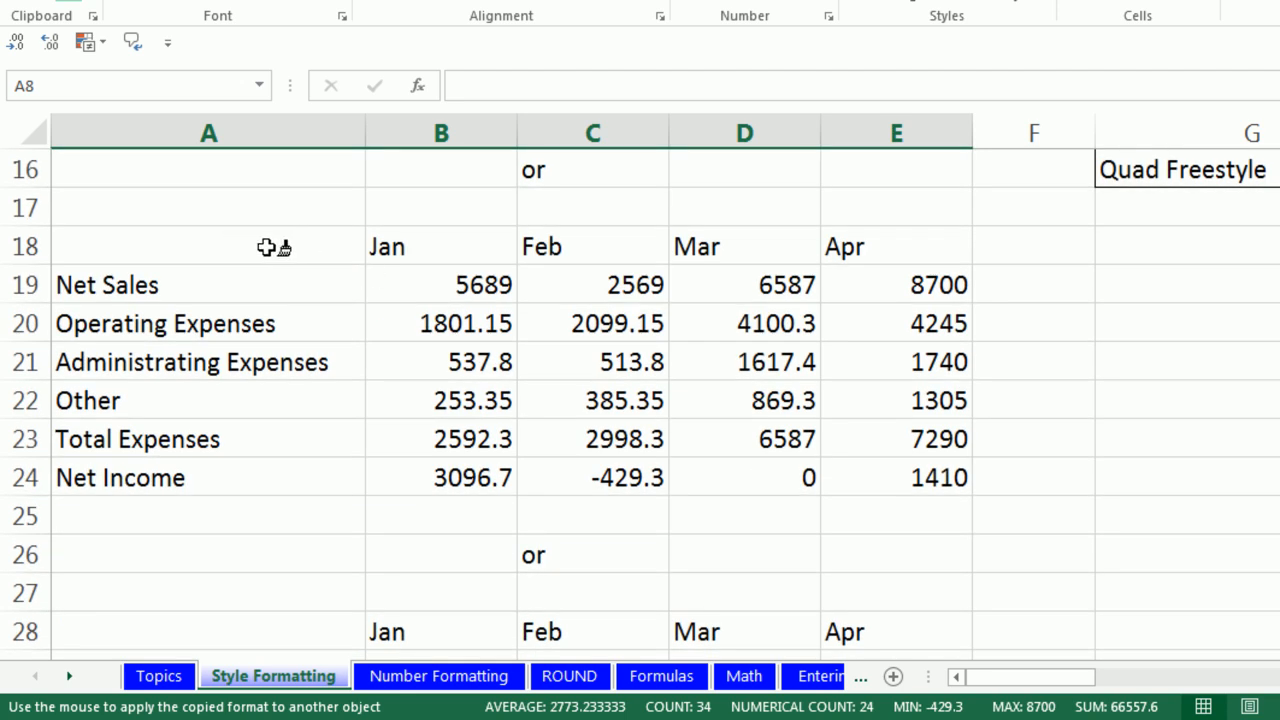
left_click(268, 247)
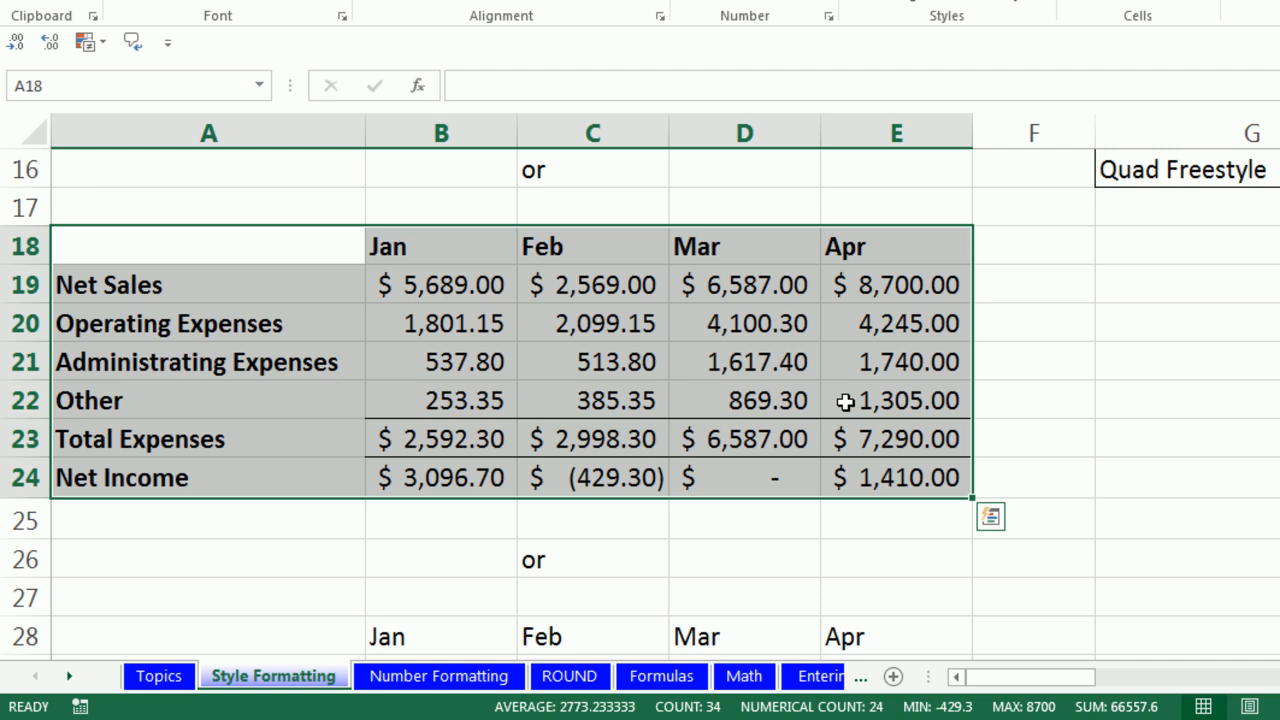
Format the amounts in B19:E24 as Currency with two decimal places, the $ symbol and the -$1,234.10 negative style
left_click_drag(405, 287, 893, 470)
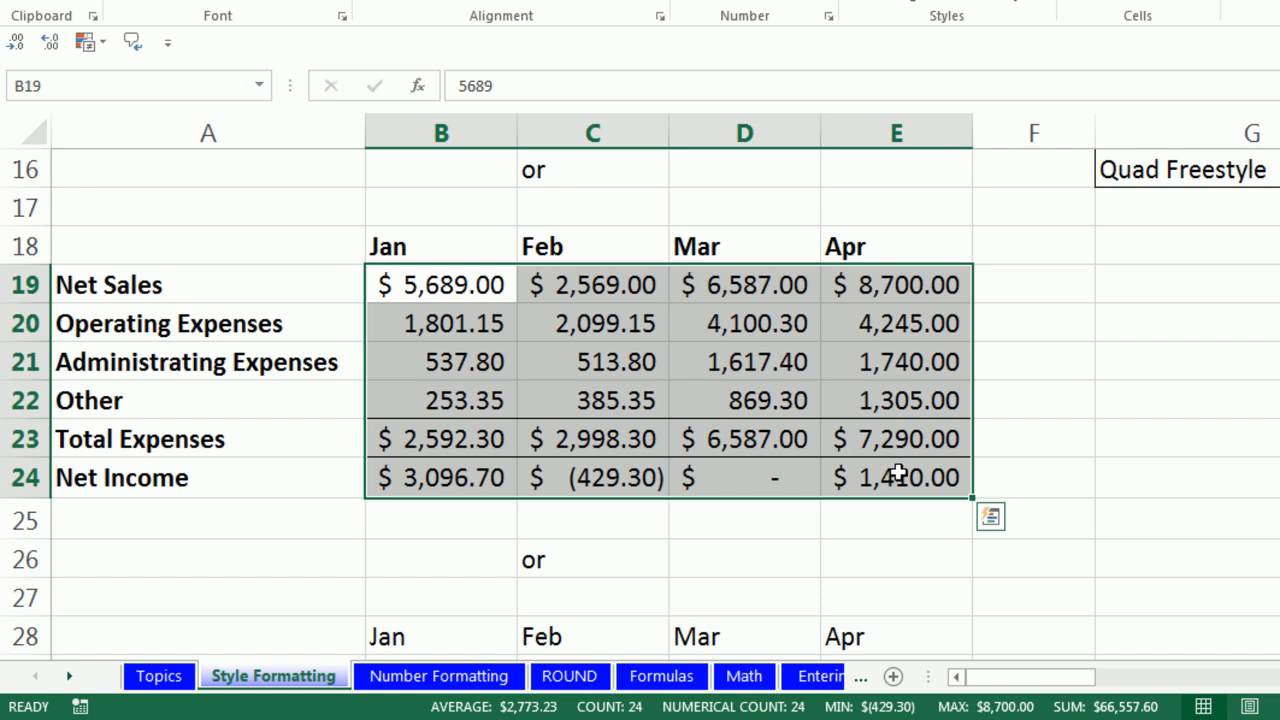
key("ctrl+q")
key("ctrl+1")
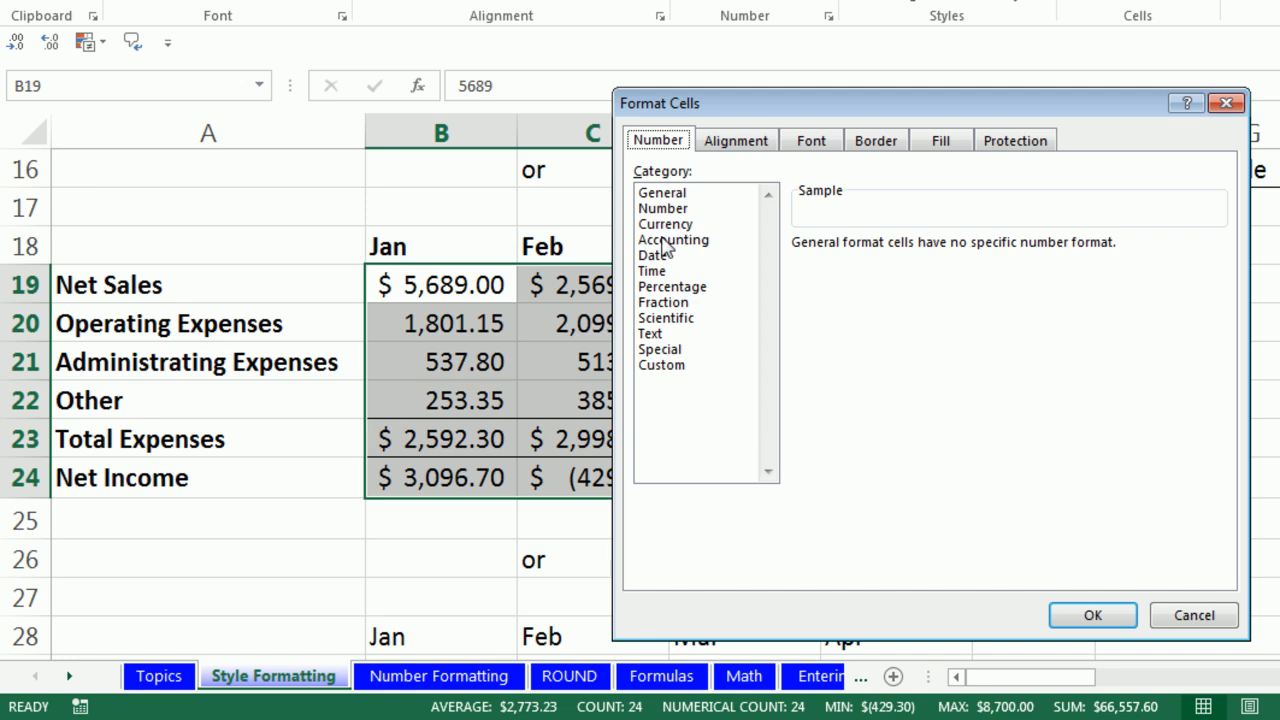
left_click(664, 224)
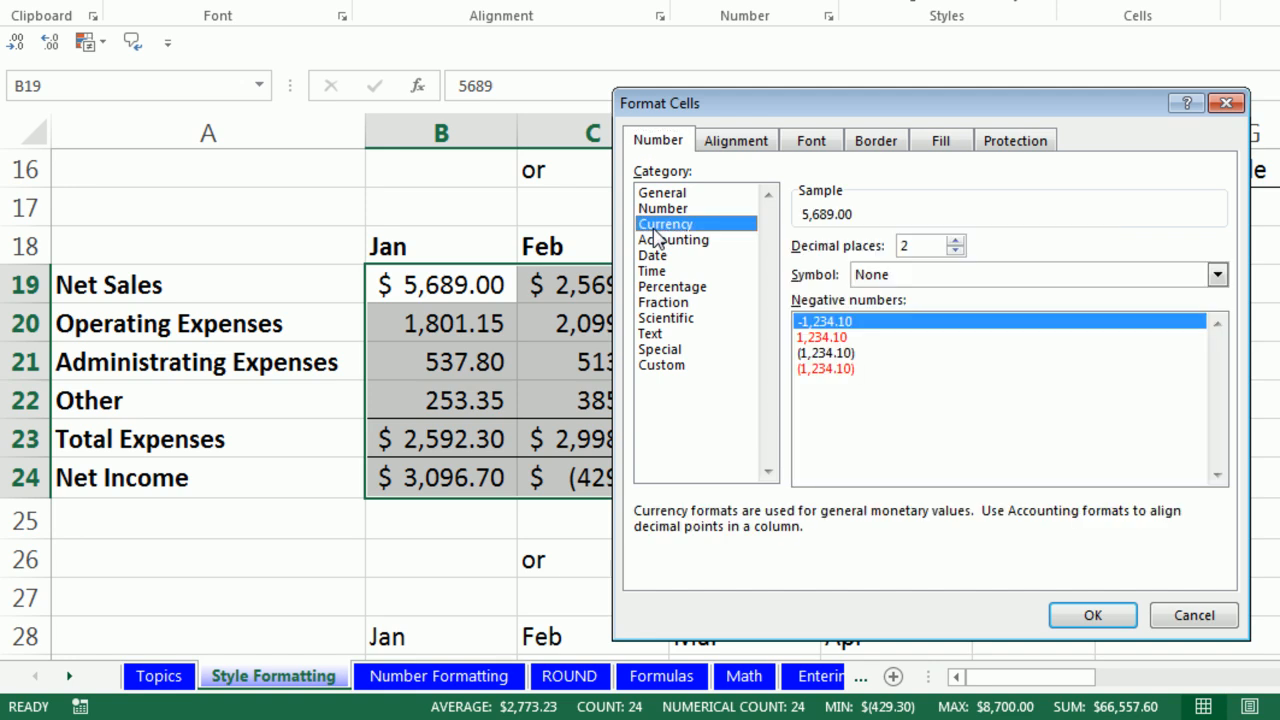
left_click(896, 276)
left_click(866, 316)
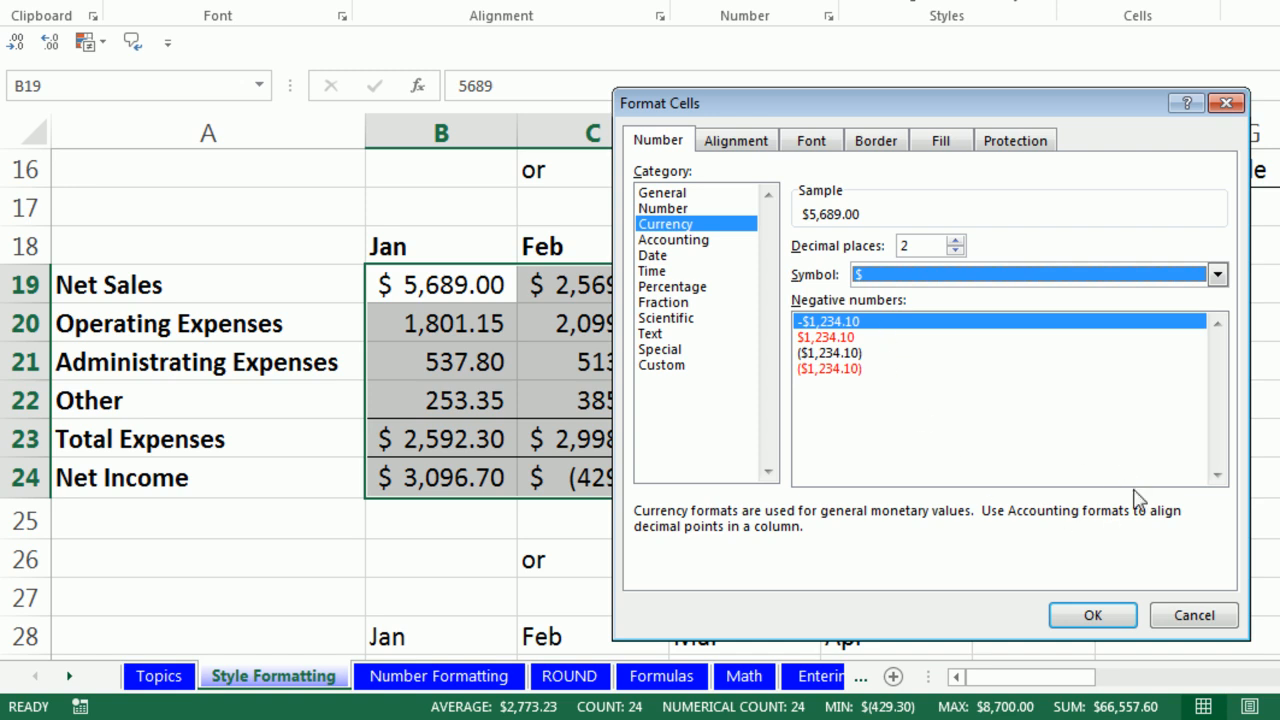
left_click(1092, 615)
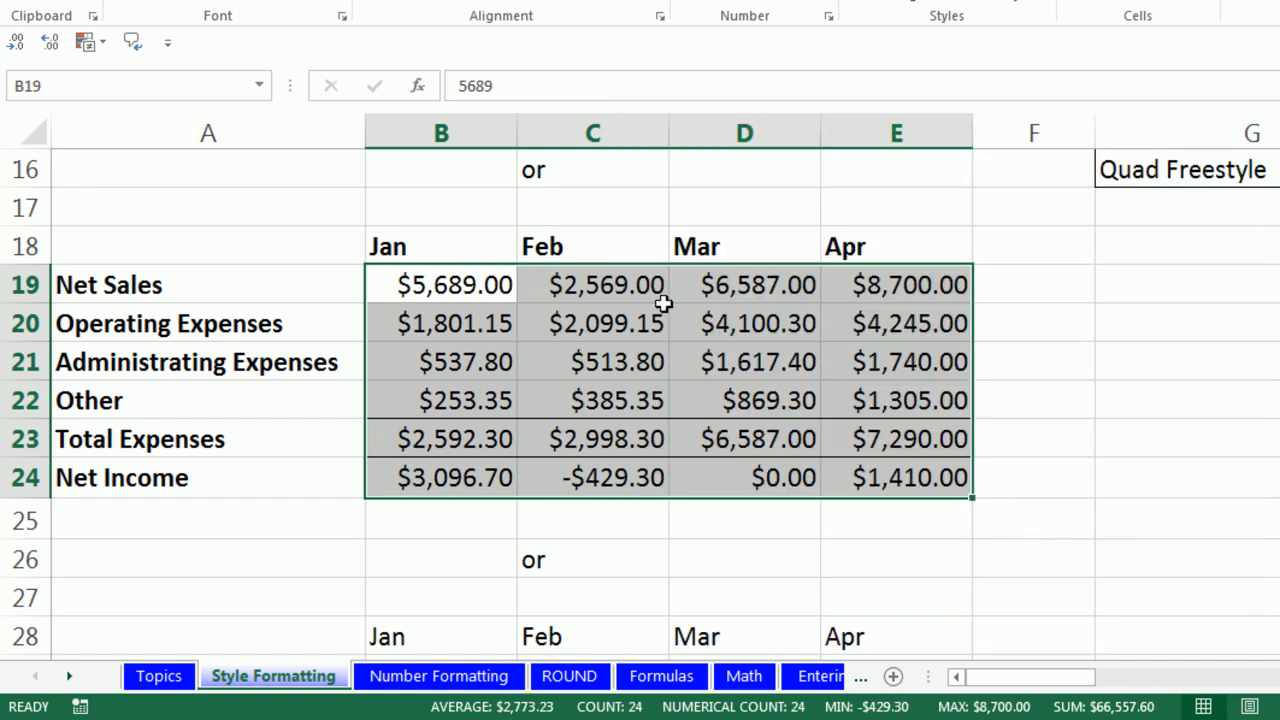
left_click(1245, 440)
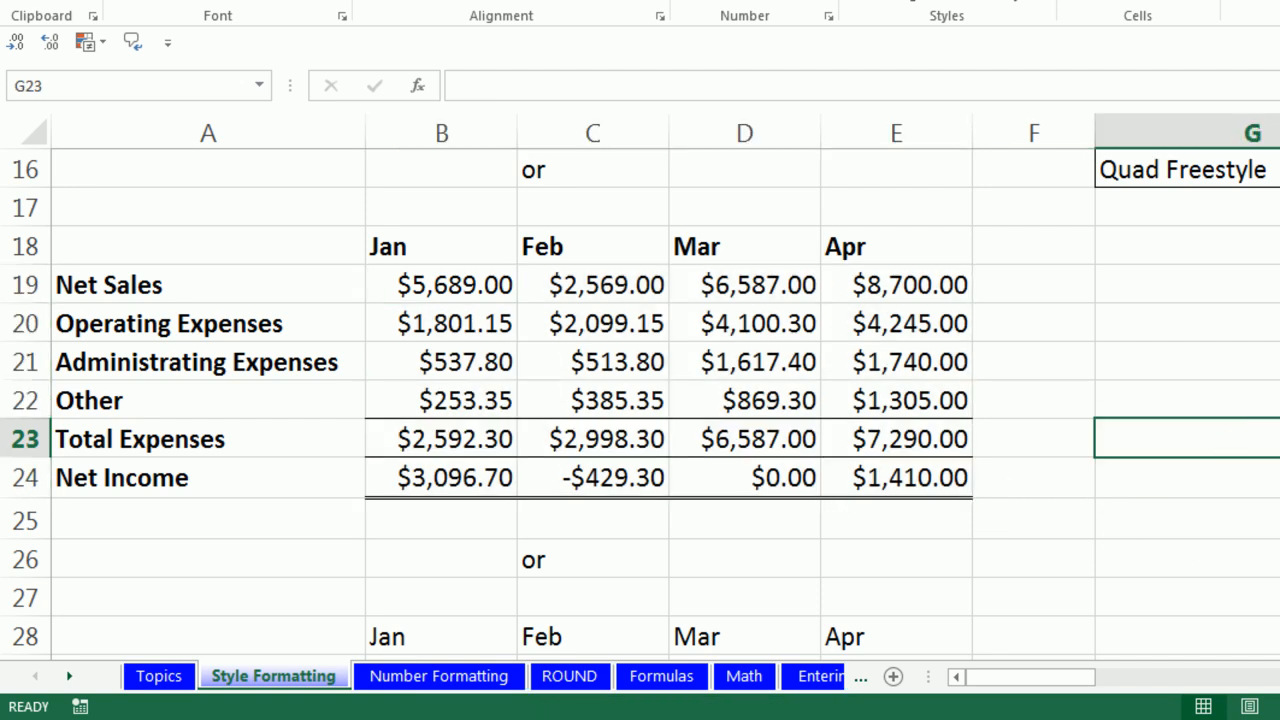
Copy the formatting of the table in A18:E24 to the table starting at A28 with Format Painter
mouse_move(157, 254)
left_mouse_down()
mouse_move(486, 283)
mouse_move(823, 391)
mouse_move(876, 481)
left_mouse_up()
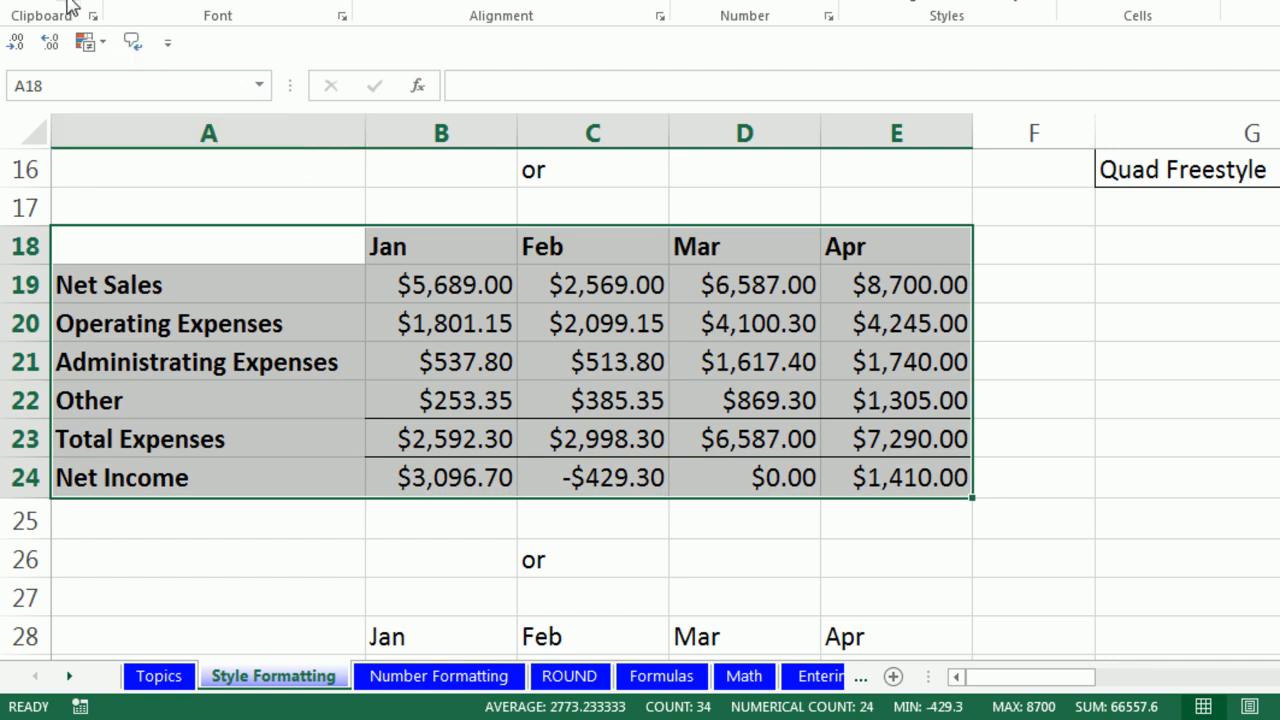
right_click(632, 295)
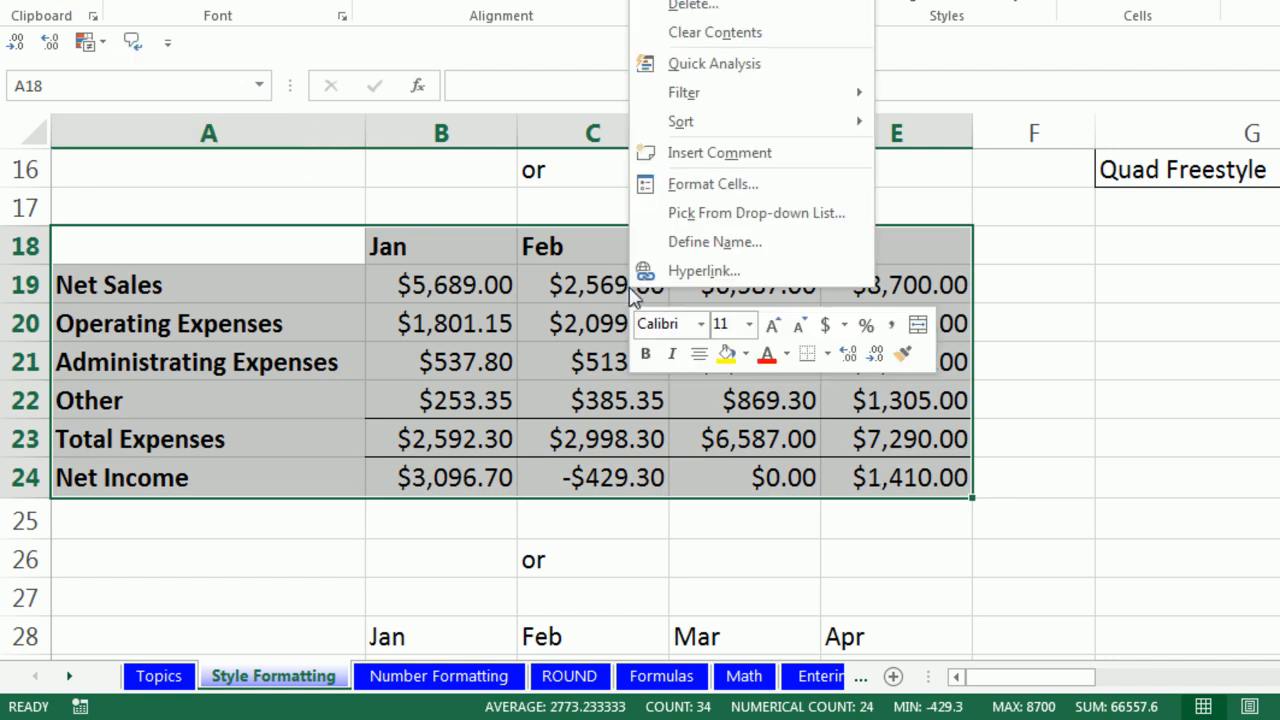
left_click(905, 354)
scroll(1095, 393, "down", 1)
scroll(1095, 393, "down", 3)
left_click(285, 277)
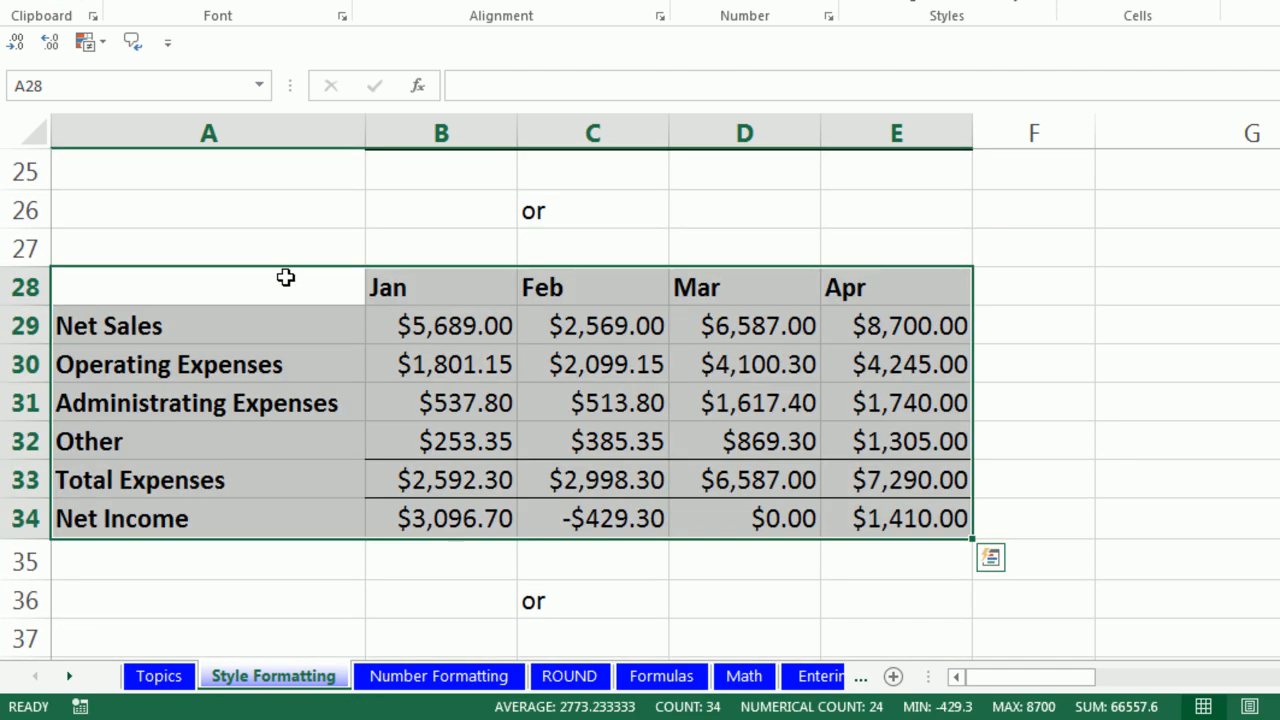
left_click(672, 371)
left_click(1200, 401)
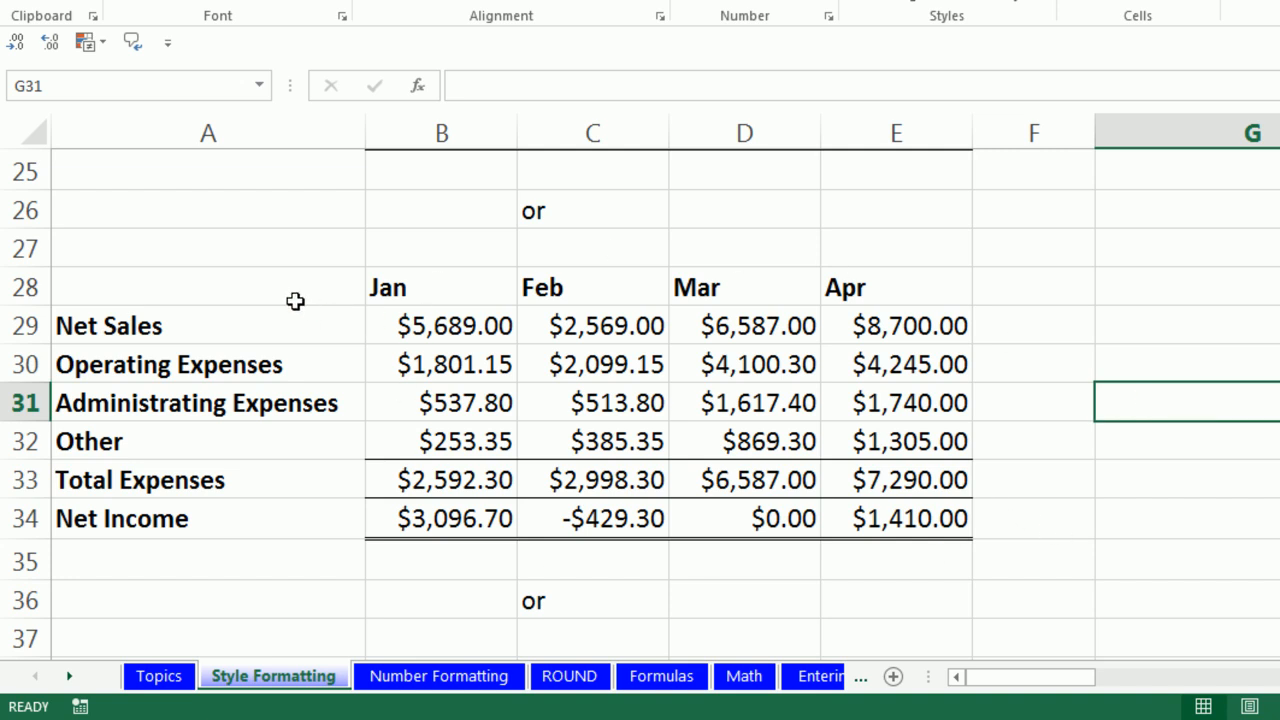
Fill the month labels in B28:E28 and the row labels in A29:A34 with standard red
left_click_drag(417, 289, 923, 290)
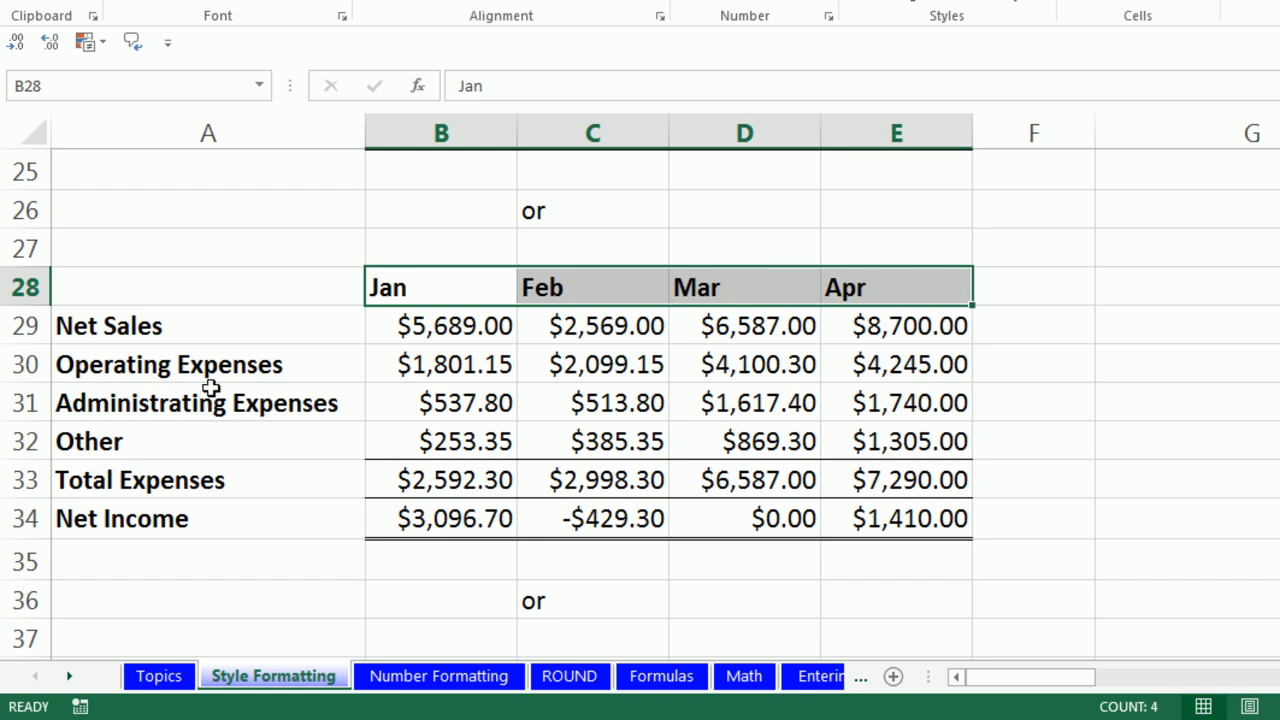
left_click_drag(234, 326, 232, 497, "ctrl")
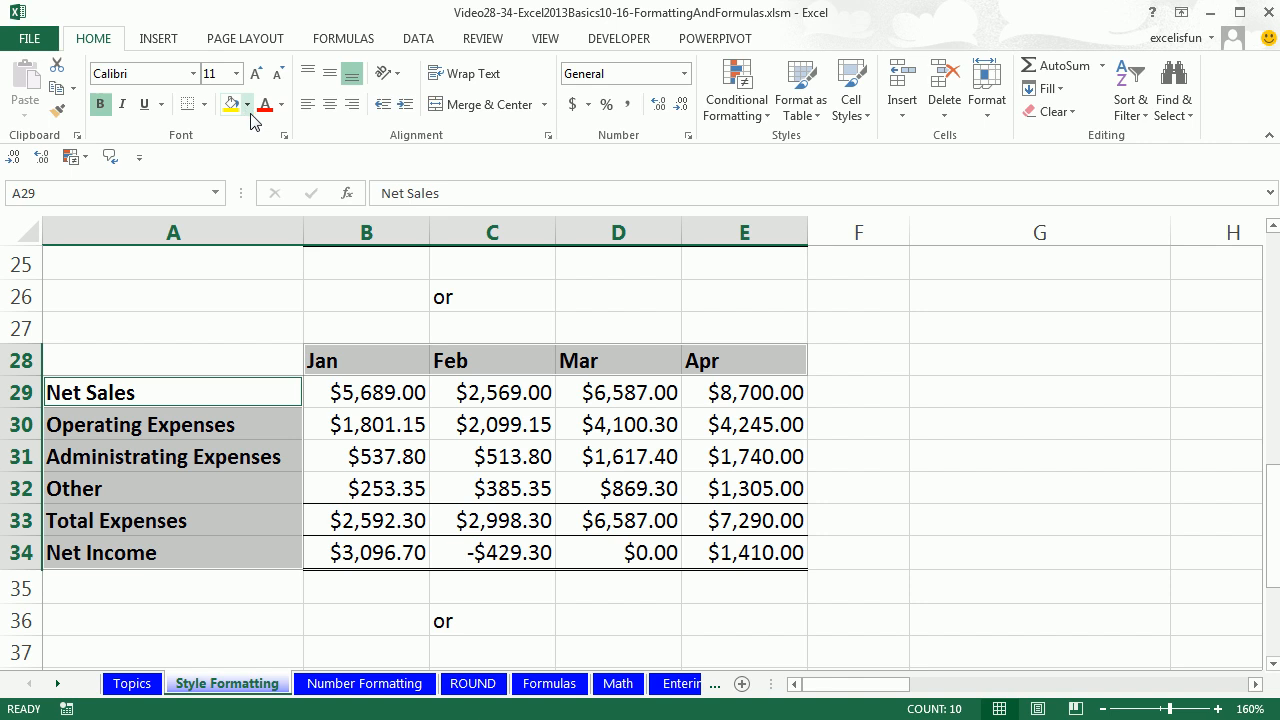
left_click(247, 105)
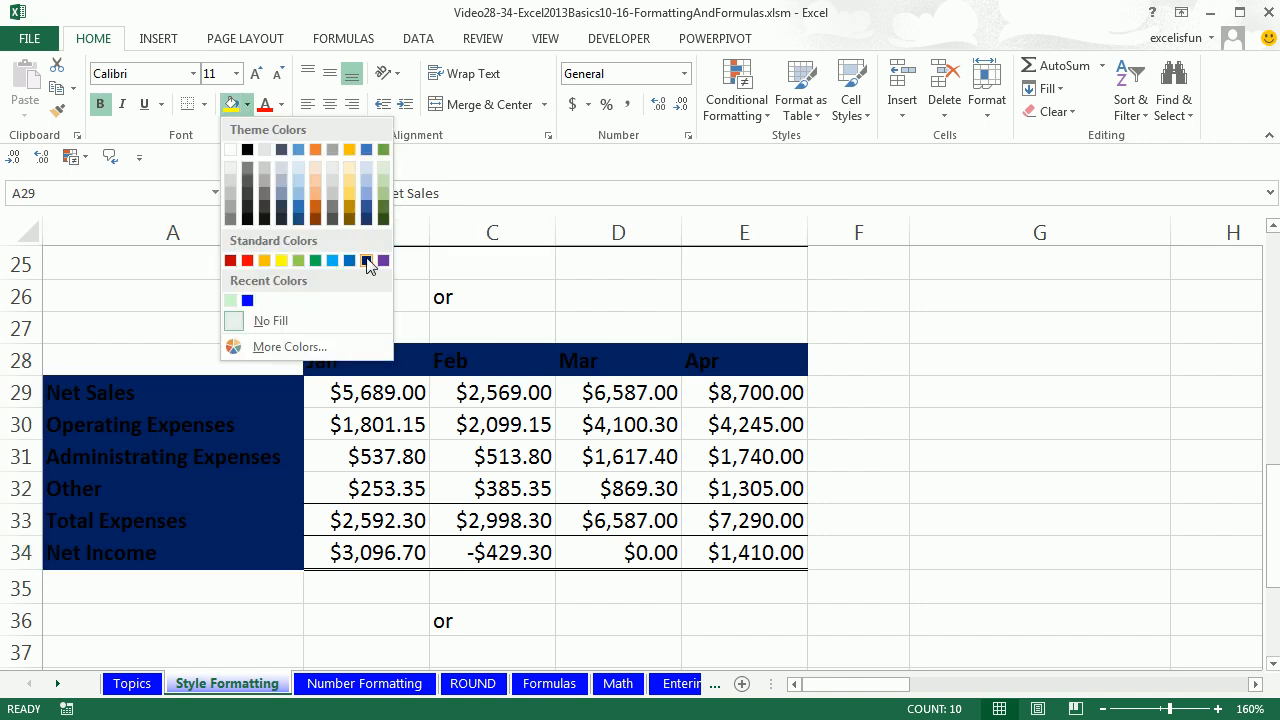
left_click(247, 262)
left_click(250, 316)
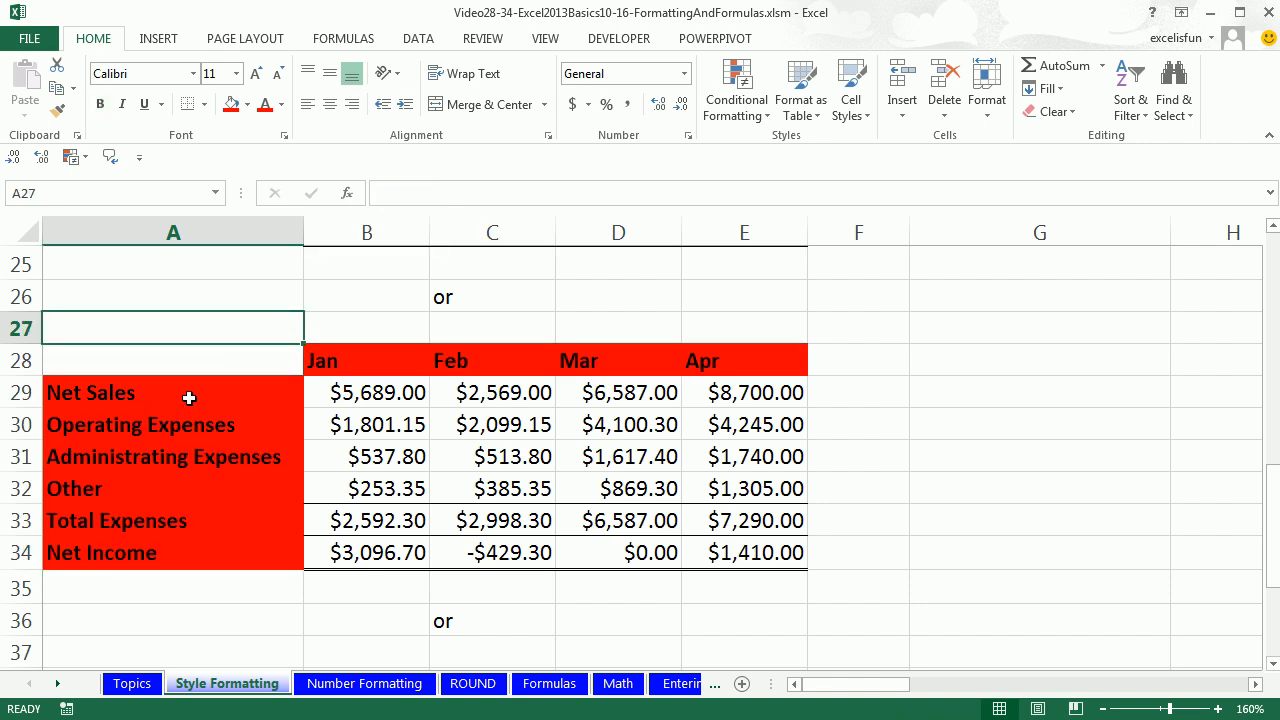
Set the font color of the row labels in A29:A34 and the month labels in B28:E28 to white
left_click_drag(188, 393, 190, 553)
left_click_drag(340, 368, 734, 363)
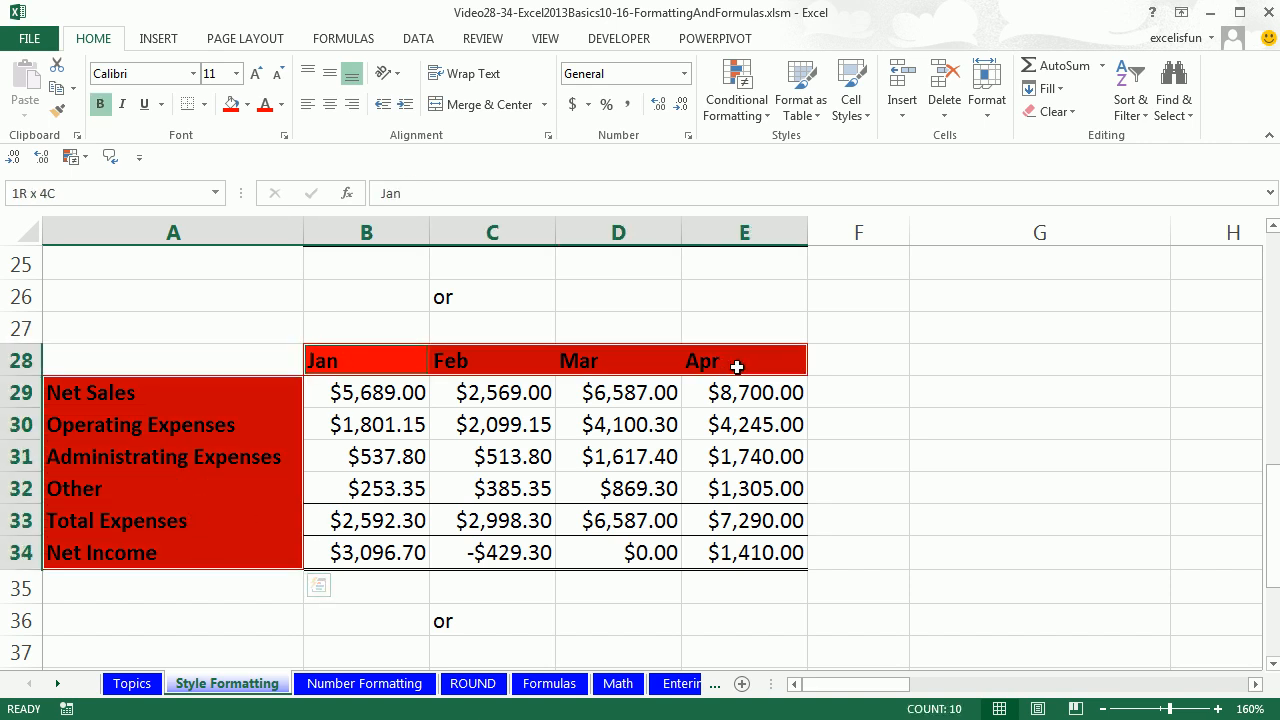
left_click(283, 105)
left_click(263, 176)
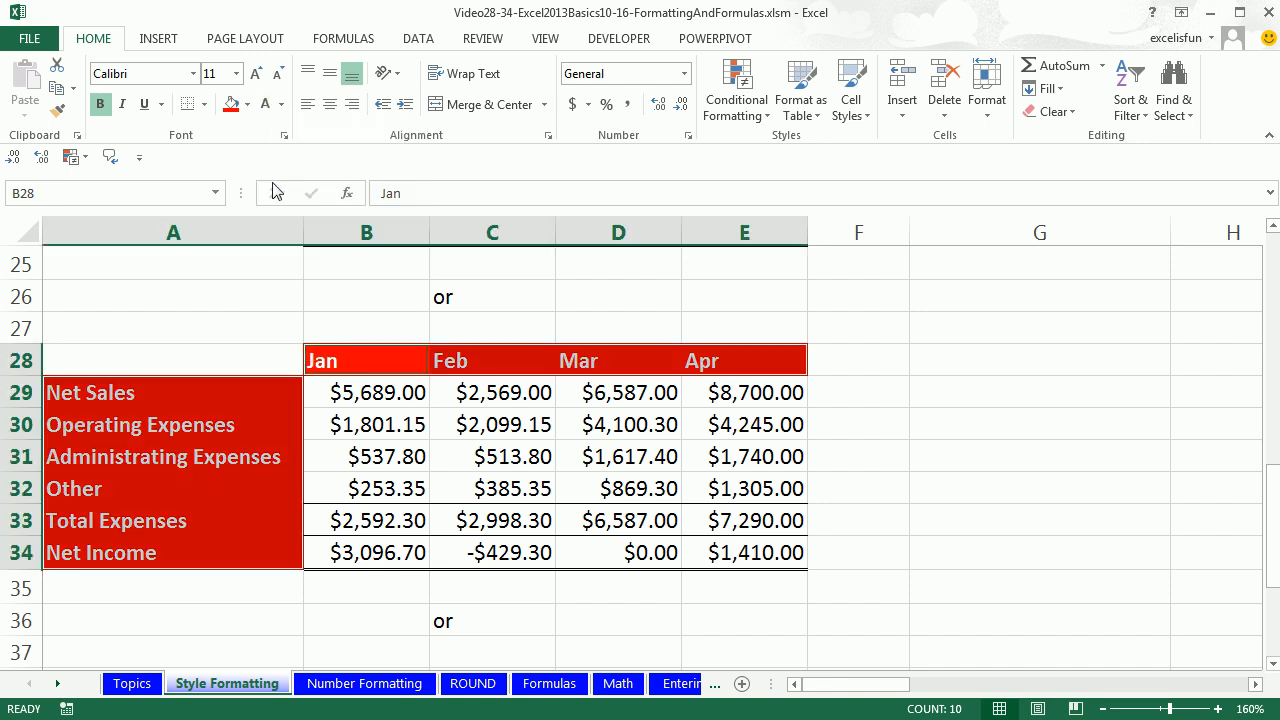
left_click(864, 538)
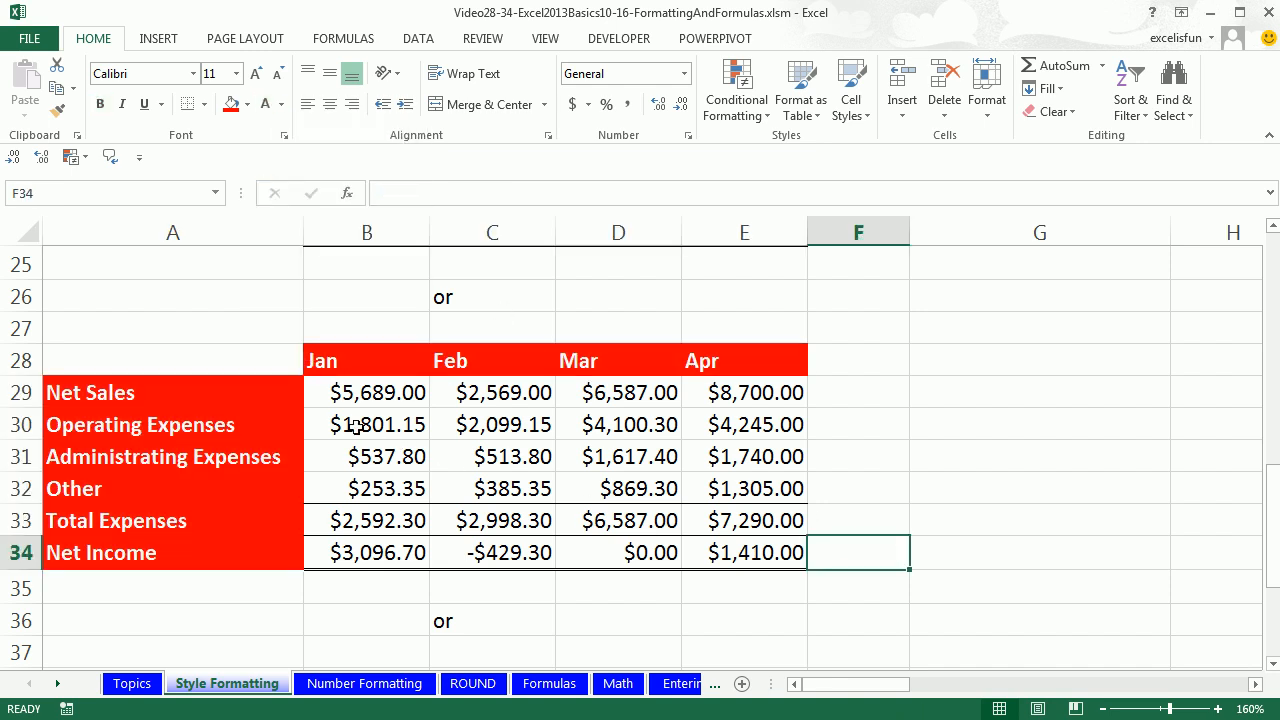
Change the fill of the labels in A29:A34 and B28:E28 to the standard dark blue
left_click_drag(257, 386, 262, 553)
left_click_drag(342, 360, 718, 372, "ctrl")
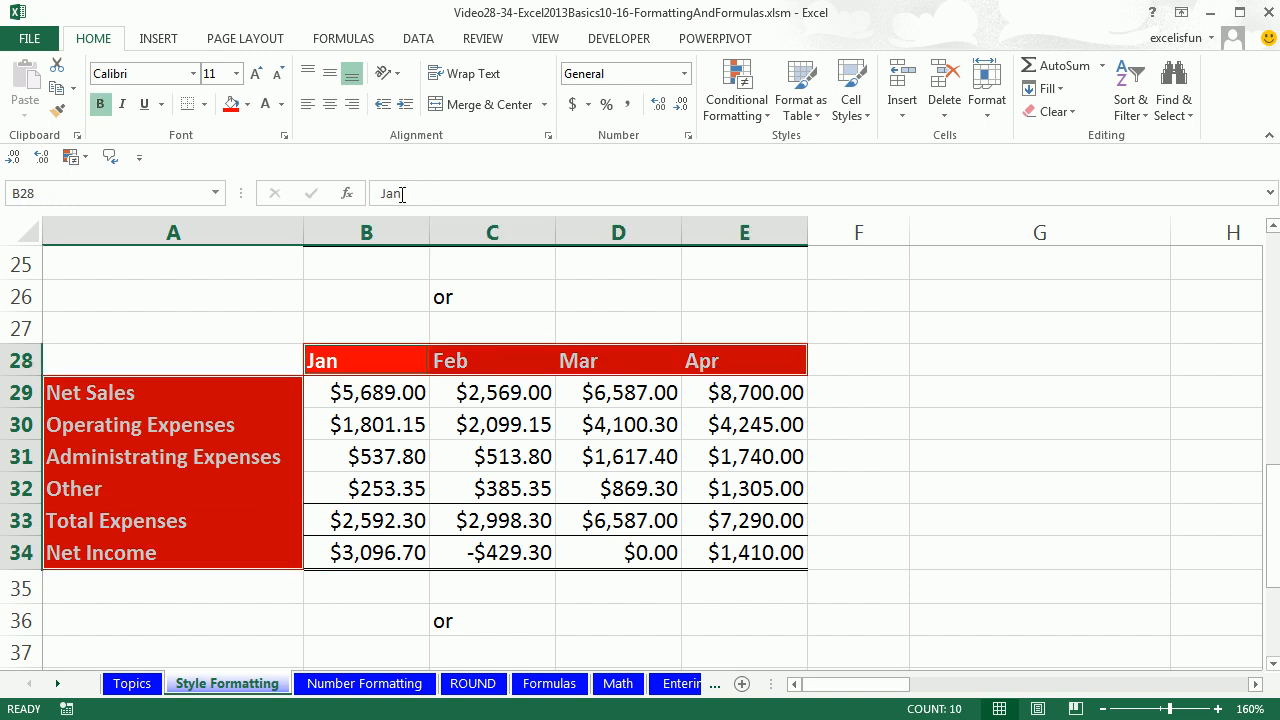
left_click(247, 108)
left_click(375, 262)
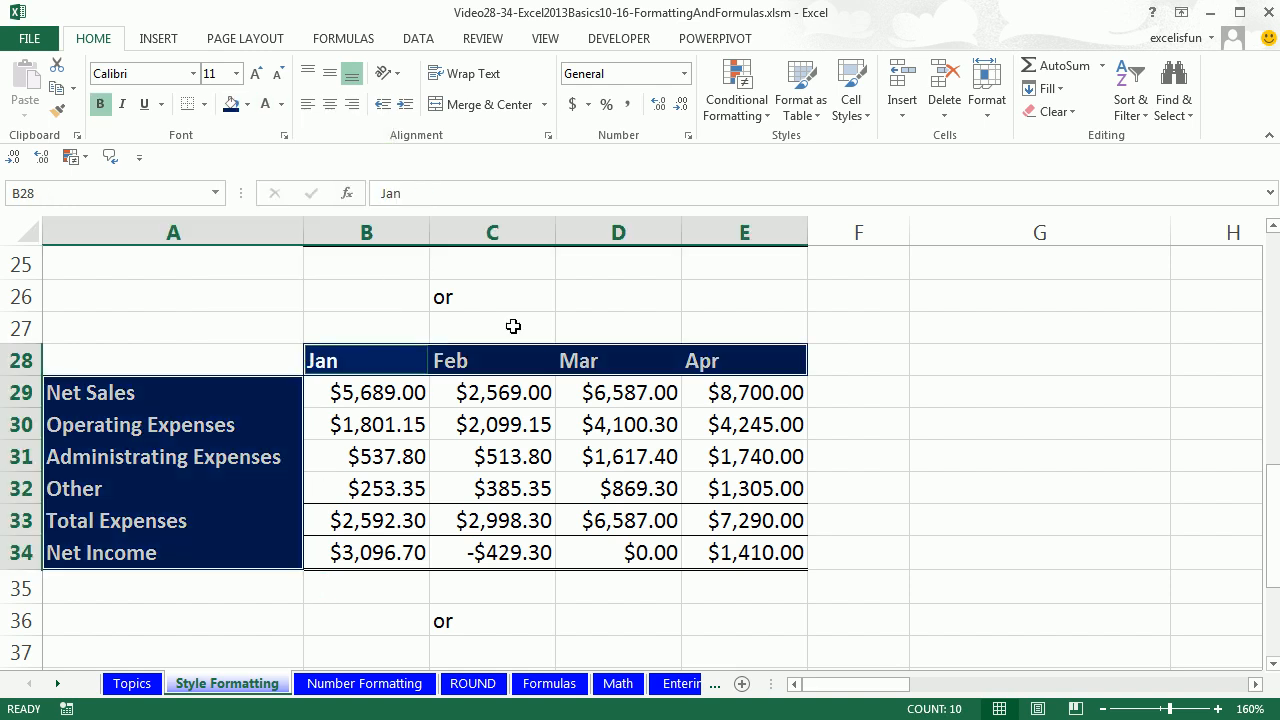
left_click(719, 454)
Bold the row labels in A39:A44 and the month labels in B38:E38
left_click(1271, 661)
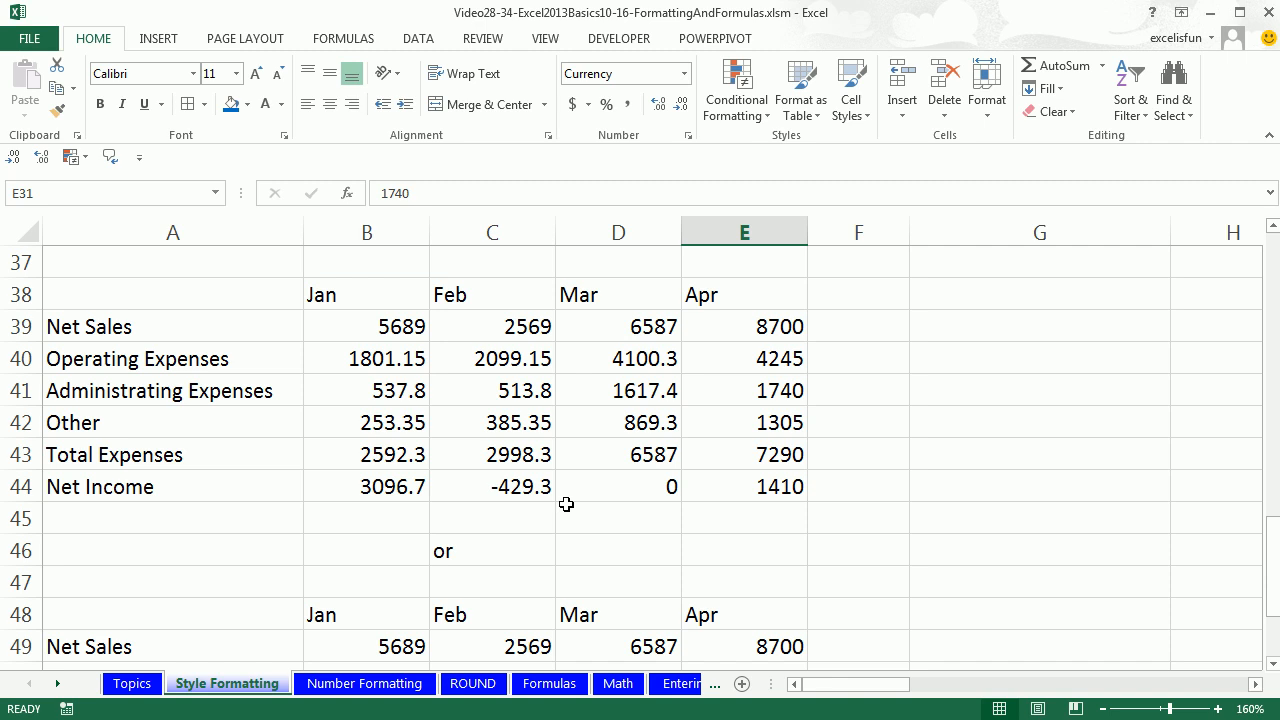
left_click_drag(211, 321, 214, 477)
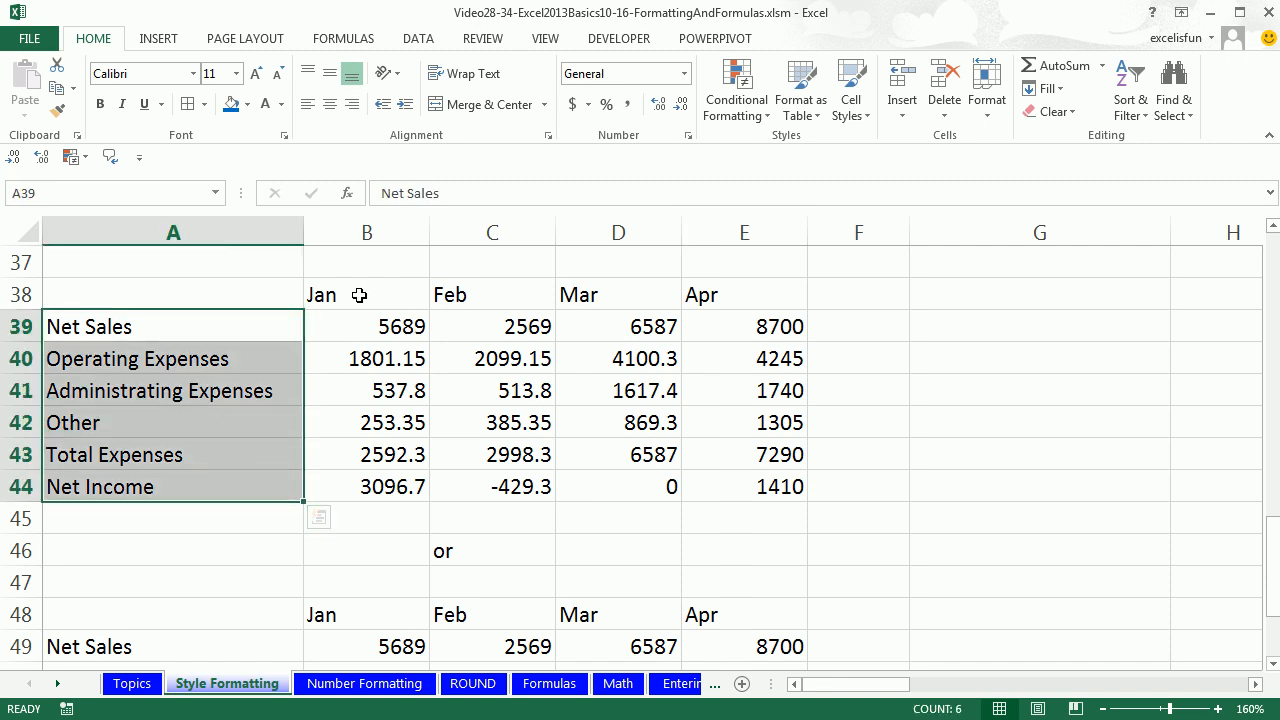
left_click_drag(340, 291, 740, 292)
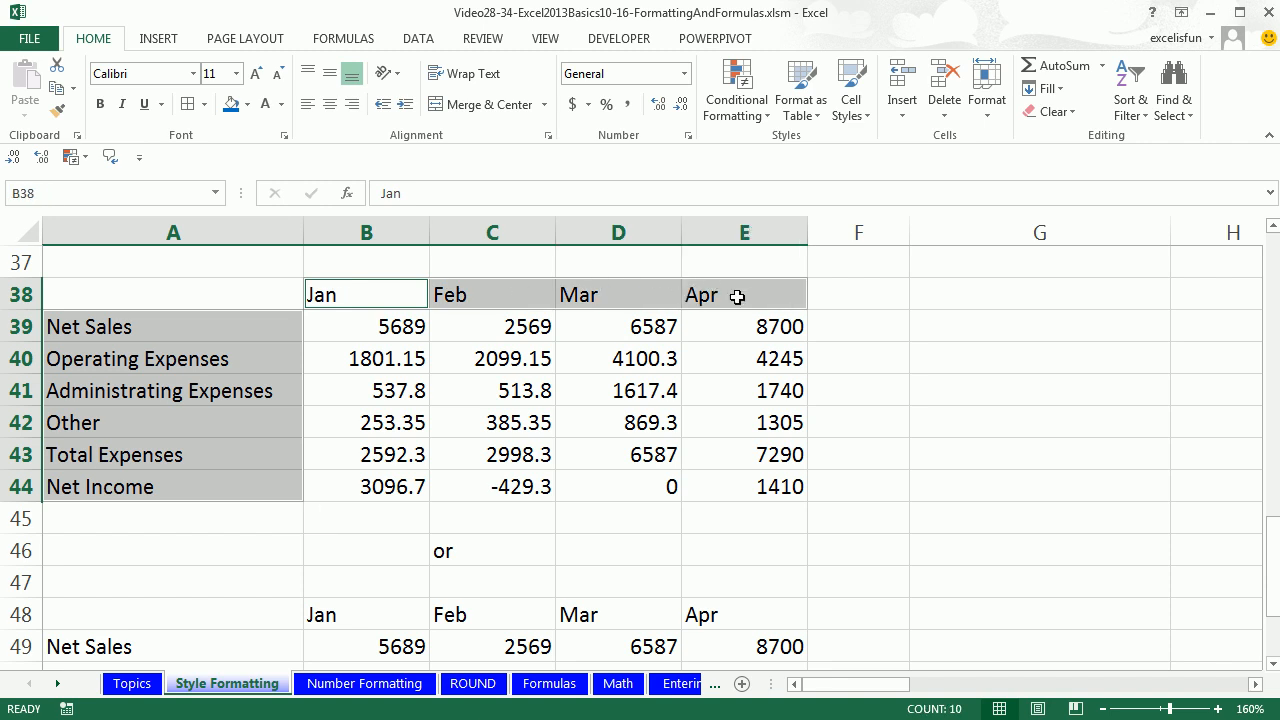
key("ctrl+b")
Apply the Accounting number format to B39:E44, with Comma Style on the expense amounts in B40:E42
left_click_drag(381, 329, 750, 478)
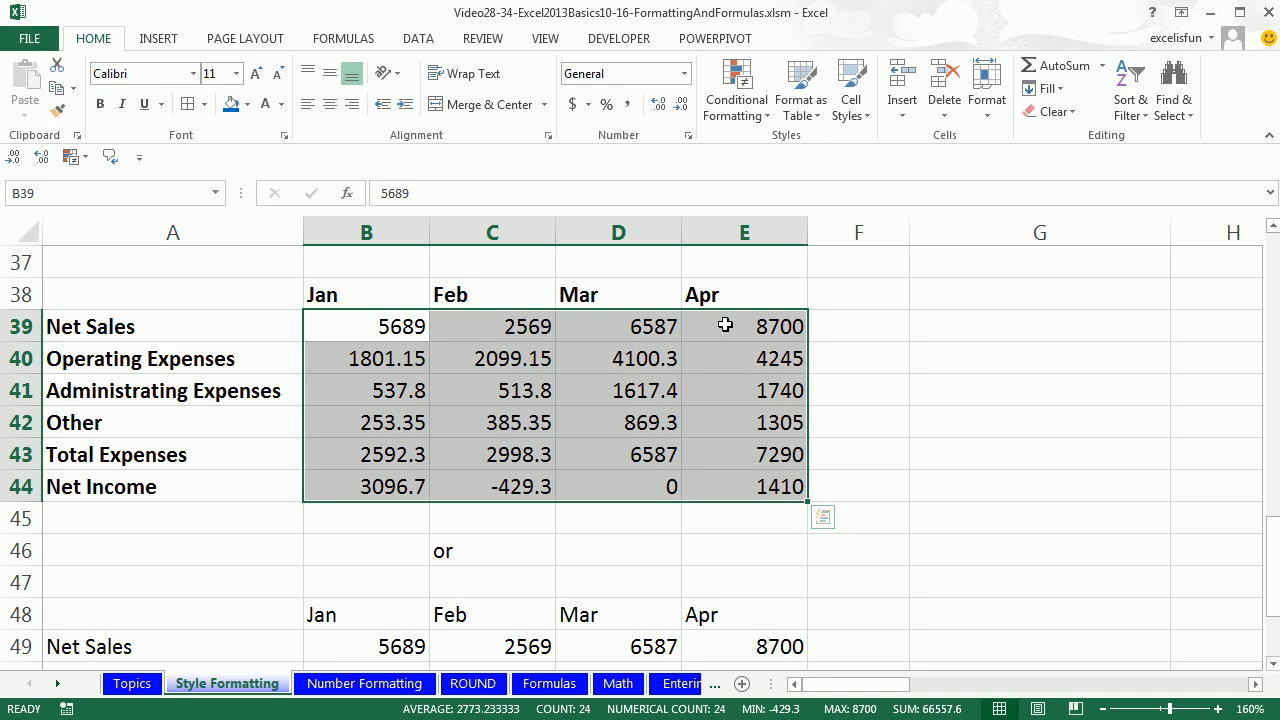
left_click(570, 108)
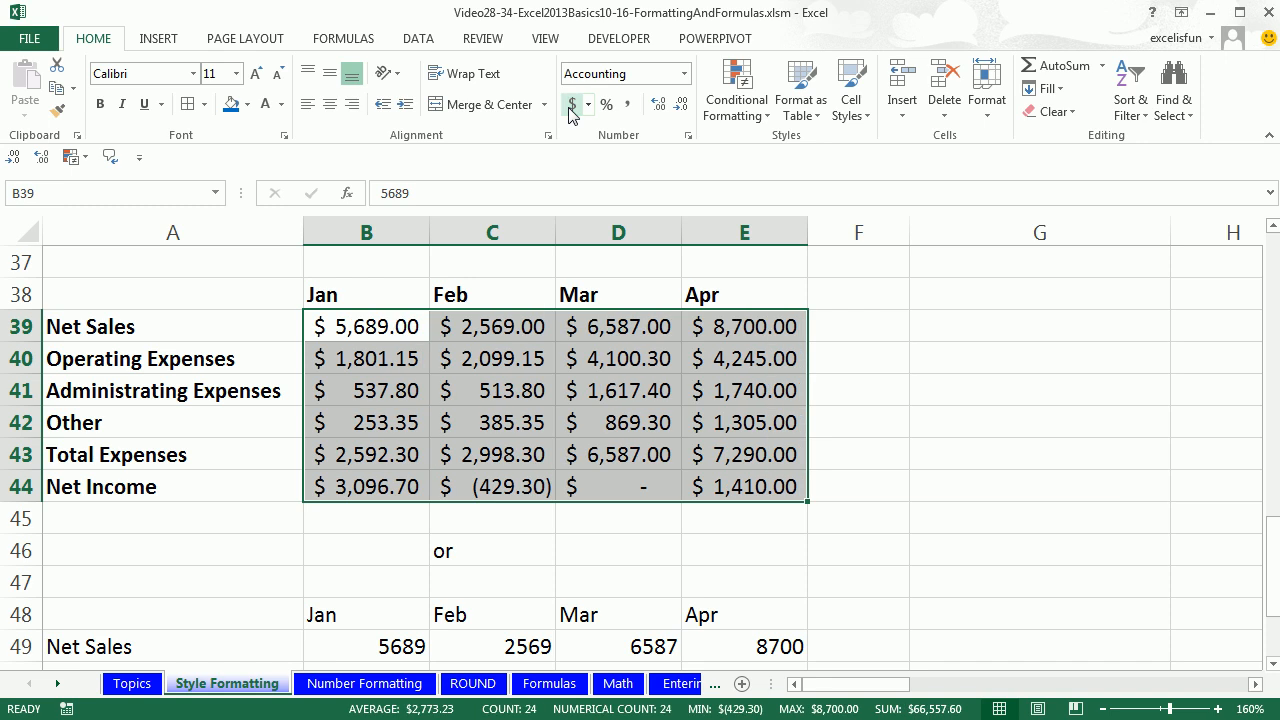
left_click_drag(330, 358, 736, 425)
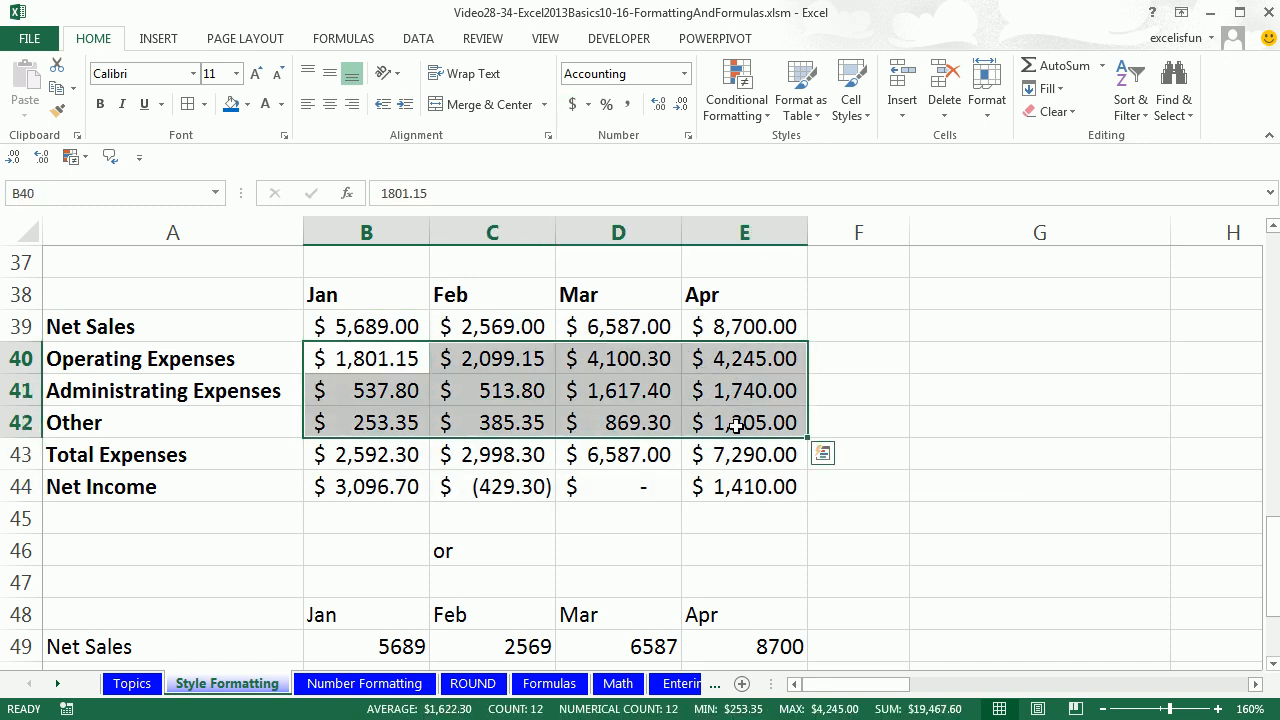
left_click(629, 104)
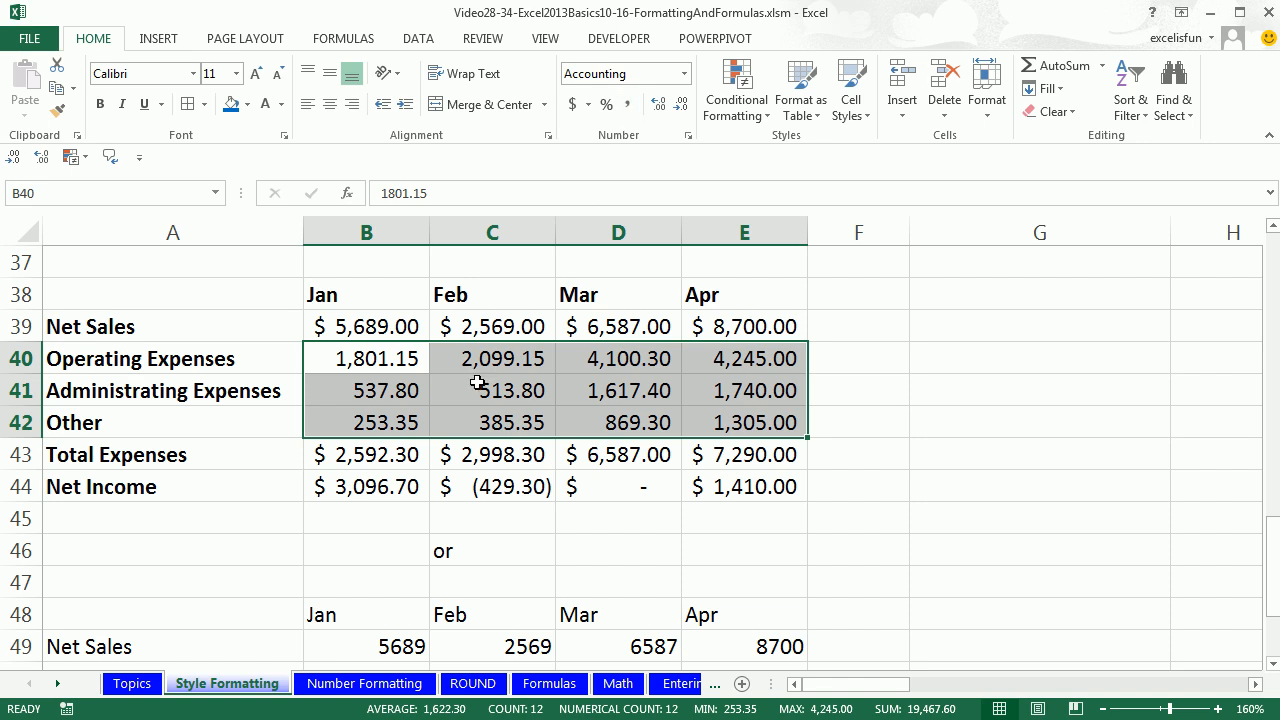
left_click_drag(352, 420, 734, 444)
left_click(904, 433)
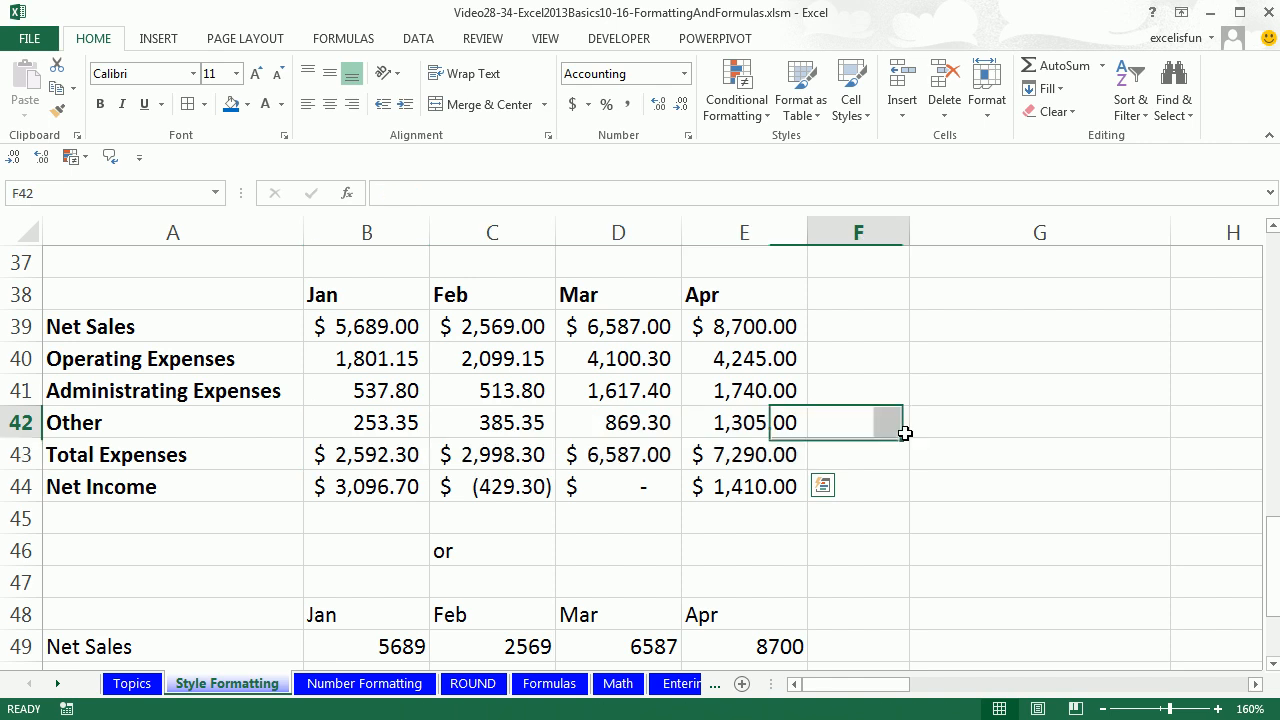
Apply a Single font underline to the Other and Total Expenses amounts in B42:E43
left_click_drag(333, 455, 741, 455)
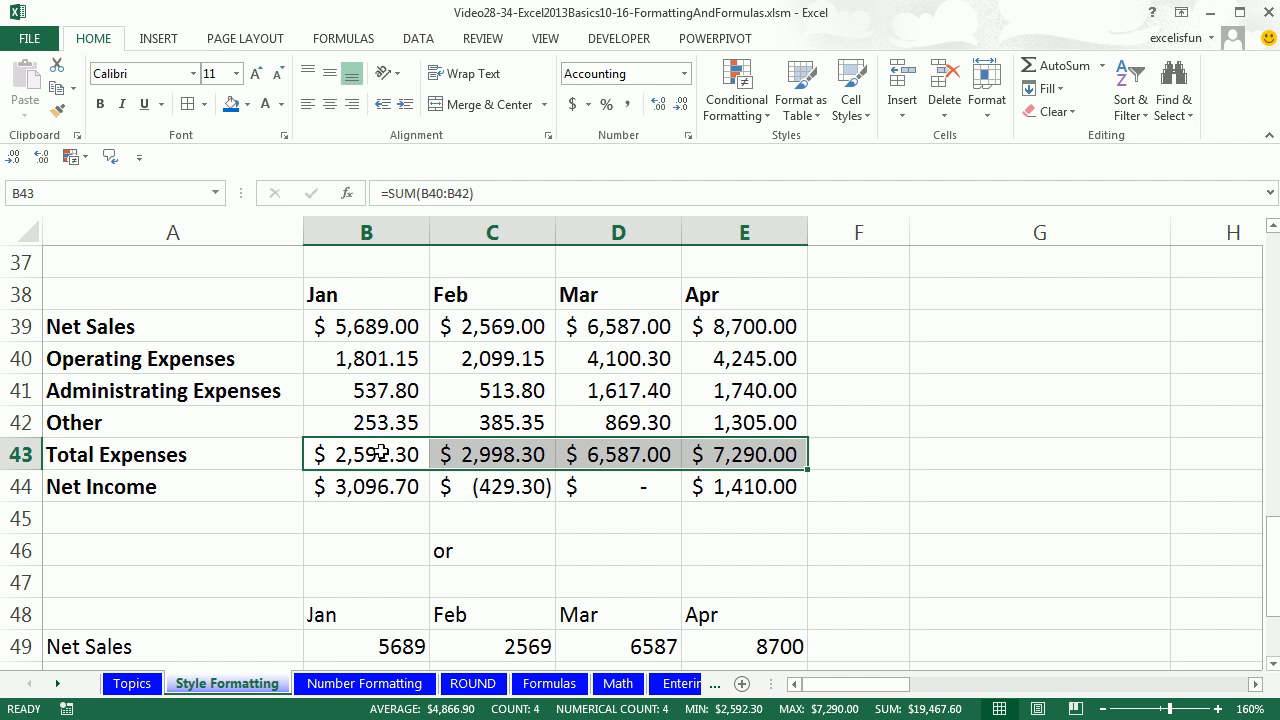
left_click(381, 452)
left_click_drag(395, 421, 714, 455)
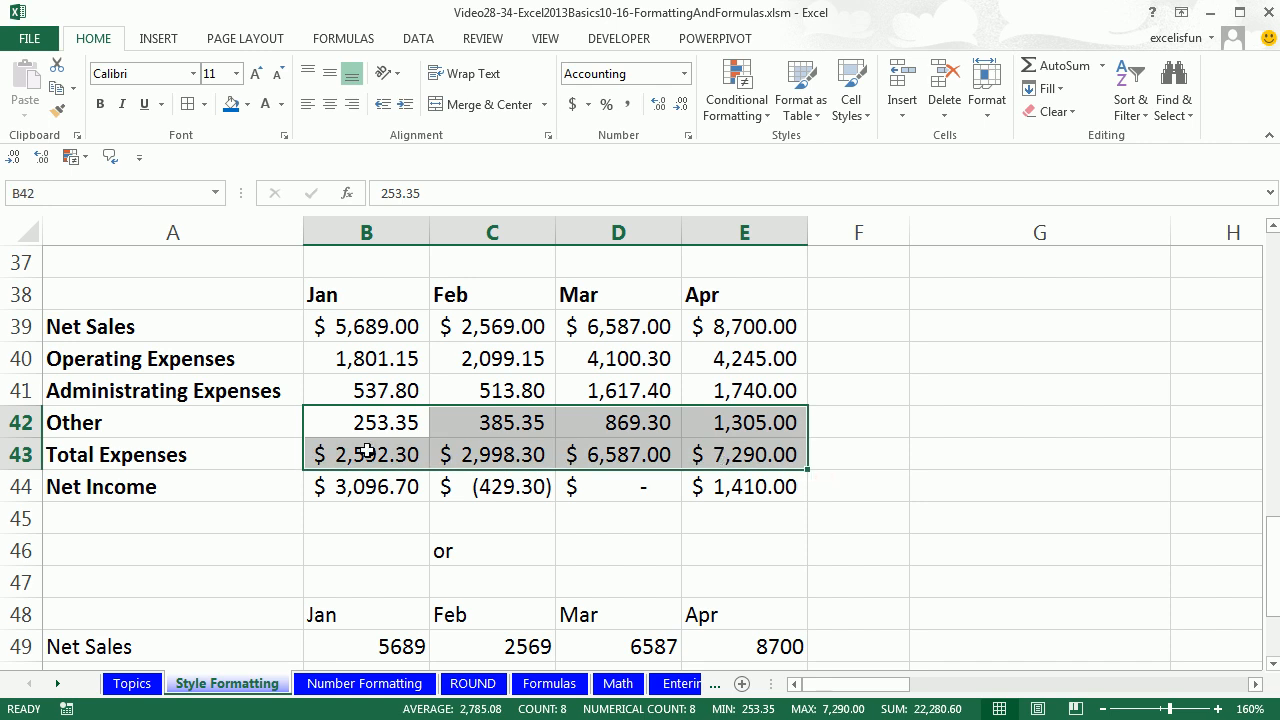
key("ctrl+1")
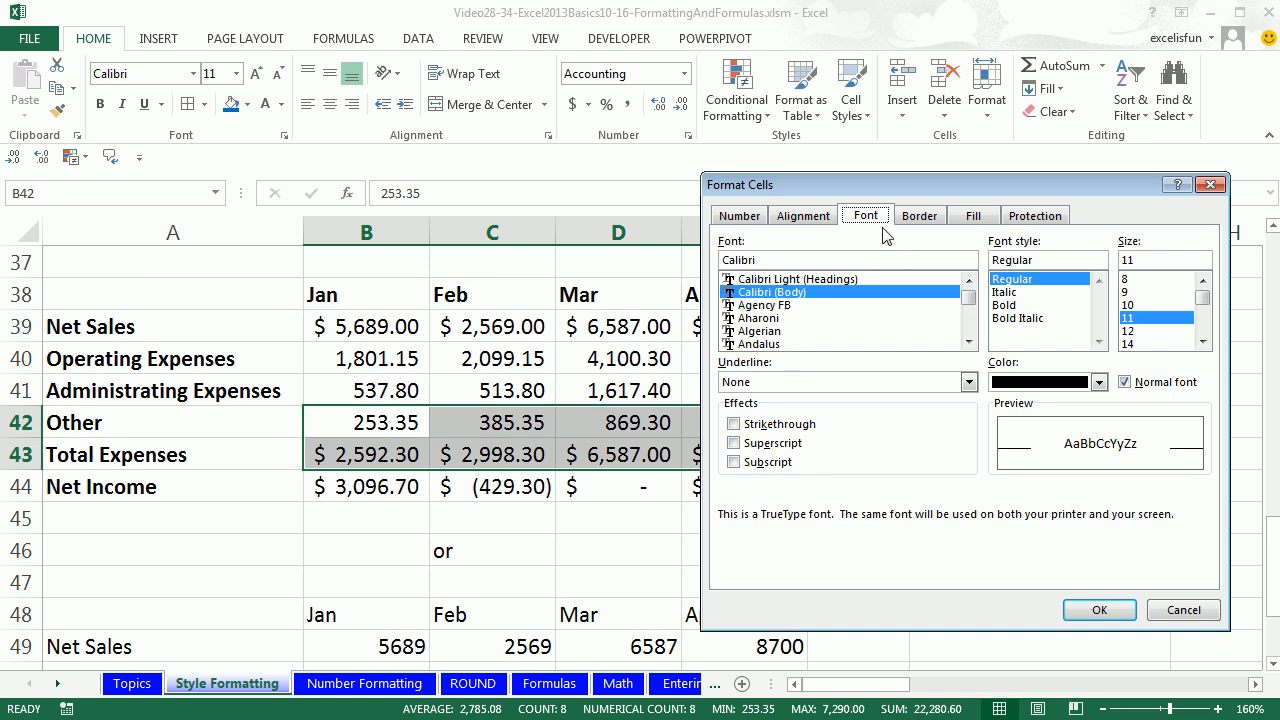
left_click(763, 384)
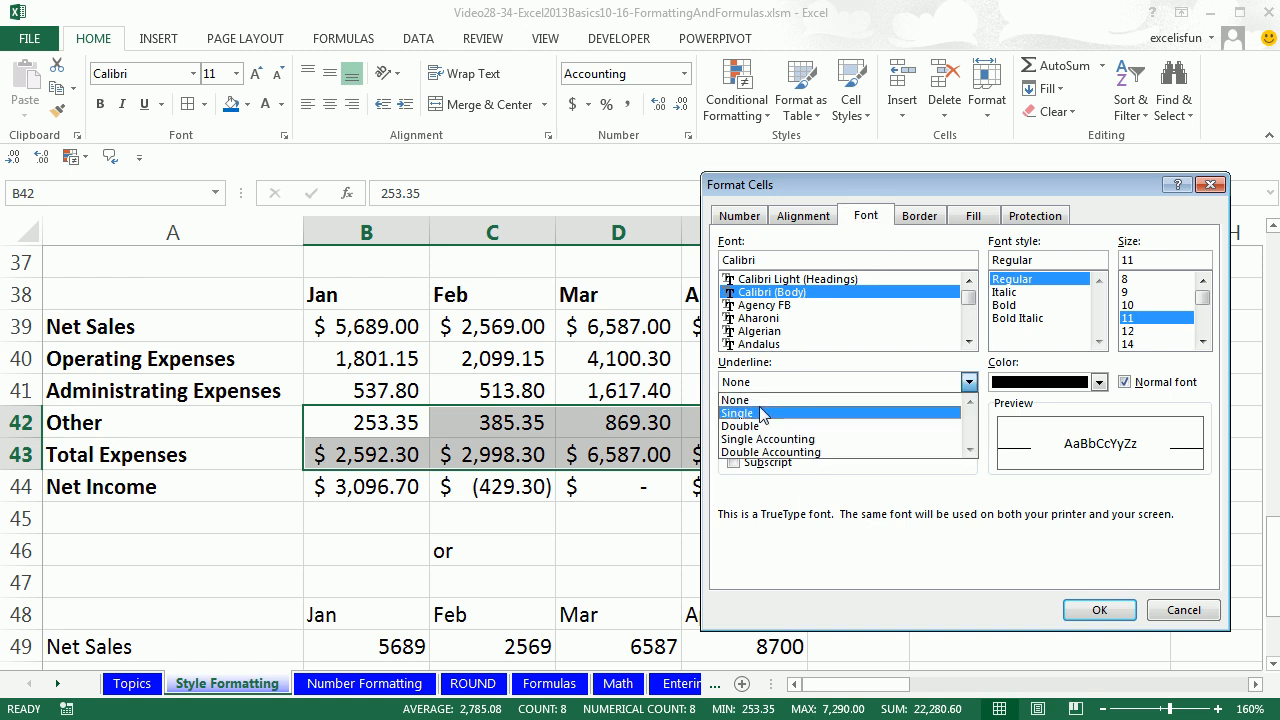
left_click(763, 414)
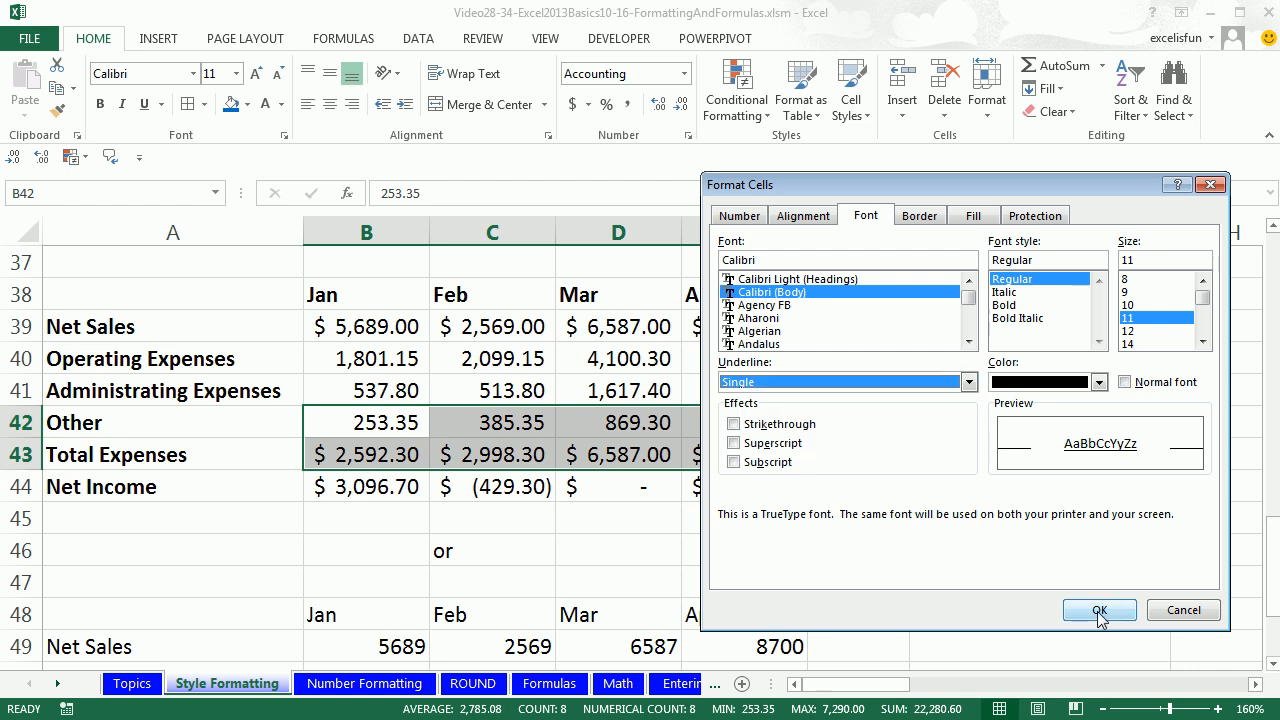
left_click(1099, 611)
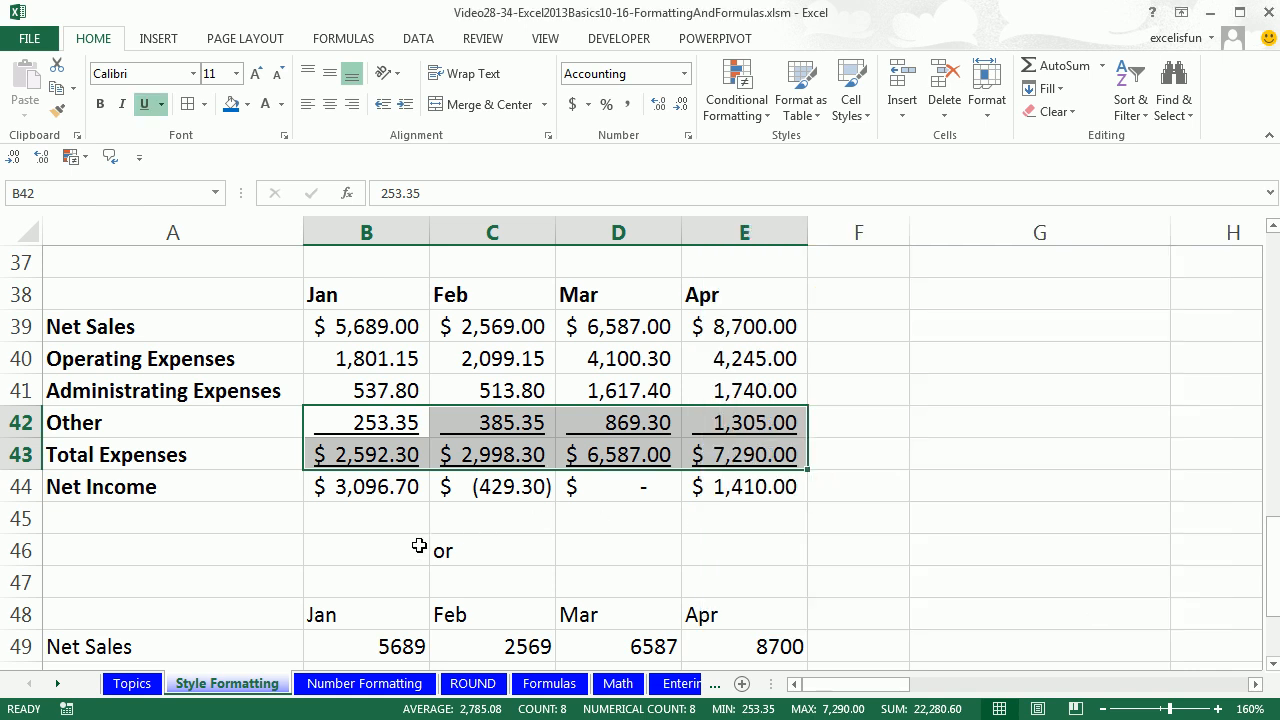
left_click(914, 480)
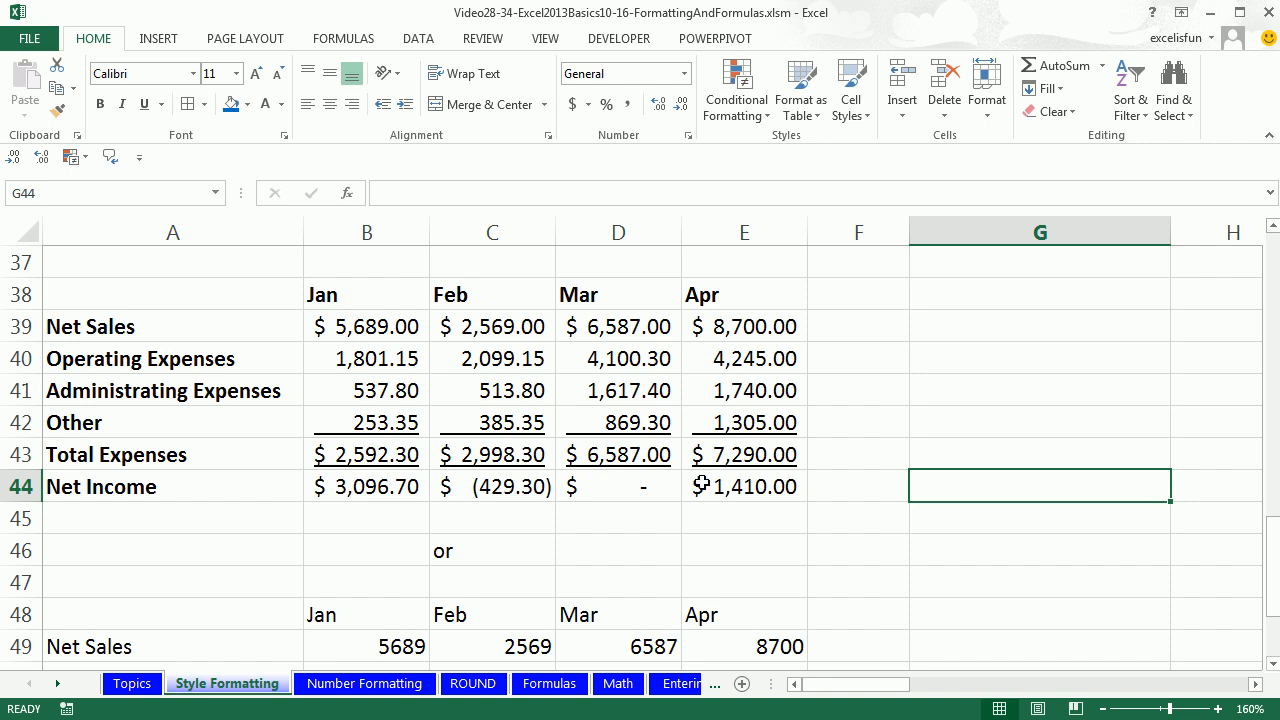
Apply a Double font underline to the Net Income amounts in B44:E44
left_click_drag(335, 492, 724, 494)
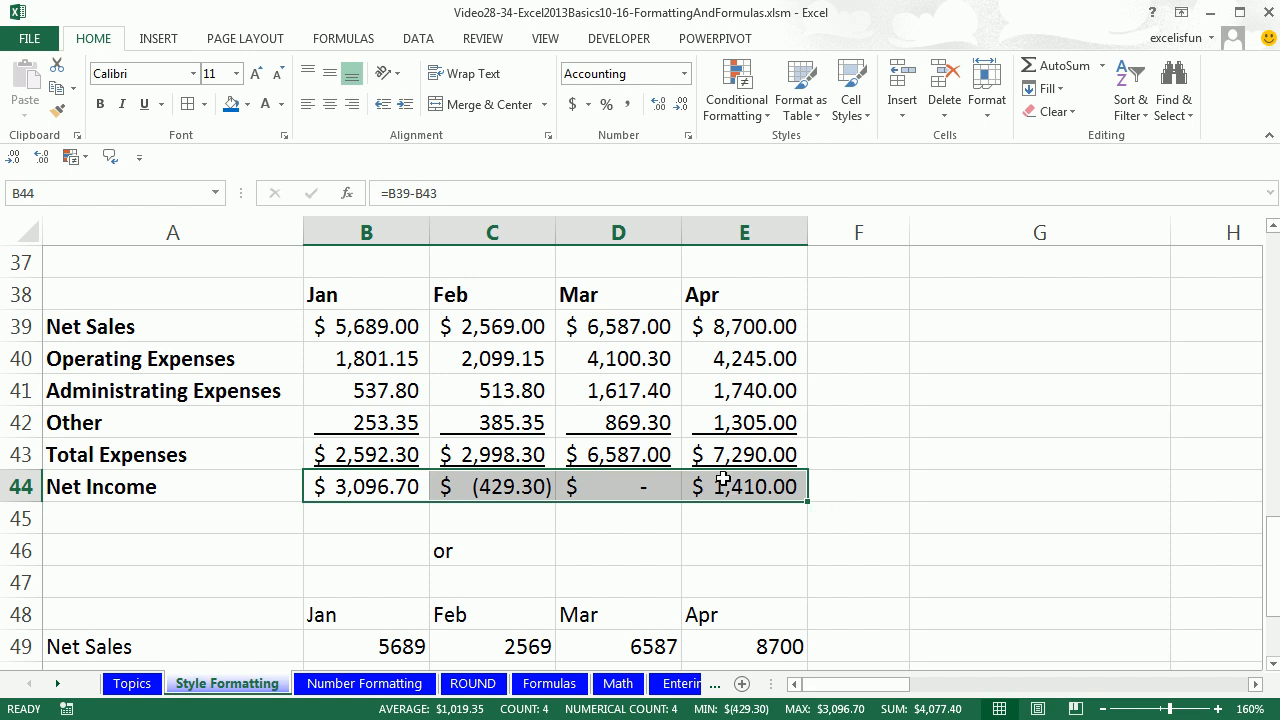
key("ctrl+shift+f")
left_click(768, 383)
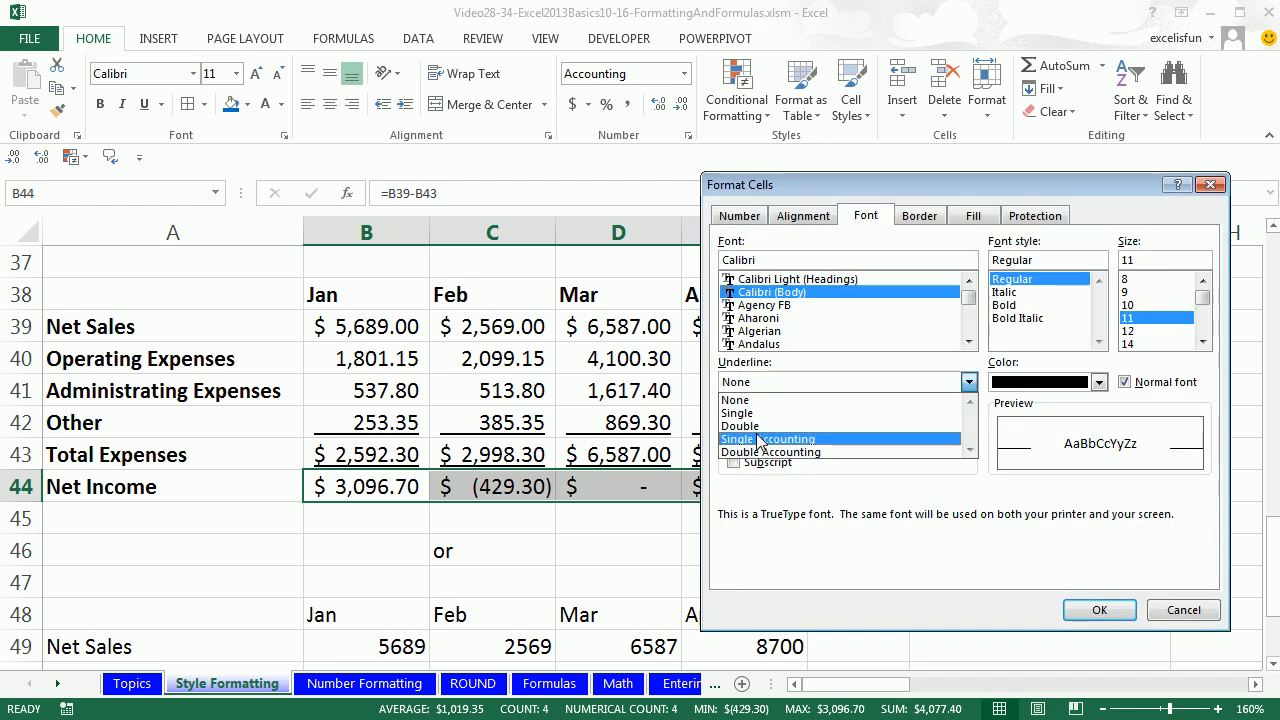
left_click(754, 430)
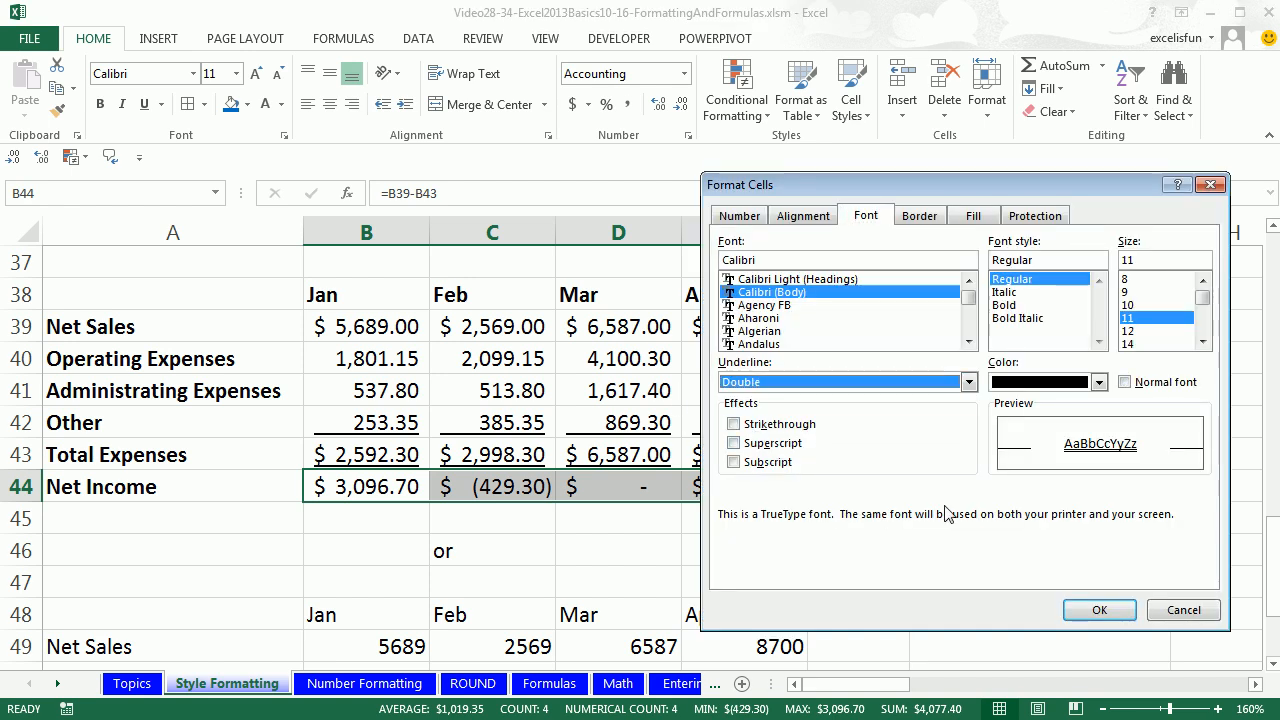
left_click(1103, 612)
left_click(858, 584)
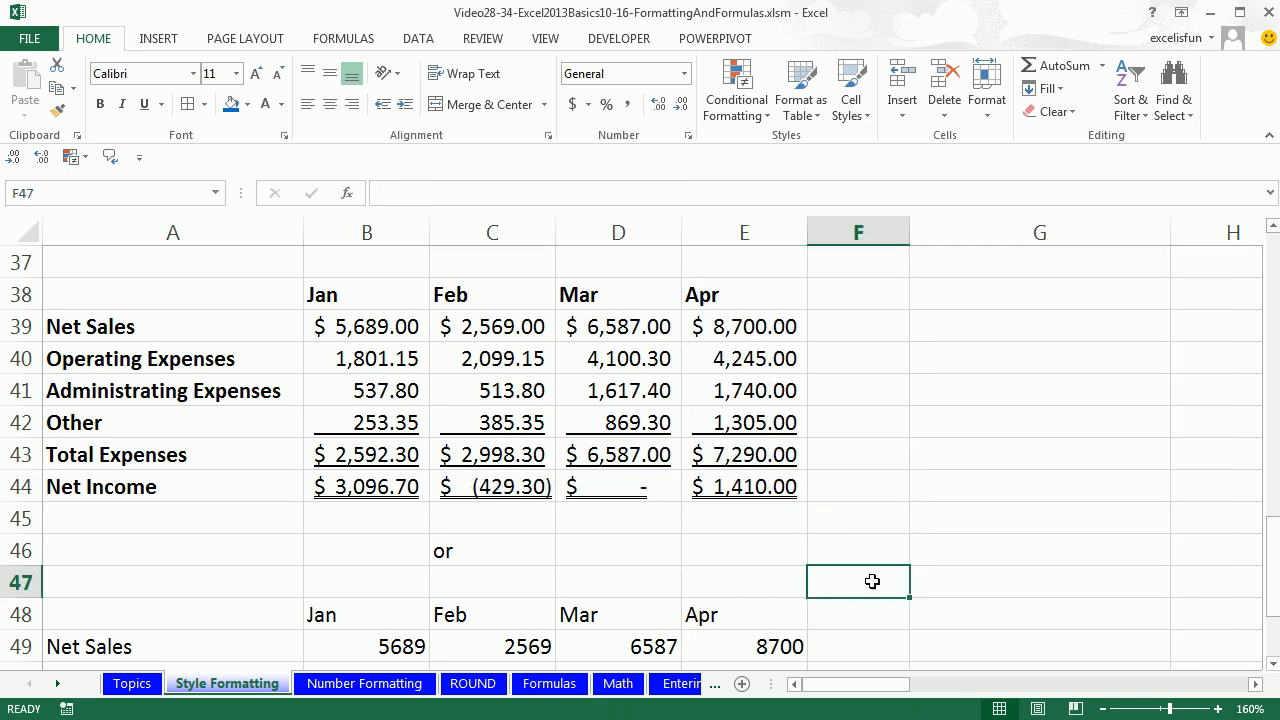
Copy the formatting of the table in A38:E44 to the table starting at A48 with Format Painter
left_click_drag(182, 310, 714, 485)
right_click(519, 375)
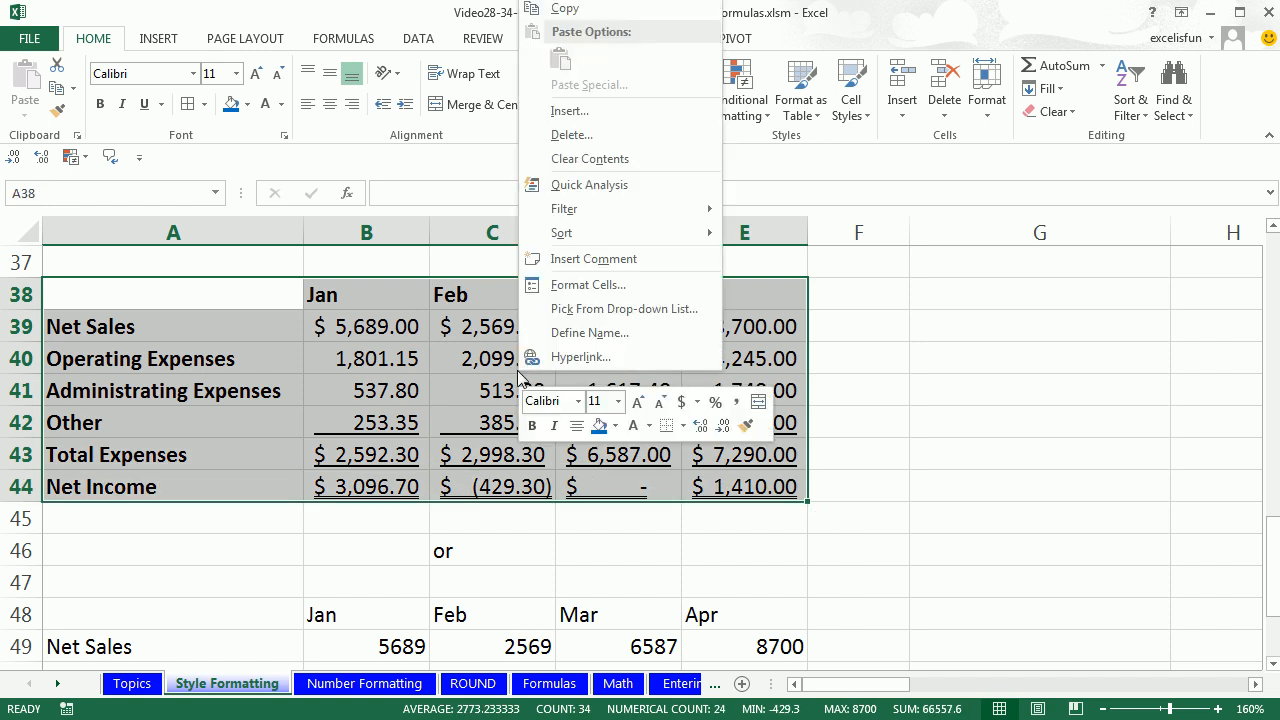
left_click(745, 428)
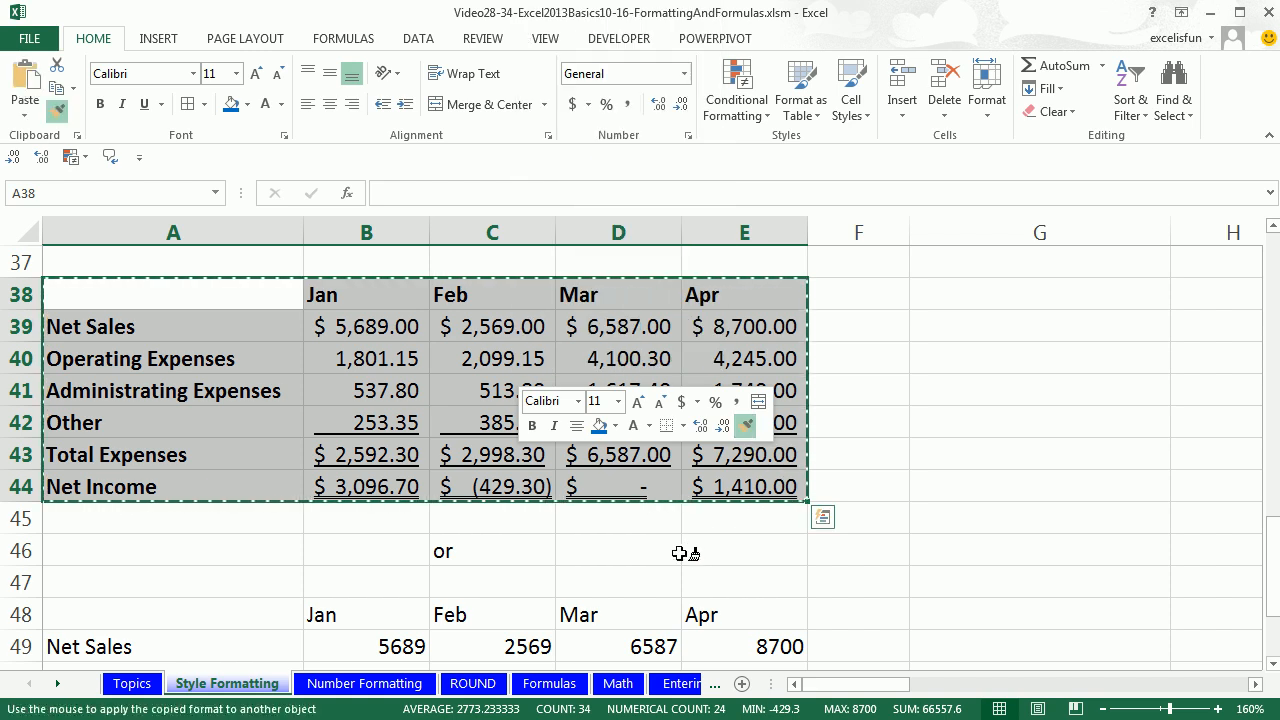
scroll(686, 553, "down", 1)
scroll(686, 553, "down", 2)
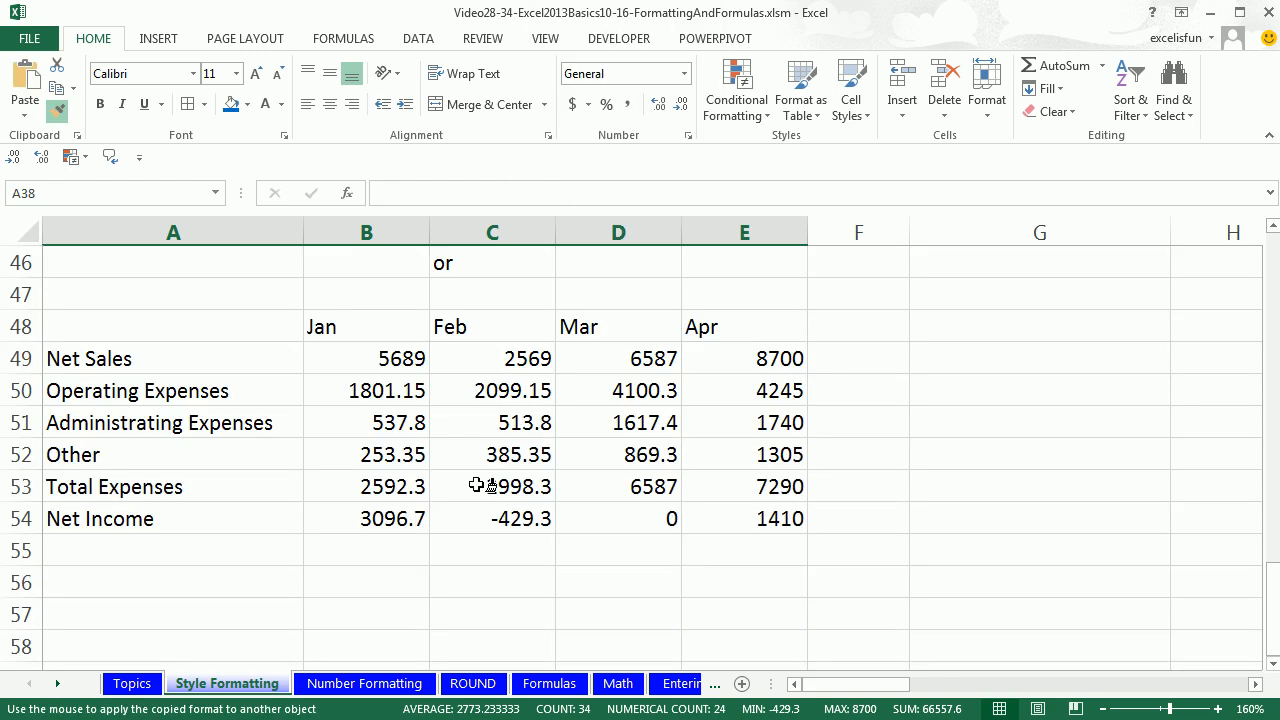
left_click(206, 329)
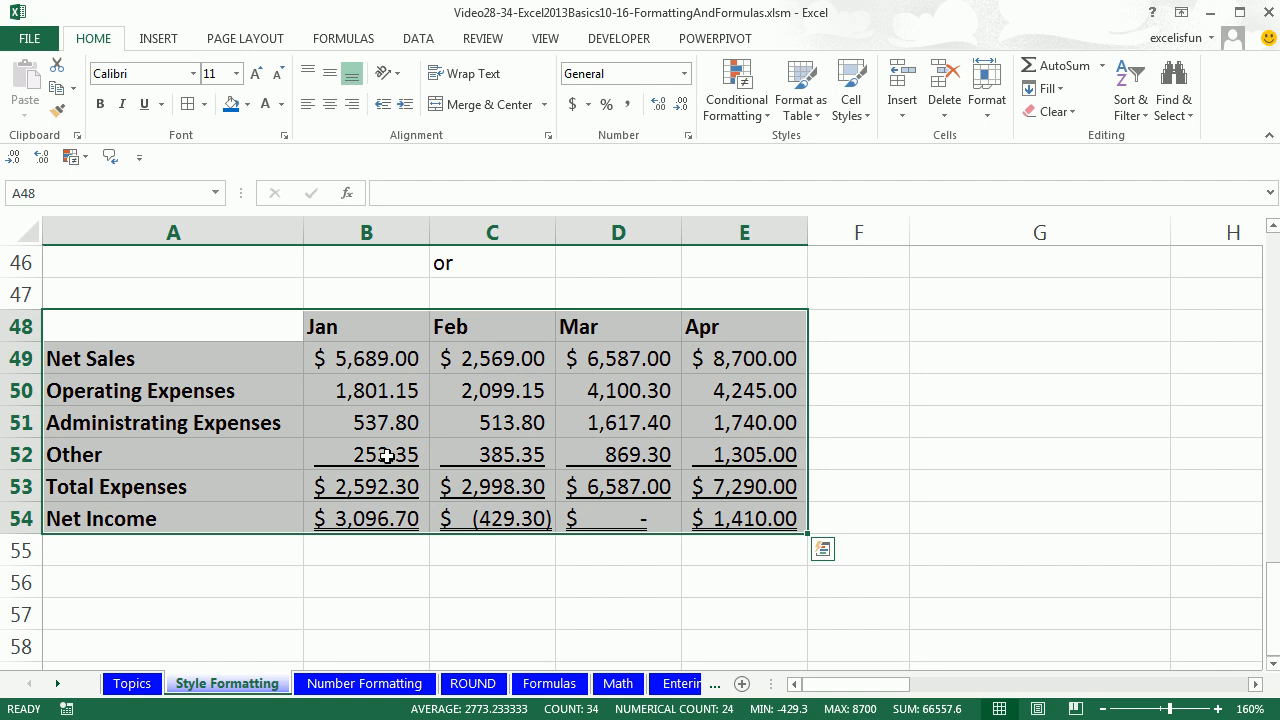
Remove the underlines from the Other, Total Expenses and Net Income amounts in B52:E54
left_click_drag(385, 457, 720, 522)
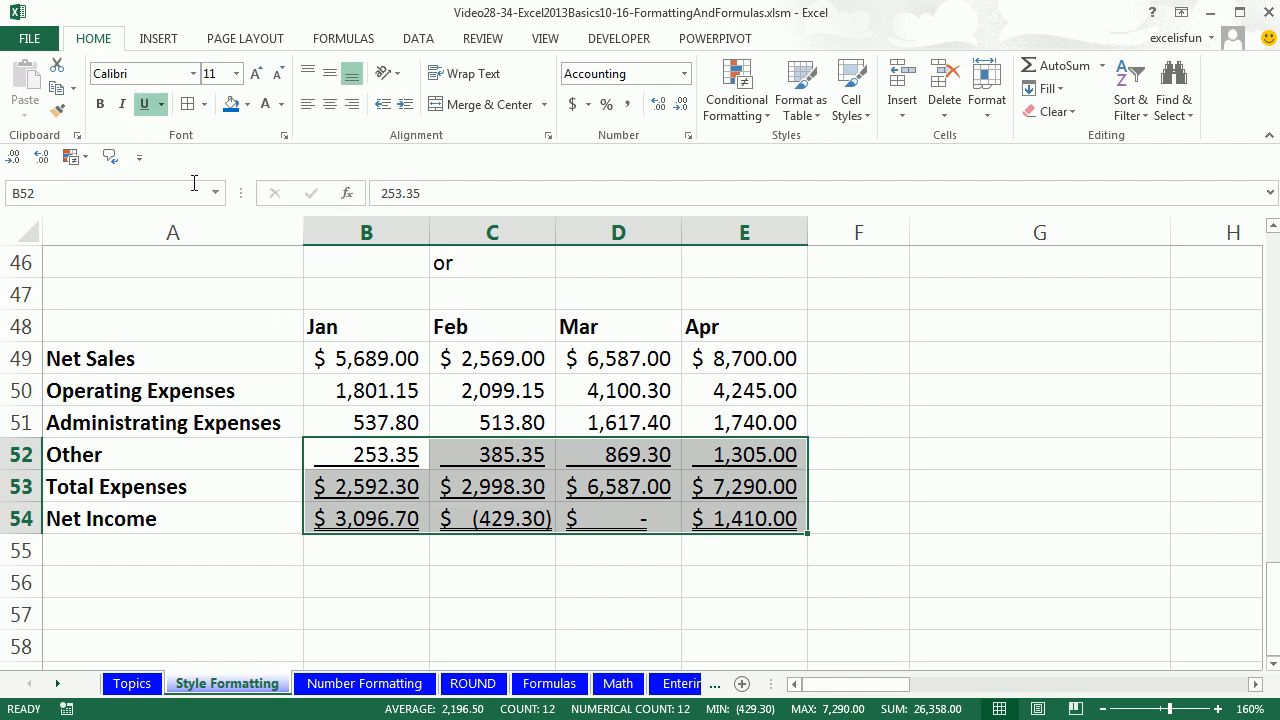
left_click(142, 106)
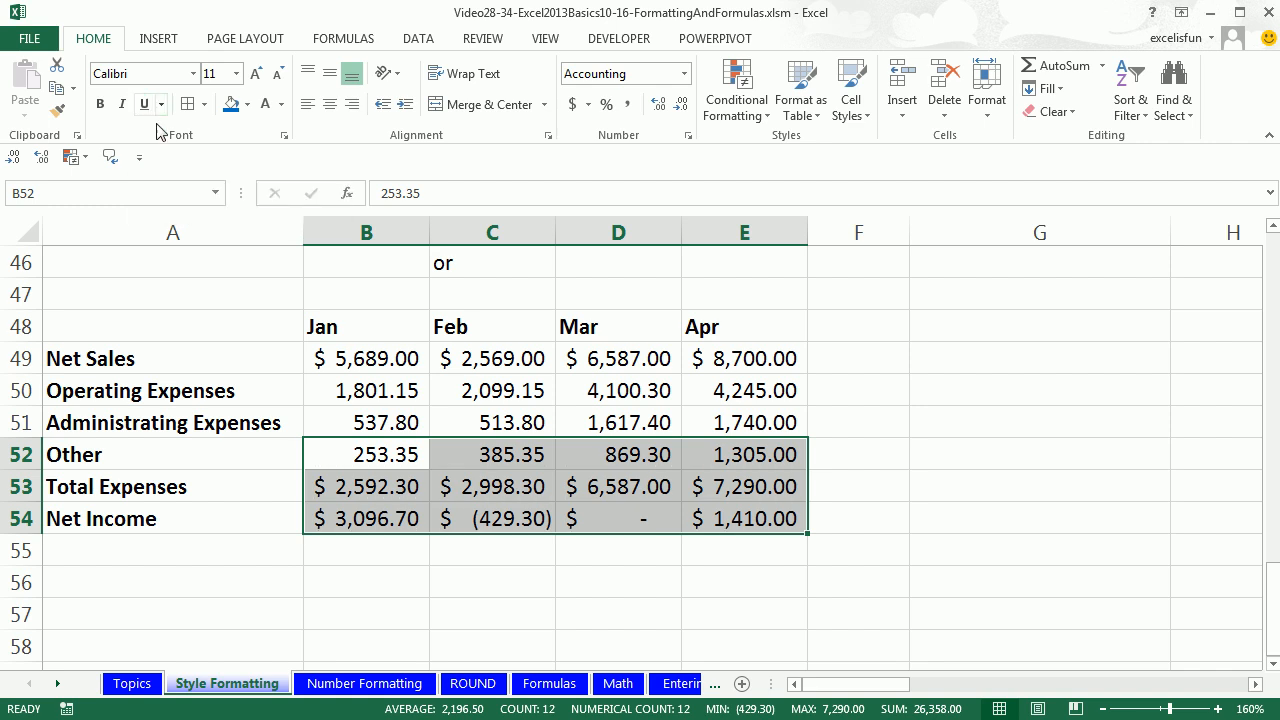
left_click(559, 612)
Apply a Single Accounting underline to the Other and Total Expenses amounts in B52:E53
left_click_drag(342, 458, 738, 480)
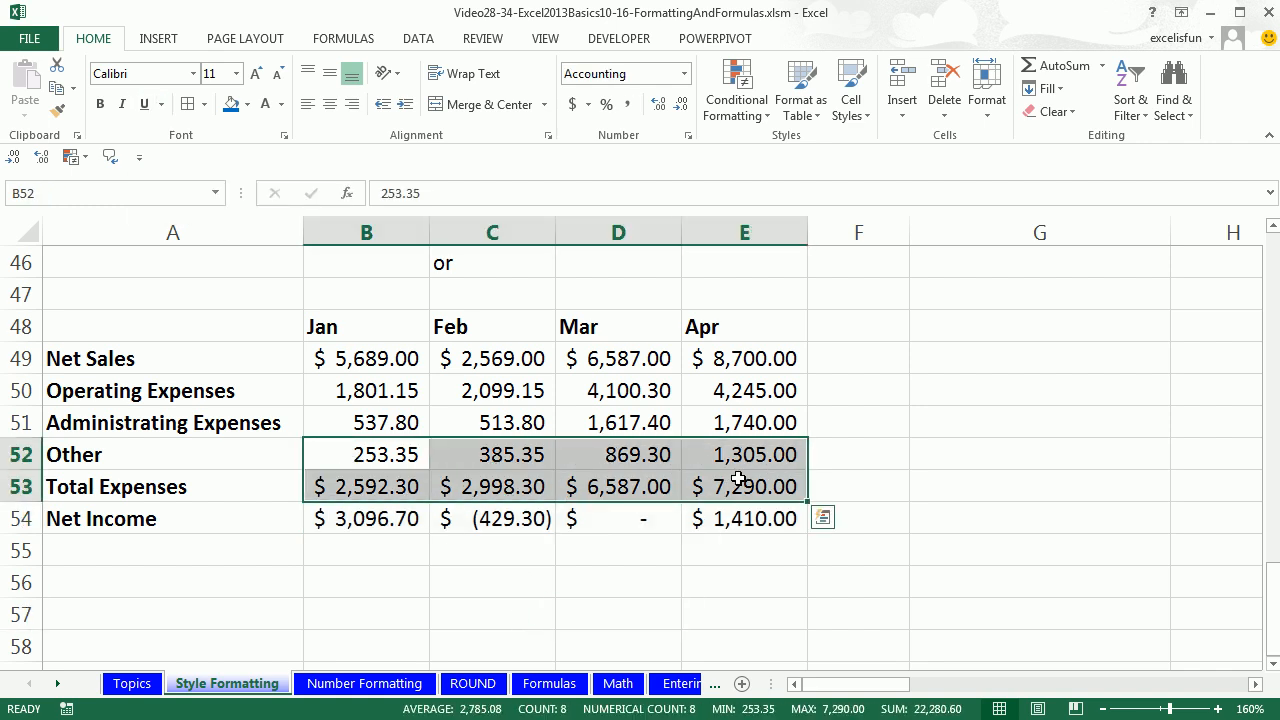
key("ctrl+1")
left_click(772, 384)
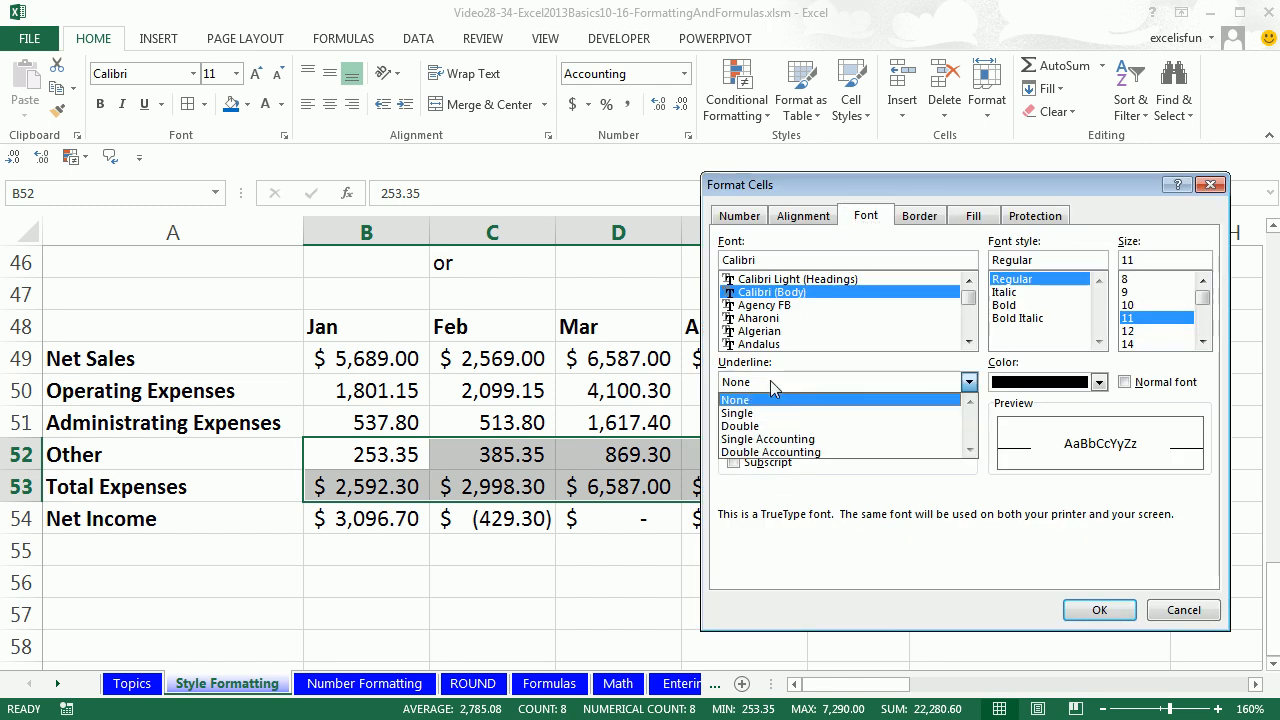
left_click(770, 440)
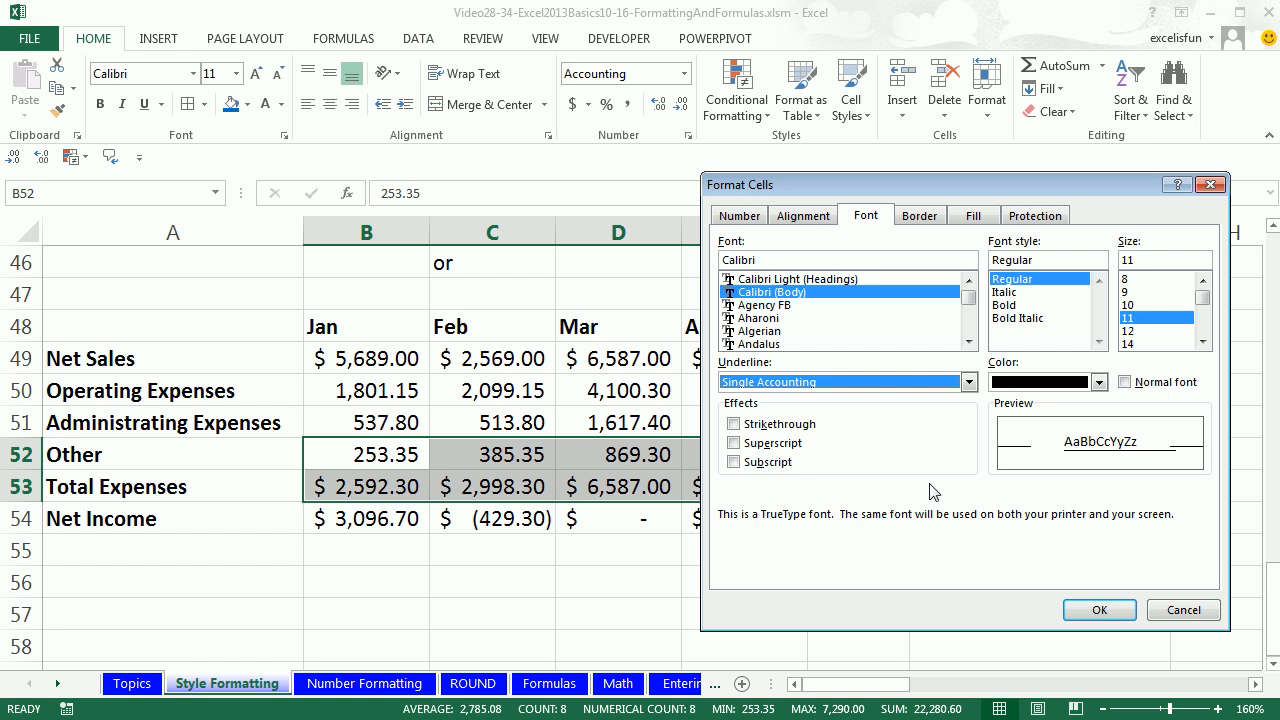
left_click(1100, 611)
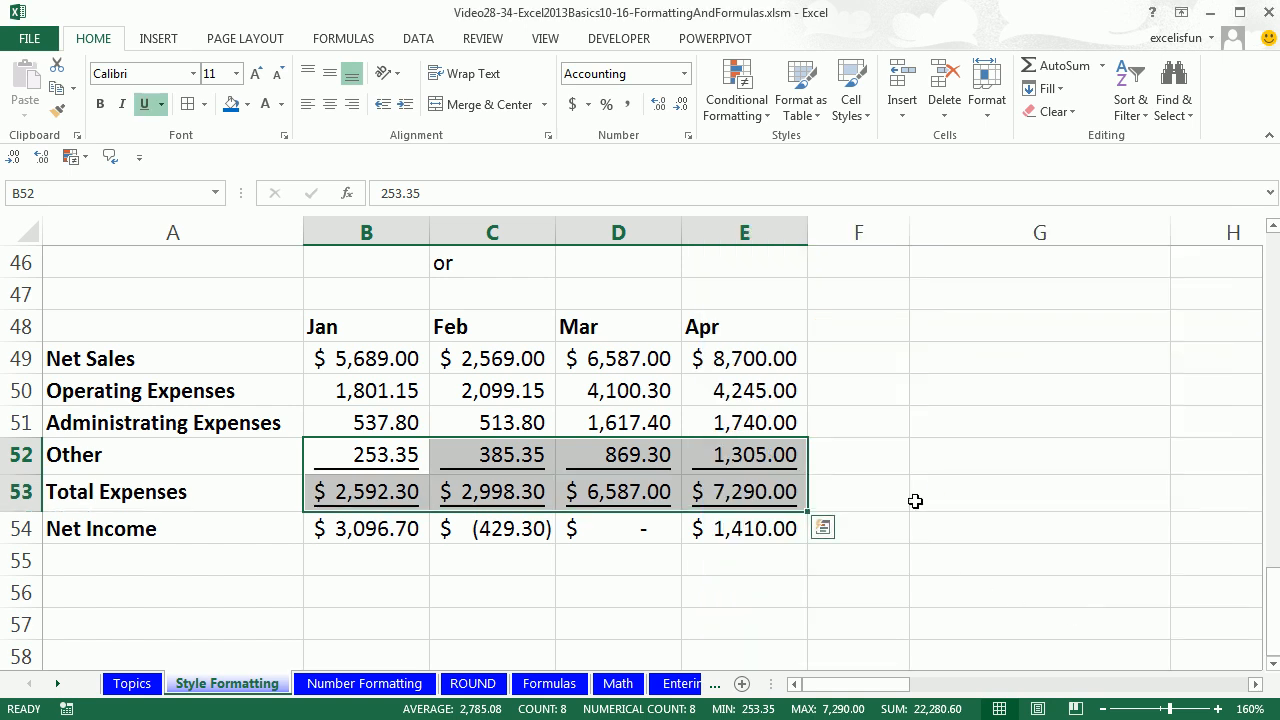
left_click(918, 490)
Apply a Double Accounting underline to the Net Income amounts in B54:E54
scroll(830, 470, "up", 2)
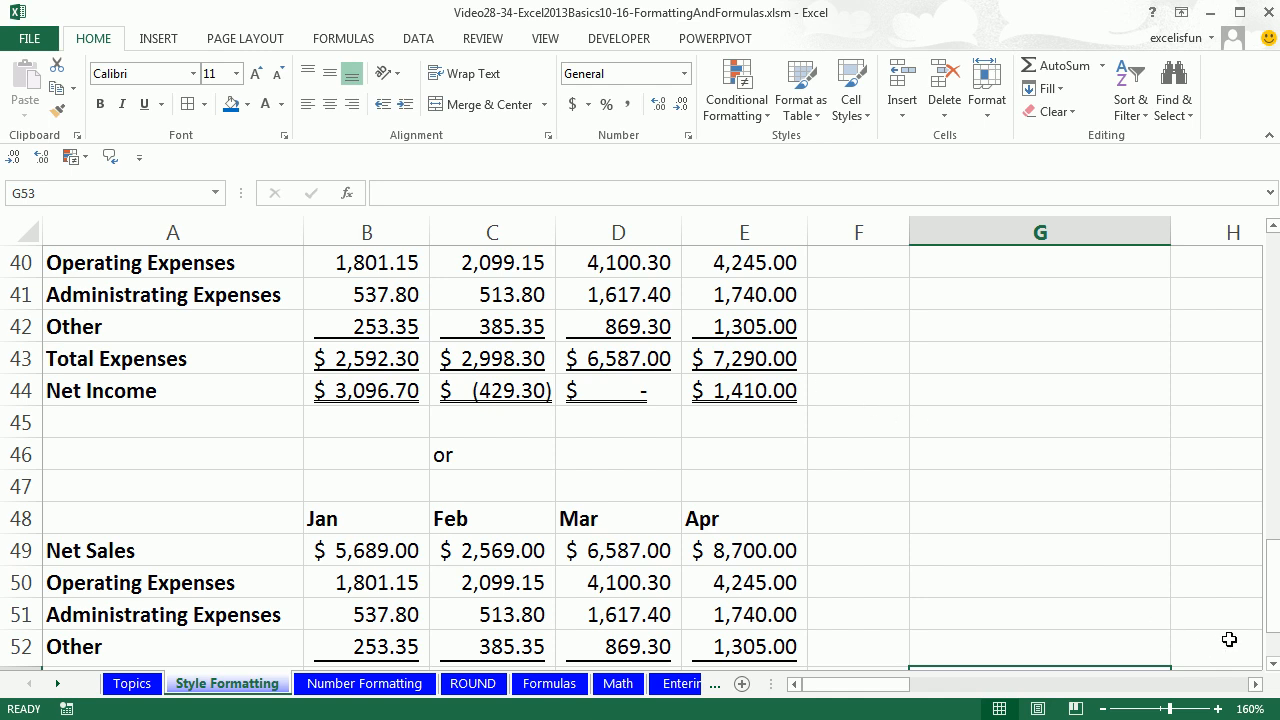
left_click(1273, 665)
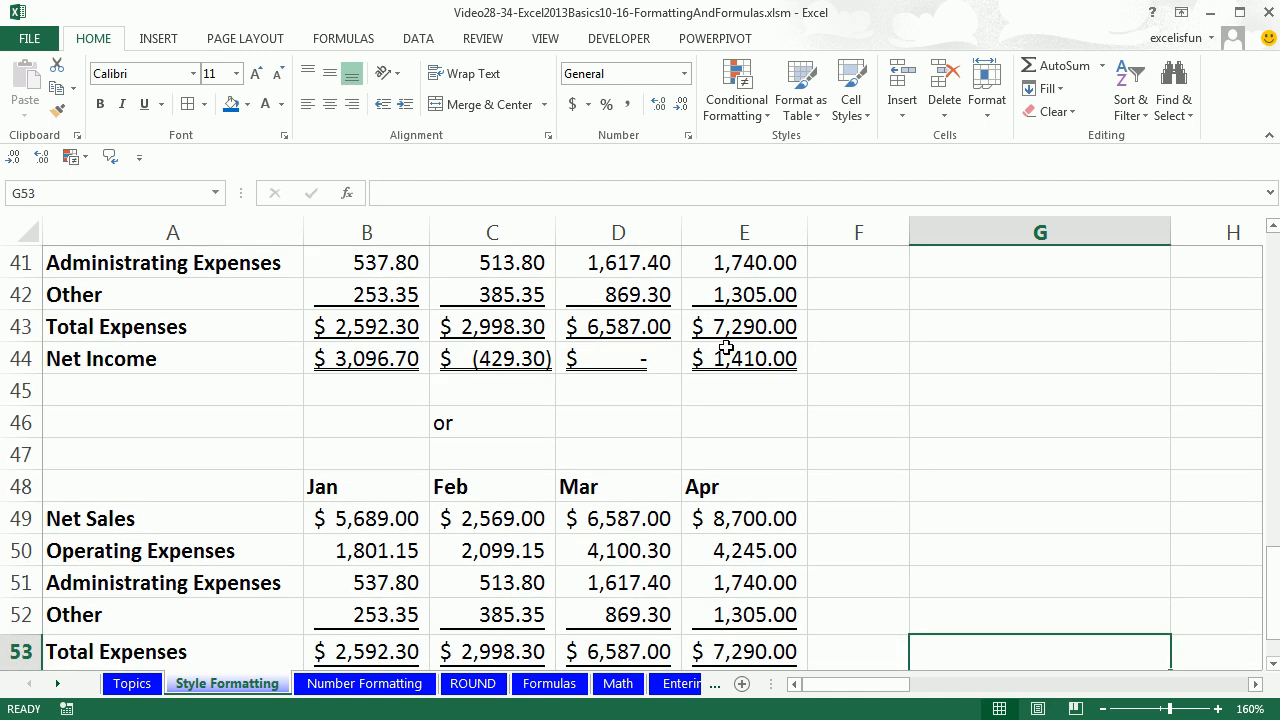
left_click(1273, 665)
left_click(1273, 665)
left_click(1273, 665)
left_click(1057, 389)
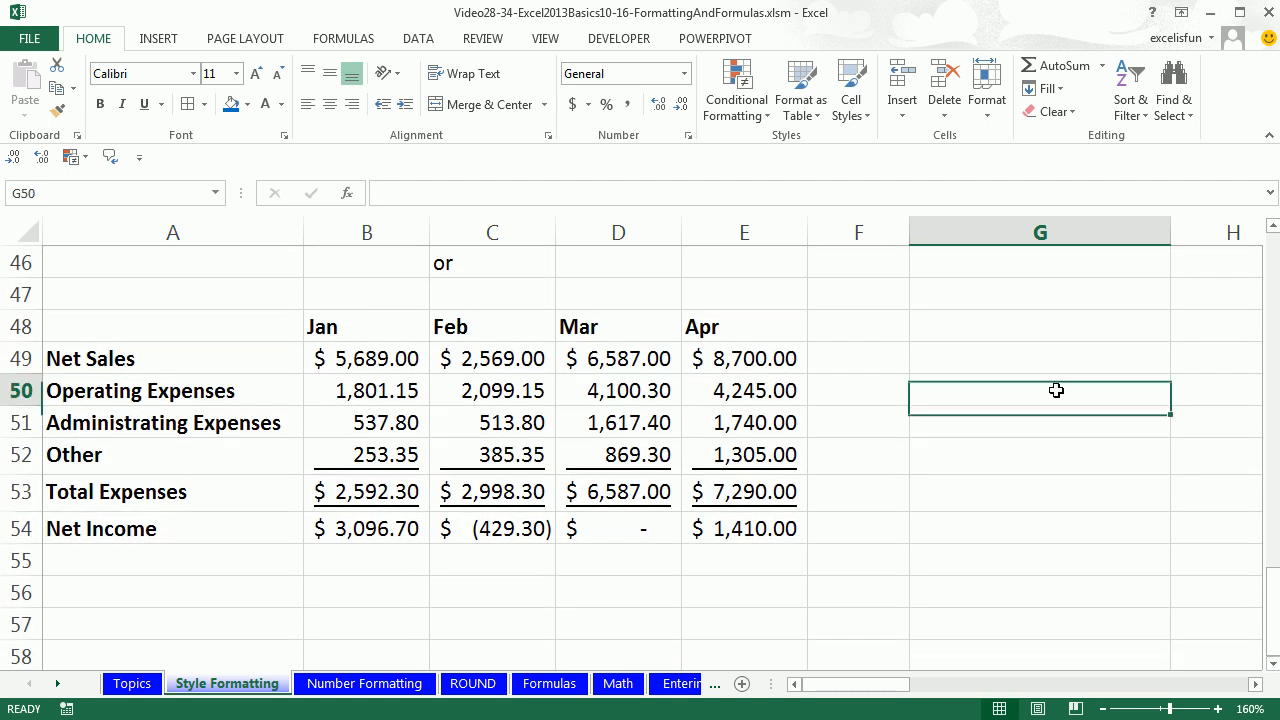
left_click_drag(318, 530, 757, 527)
key("ctrl+1")
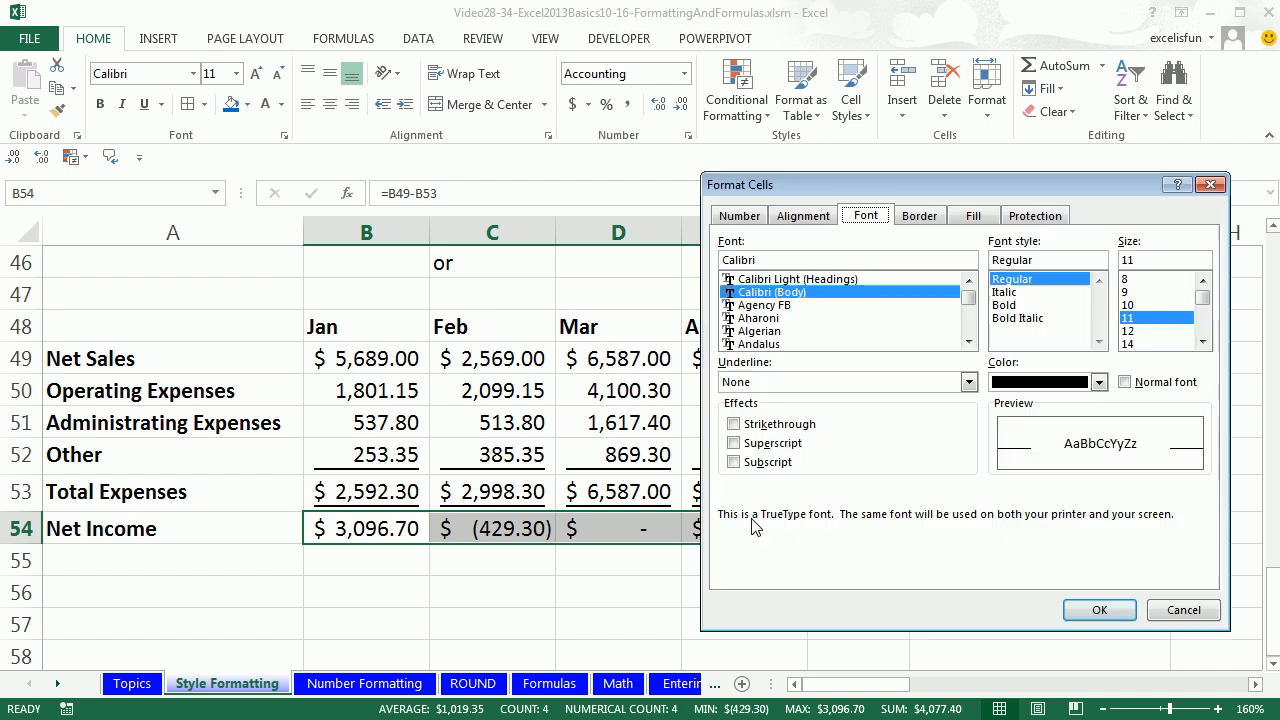
left_click(744, 384)
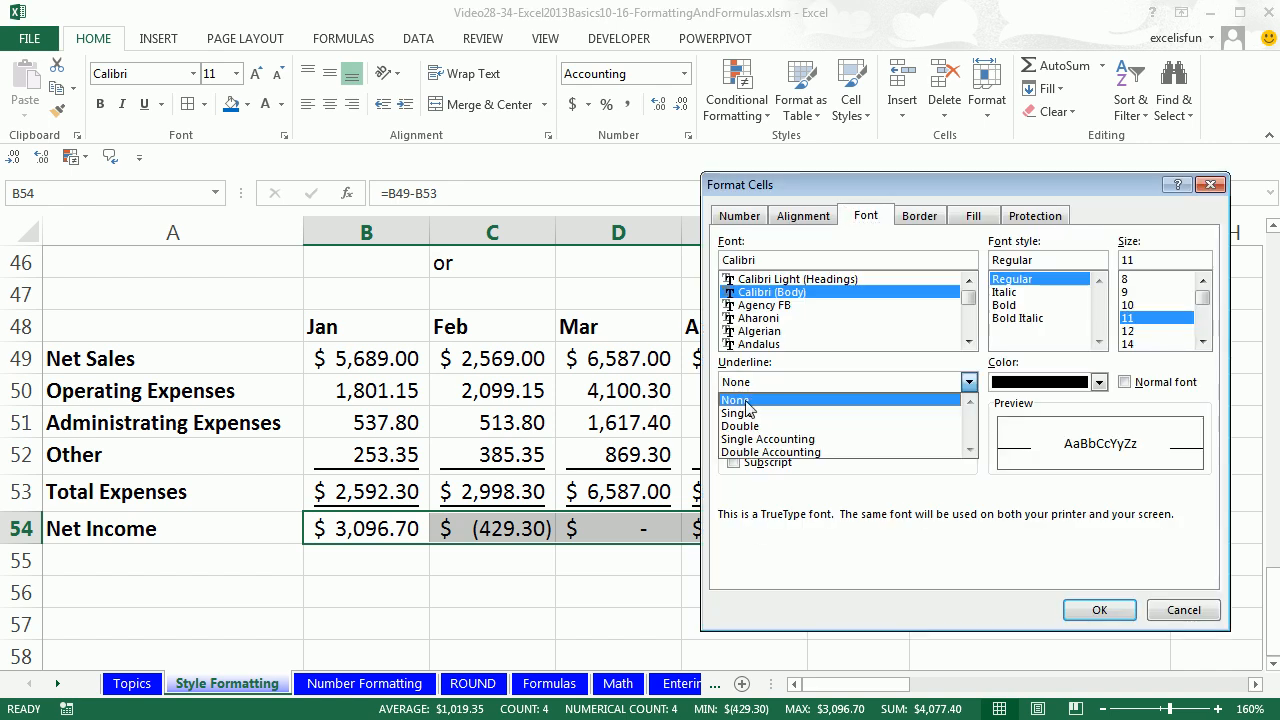
left_click(768, 453)
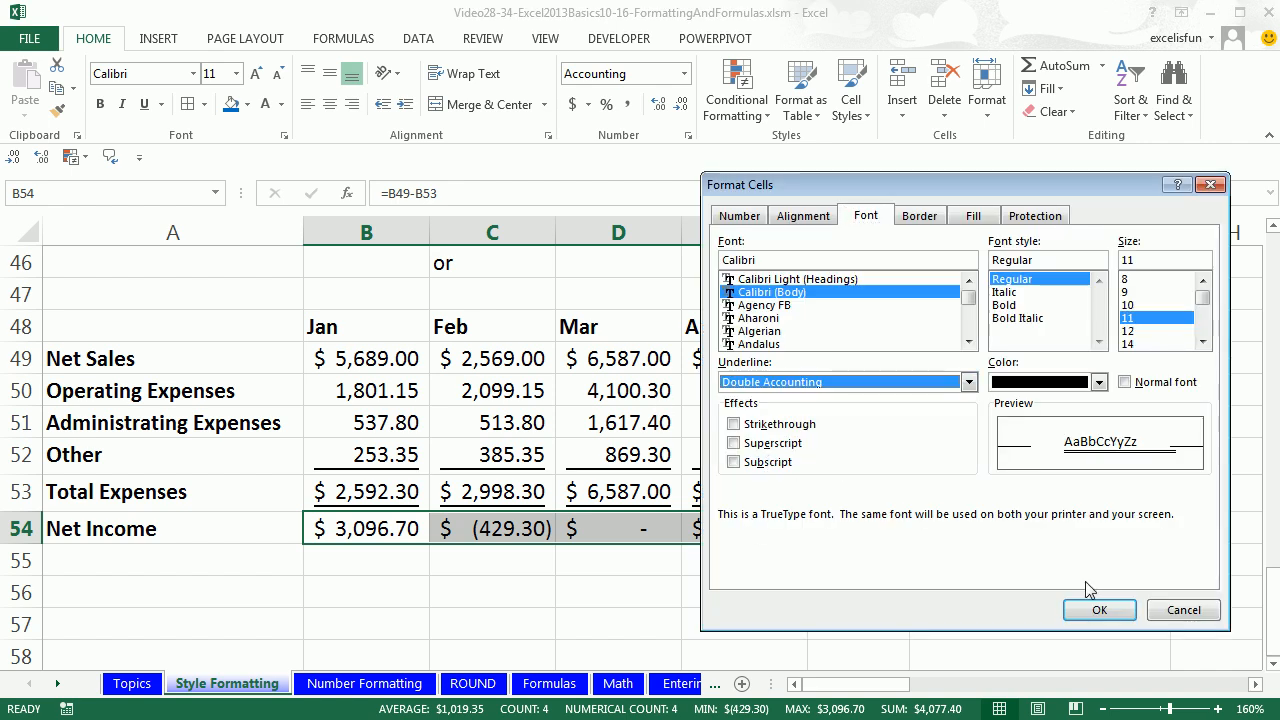
left_click(1099, 609)
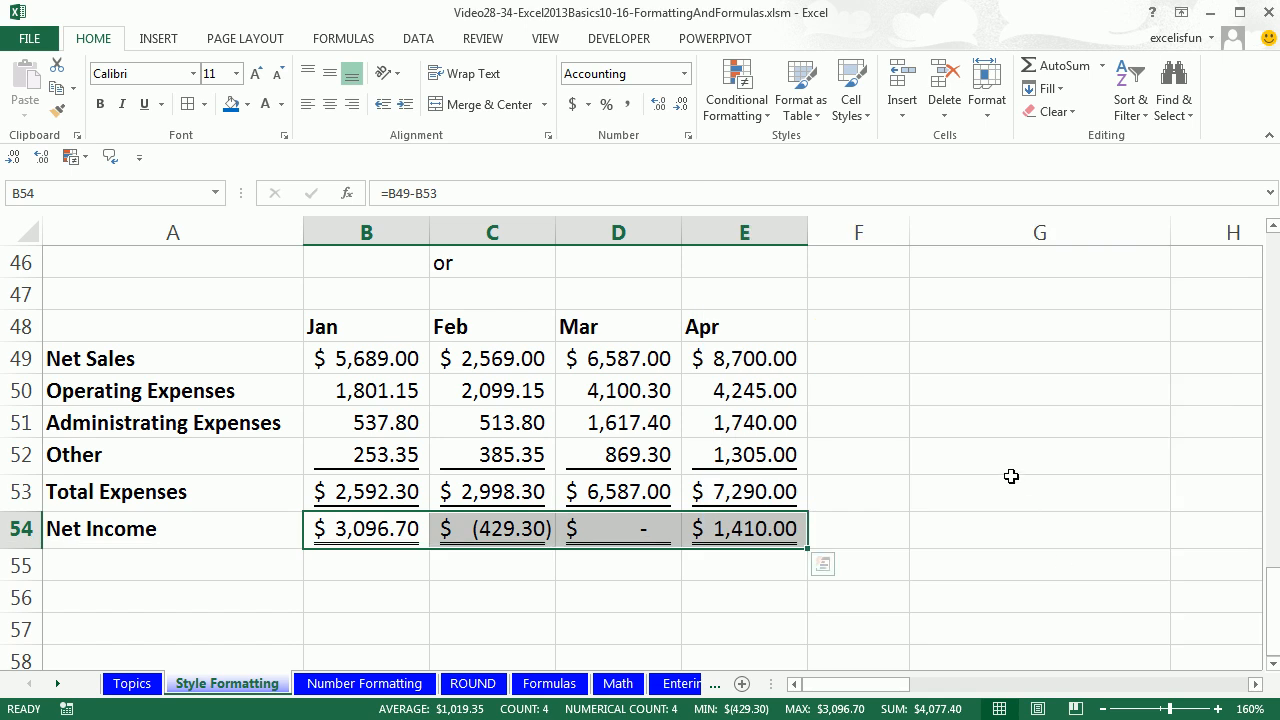
left_click(1012, 480)
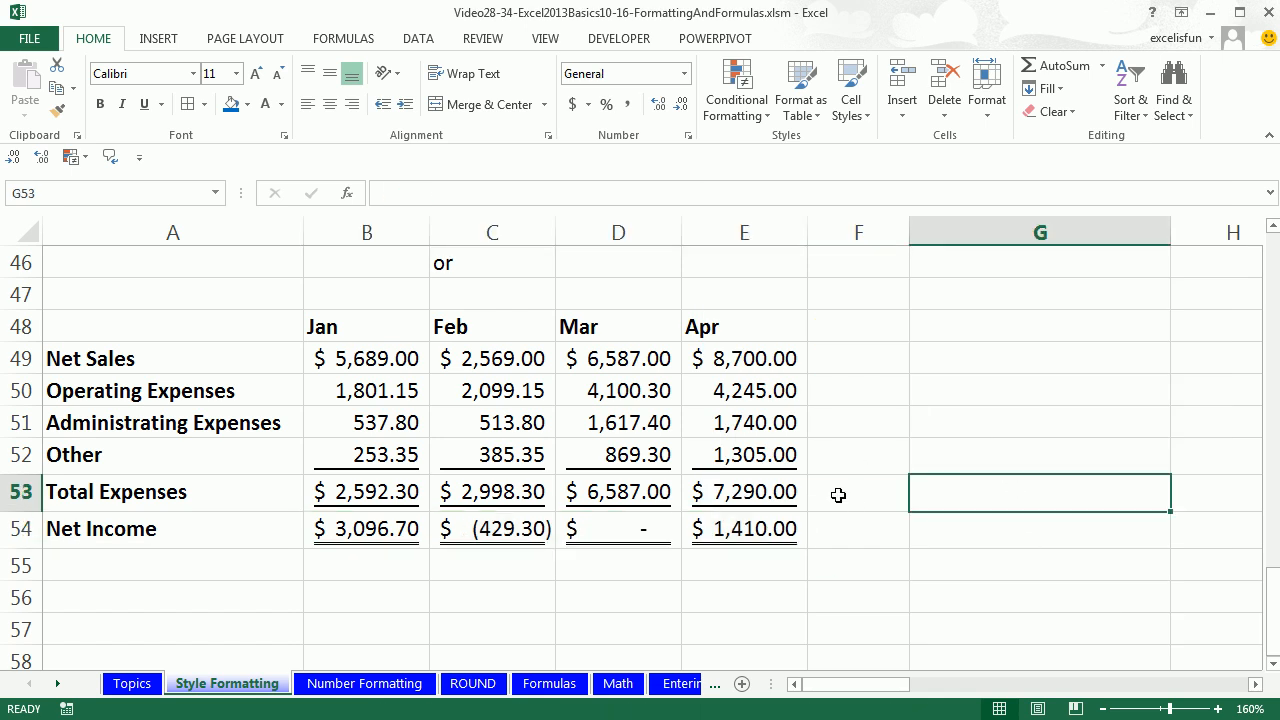
Wrap the text of the header cells G8:I8 in the boomerang sales table
scroll(838, 495, "up", 13)
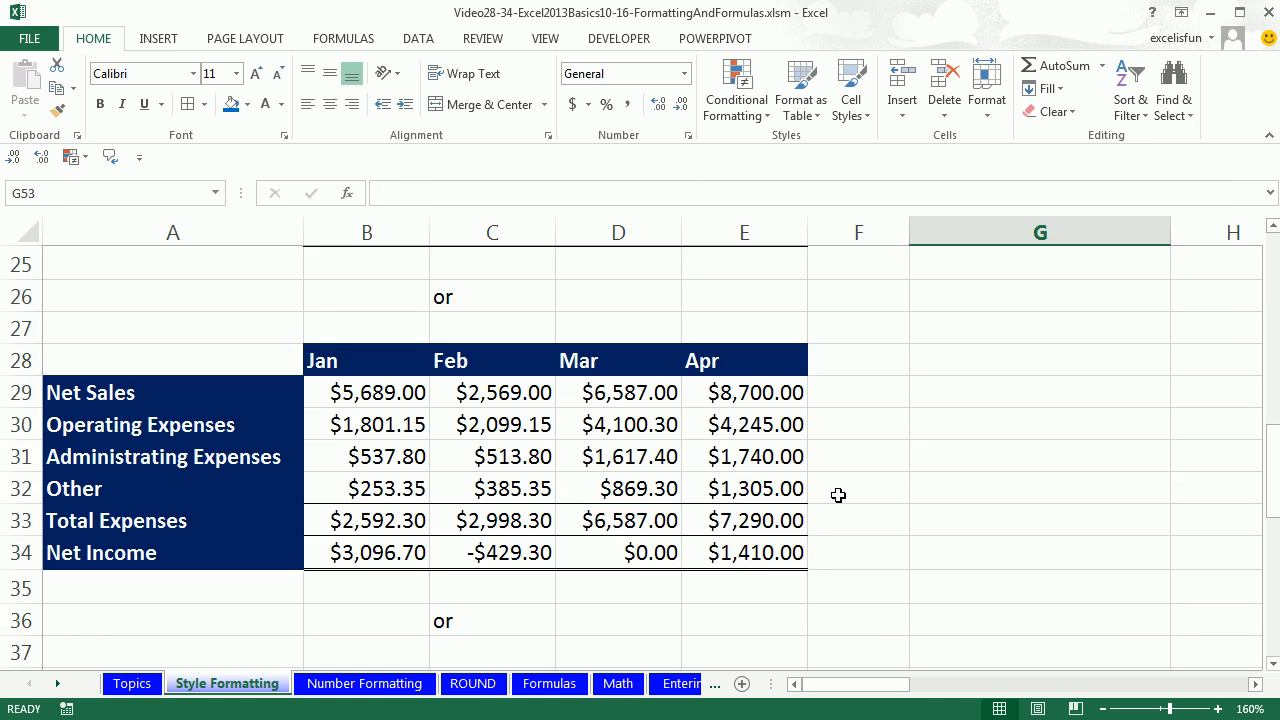
left_click_drag(1257, 684, 1257, 684)
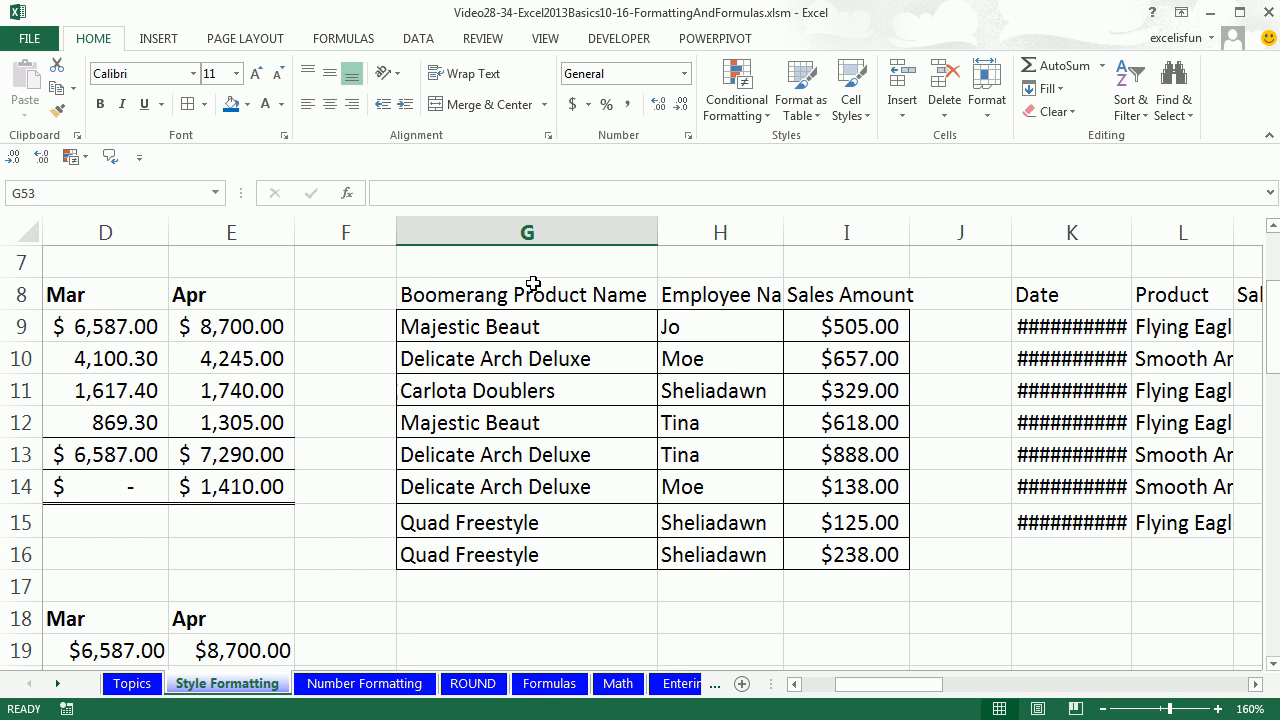
double_click(722, 295)
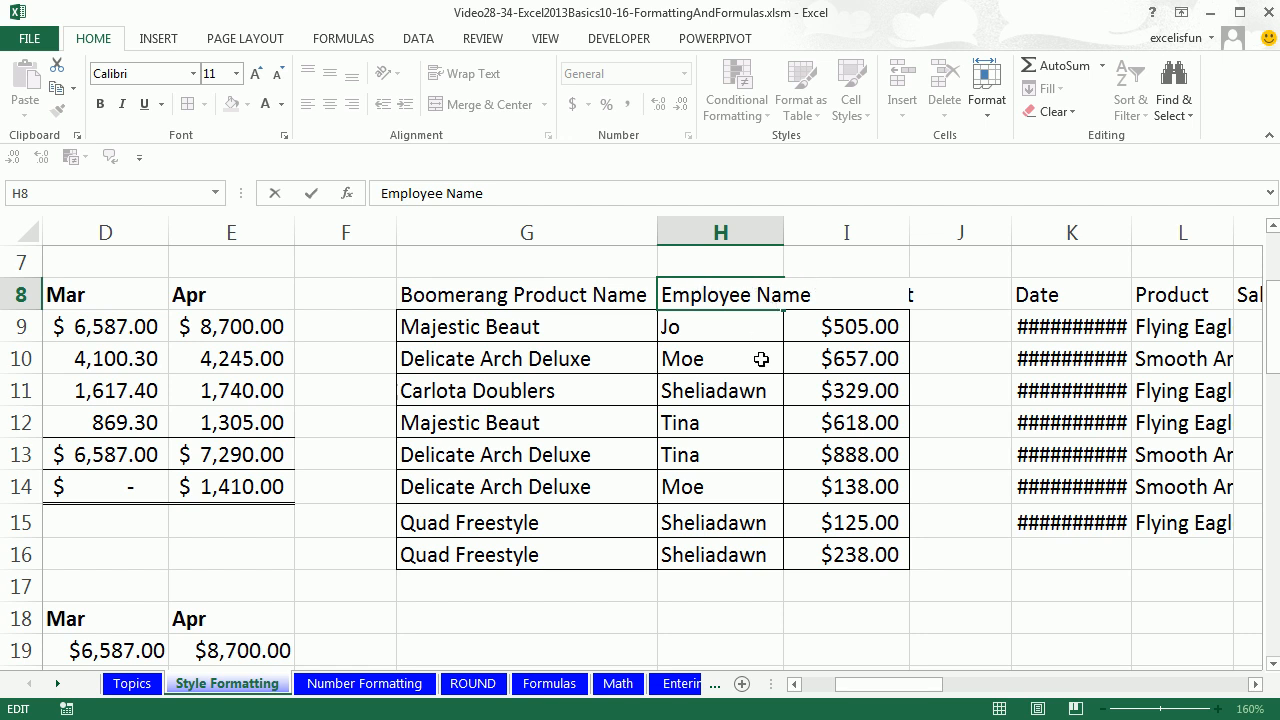
key("ctrl+Return")
left_click_drag(453, 292, 842, 292)
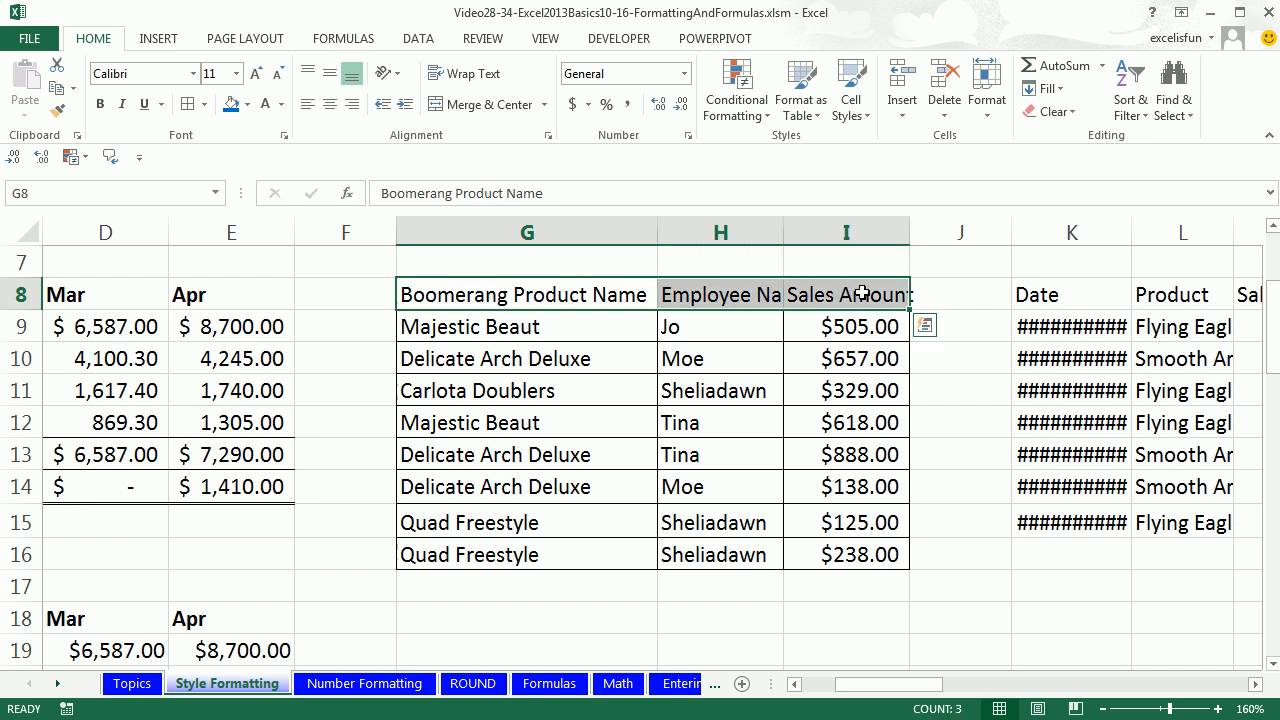
left_click(479, 76)
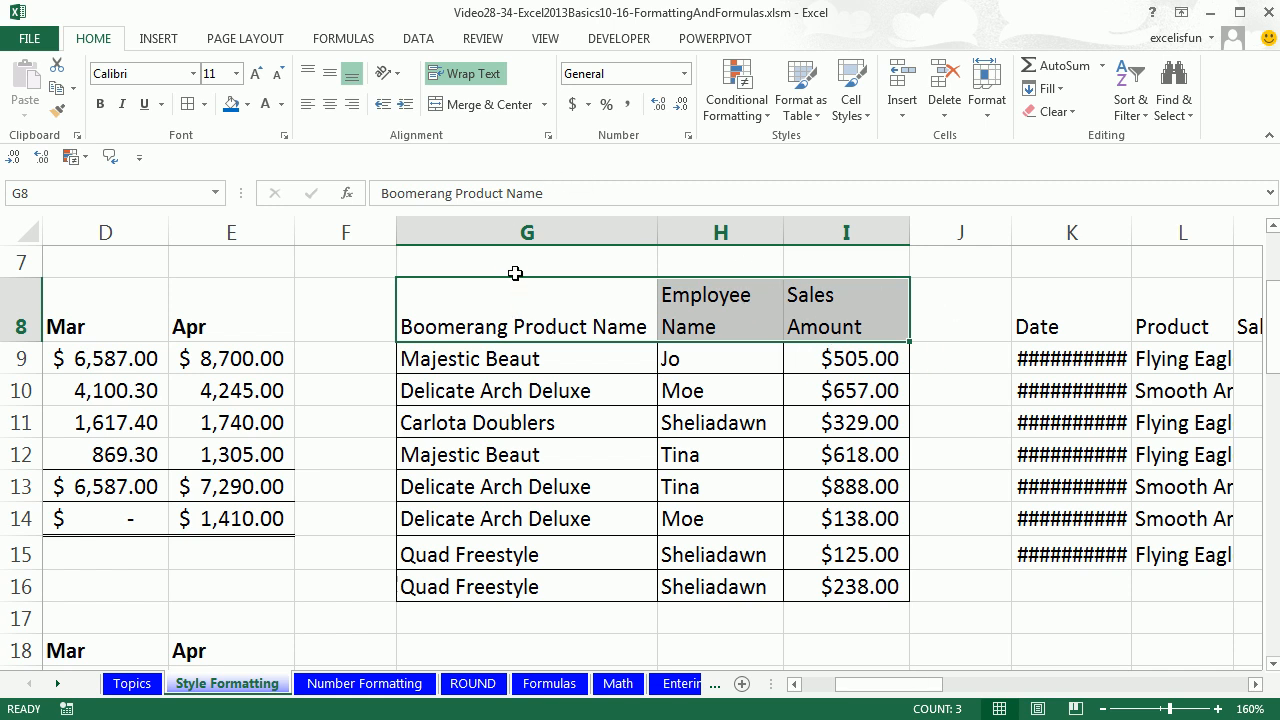
Replace the space after "Boomerang" in header cell G8 with a line break so "Product Name" starts on a second line
left_click(517, 324)
double_click(517, 326)
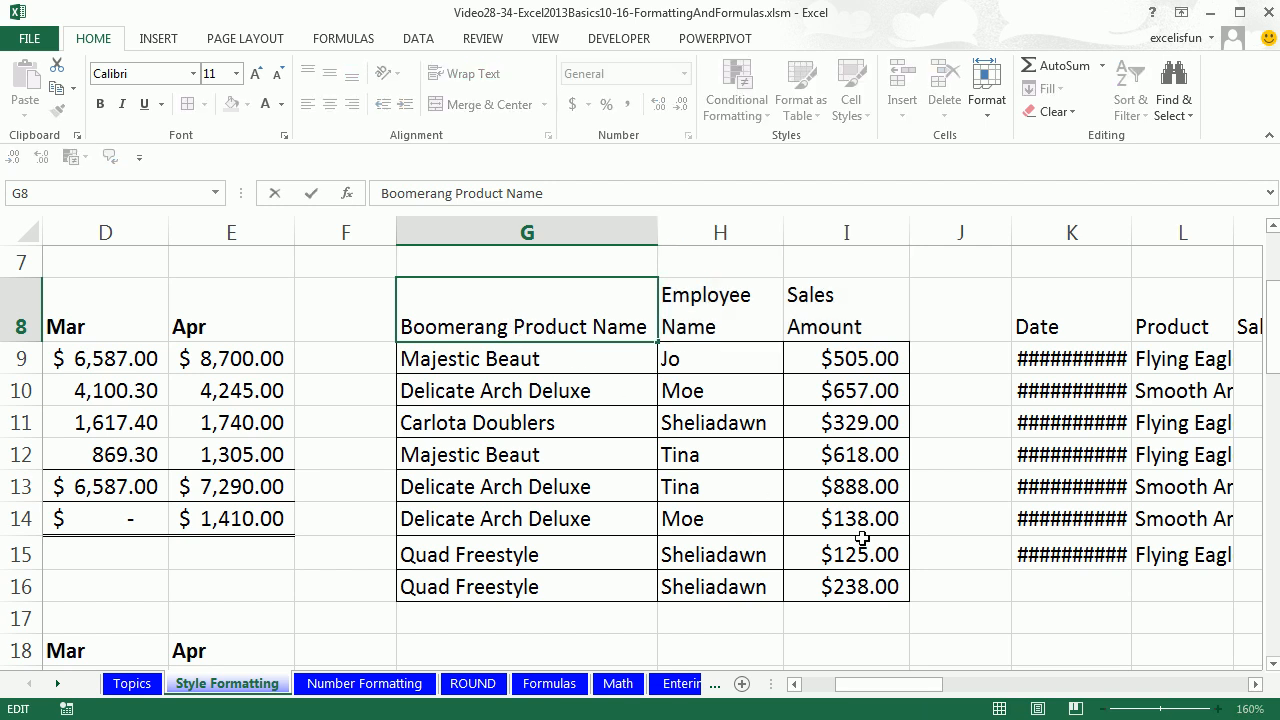
key("BackSpace")
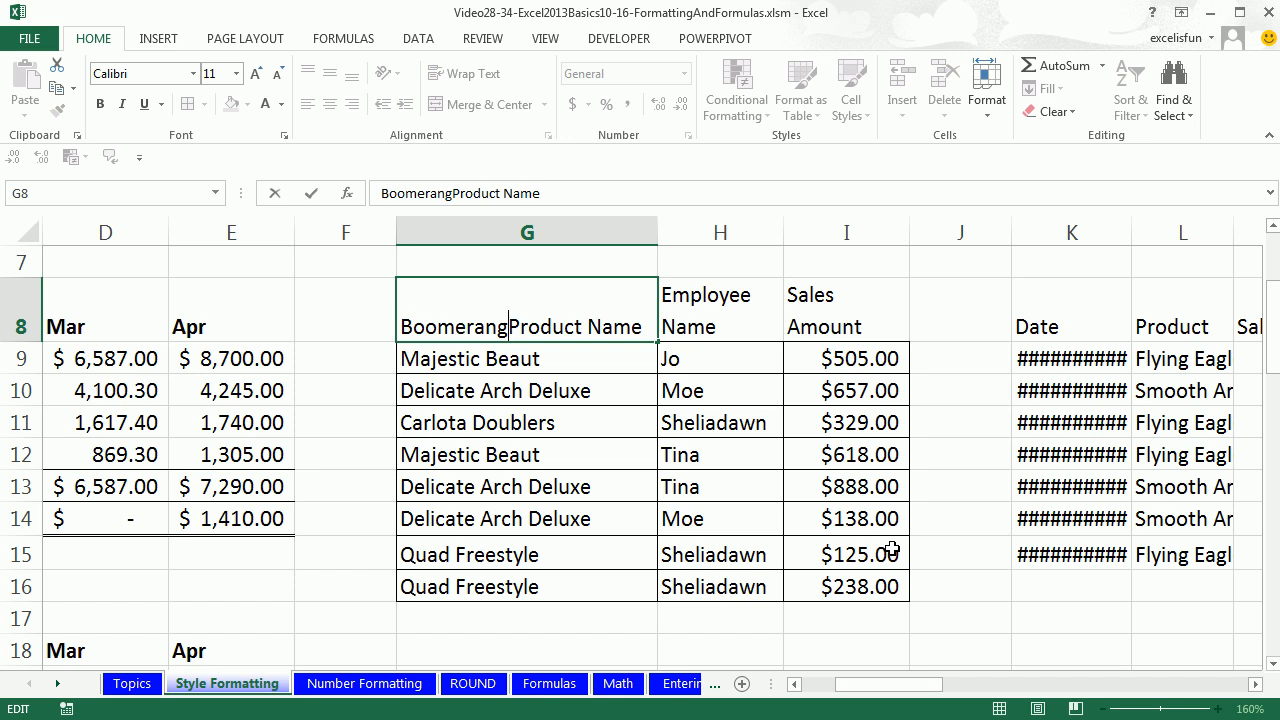
key("alt+Return")
key("alt+Return")
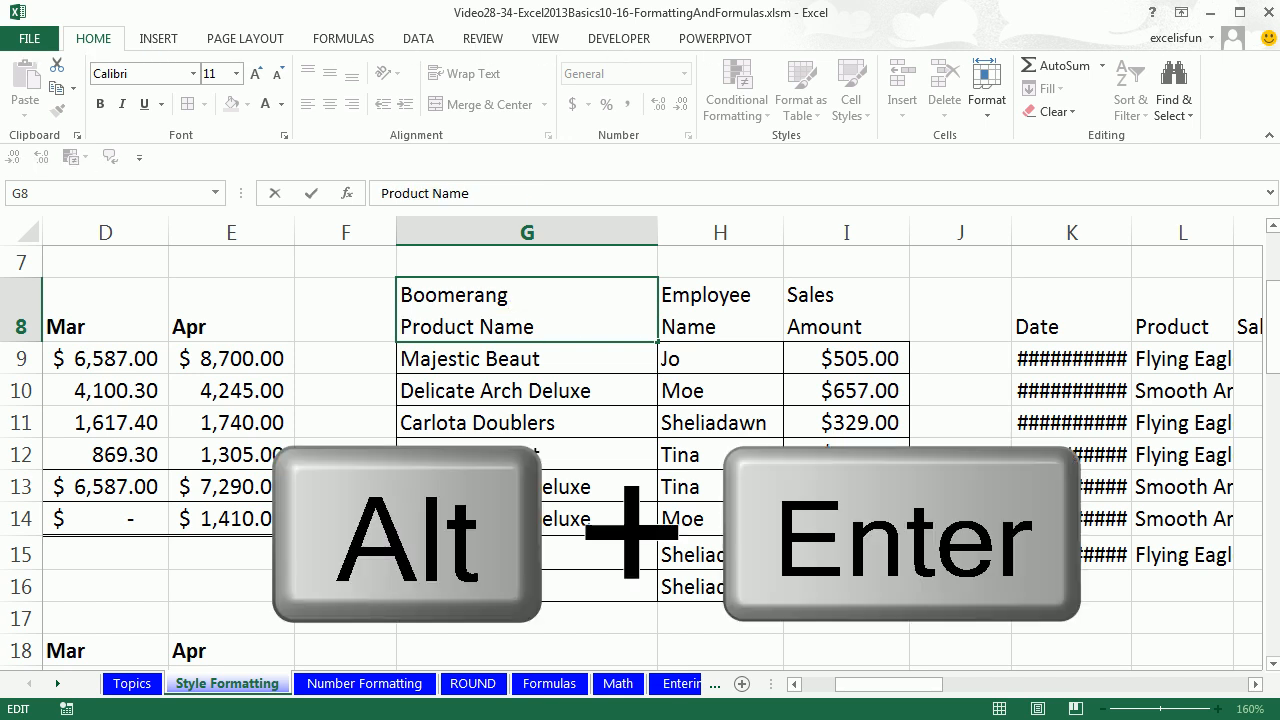
left_click_drag(800, 487, 664, 486)
Format the header cells G8:I8 with a blue fill, white font and borders around every cell
left_click_drag(534, 306, 805, 318)
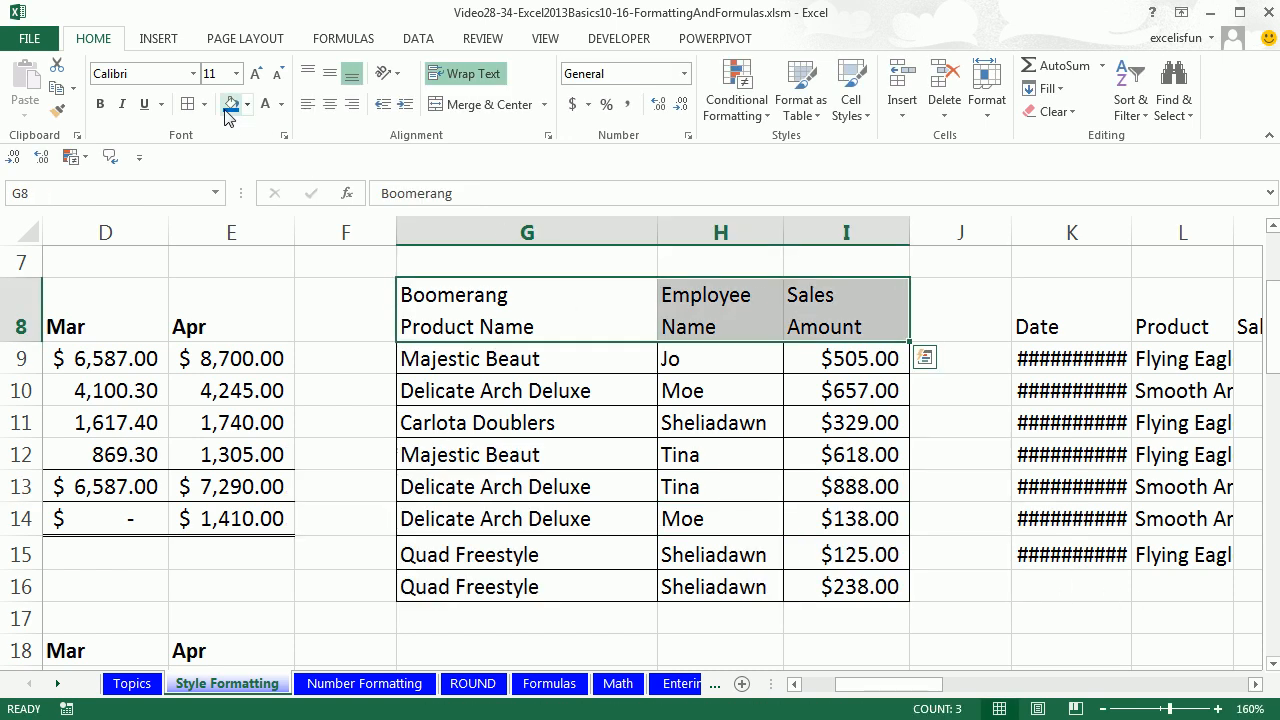
left_click(231, 104)
left_click(265, 104)
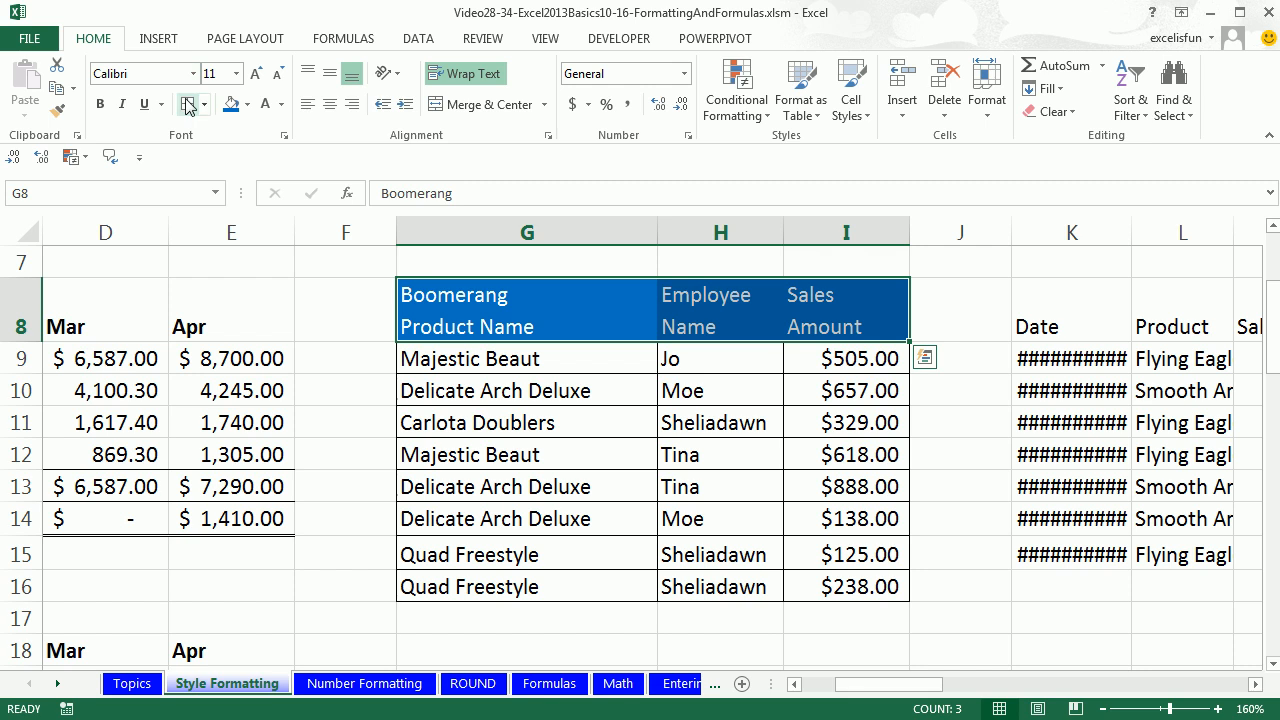
left_click(545, 376)
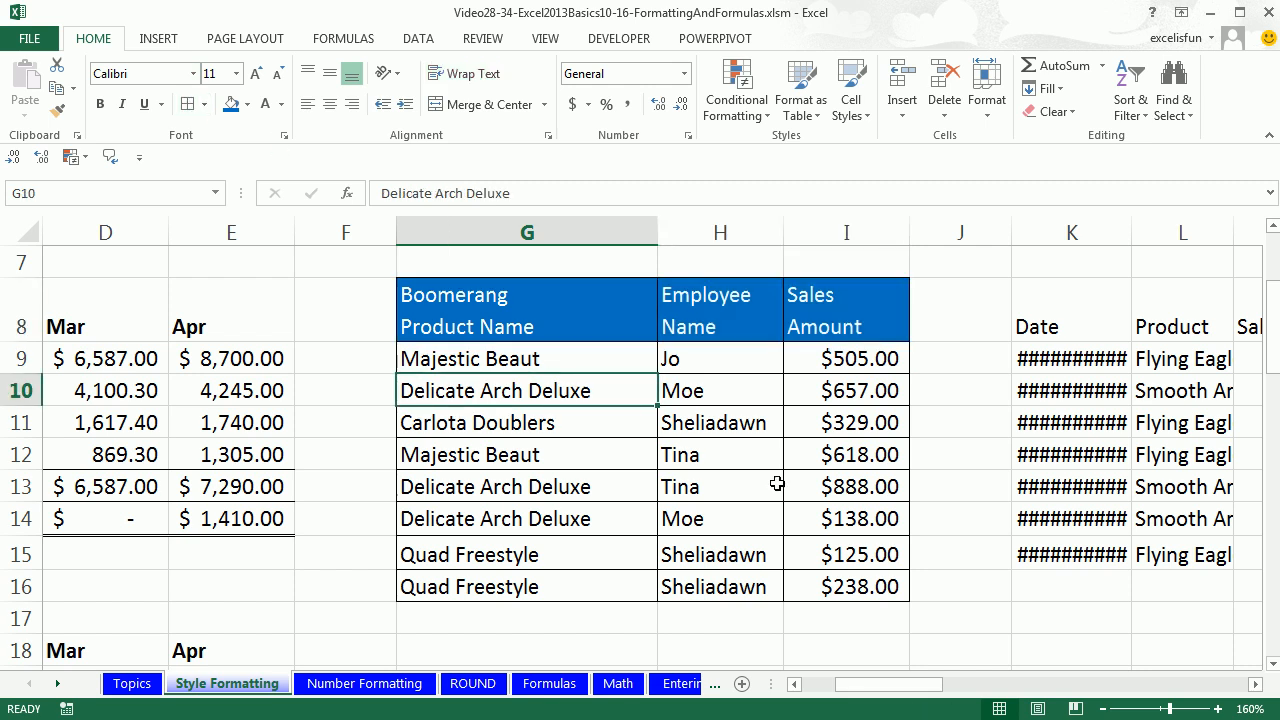
Widen columns K and L so the full dates and product names fit
left_click(1255, 684)
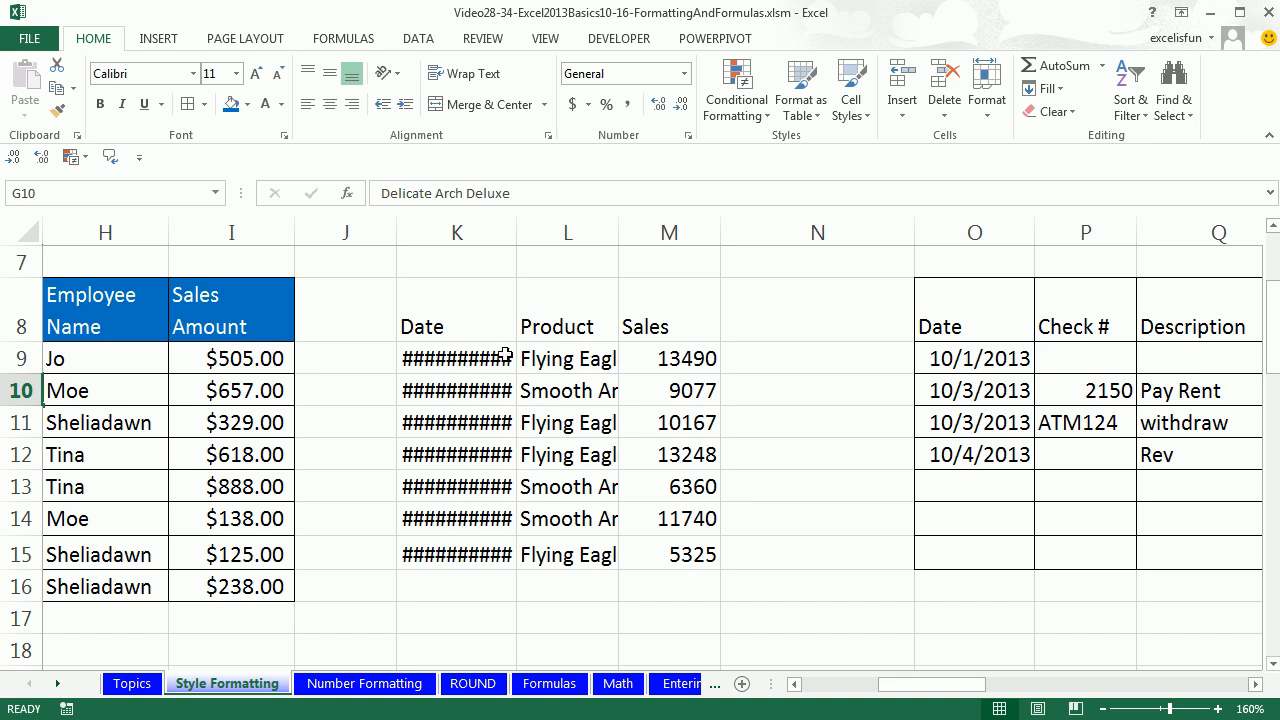
left_click_drag(516, 225, 546, 227)
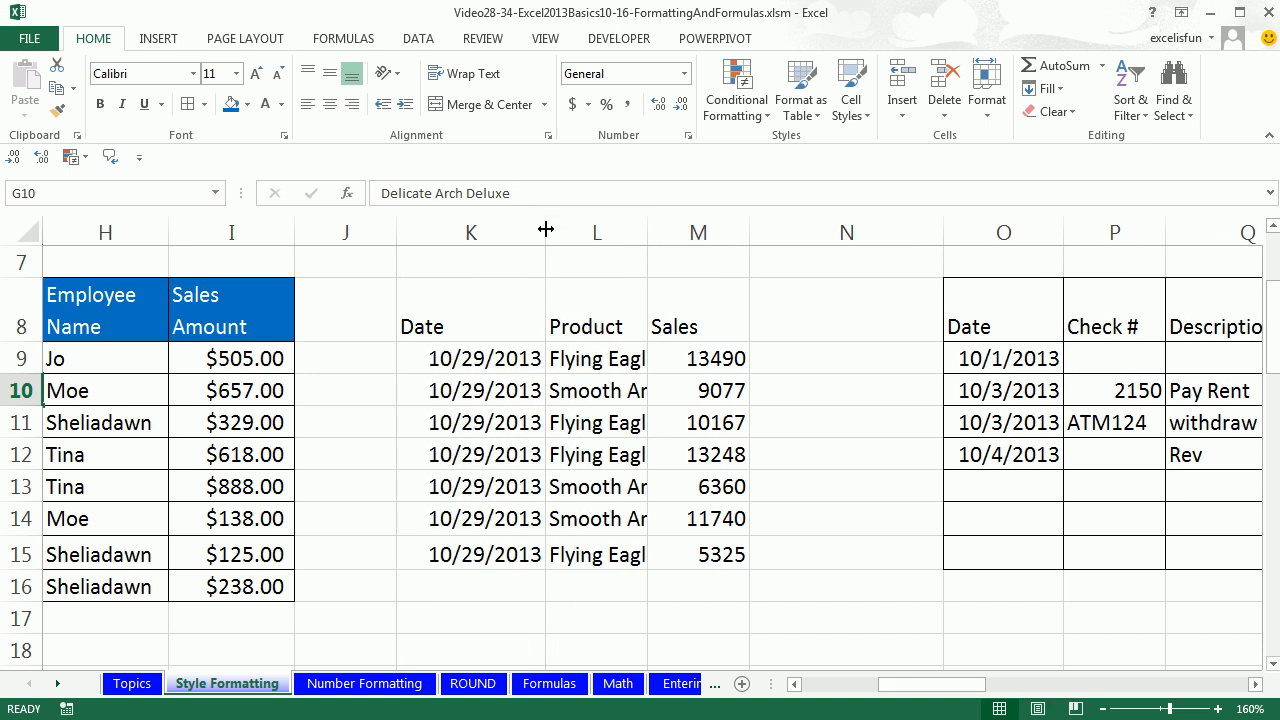
left_click_drag(647, 232, 801, 232)
left_click(665, 454)
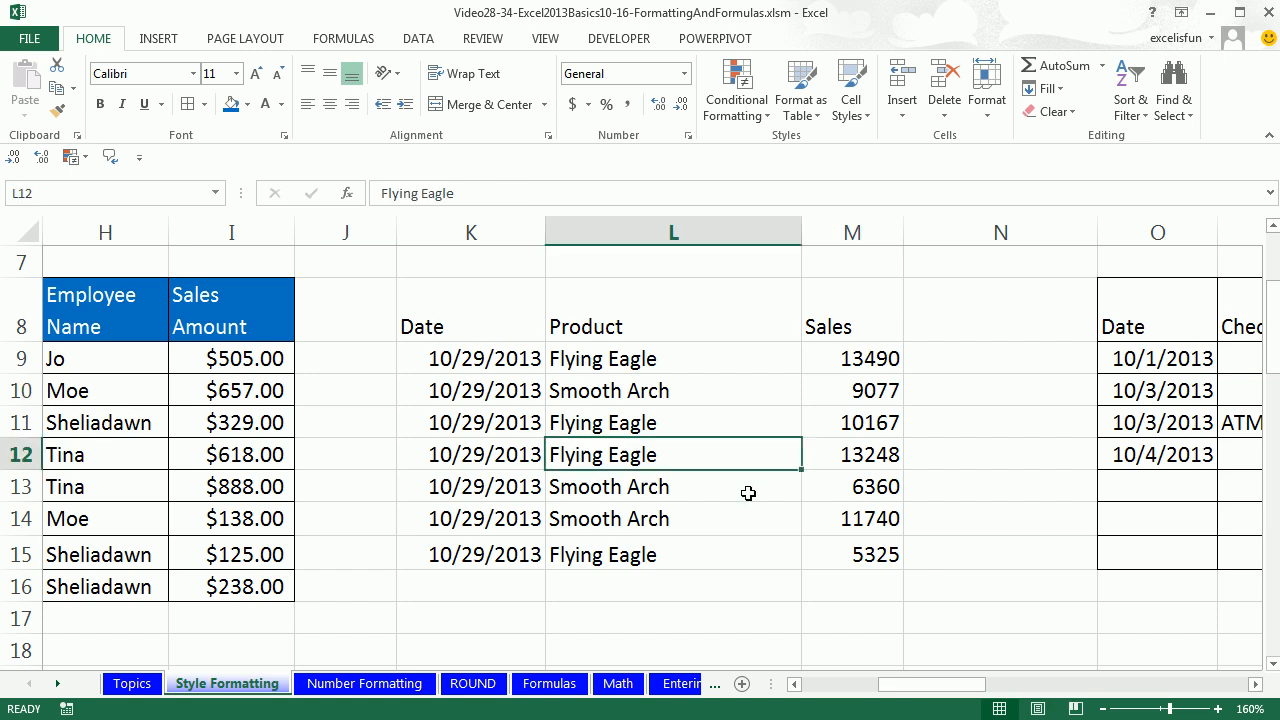
Give the check register in O8:T15 a thick solid outline border and double-line inside vertical borders
left_click(1255, 685)
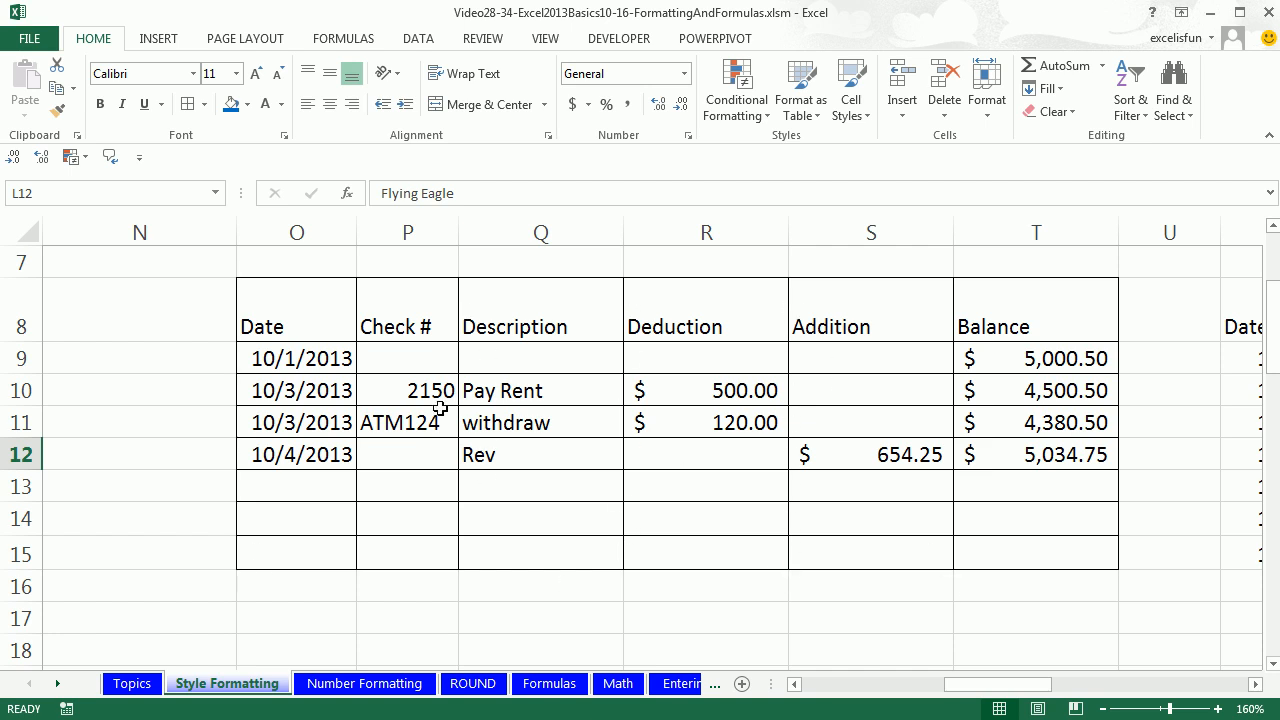
left_click_drag(306, 311, 1028, 545)
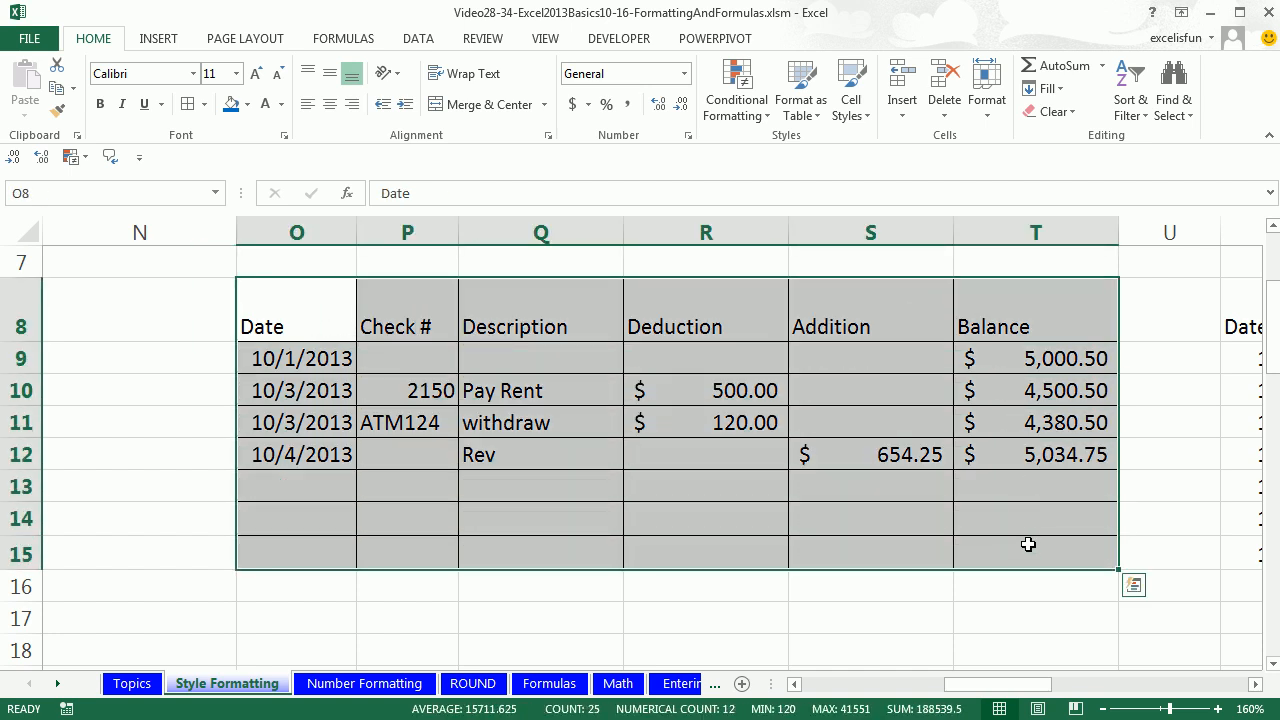
key("ctrl+1")
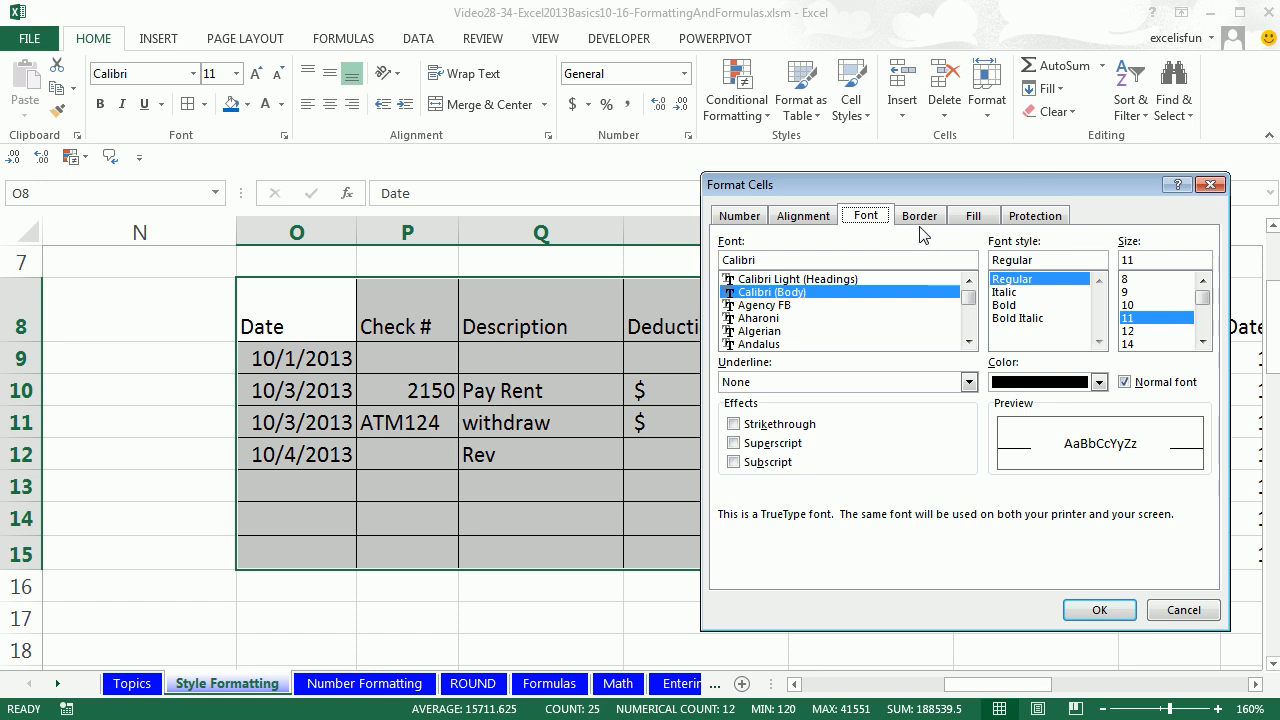
left_click(920, 216)
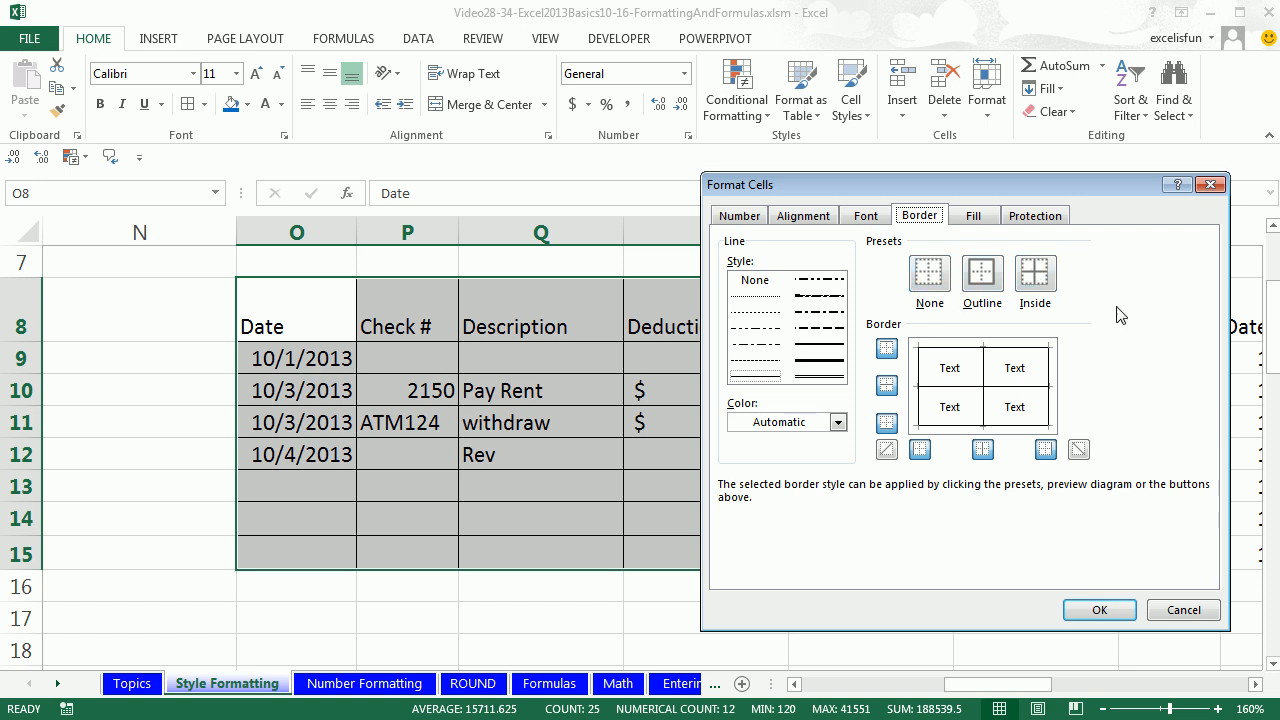
left_click(815, 369)
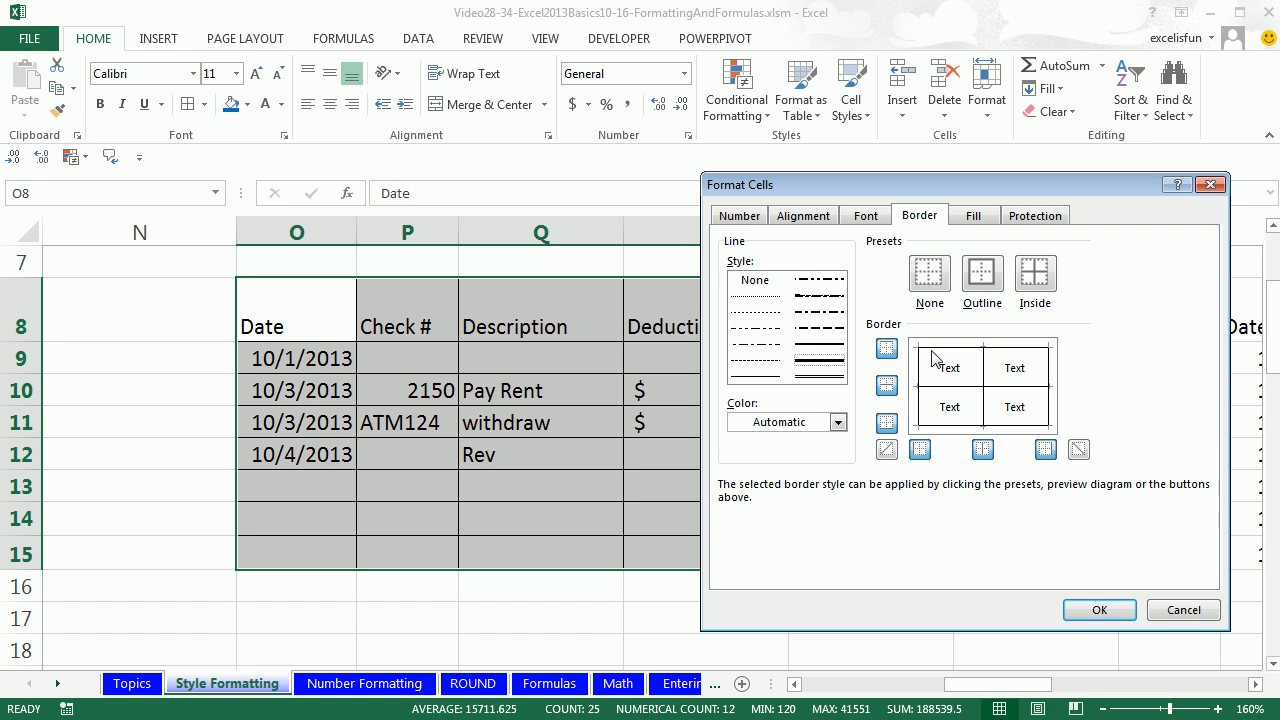
left_click(982, 276)
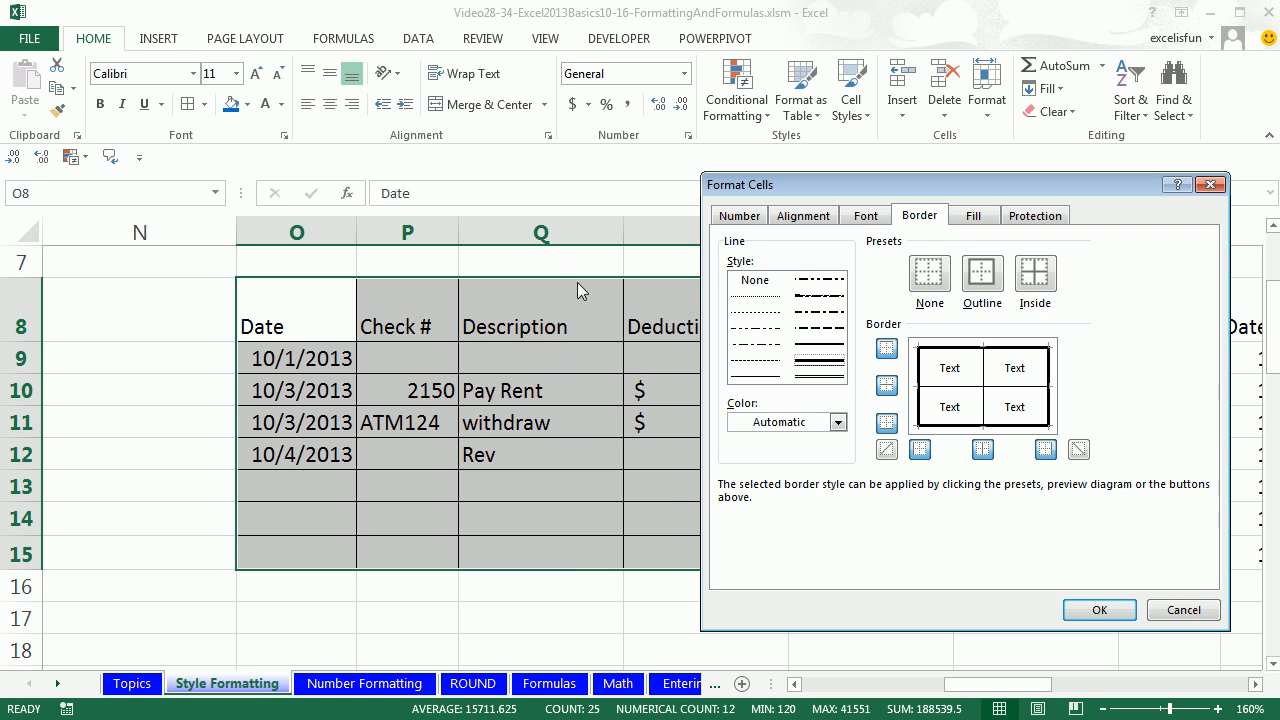
left_click(811, 378)
left_click(985, 374)
left_click(1100, 610)
left_click(893, 618)
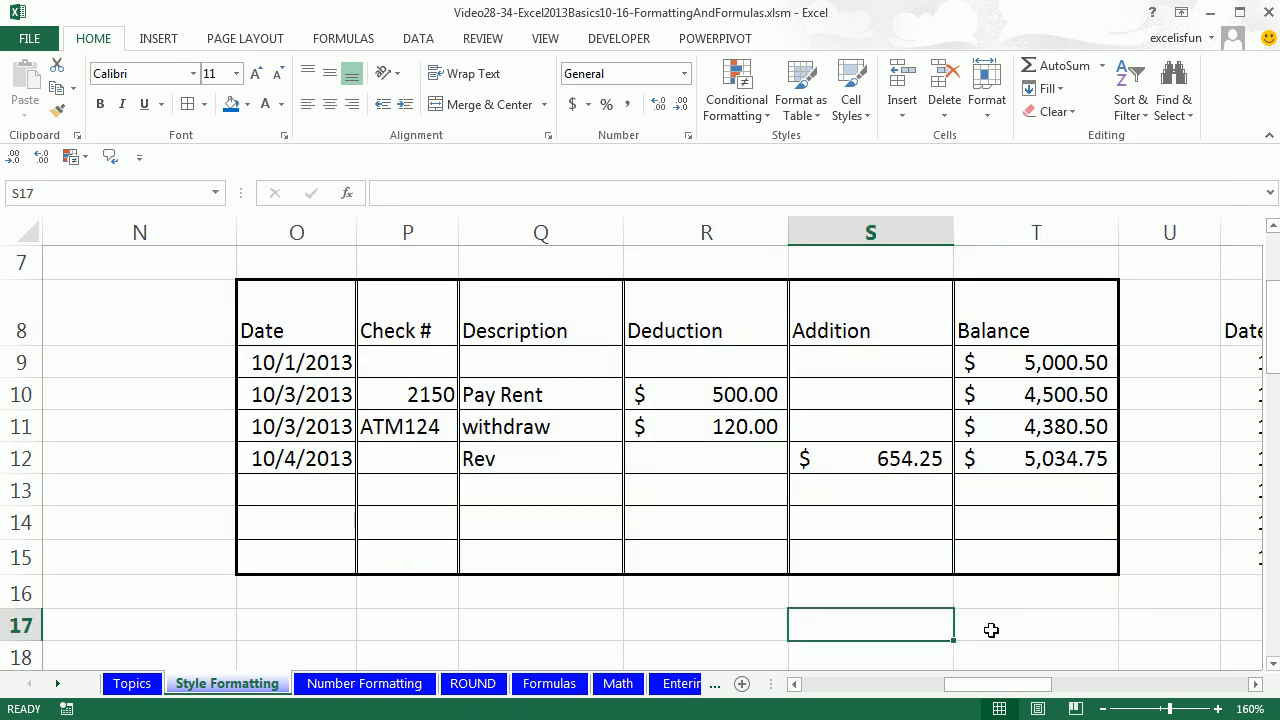
Format the Date, Product and Sales data in V8:X15 as an Excel table with headers, using the darker blue banded Medium style
left_click(1256, 688)
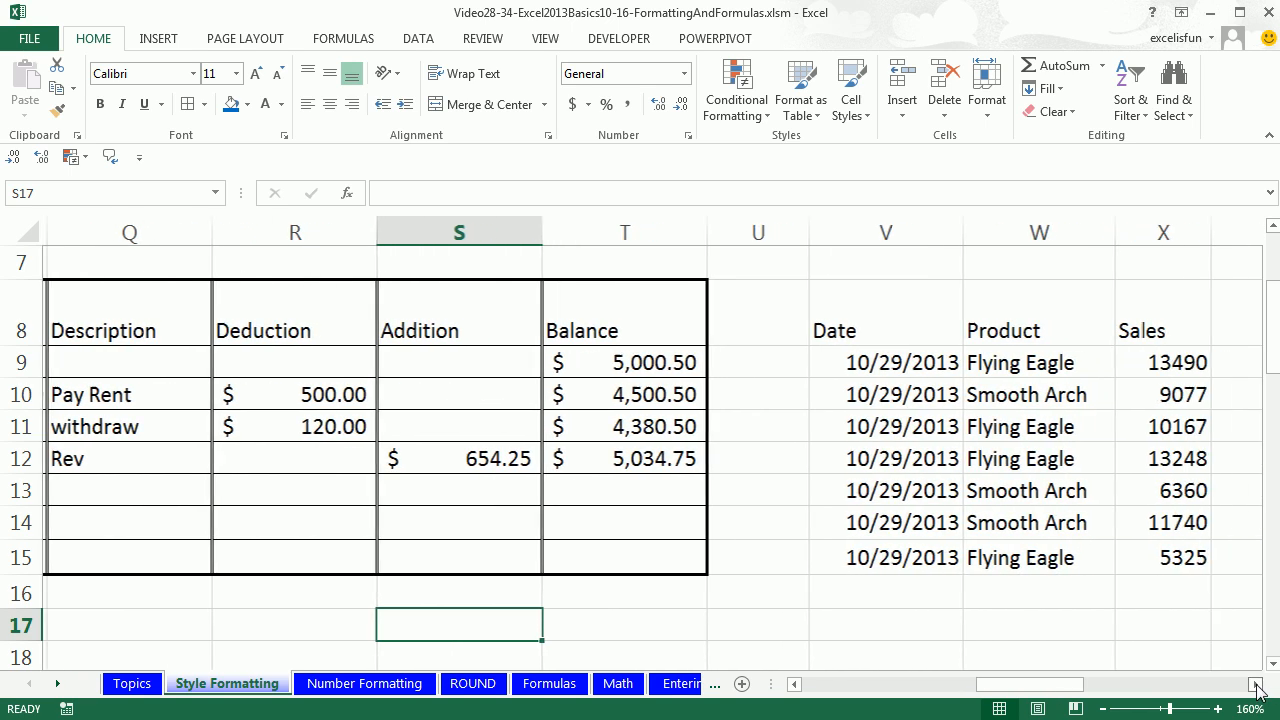
left_click(610, 428)
scroll(910, 488, "up", 1)
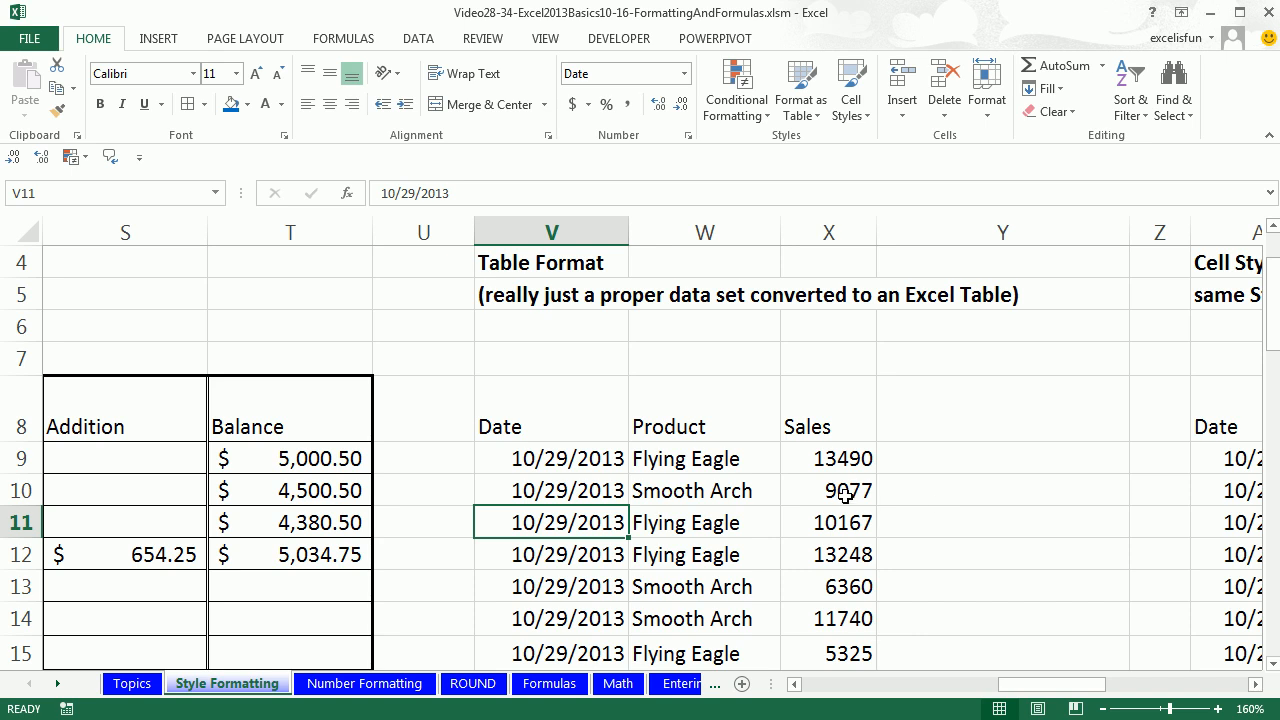
left_click(534, 435)
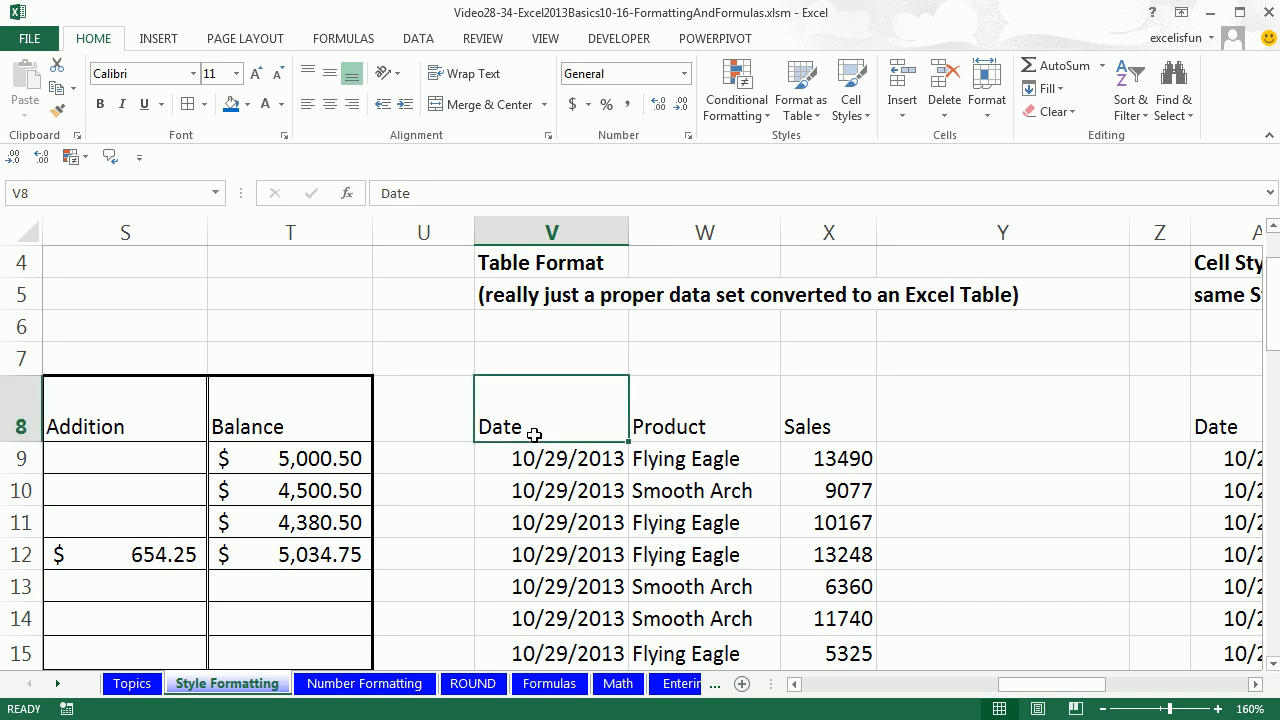
left_click(821, 119)
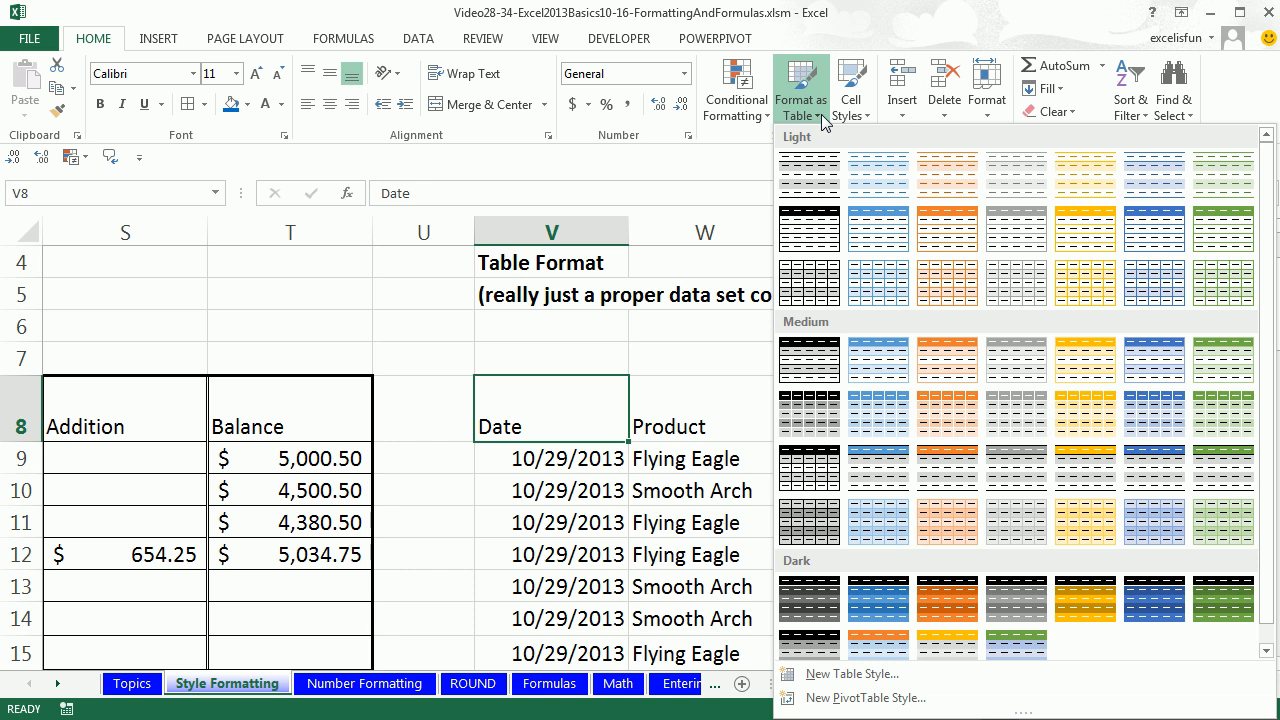
left_click(821, 119)
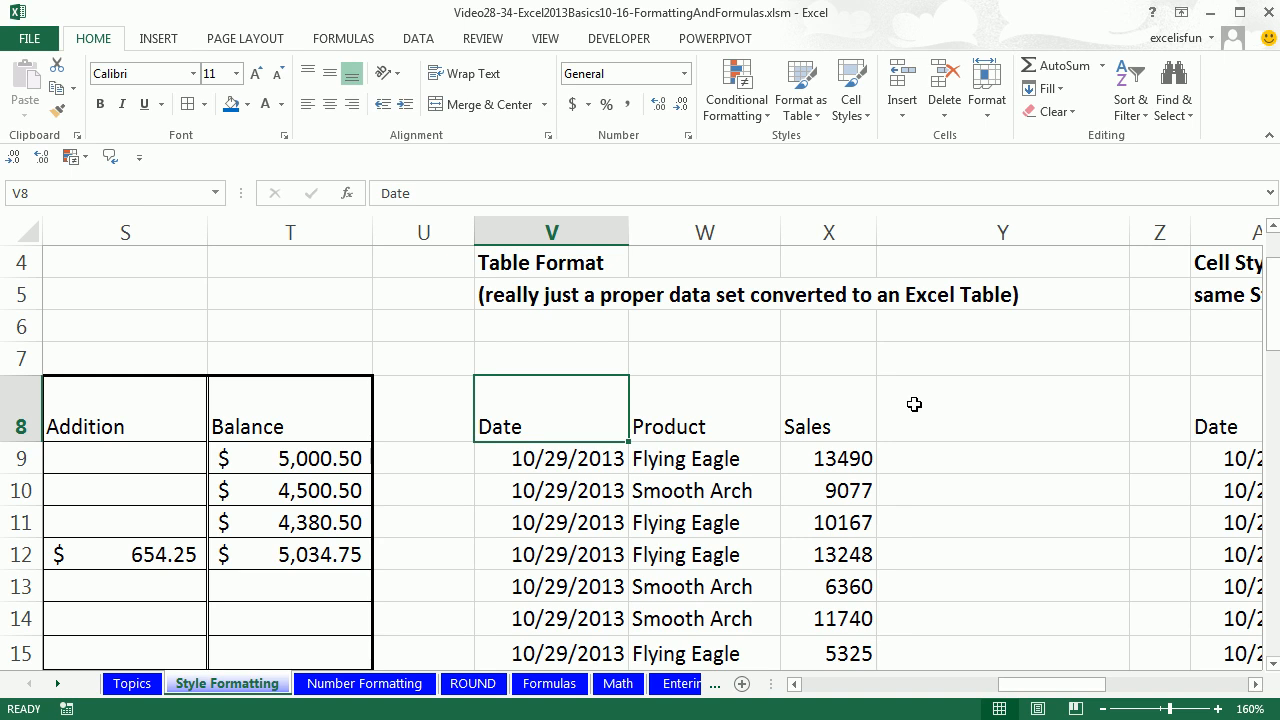
left_click(821, 117)
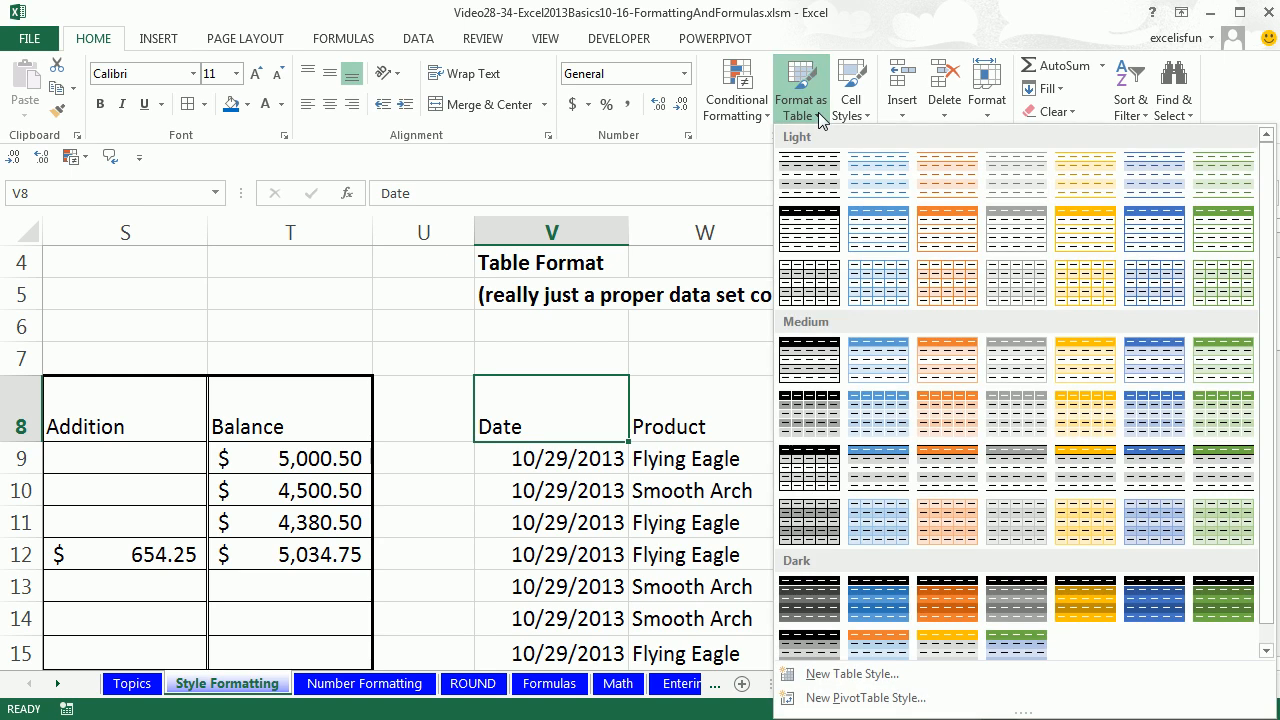
left_click(821, 117)
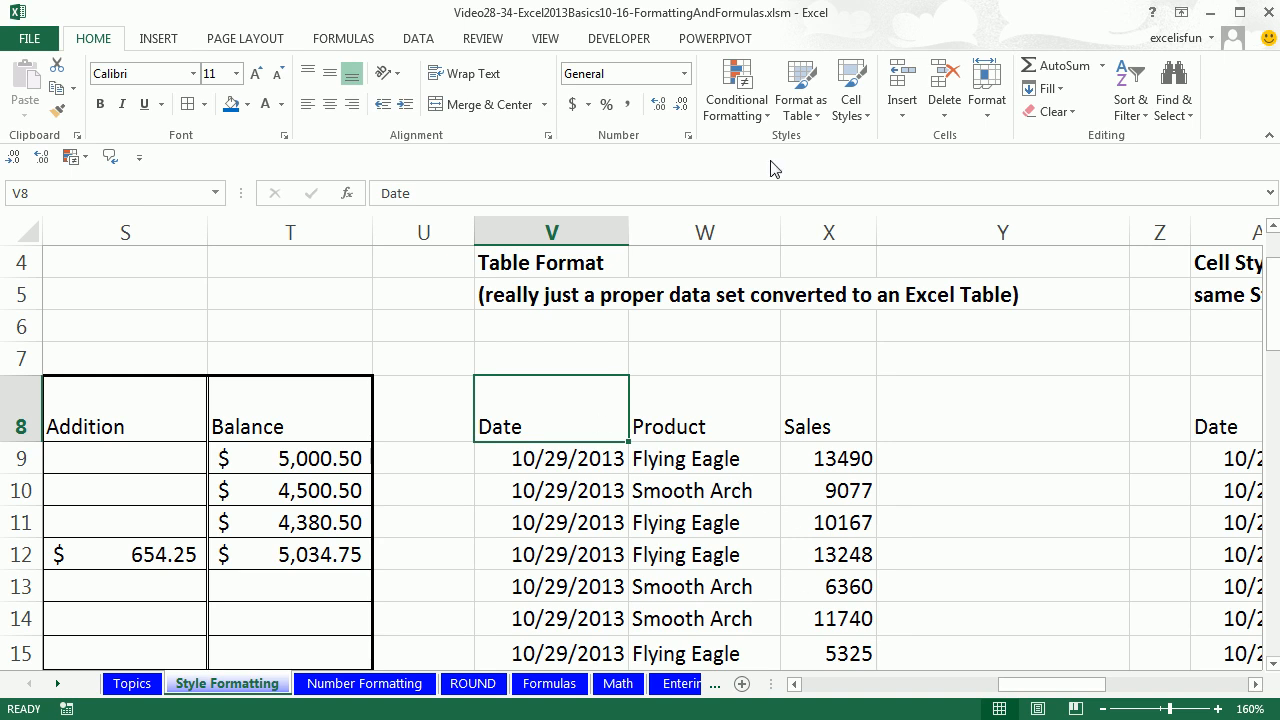
left_click(820, 118)
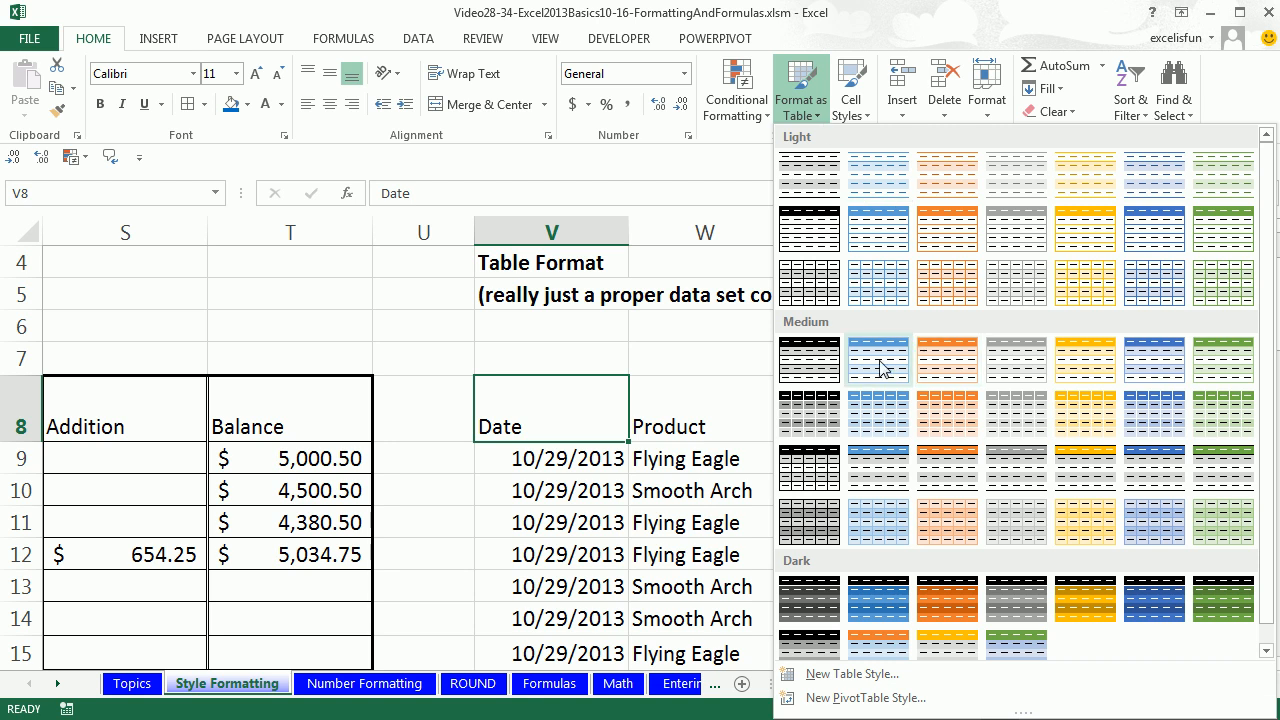
left_click(1146, 367)
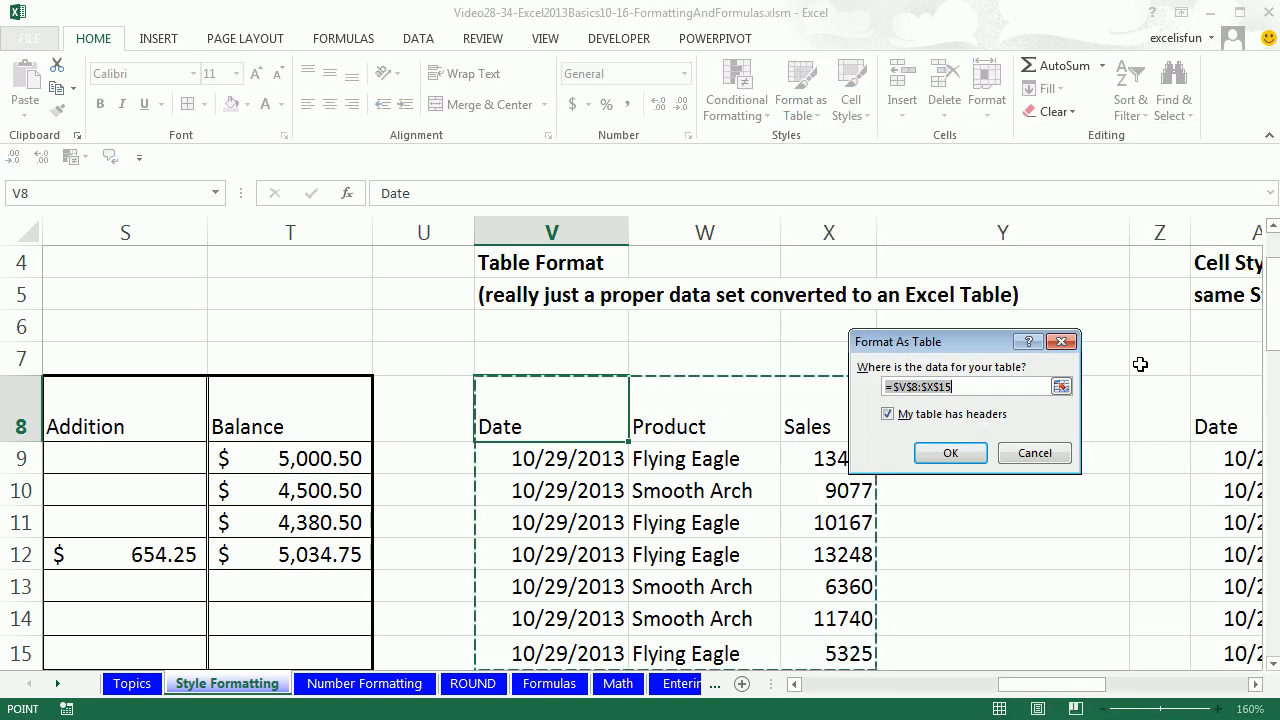
mouse_move(941, 347)
left_mouse_down()
mouse_move(1022, 375)
mouse_move(961, 336)
left_mouse_up()
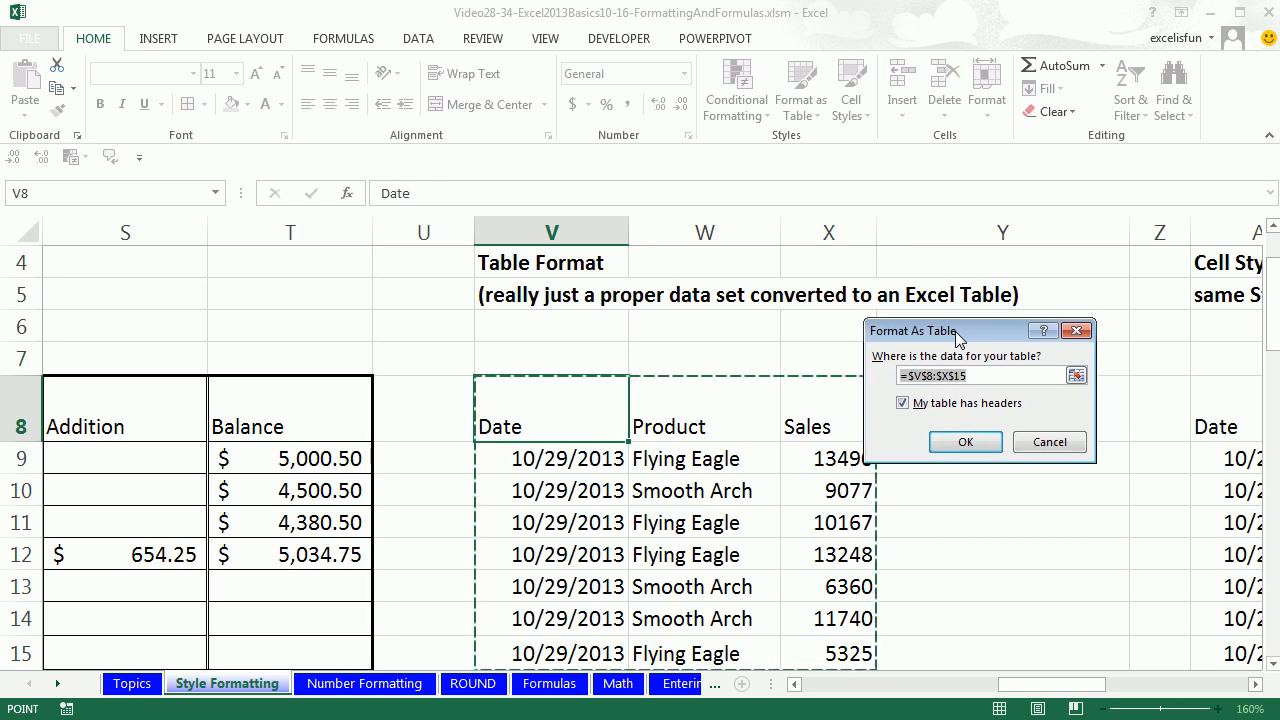
left_click(968, 443)
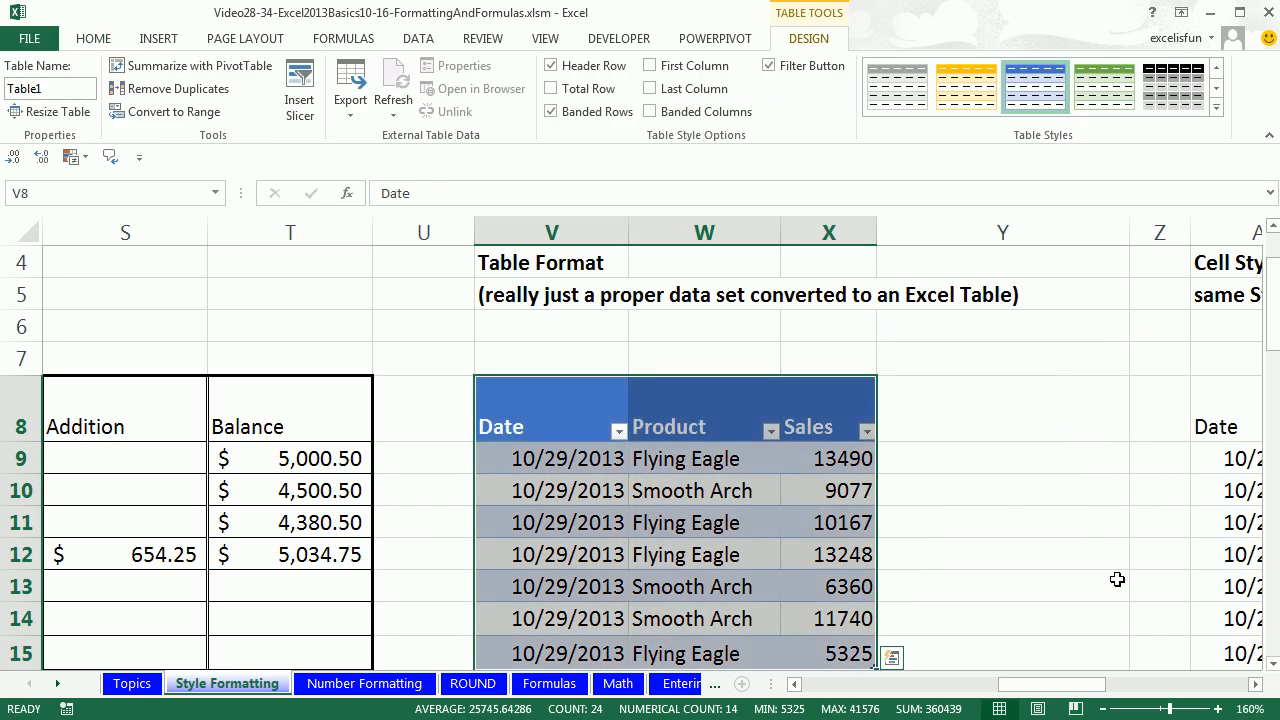
Examine the filter options of the new table's Date column
scroll(1265, 663, "down", 2)
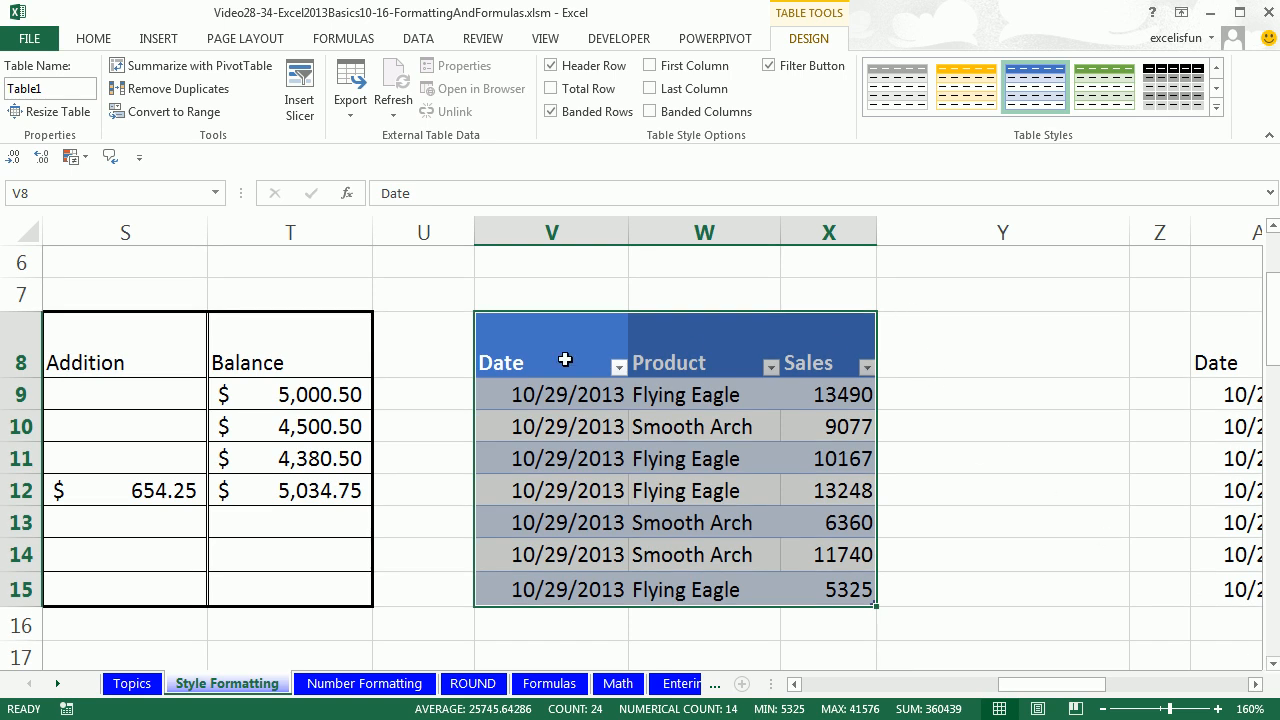
left_click(619, 368)
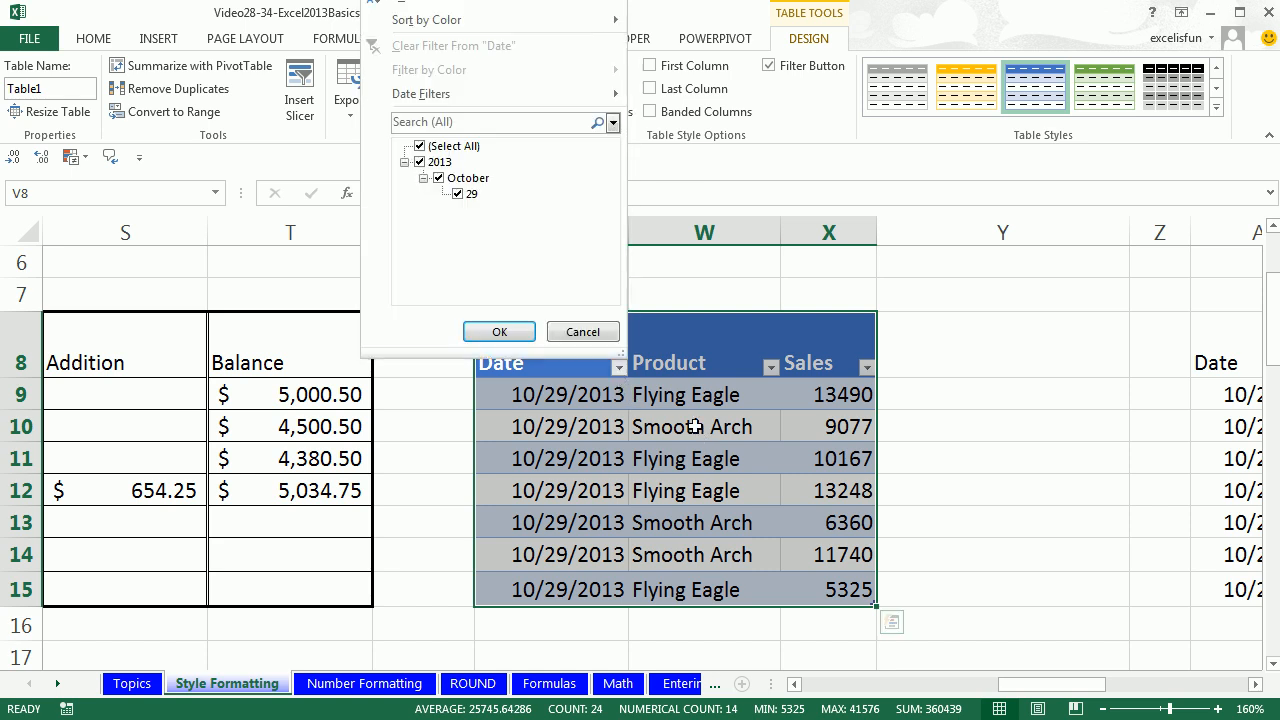
key("Escape")
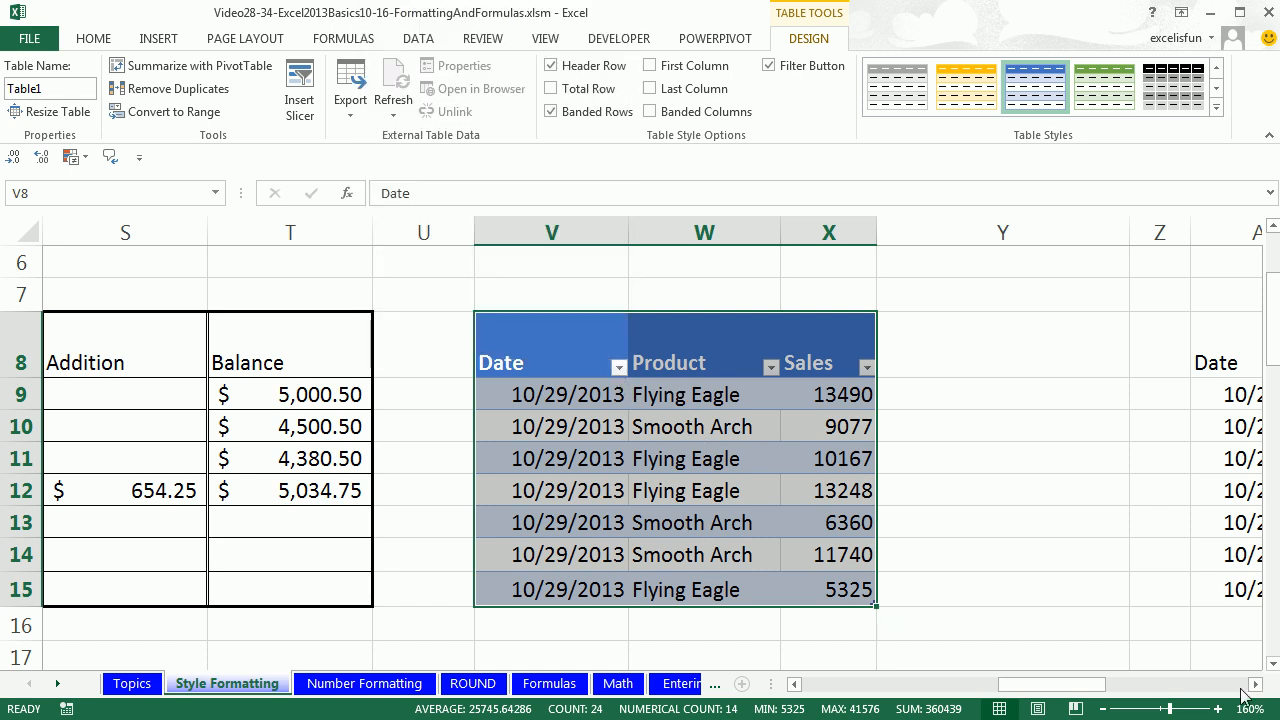
Give the Date header cell AA8 a dark blue fill and a white font
left_click(1256, 684)
left_click(1256, 684)
left_click(1256, 684)
left_click(1256, 684)
left_click(1273, 226)
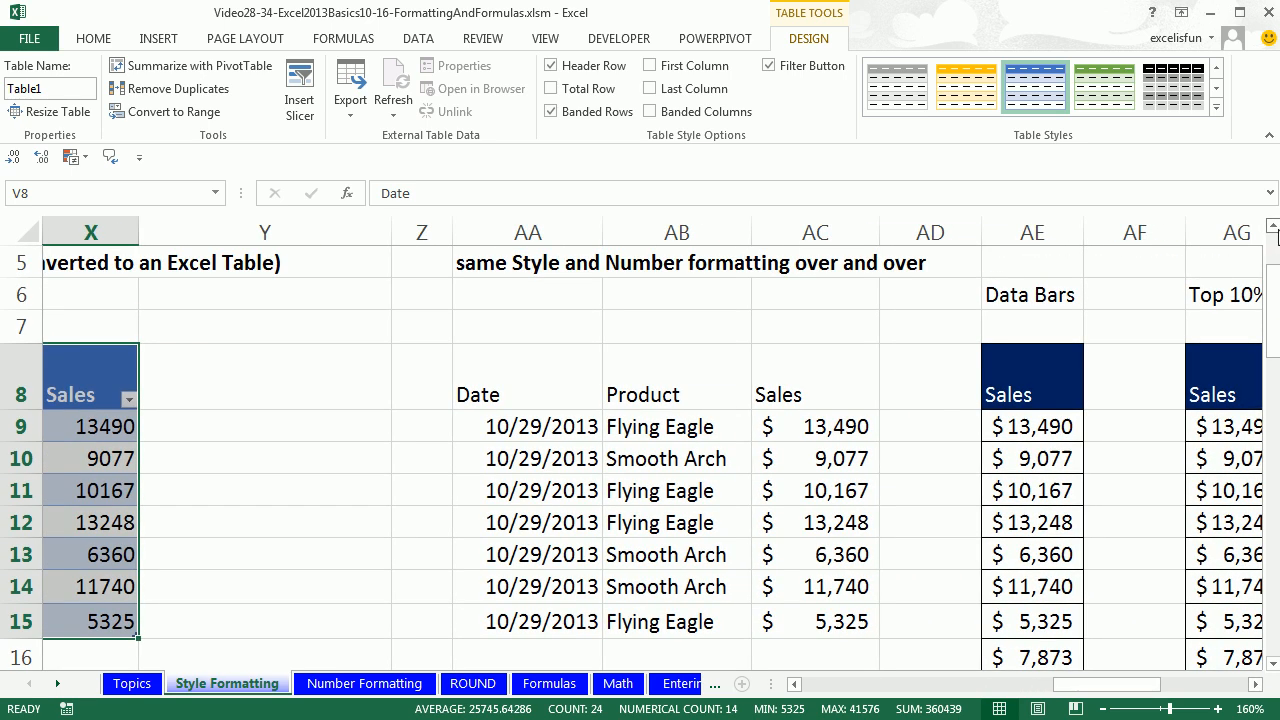
left_click(1273, 226)
left_click(1015, 402)
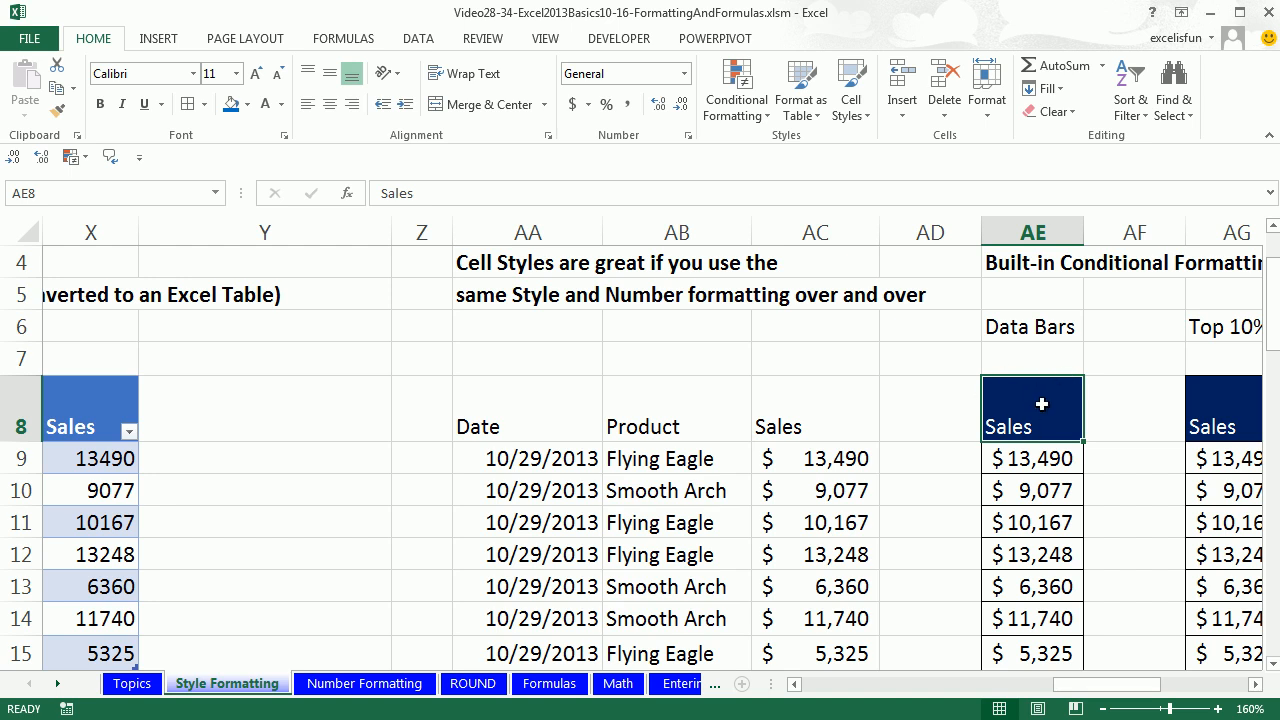
left_click(556, 415)
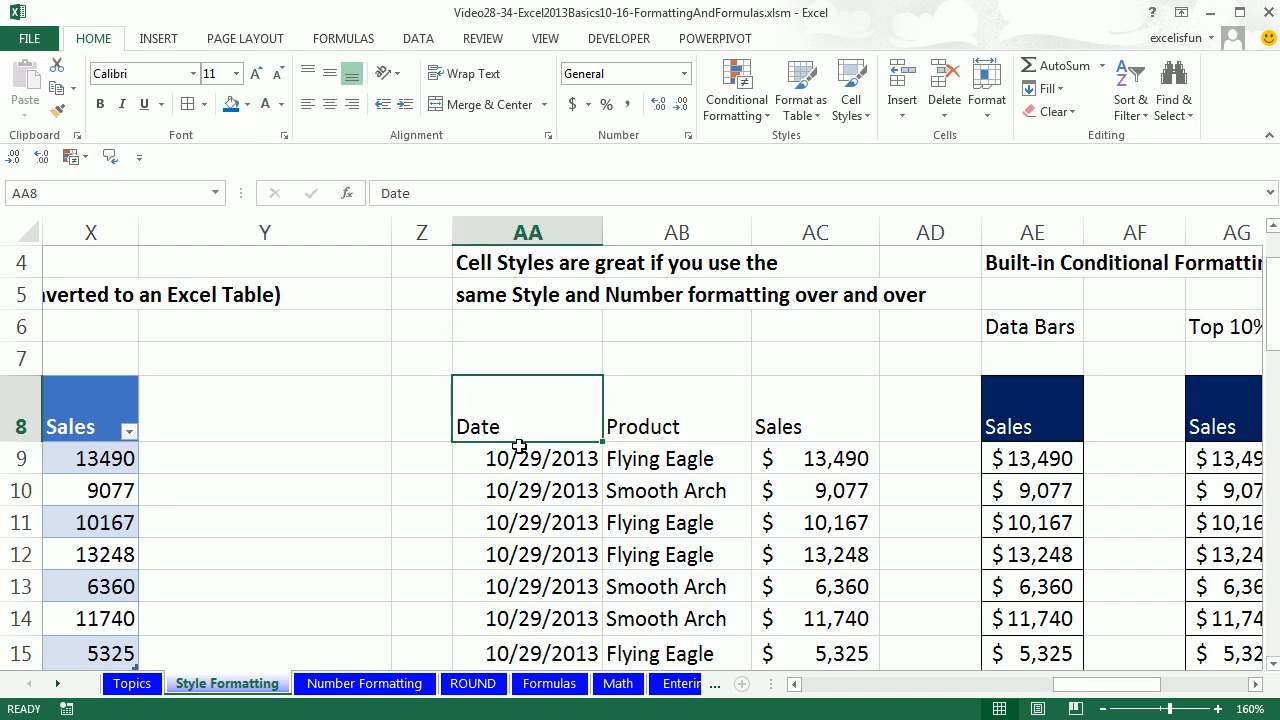
left_click(248, 108)
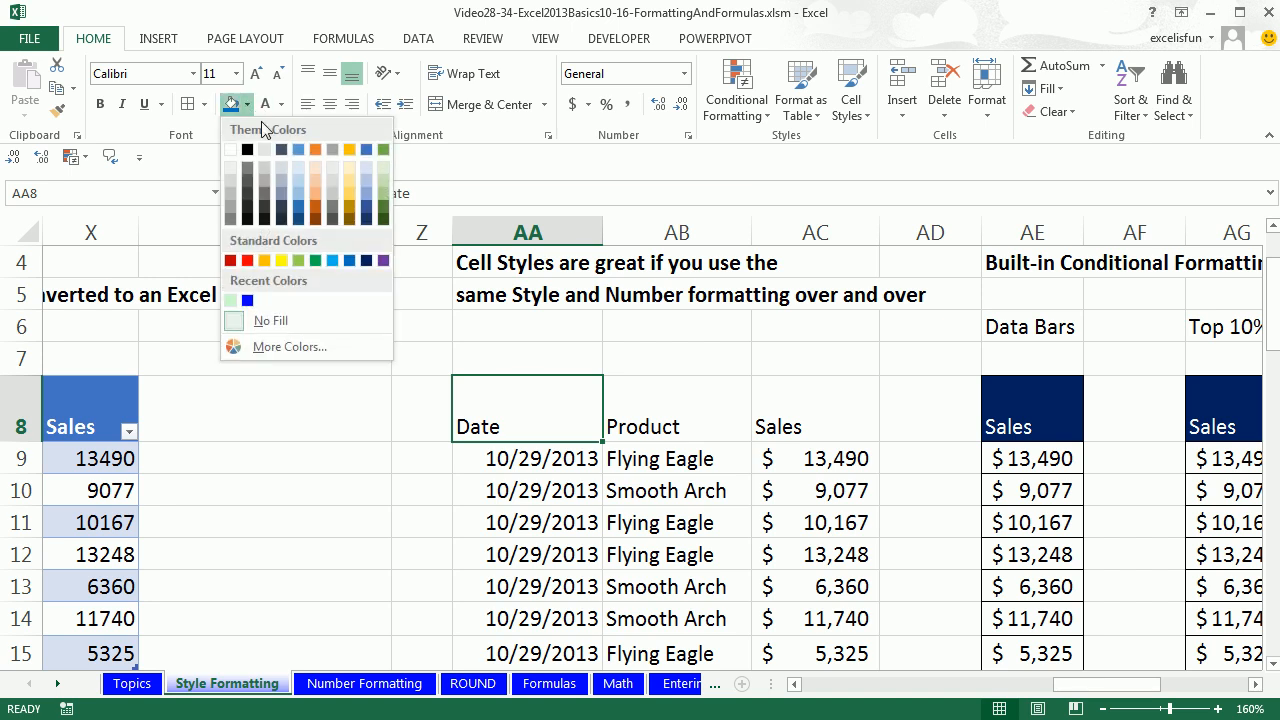
left_click(366, 261)
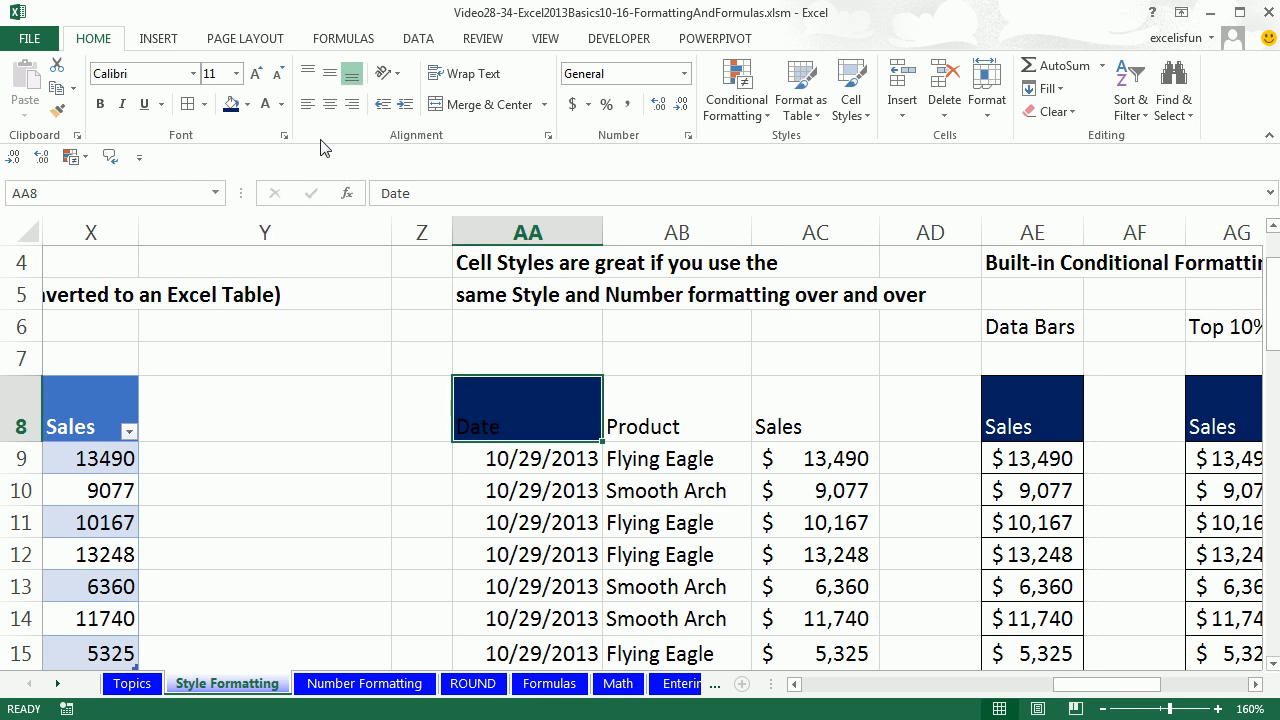
left_click(281, 106)
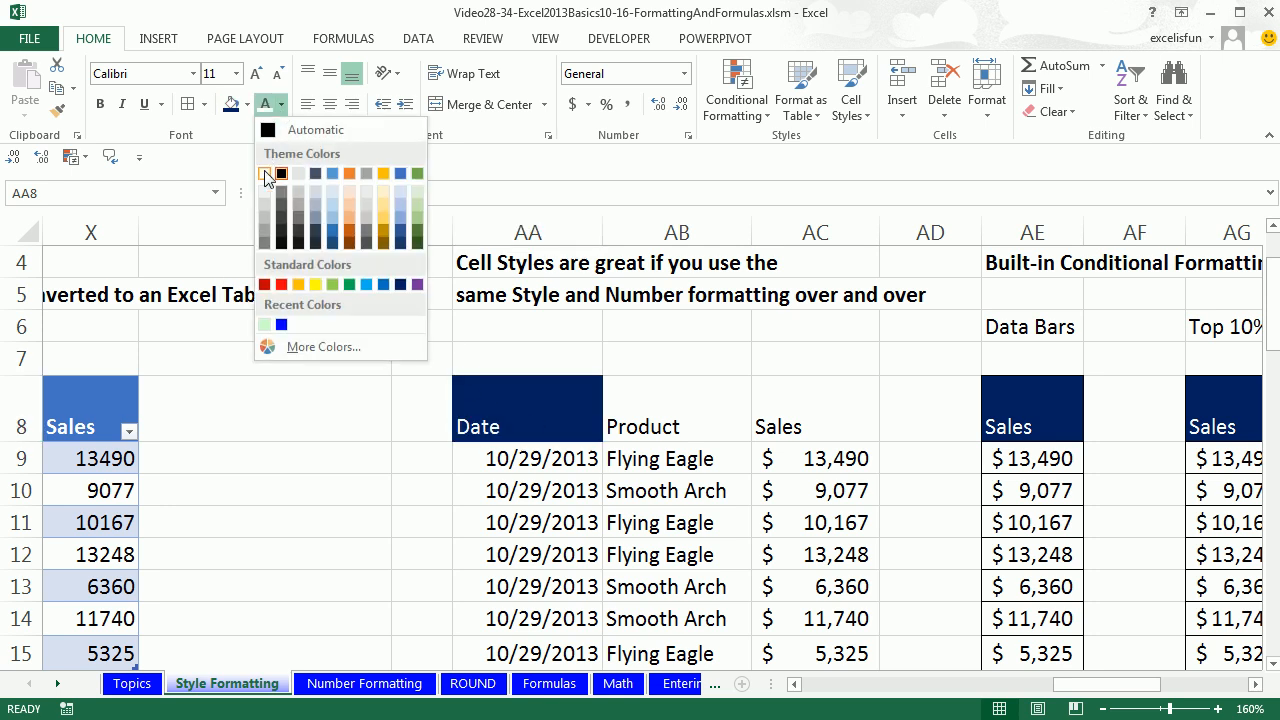
left_click(266, 171)
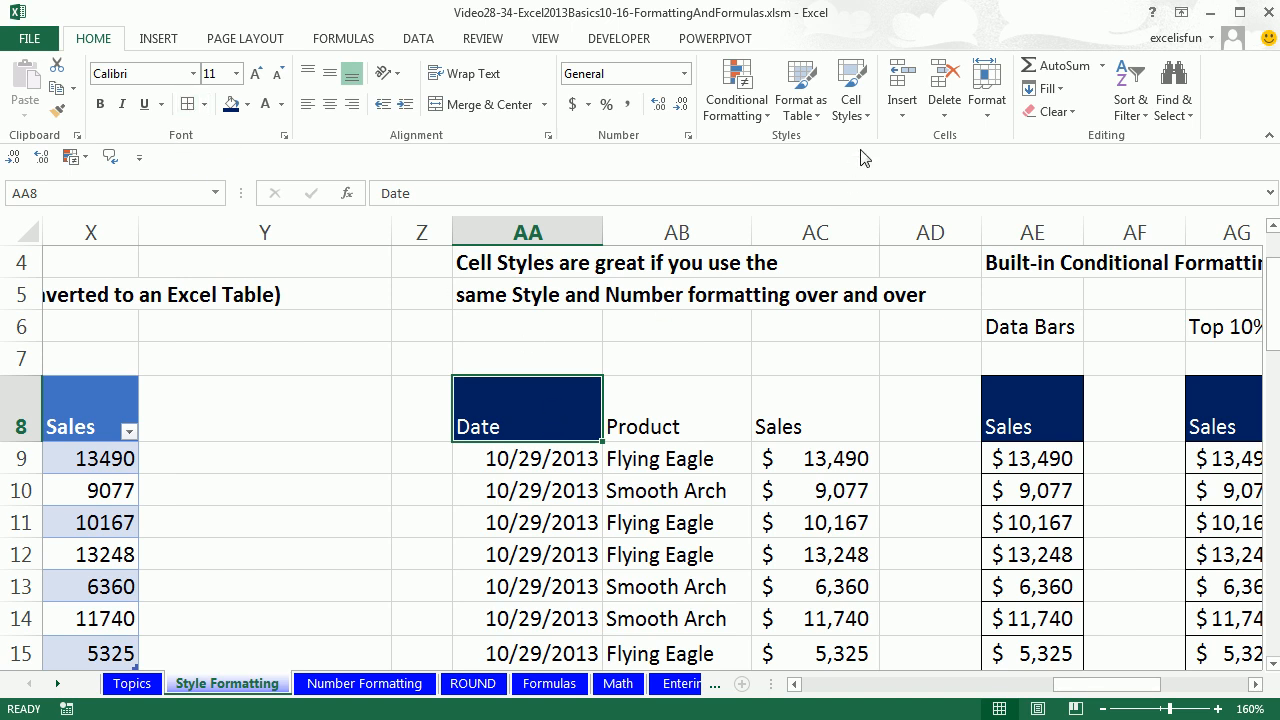
Create a new cell style named DarkBlue from the formatting of AA8, keeping its four-sided border
left_click(851, 108)
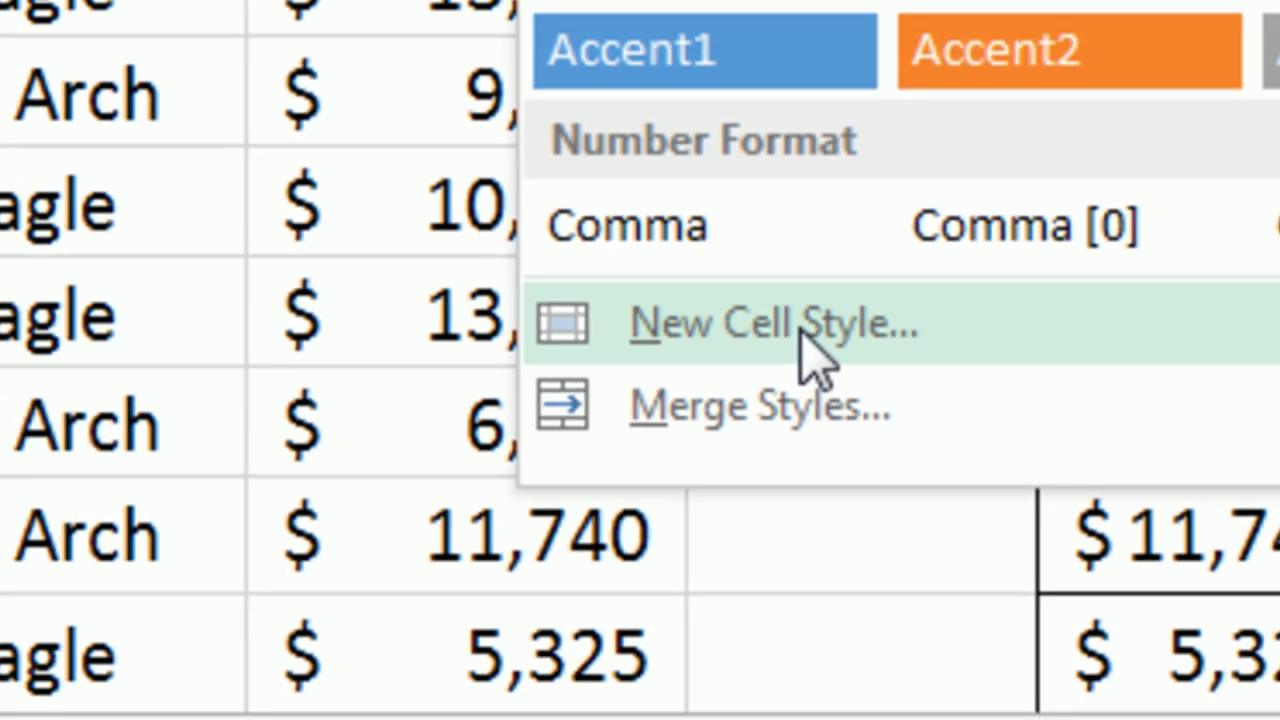
left_click(788, 318)
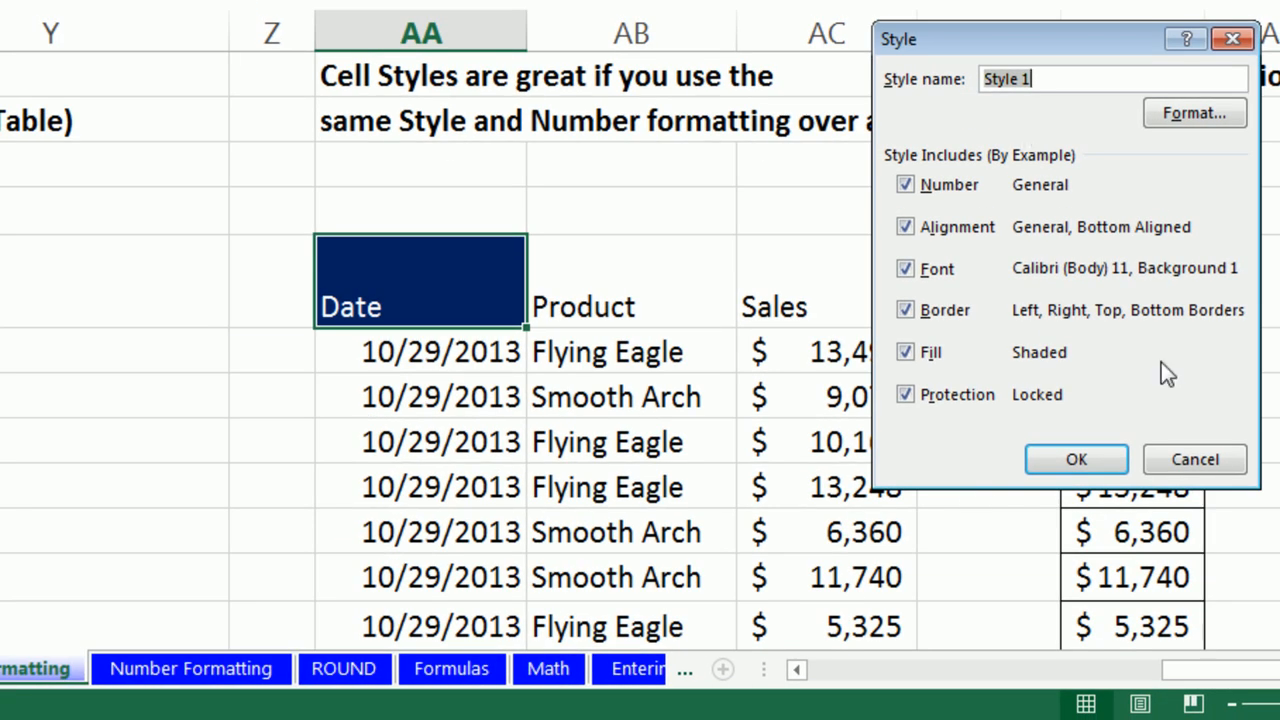
type("DarkBlue")
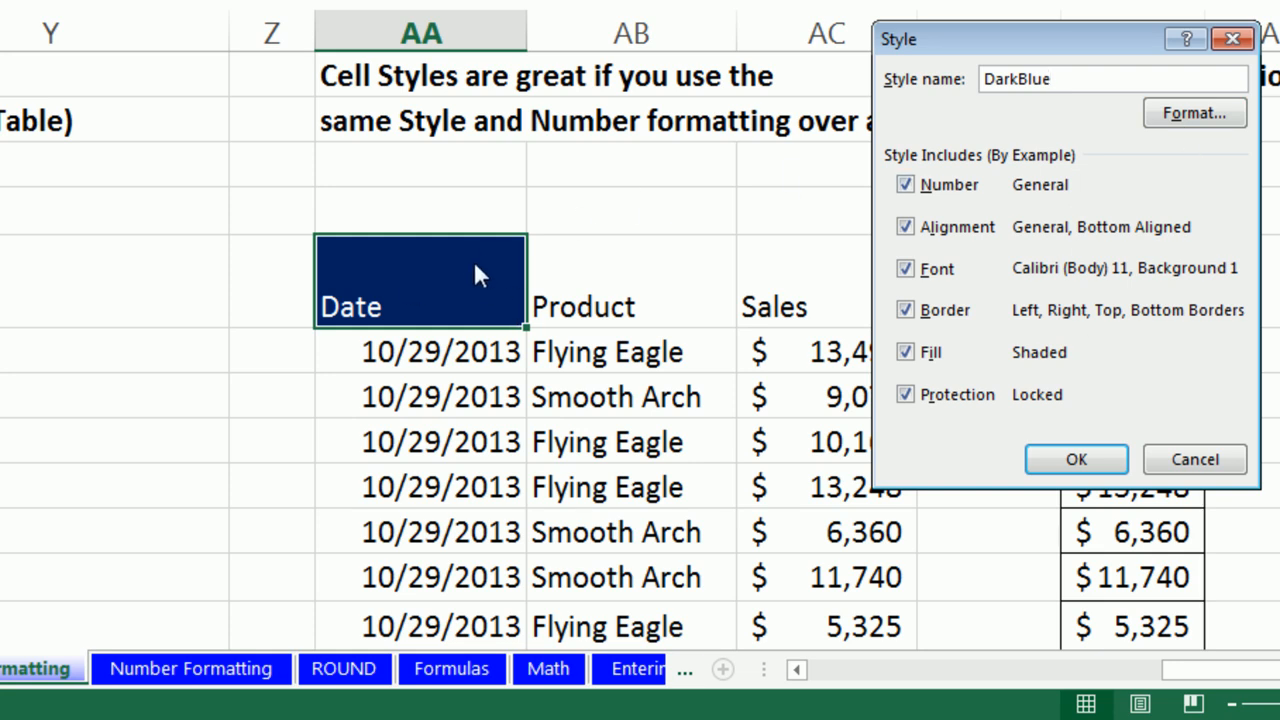
left_click(1194, 113)
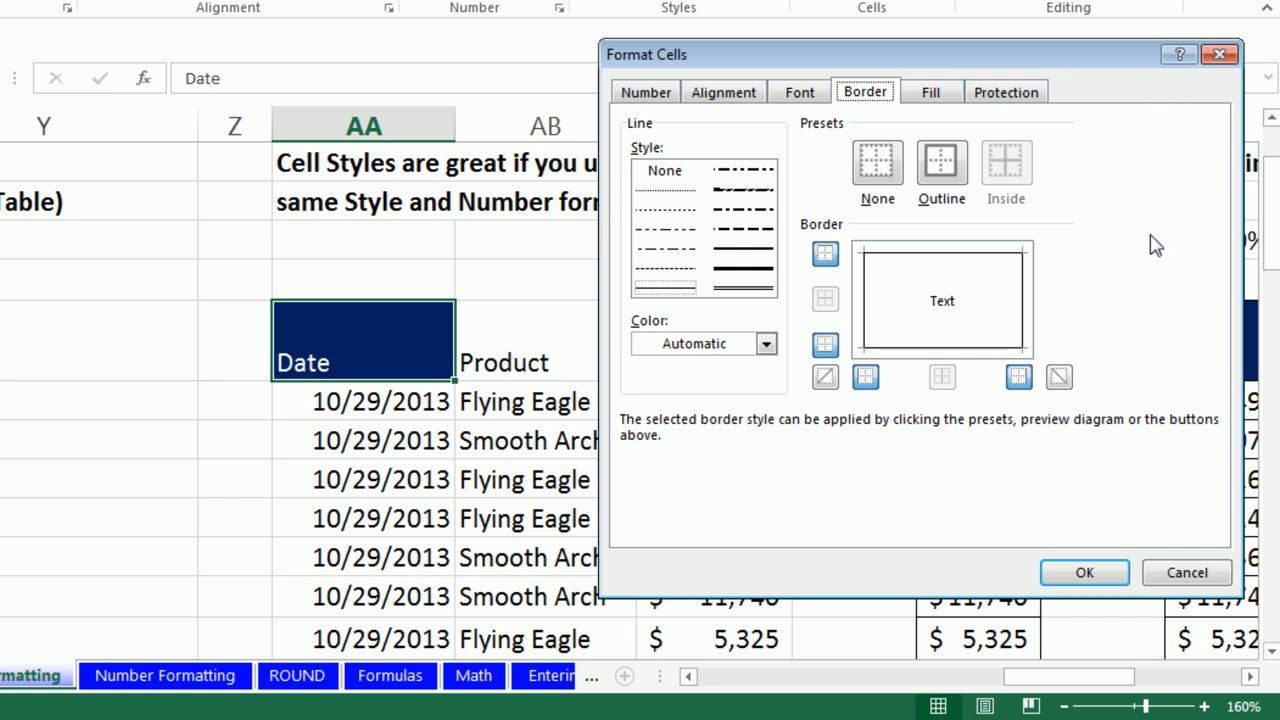
left_click(1118, 571)
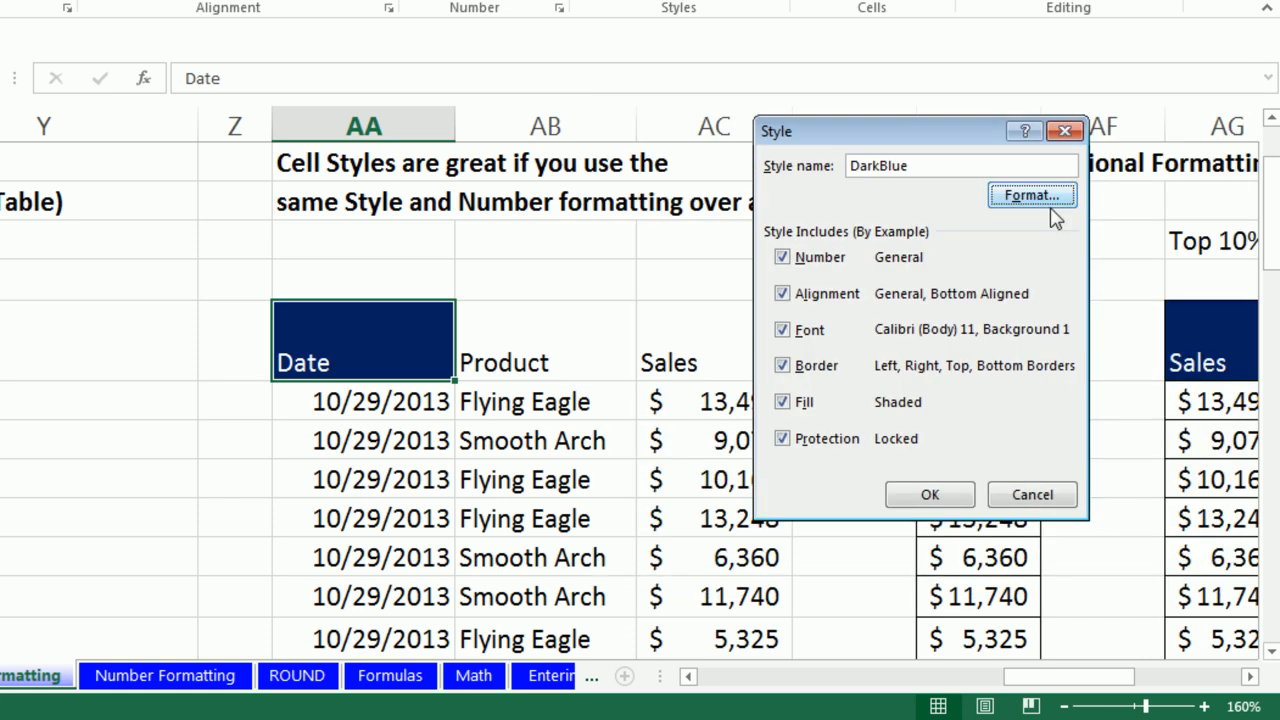
left_click(929, 497)
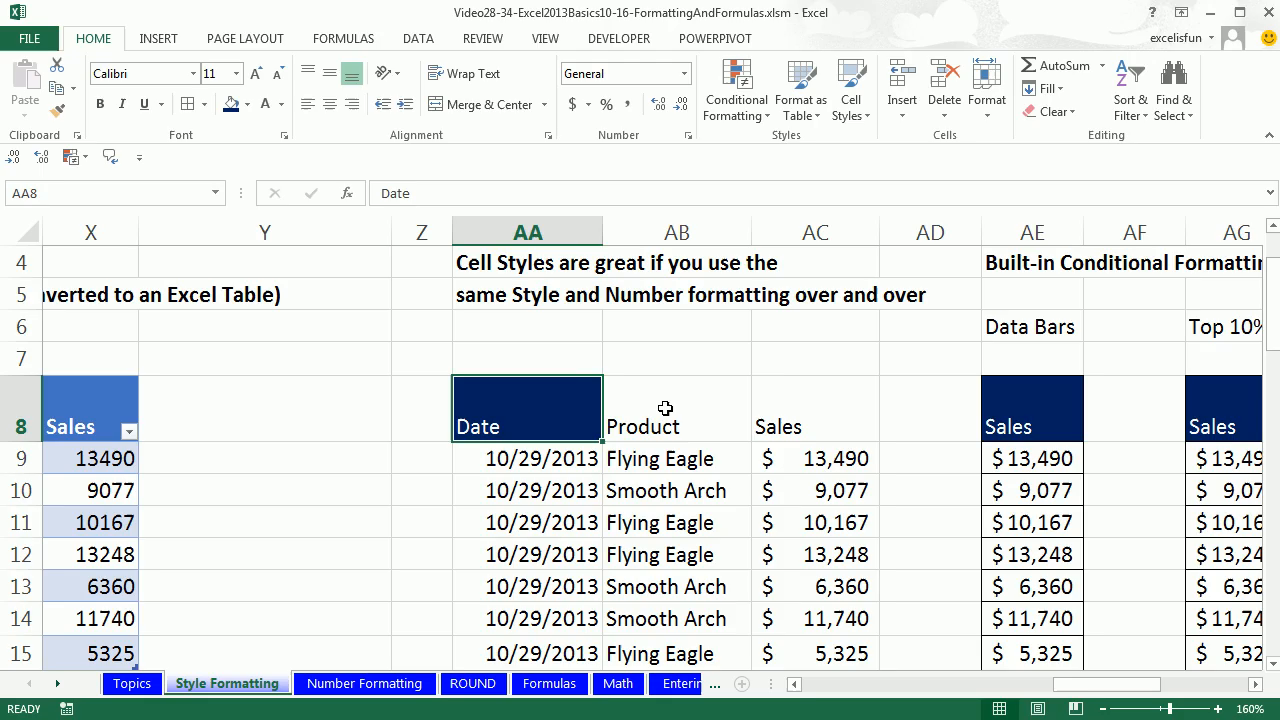
Apply the DarkBlue cell style to the Product and Sales headers in AB8:AC8
left_click_drag(533, 343, 693, 354)
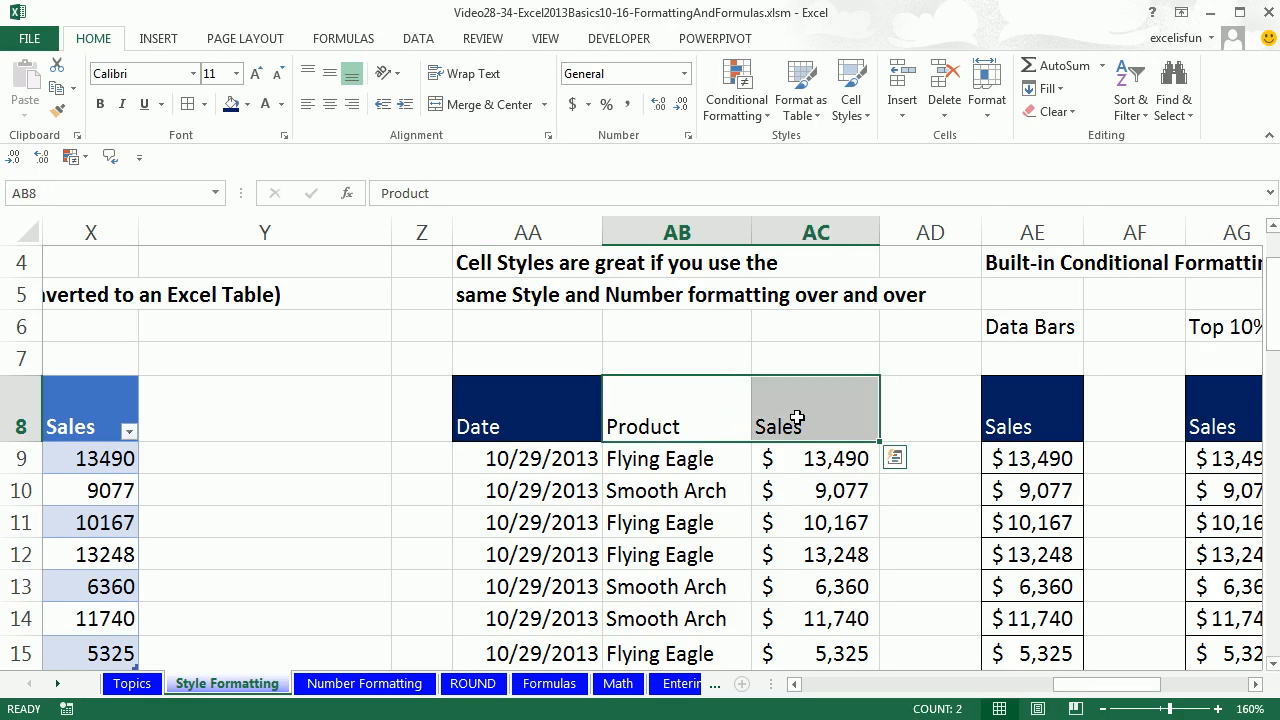
left_click(851, 105)
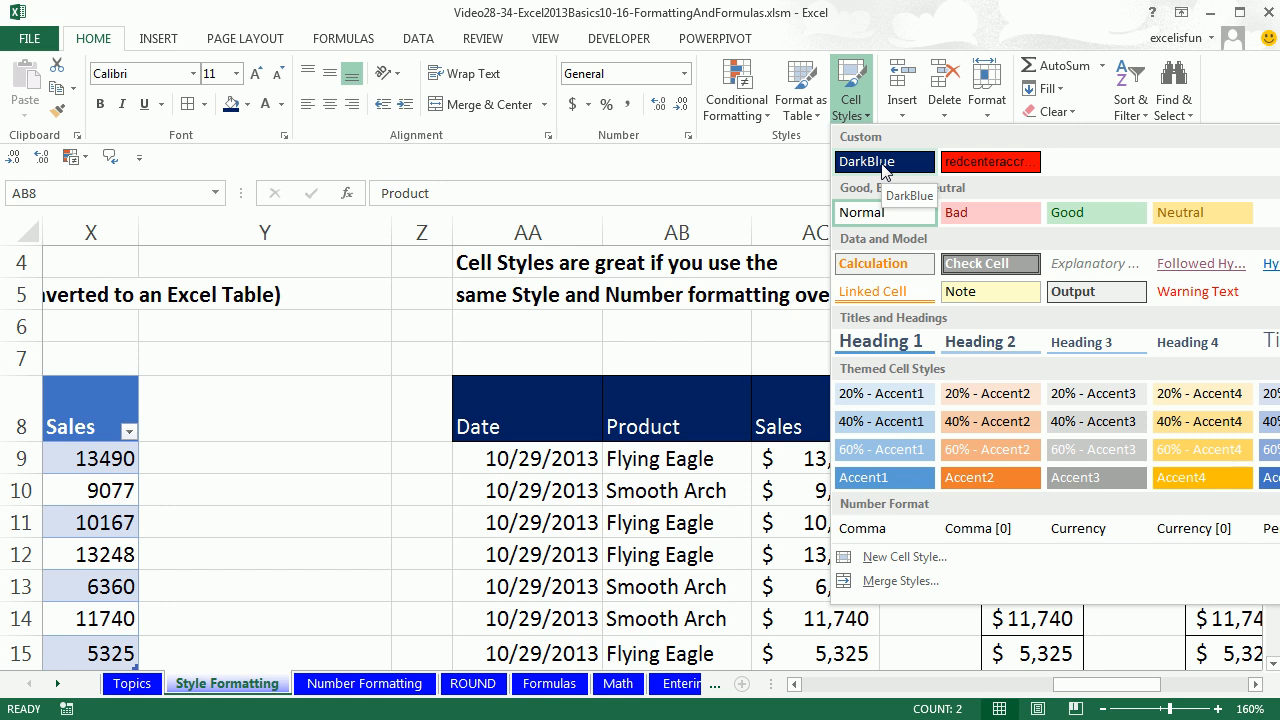
left_click(884, 165)
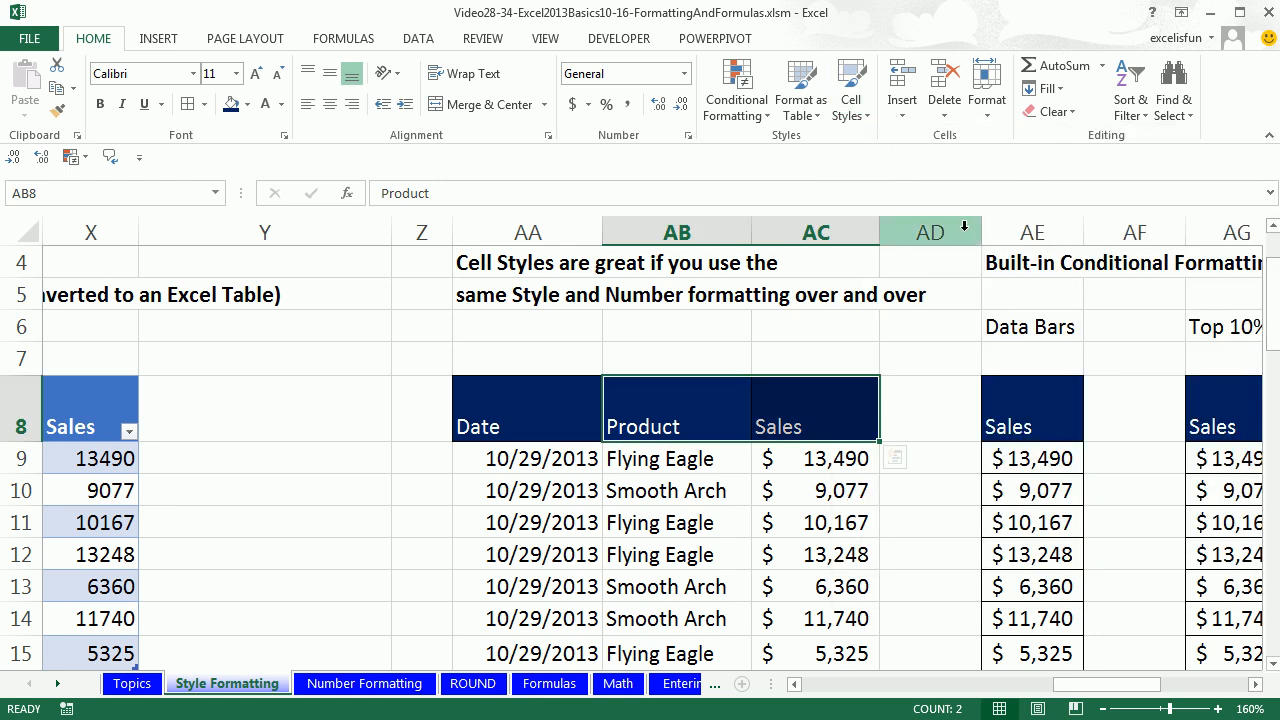
Add the Cell Styles gallery to the Quick Access Toolbar and reapply DarkBlue to AB8:AC8 from it
right_click(851, 105)
left_click(895, 116)
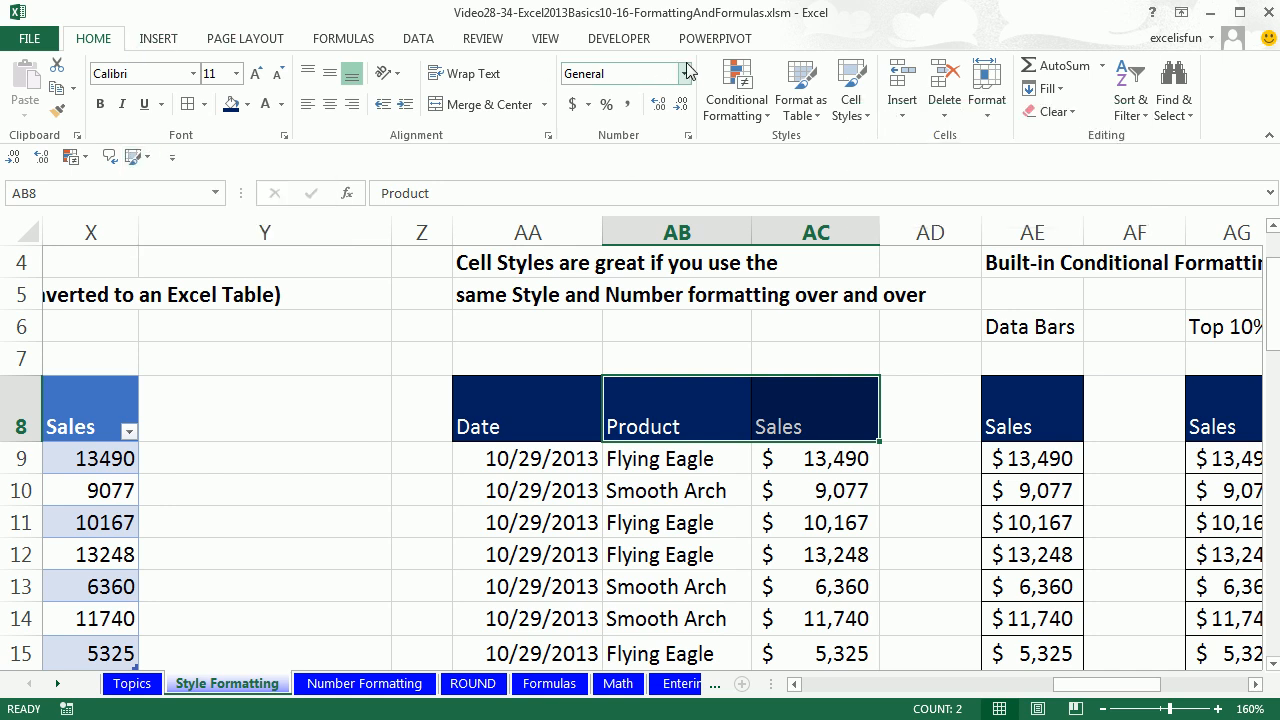
left_click(134, 157)
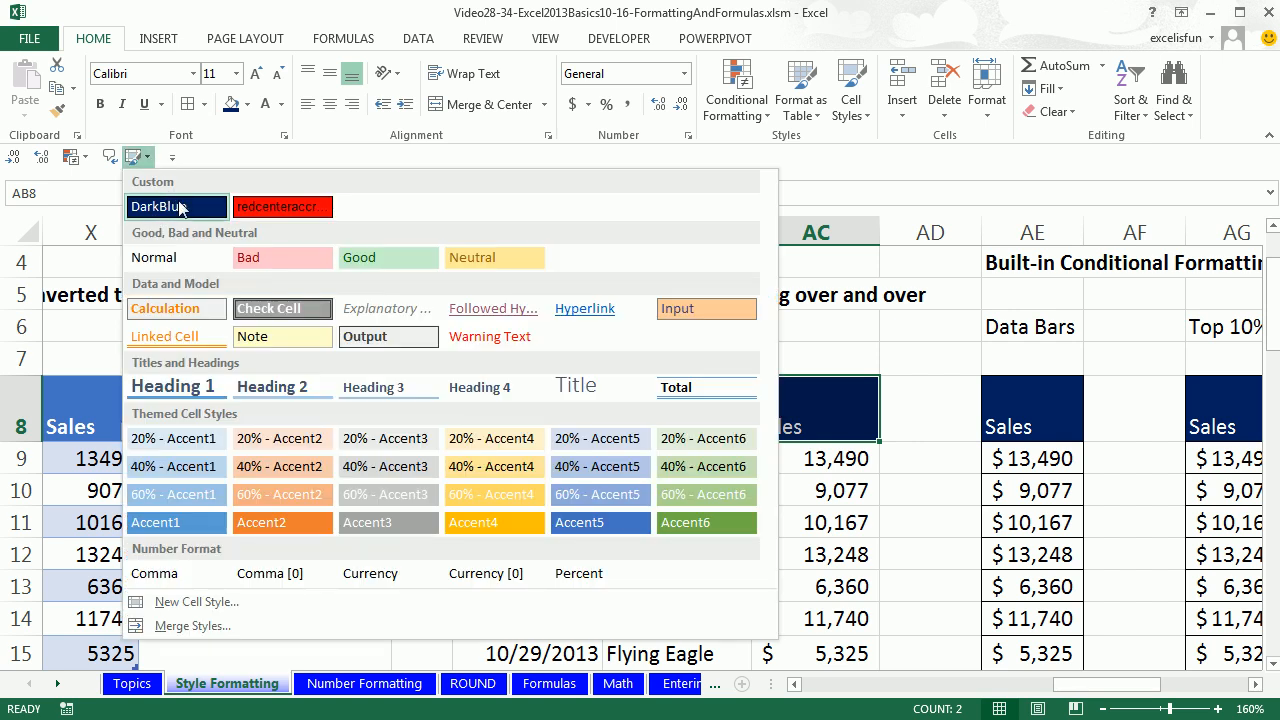
left_click(178, 207)
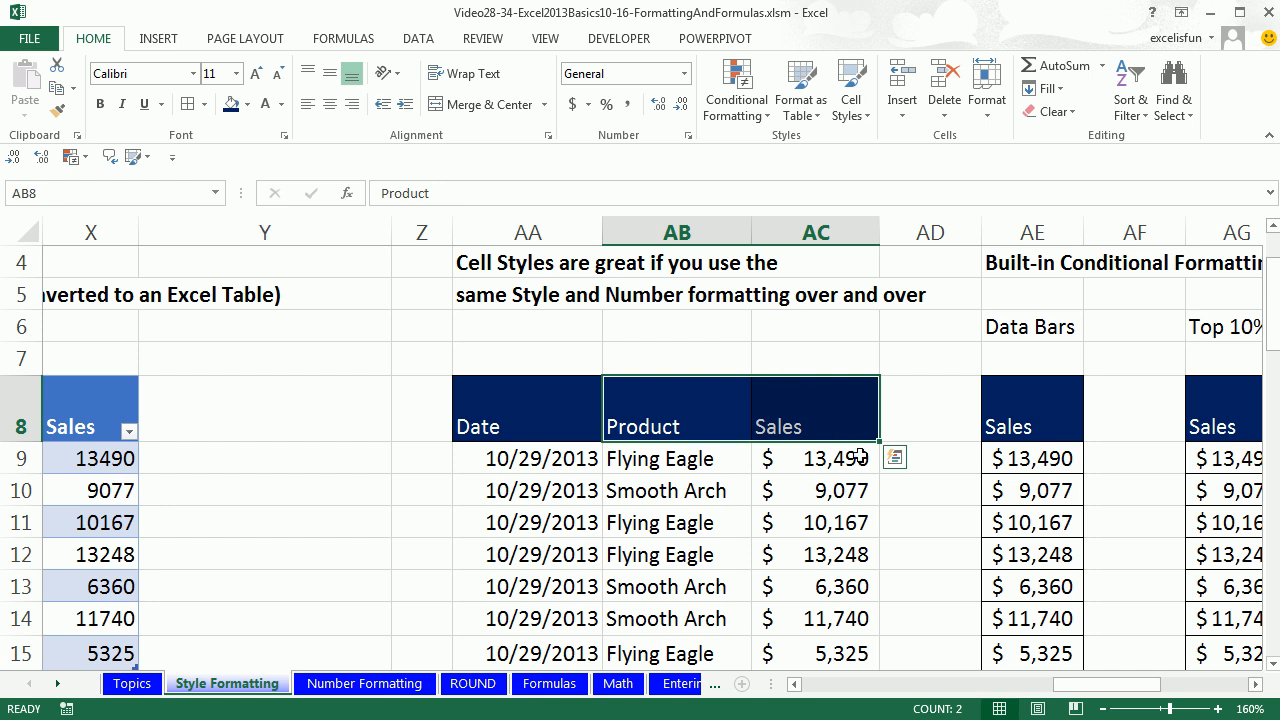
Examine the Built-in Conditional Formatting section and the sales figures under Greater than 18,000 in column AI
left_click(1256, 688)
left_click(1256, 688)
left_click(1256, 688)
left_click(1256, 688)
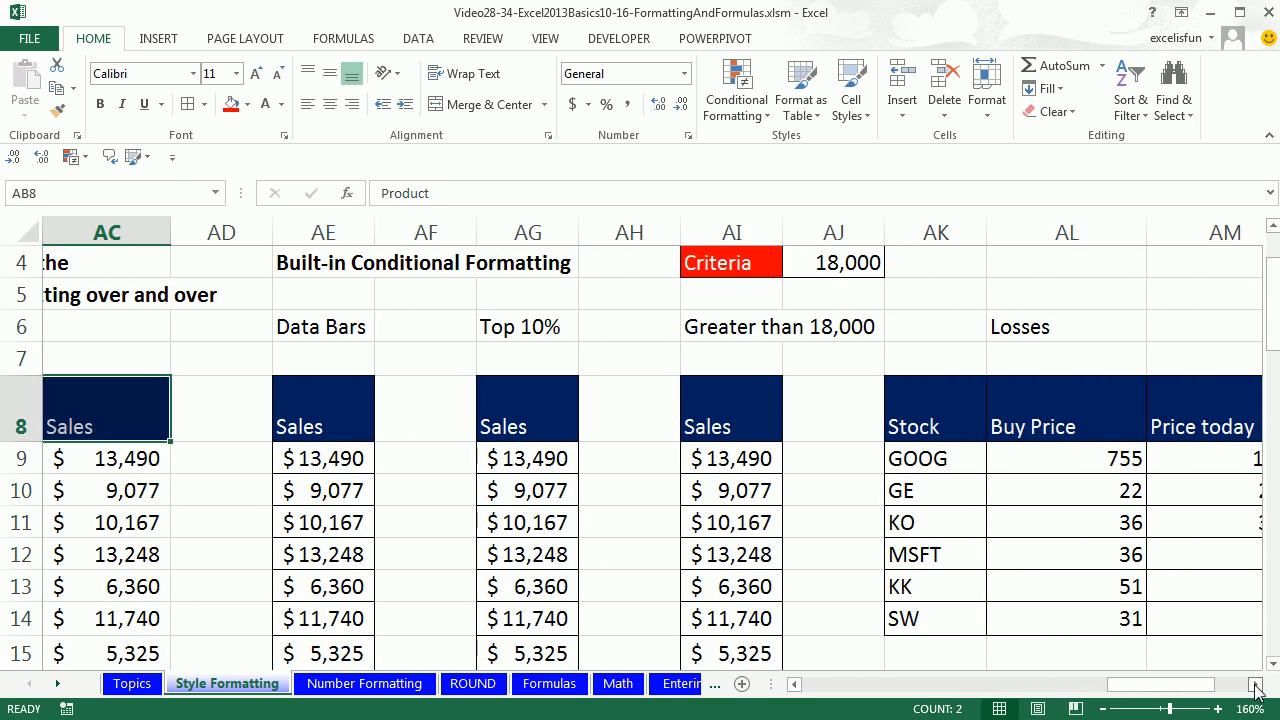
left_click(1256, 688)
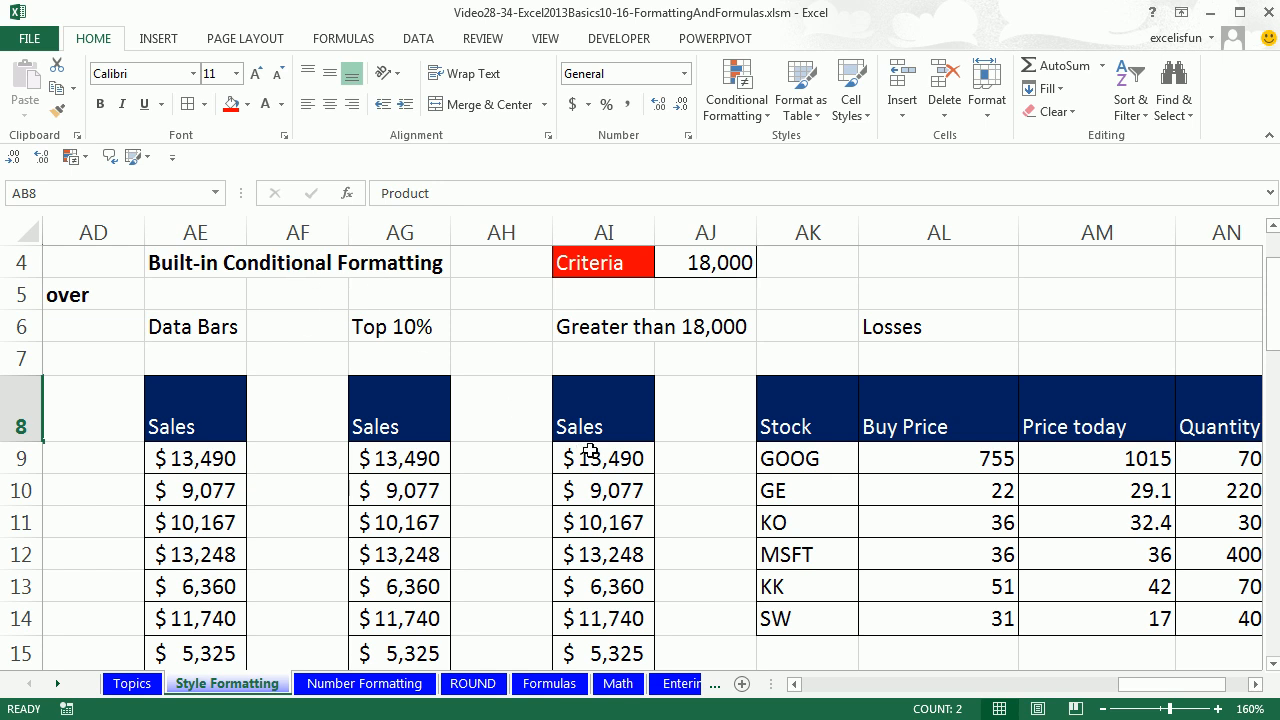
left_click_drag(590, 452, 597, 619)
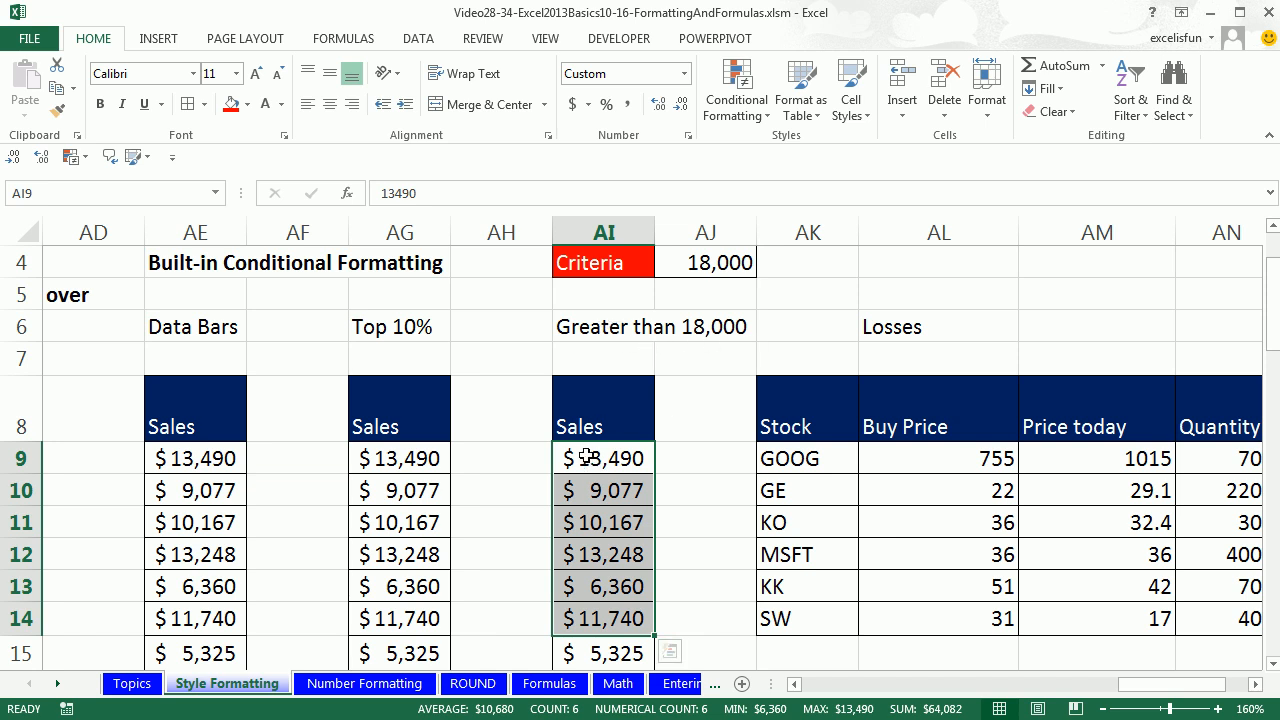
left_click_drag(588, 457, 586, 620)
scroll(689, 378, "down", 2)
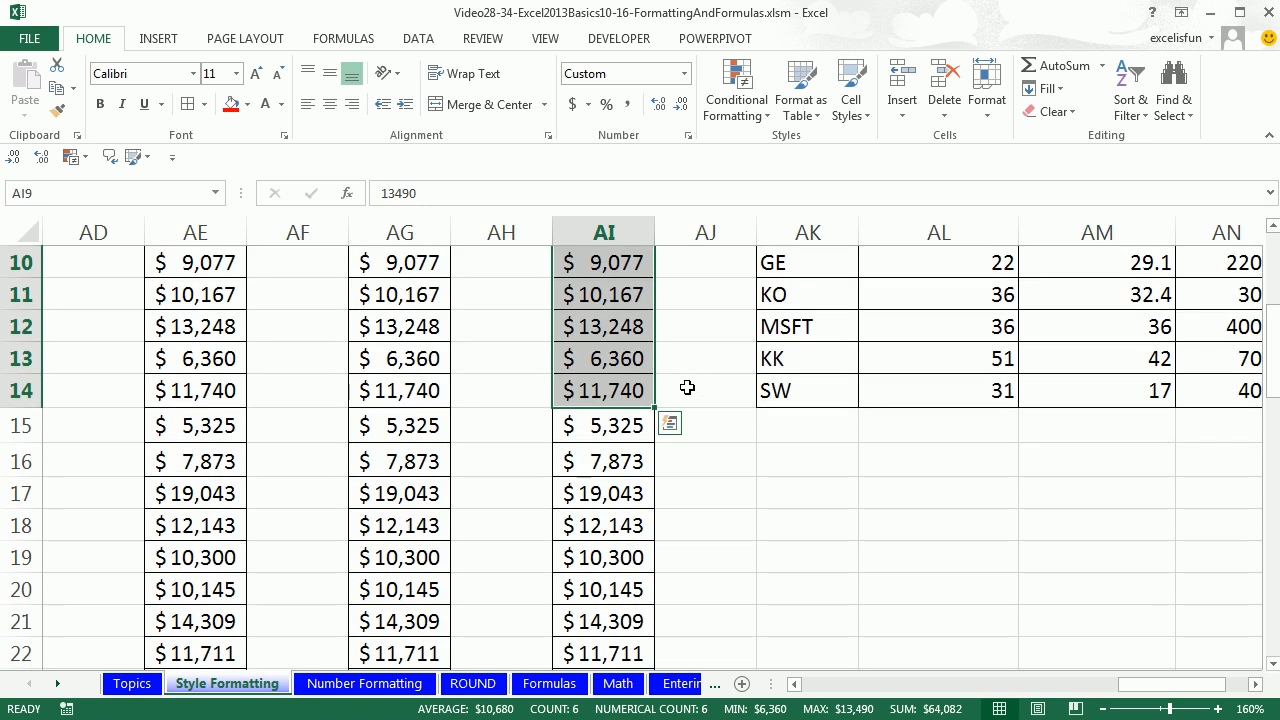
Try filling the sales cells AI17 and AI23 red by hand, and undo both fills
left_click(604, 494)
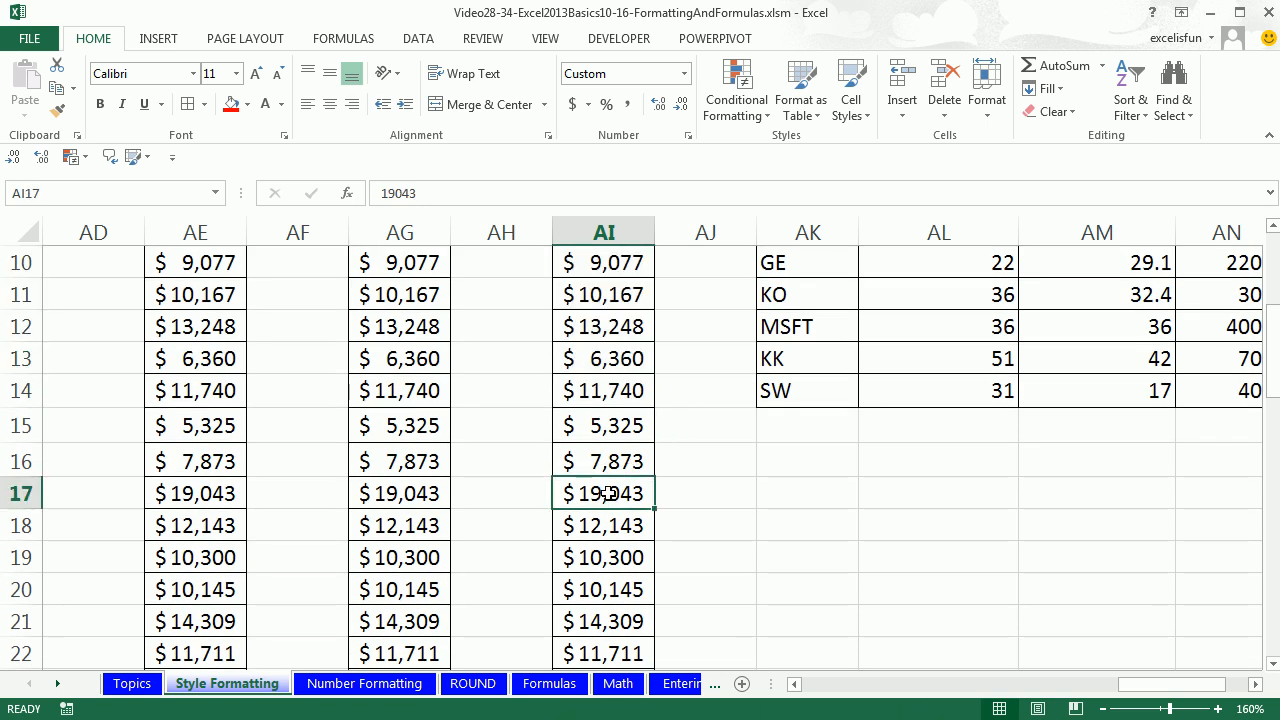
left_click(230, 104)
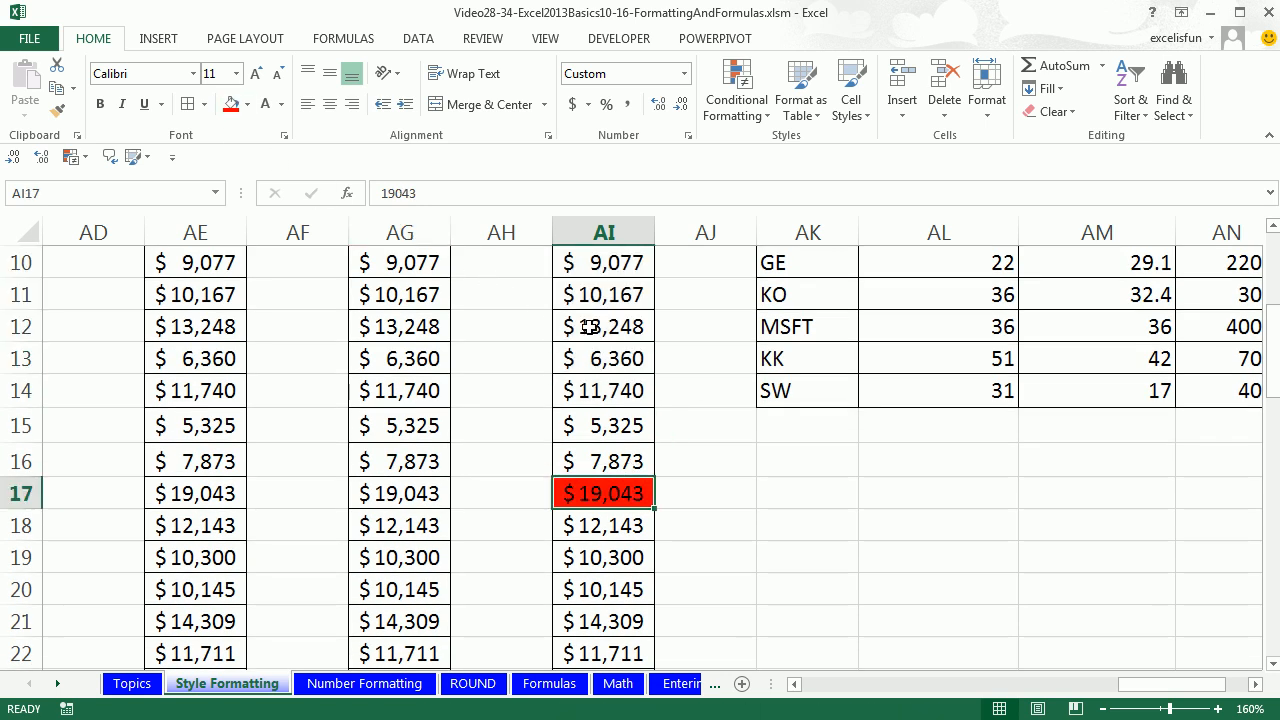
scroll(589, 326, "down", 2)
left_click(600, 489)
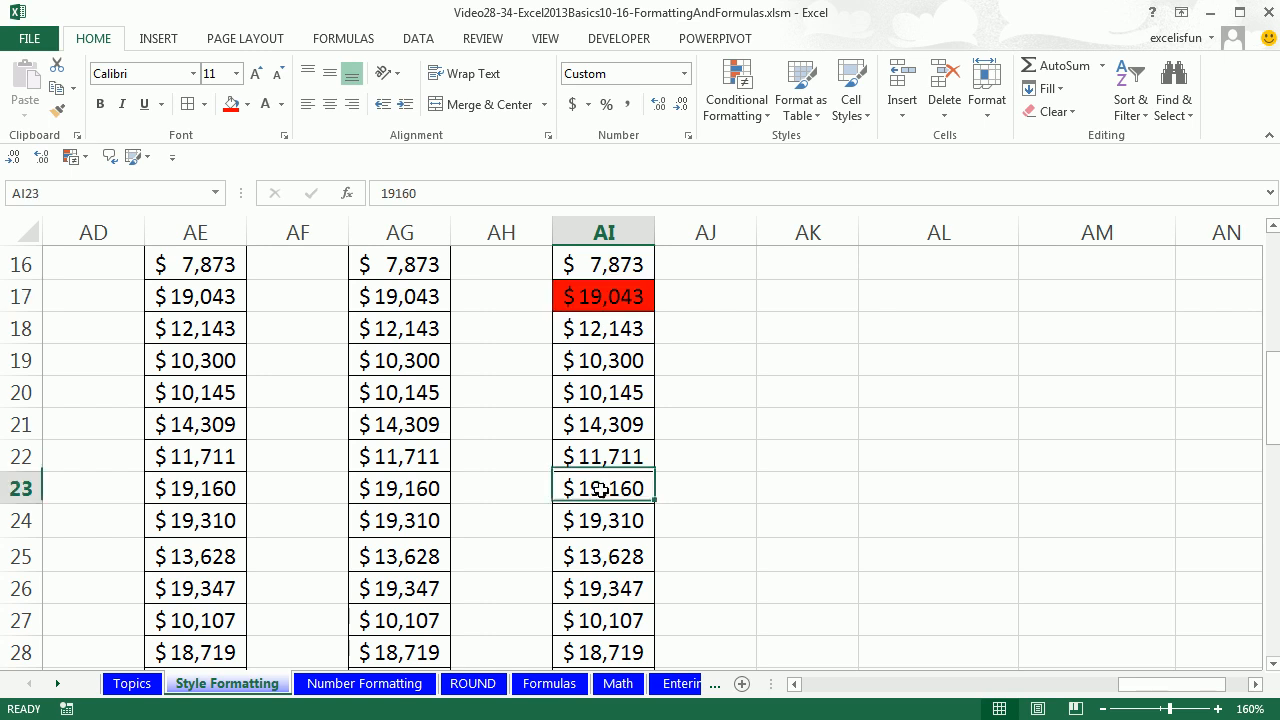
left_click(230, 104)
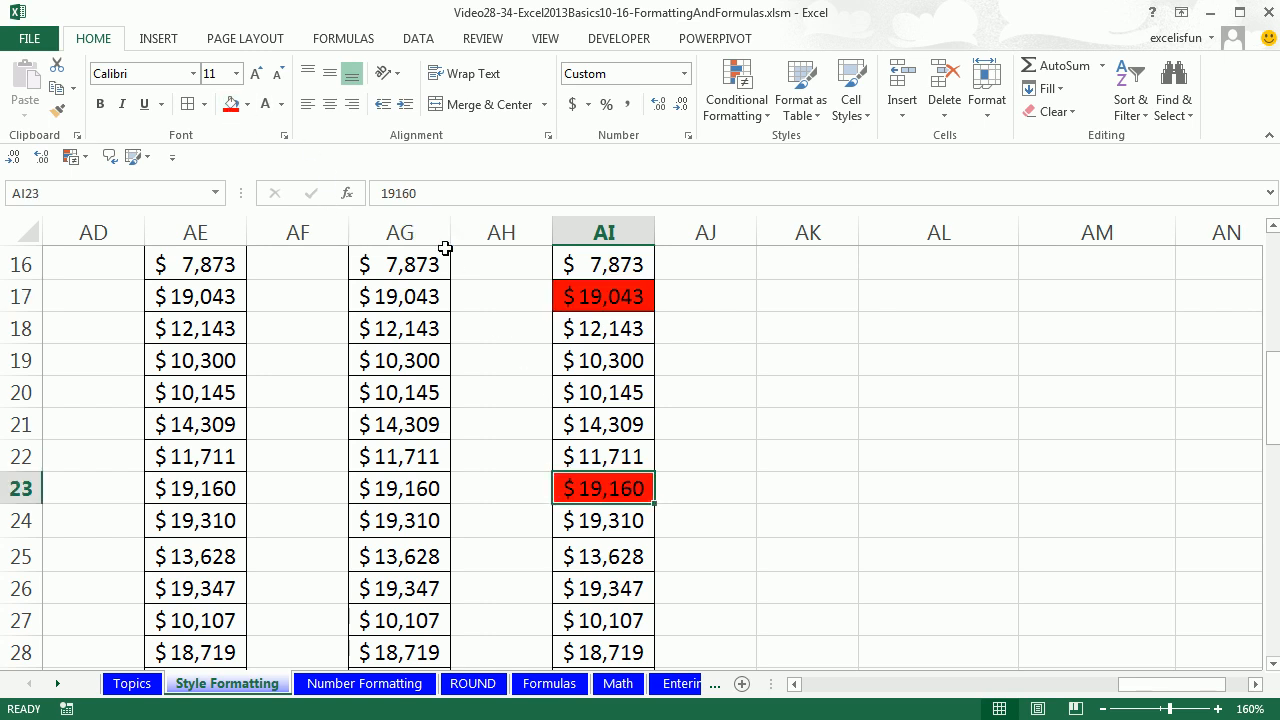
key("ctrl+z")
key("ctrl+z")
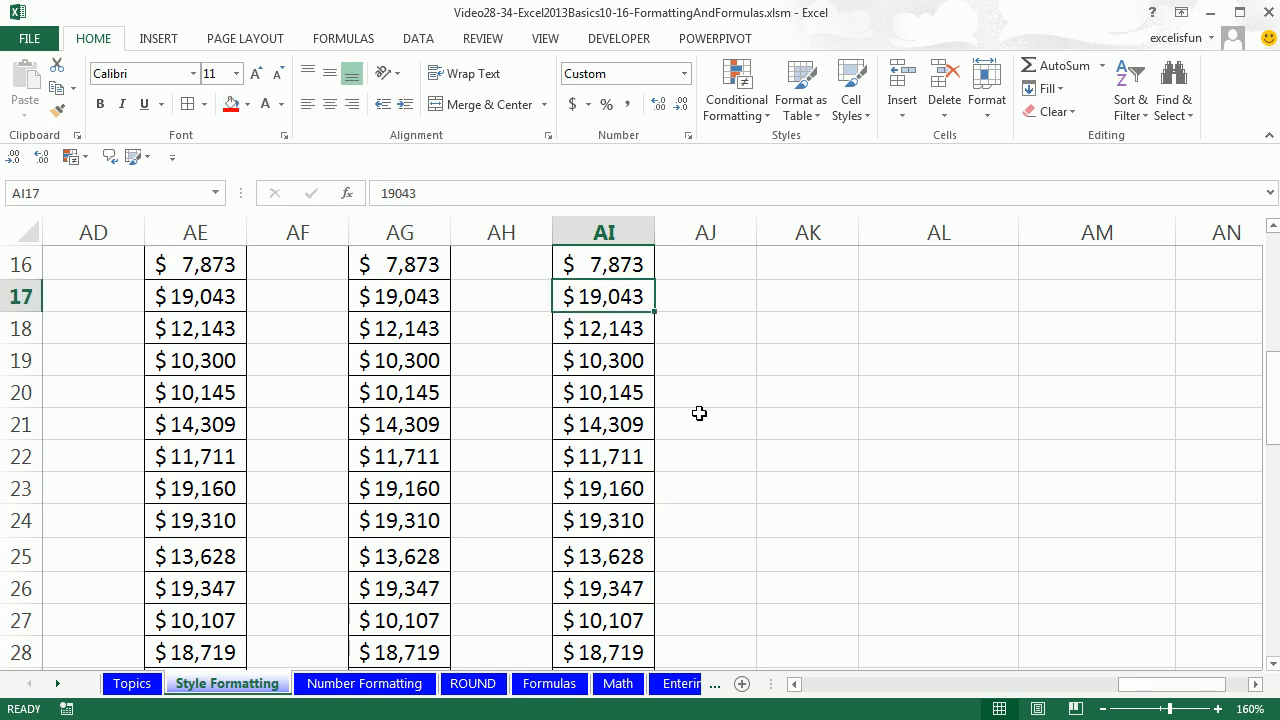
scroll(699, 413, "up", 2)
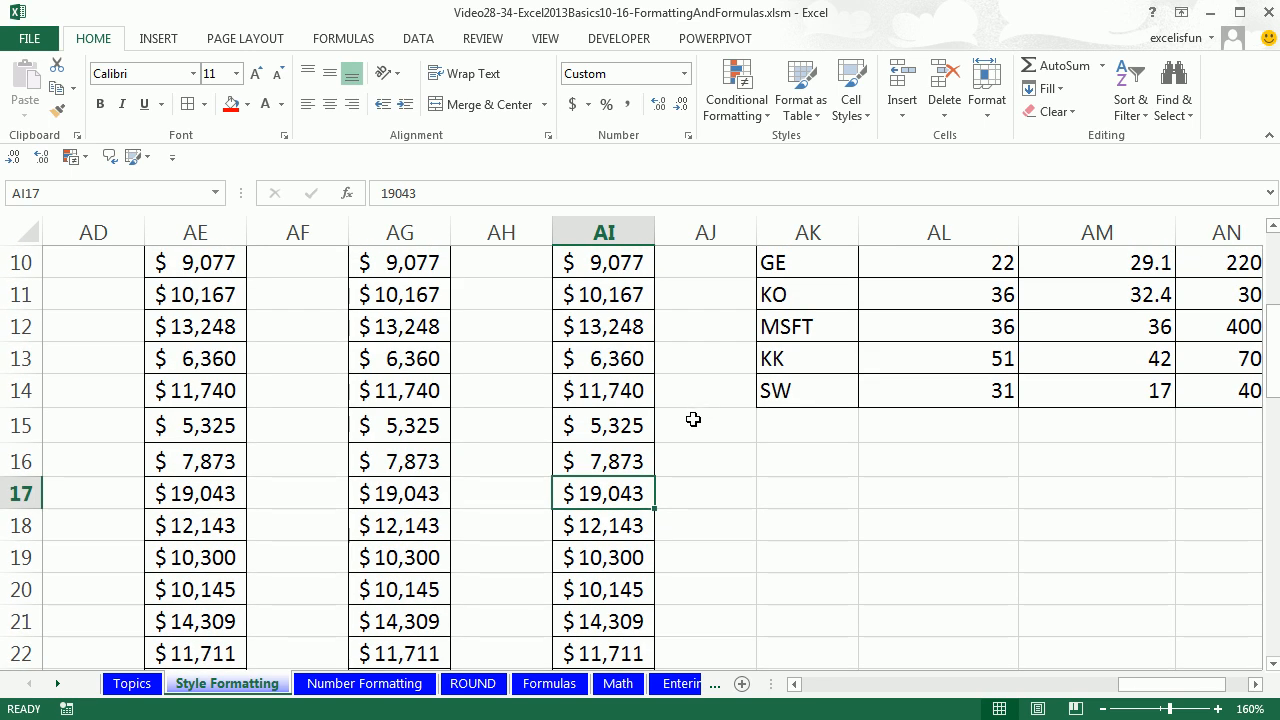
left_click(602, 464)
left_click(605, 428)
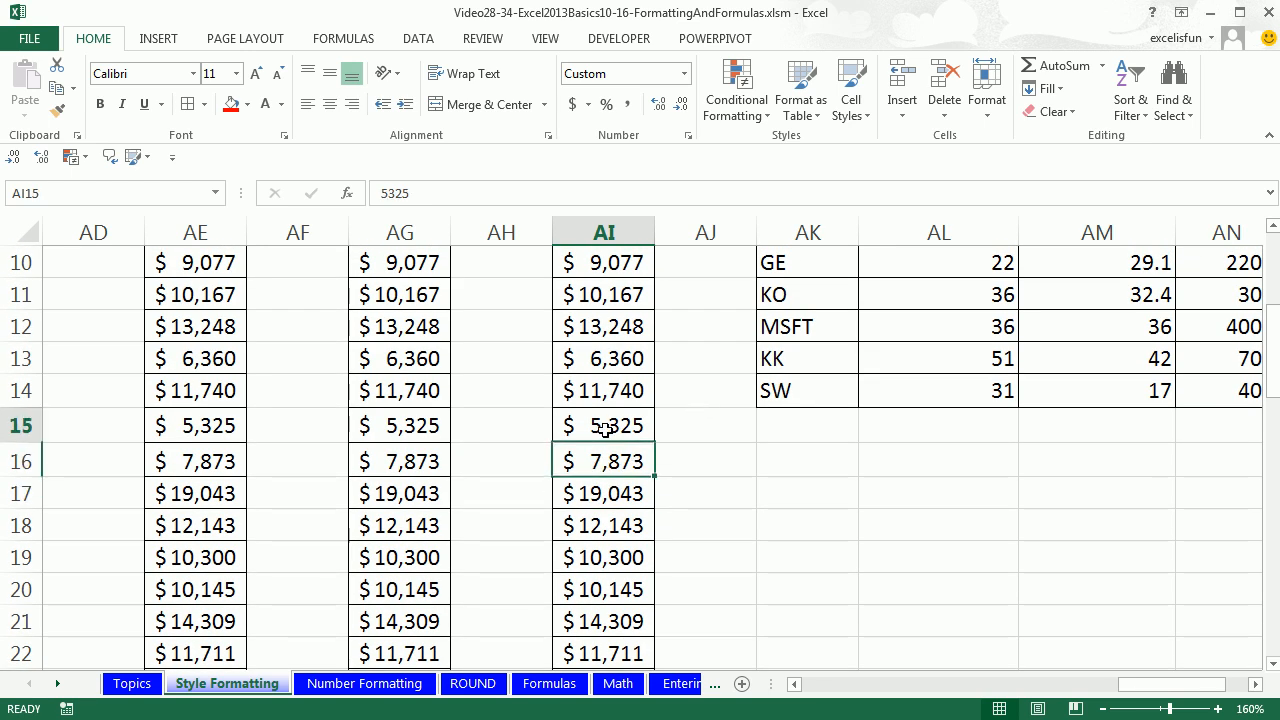
left_click(600, 390)
left_click(598, 358)
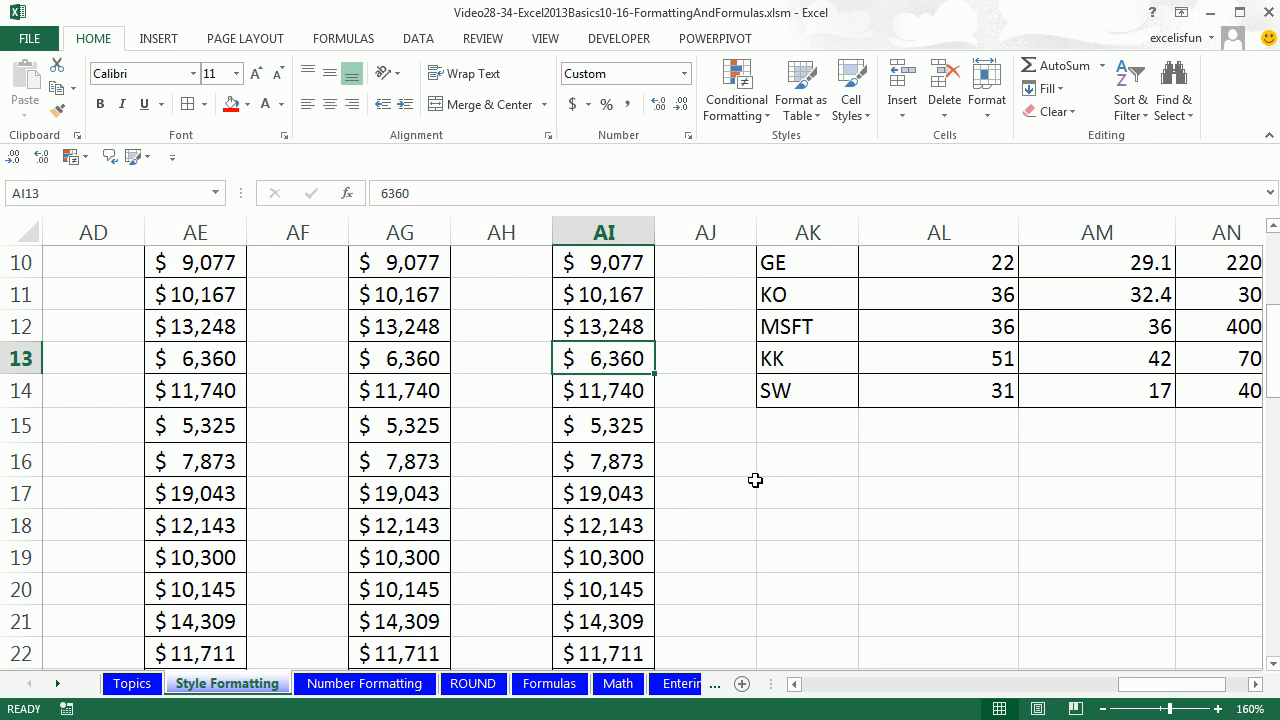
left_click(611, 500)
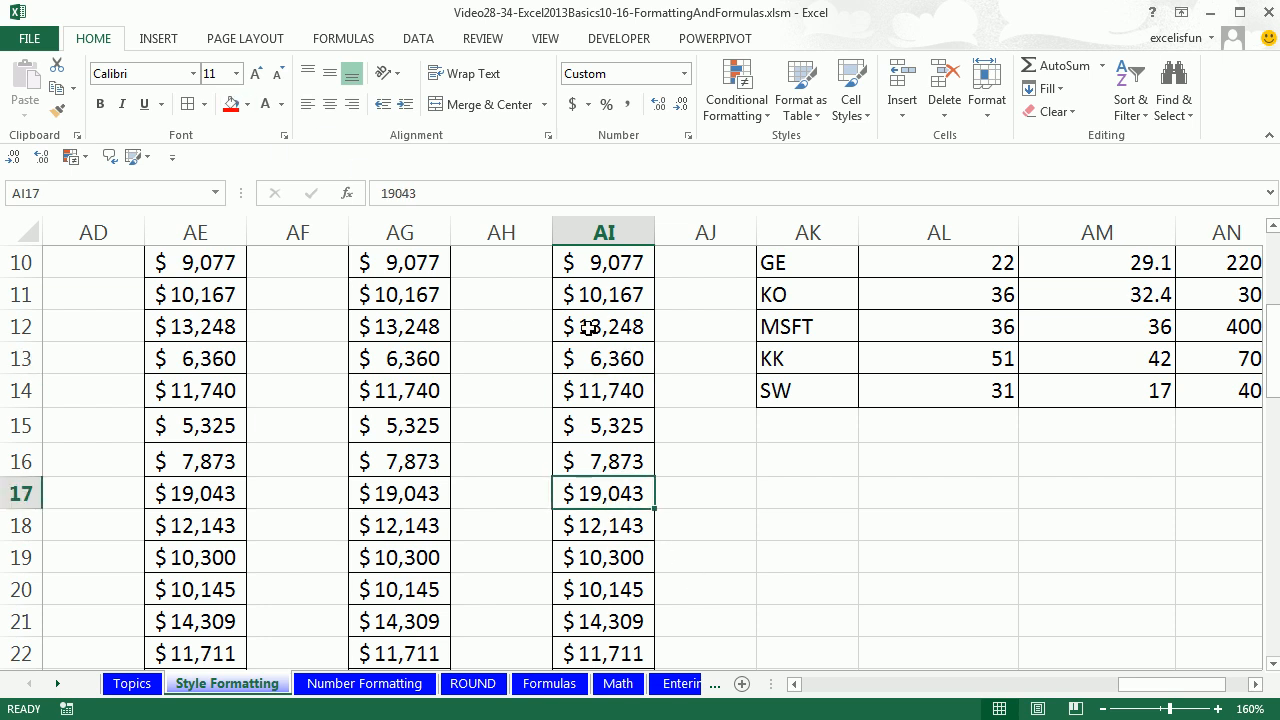
Select the sales values AI9:AI32 under the Greater than 18,000 heading
scroll(586, 330, "up", 1)
left_click(594, 372)
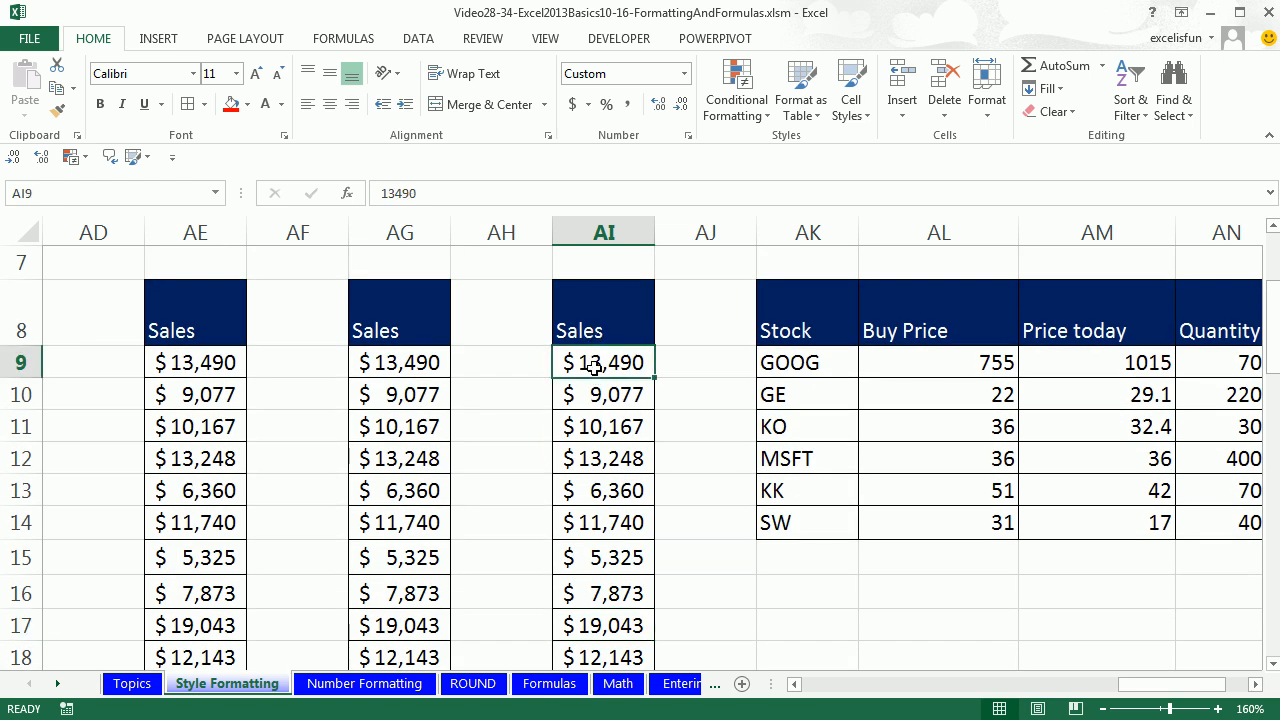
scroll(597, 372, "up", 1)
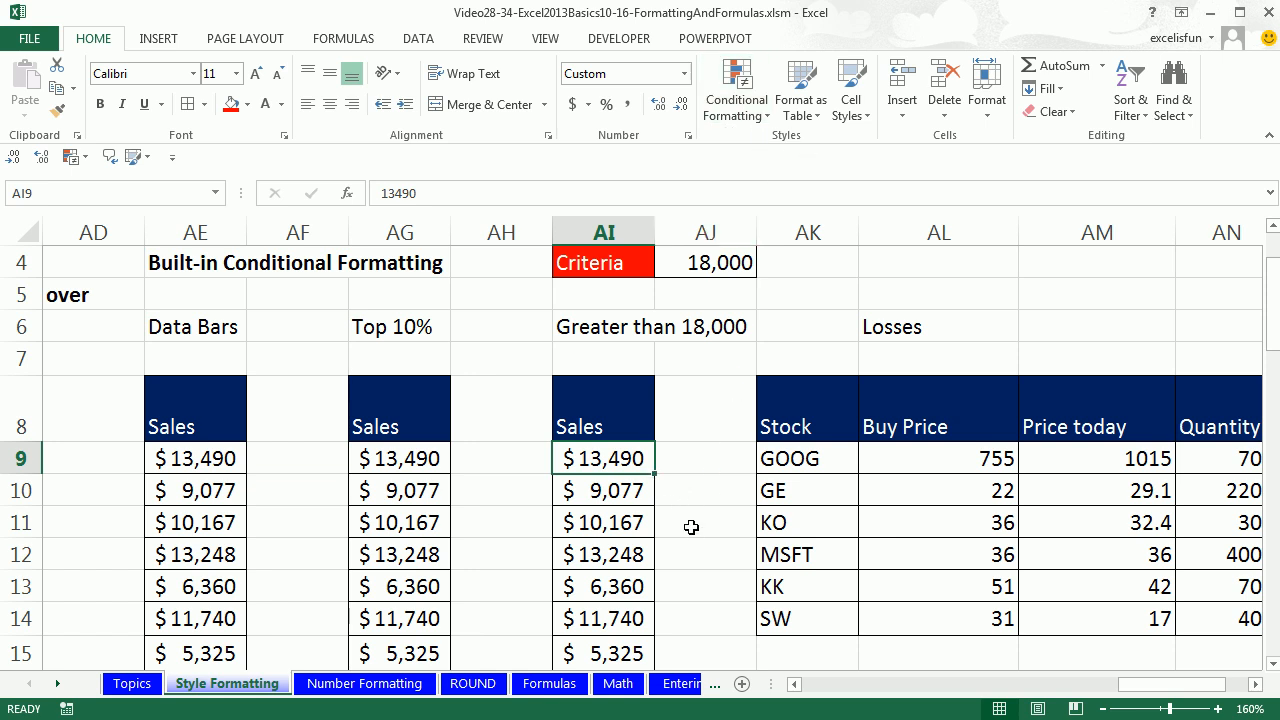
scroll(691, 527, "down", 4)
scroll(688, 525, "down", 3)
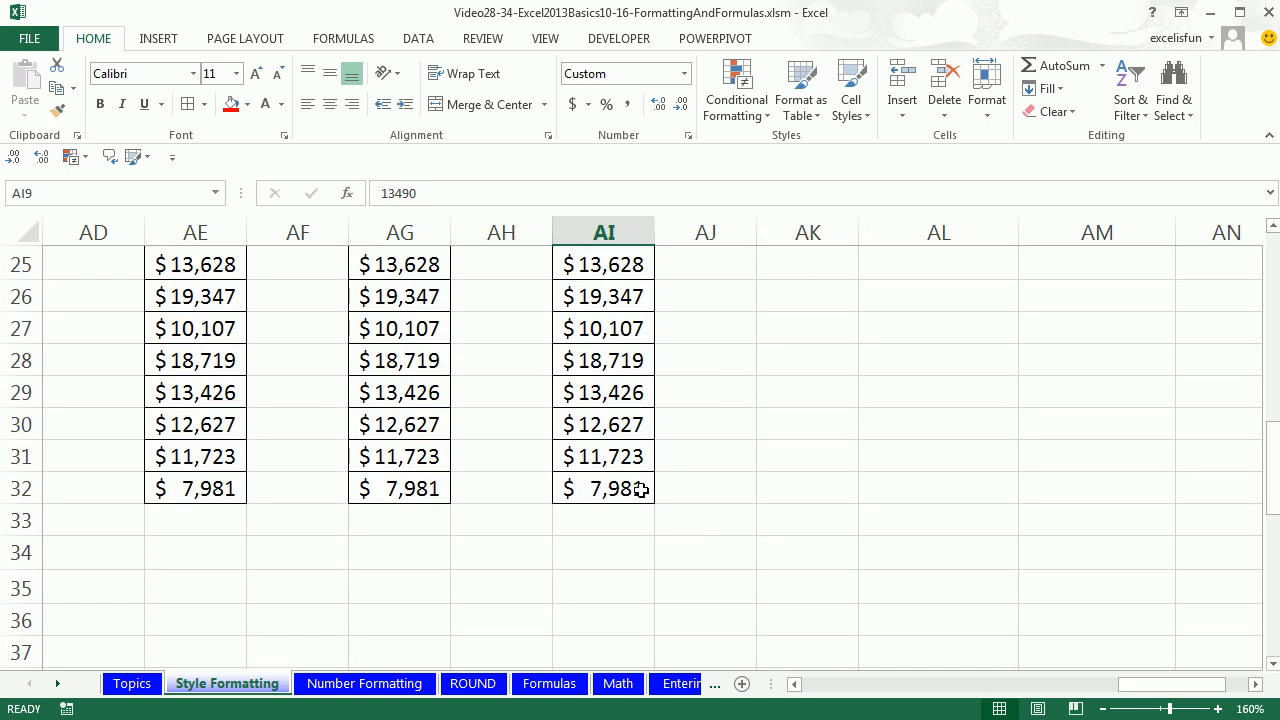
left_click(601, 488, "shift")
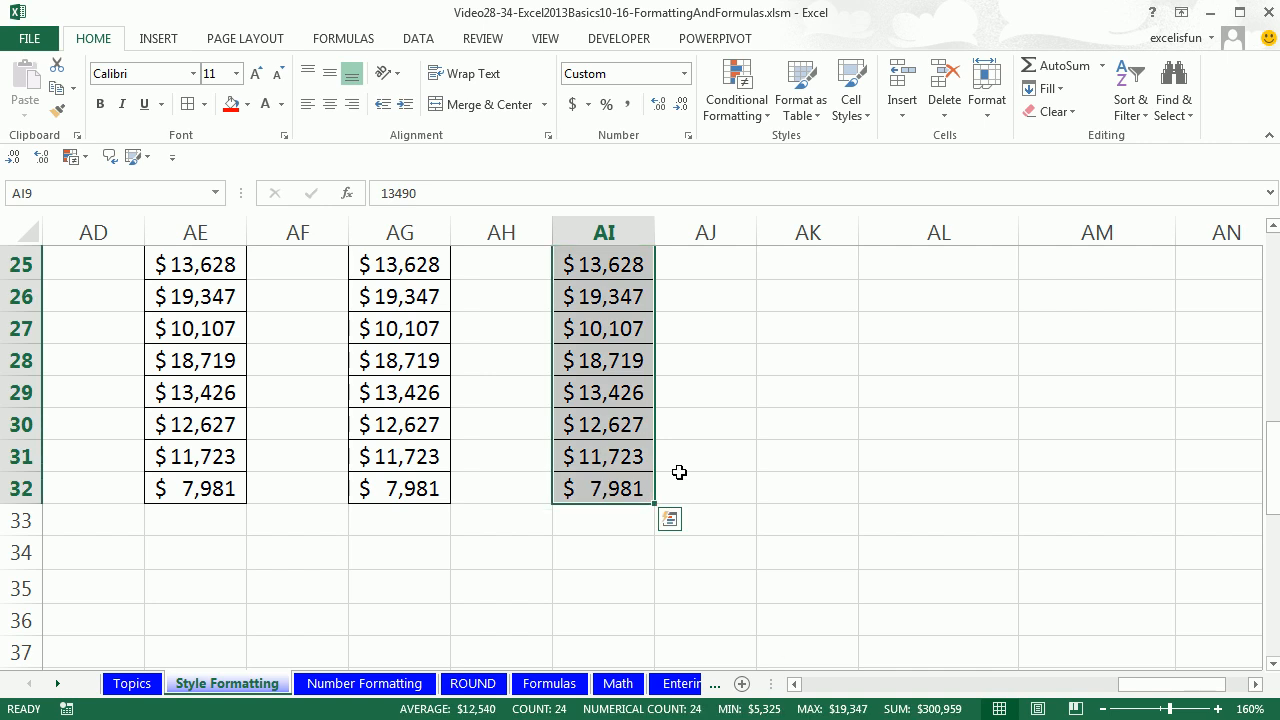
scroll(678, 468, "up", 7)
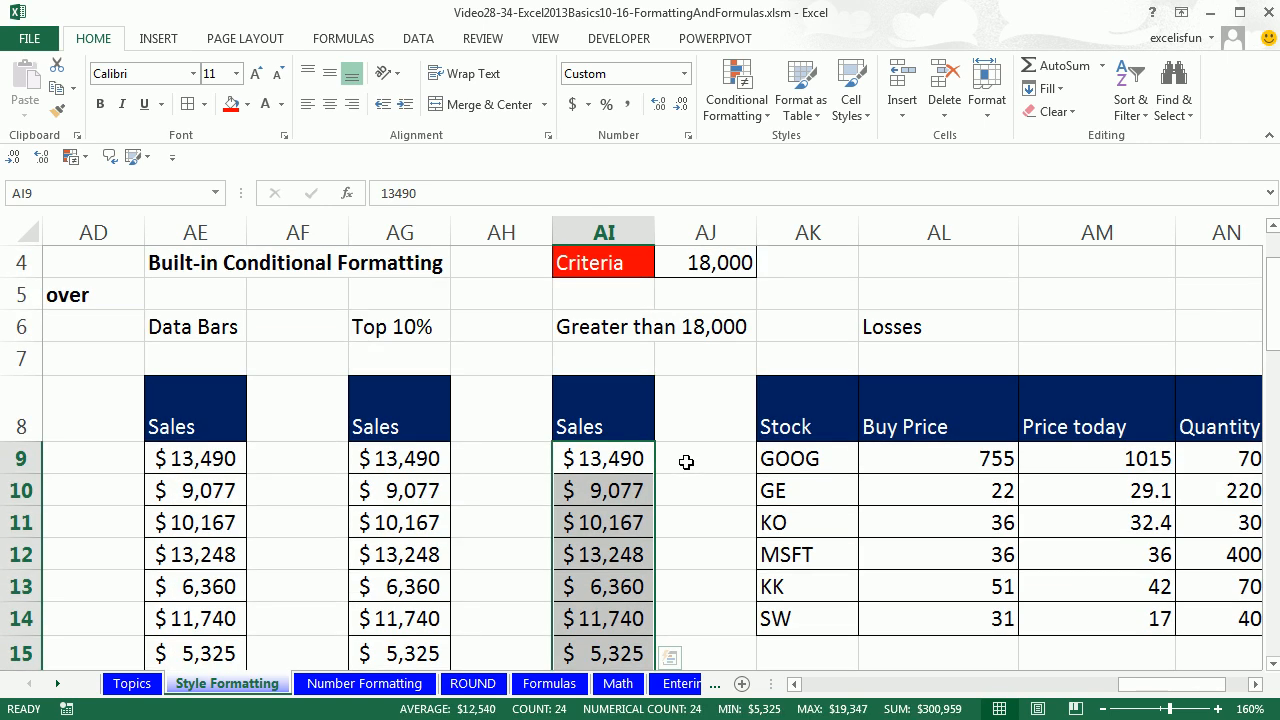
scroll(686, 461, "up", 1)
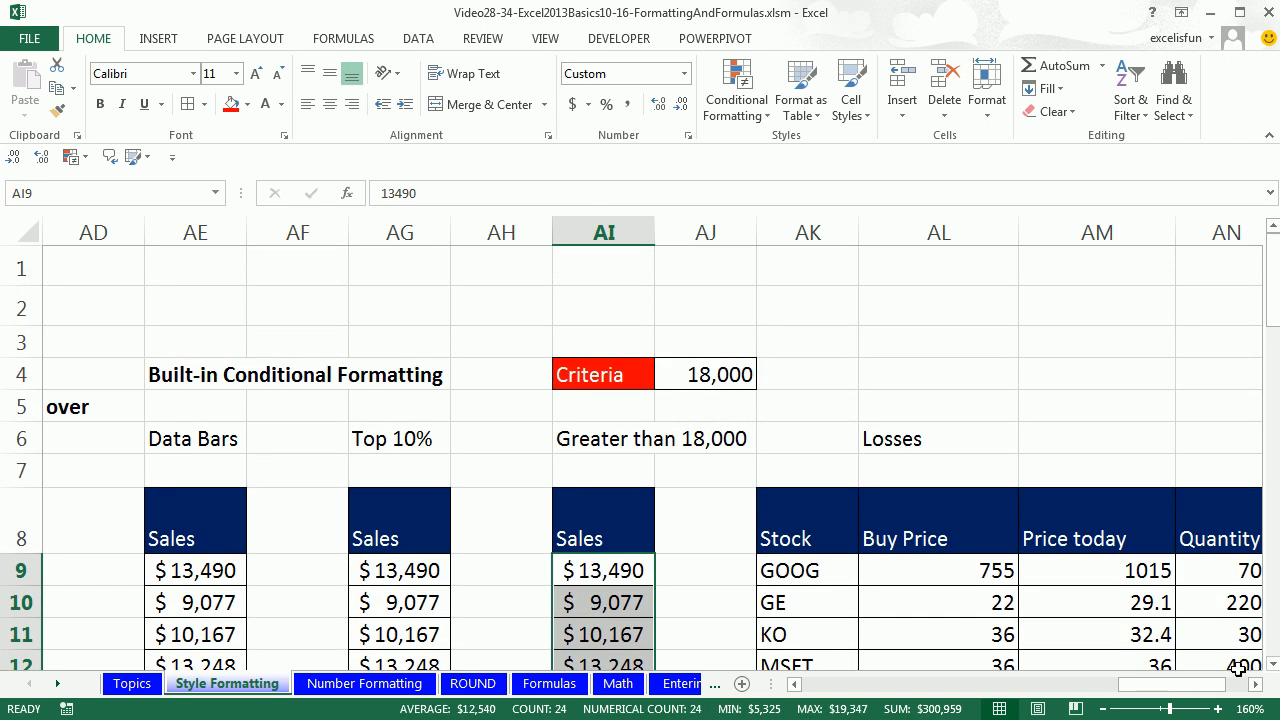
left_click(1273, 664)
left_click(1273, 664)
left_click(1273, 665)
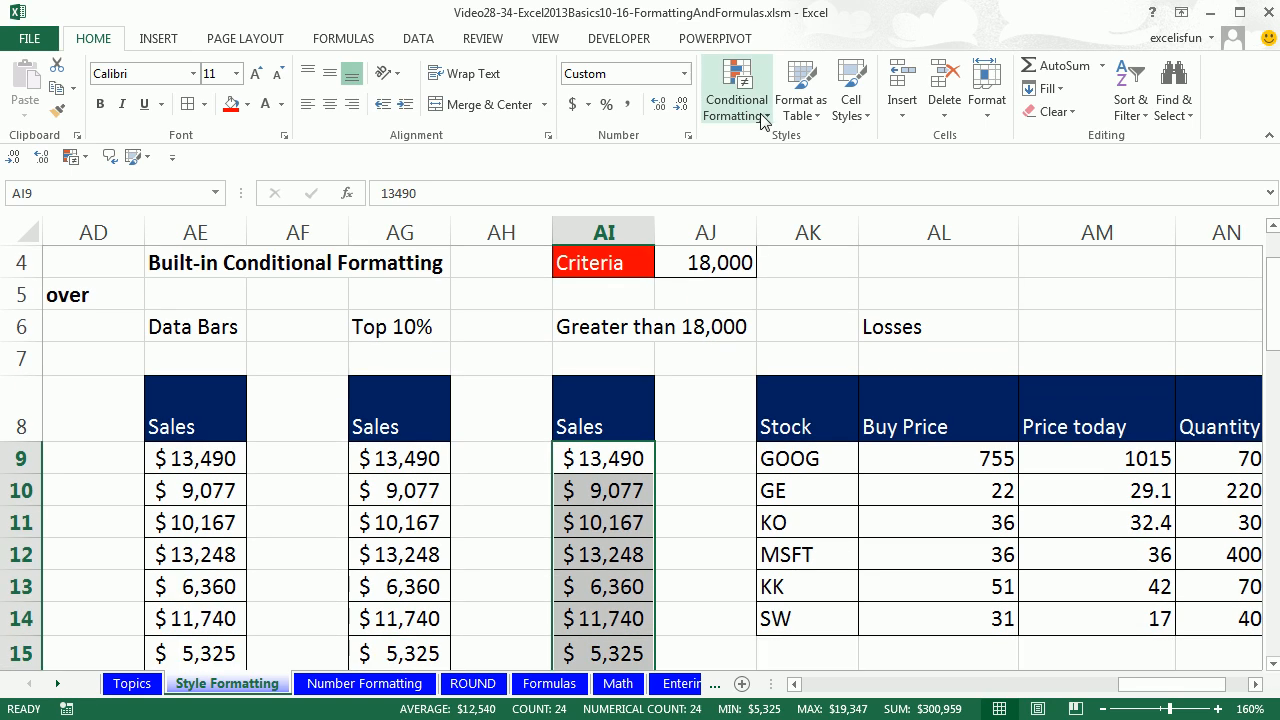
Start a Greater Than highlight rule for the selected sales, using criteria cell AJ4 as the threshold
left_click(764, 110)
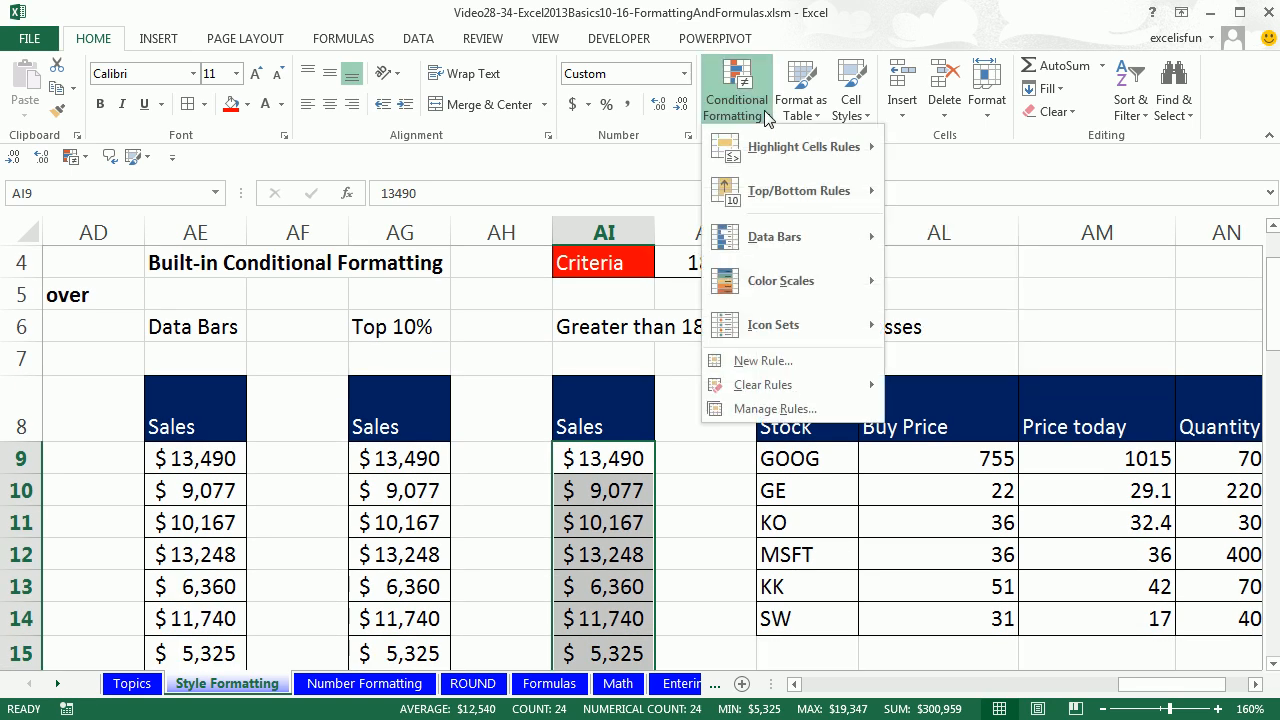
mouse_move(785, 148)
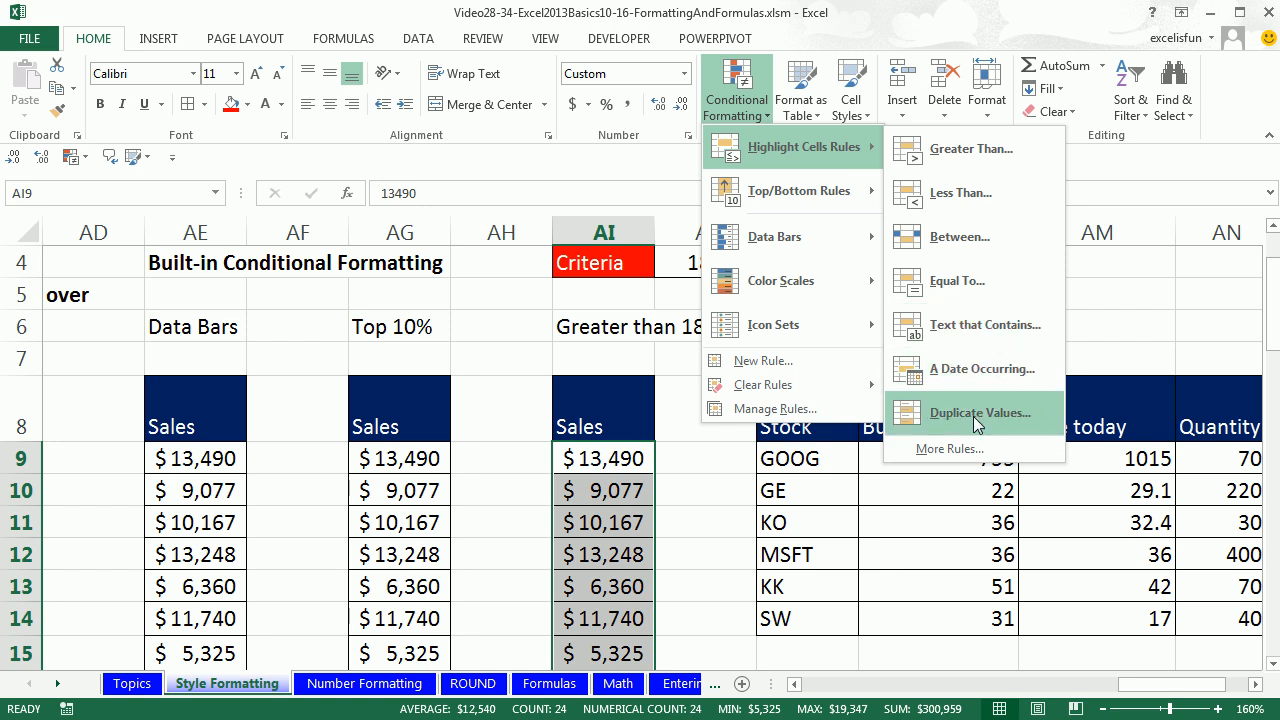
mouse_move(832, 205)
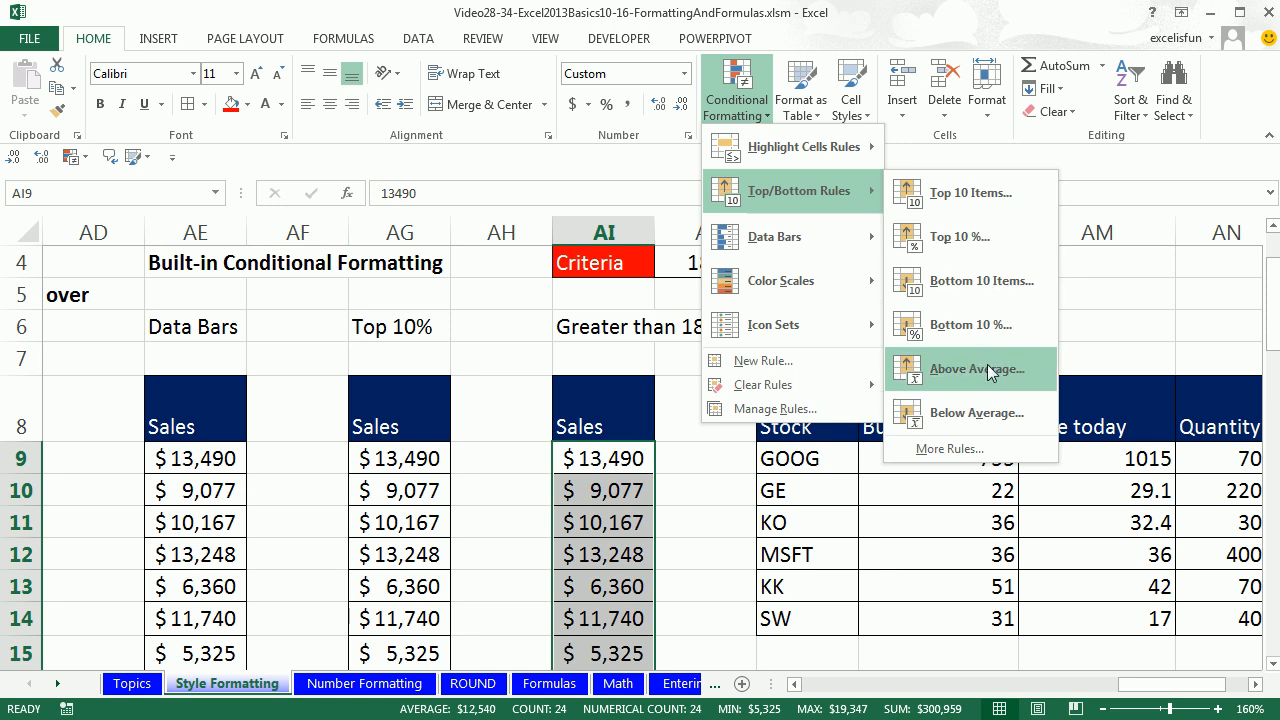
mouse_move(807, 147)
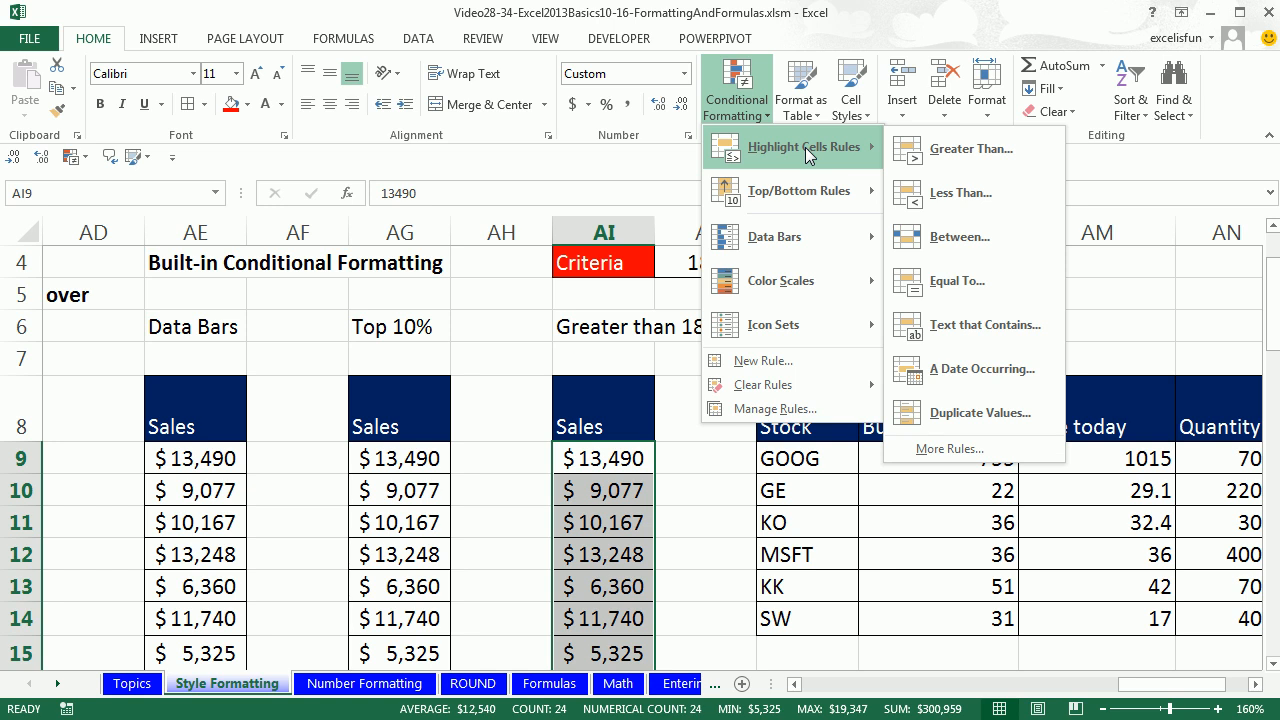
left_click(940, 150)
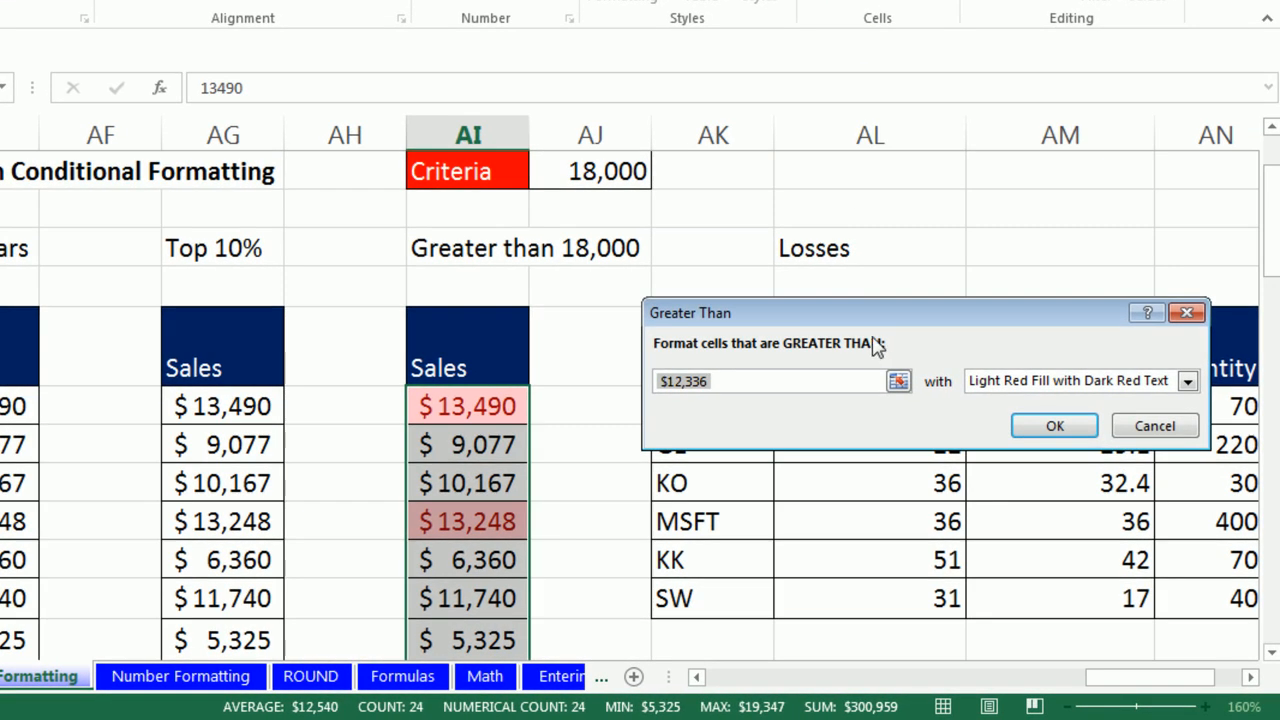
left_click_drag(880, 314, 825, 250)
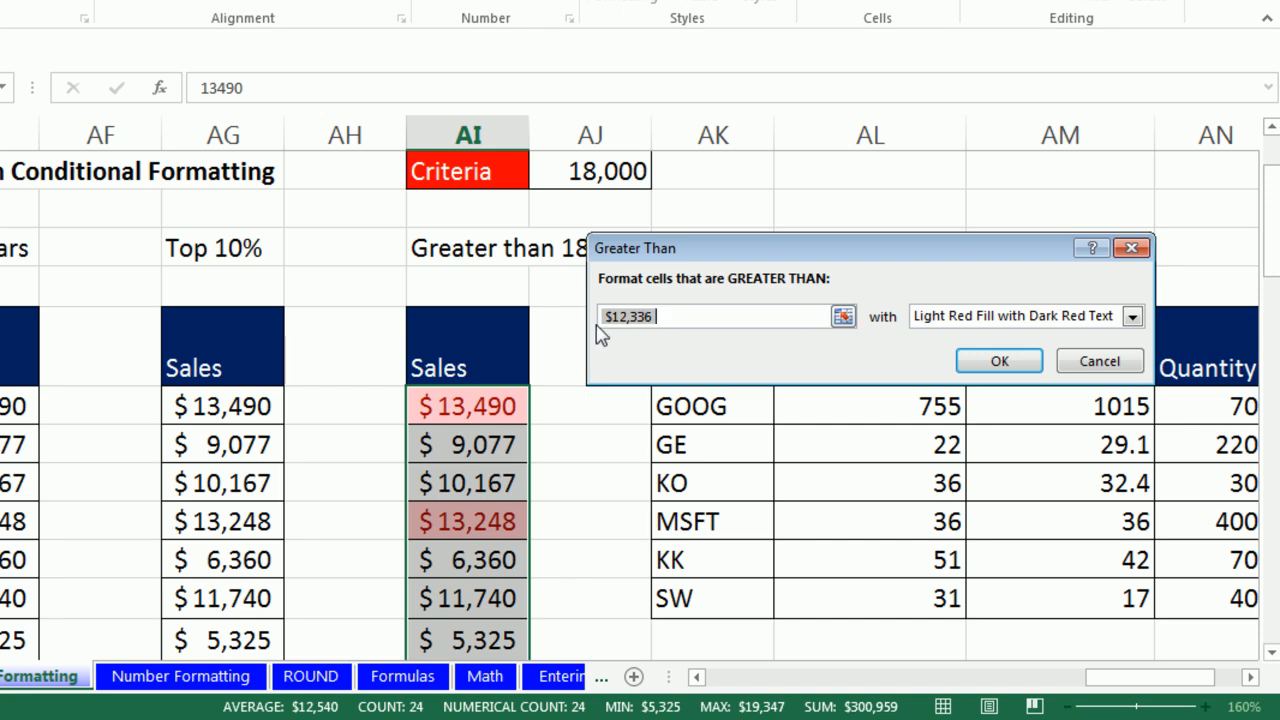
left_click(590, 171)
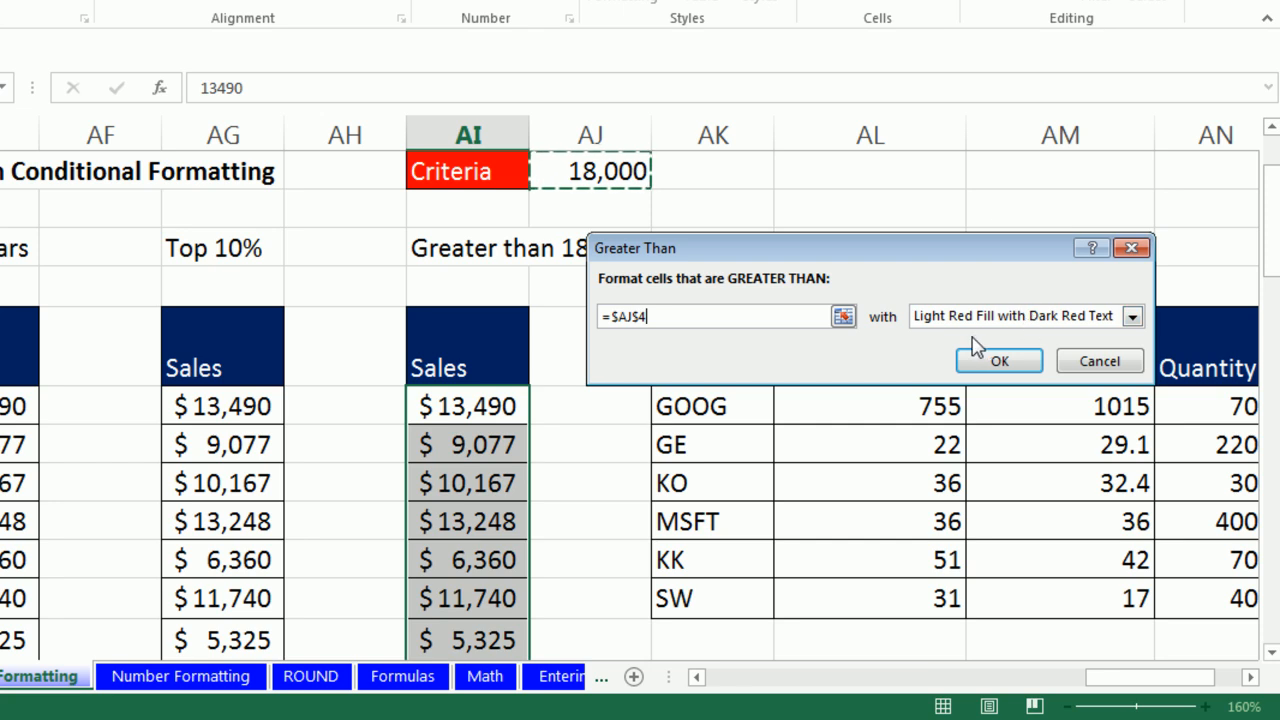
Give the Greater Than rule a custom format with red fill and white font, and apply it to the sales column
left_click(1133, 317)
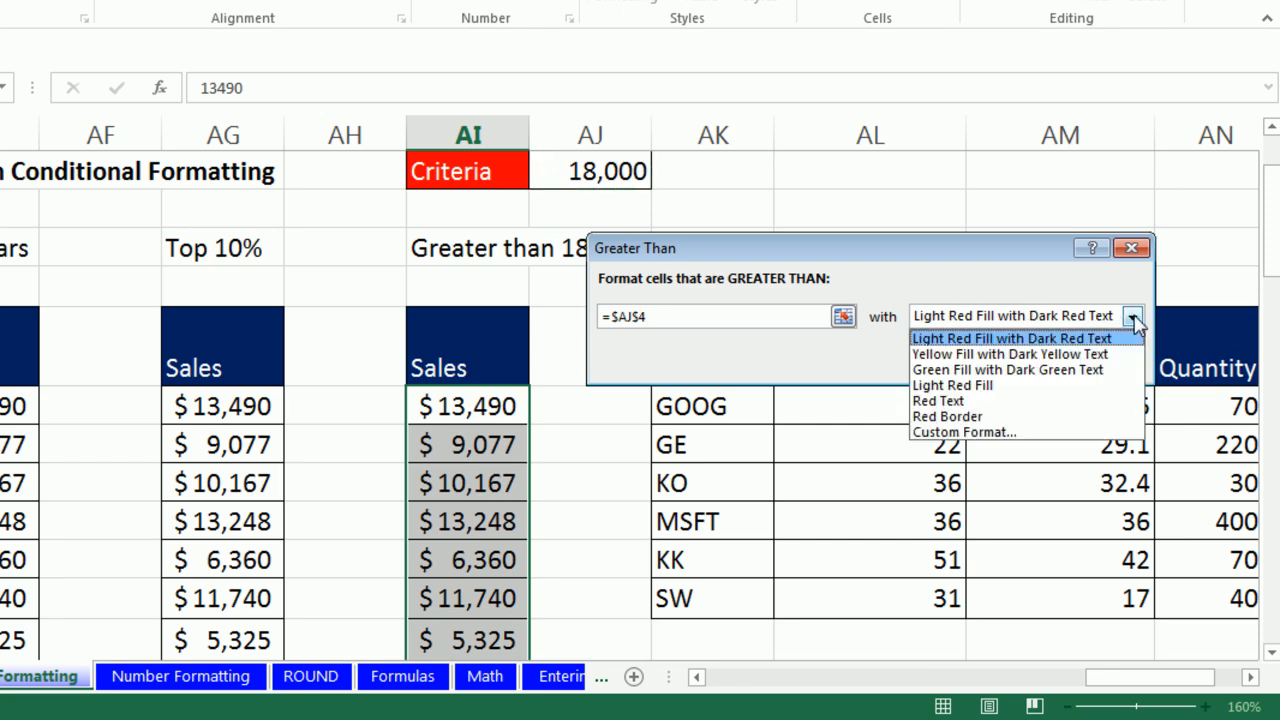
left_click(971, 436)
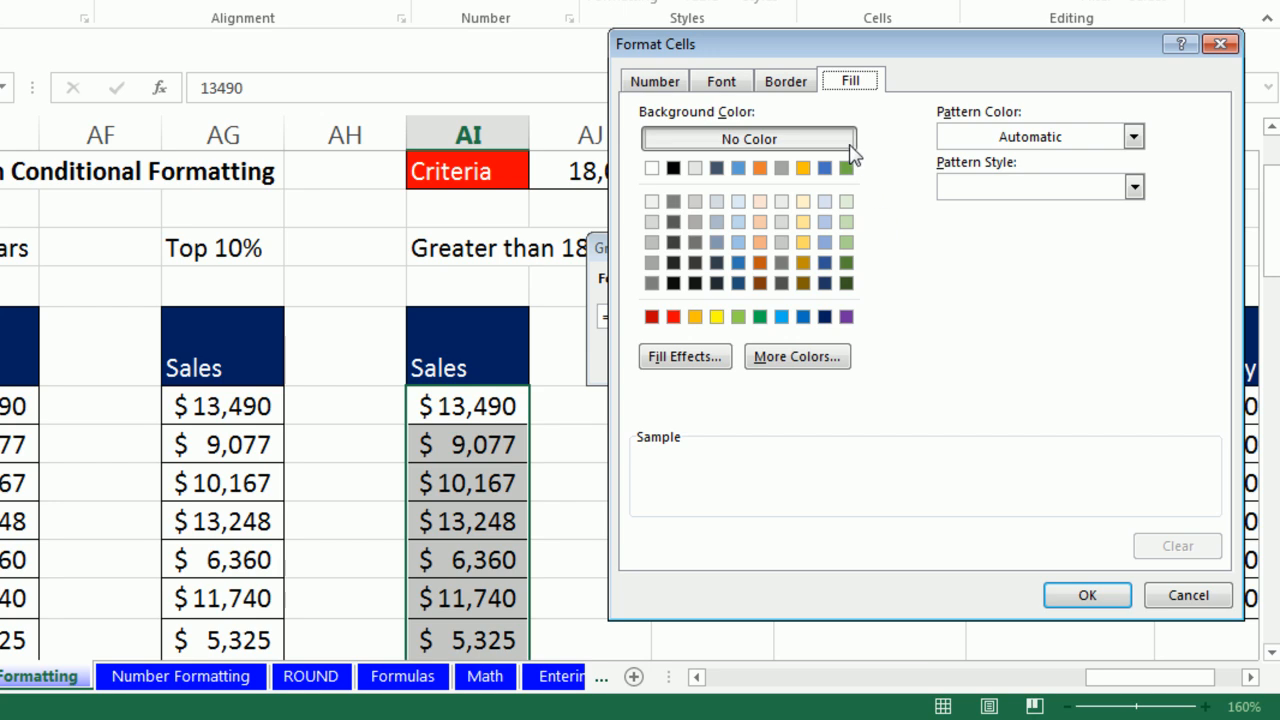
left_click(673, 317)
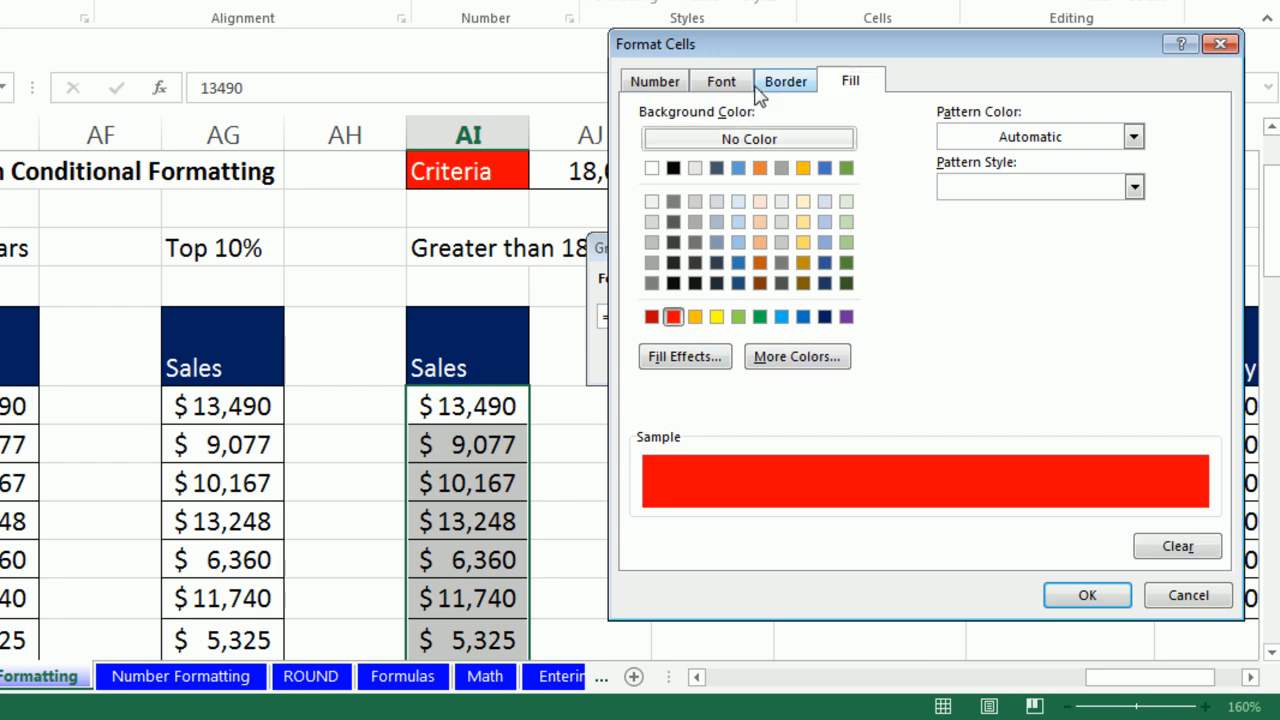
left_click(723, 82)
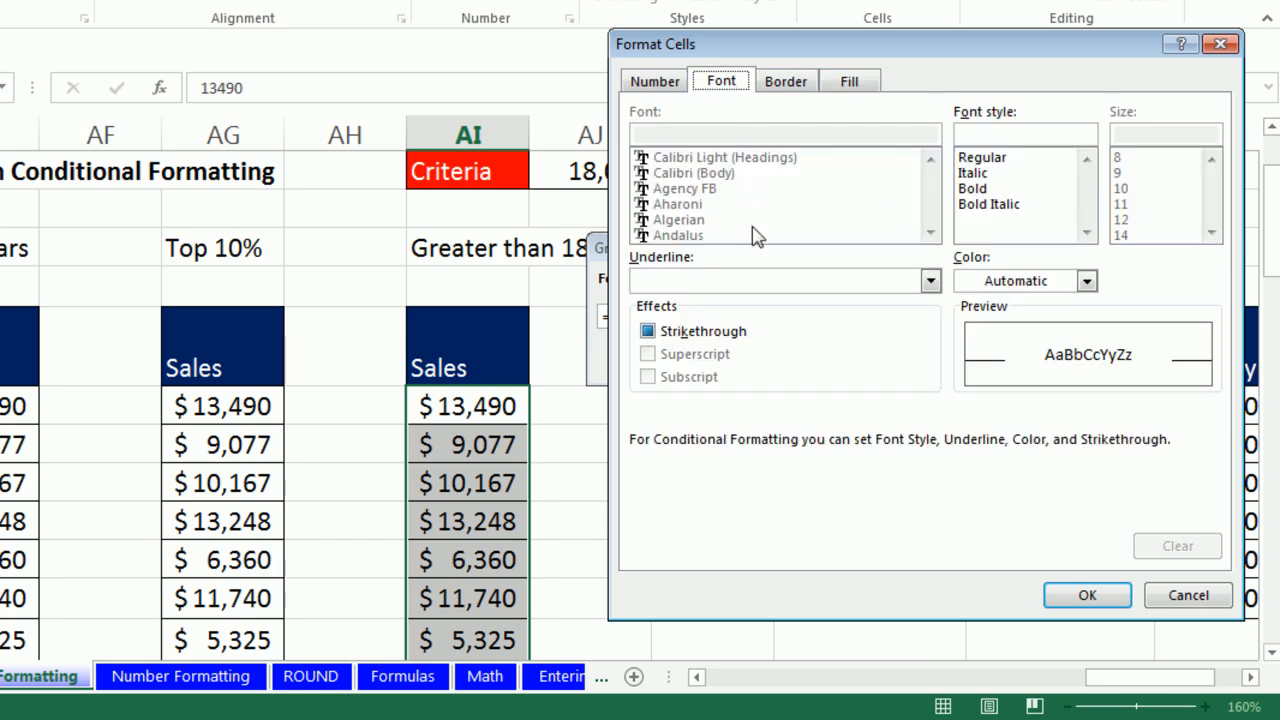
left_click(1000, 281)
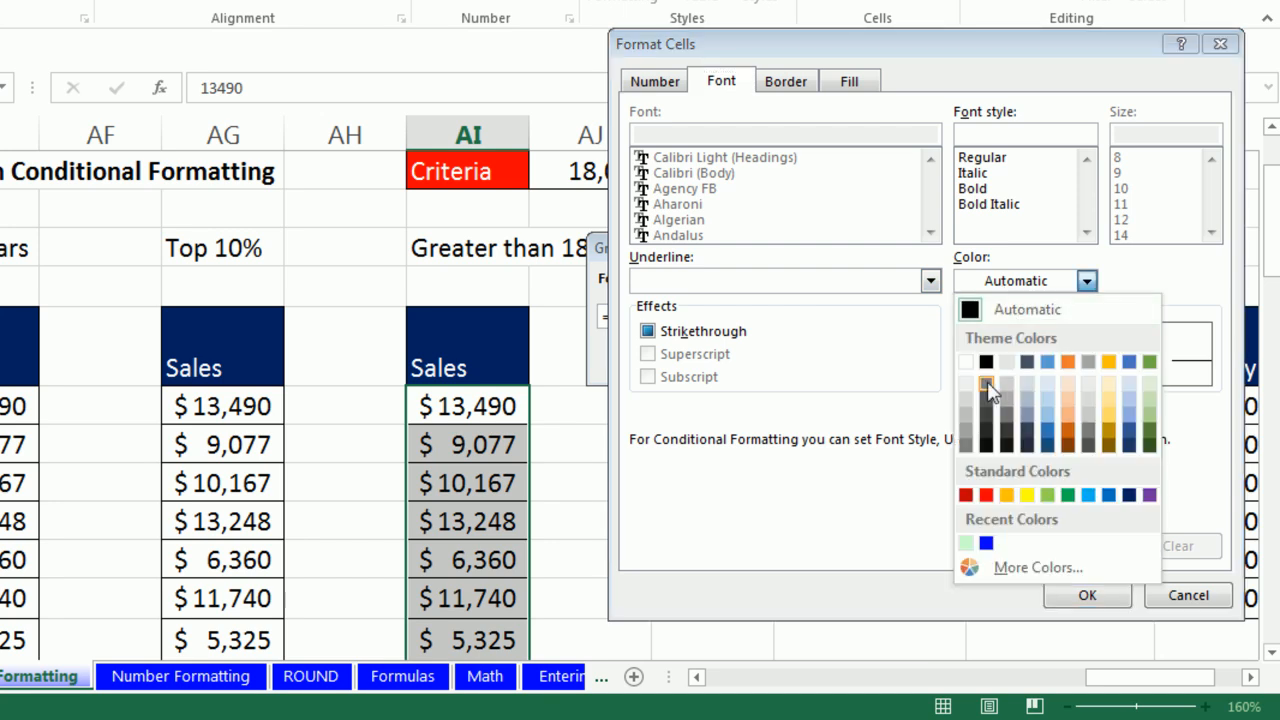
left_click(973, 368)
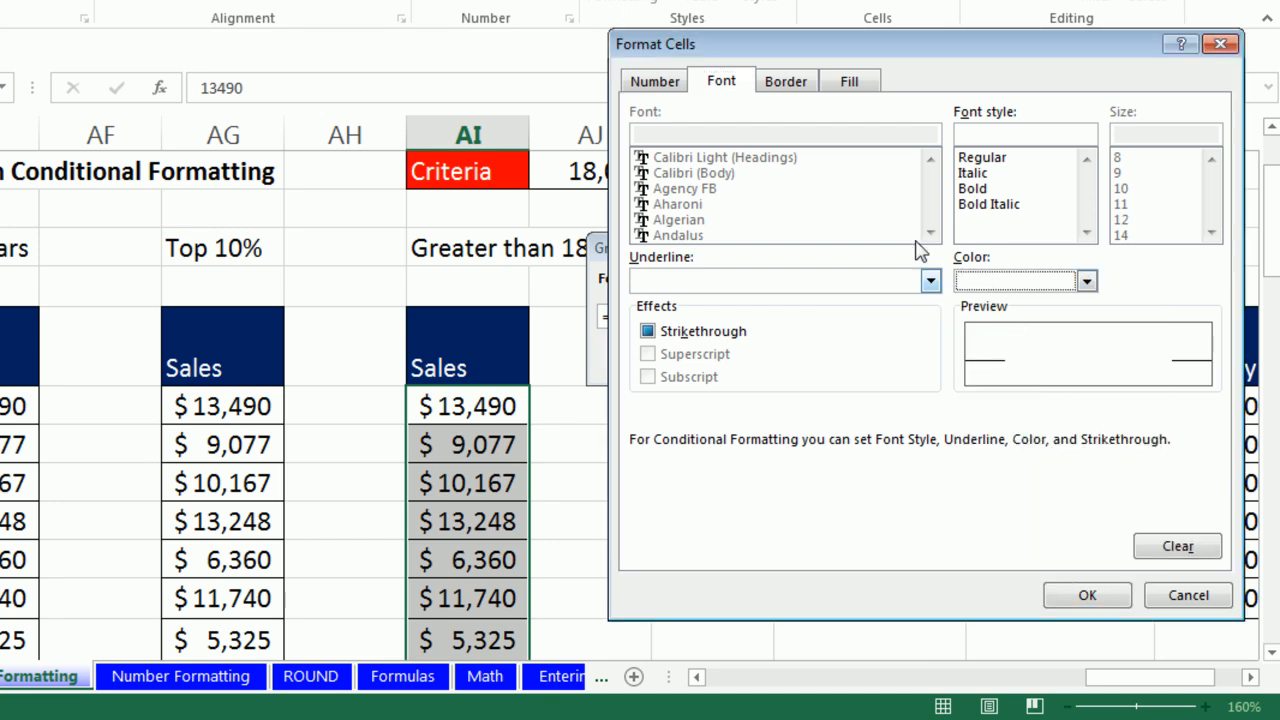
left_click(856, 84)
left_click(1090, 600)
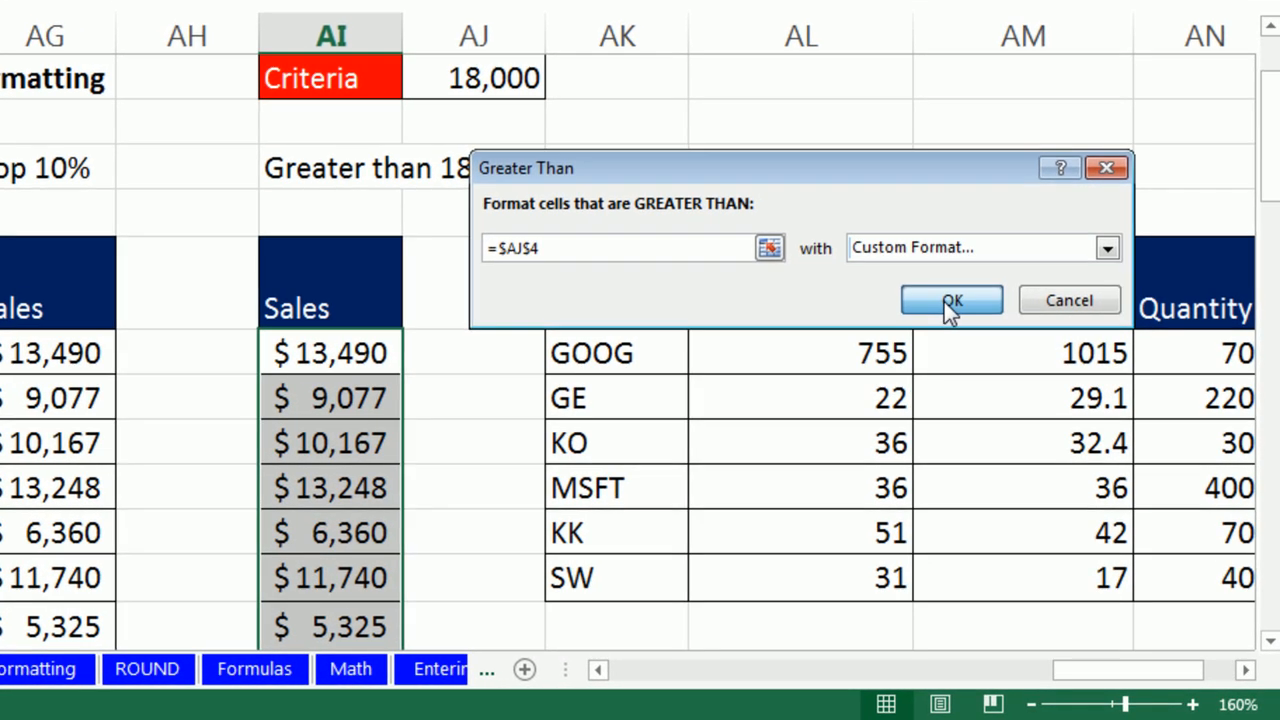
left_click(999, 361)
scroll(410, 348, "down", 5)
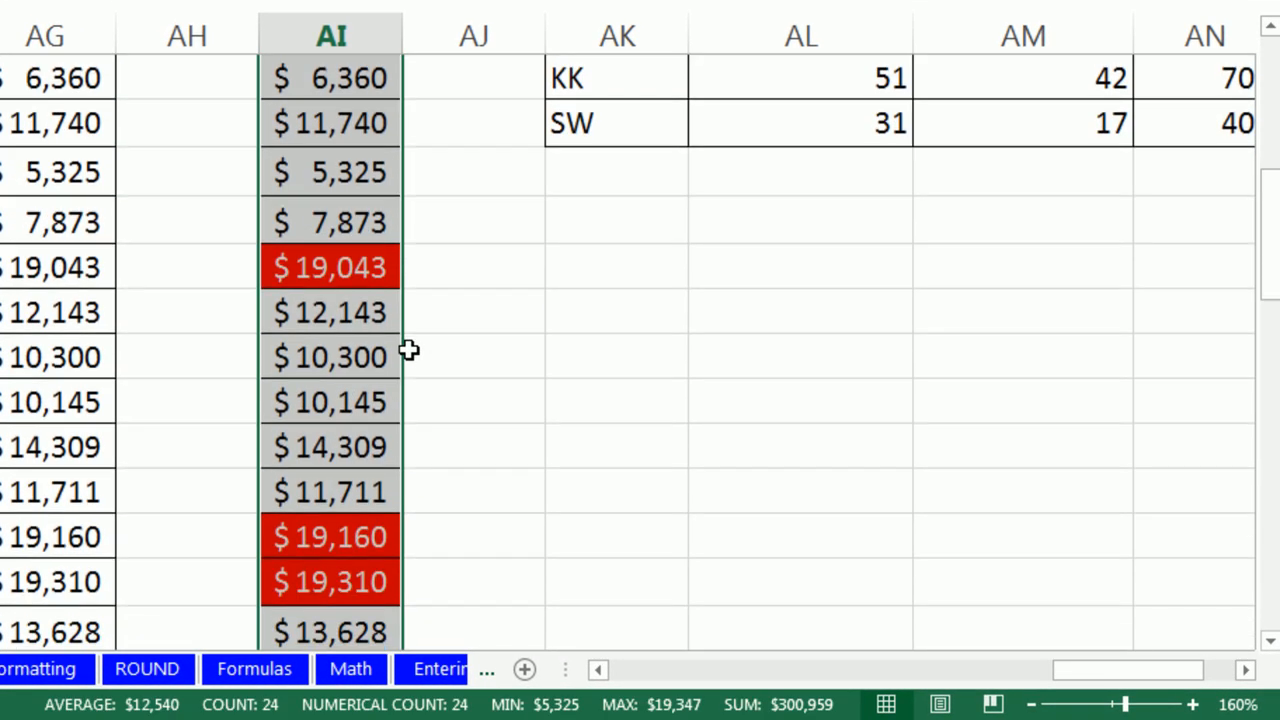
Test the highlight rule by entering 19000 in sales cell AI9, and undo the entry
scroll(403, 375, "down", 1)
scroll(403, 375, "up", 5)
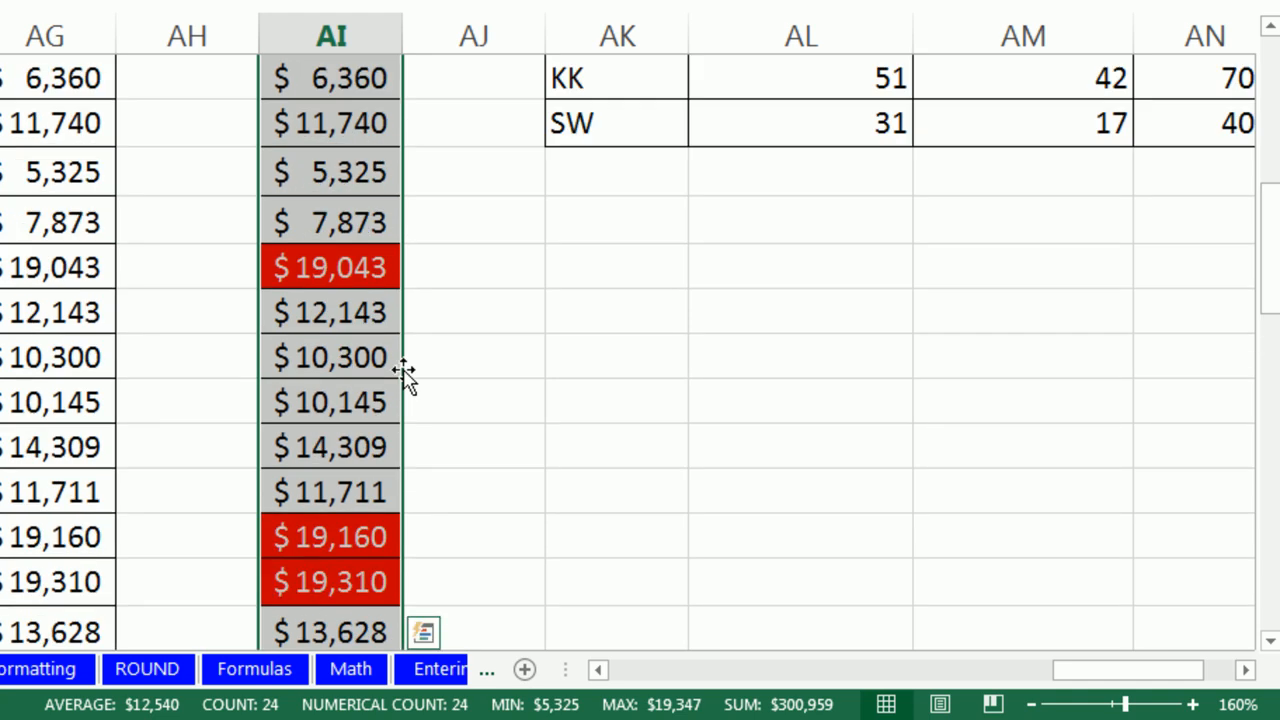
scroll(401, 377, "up", 1)
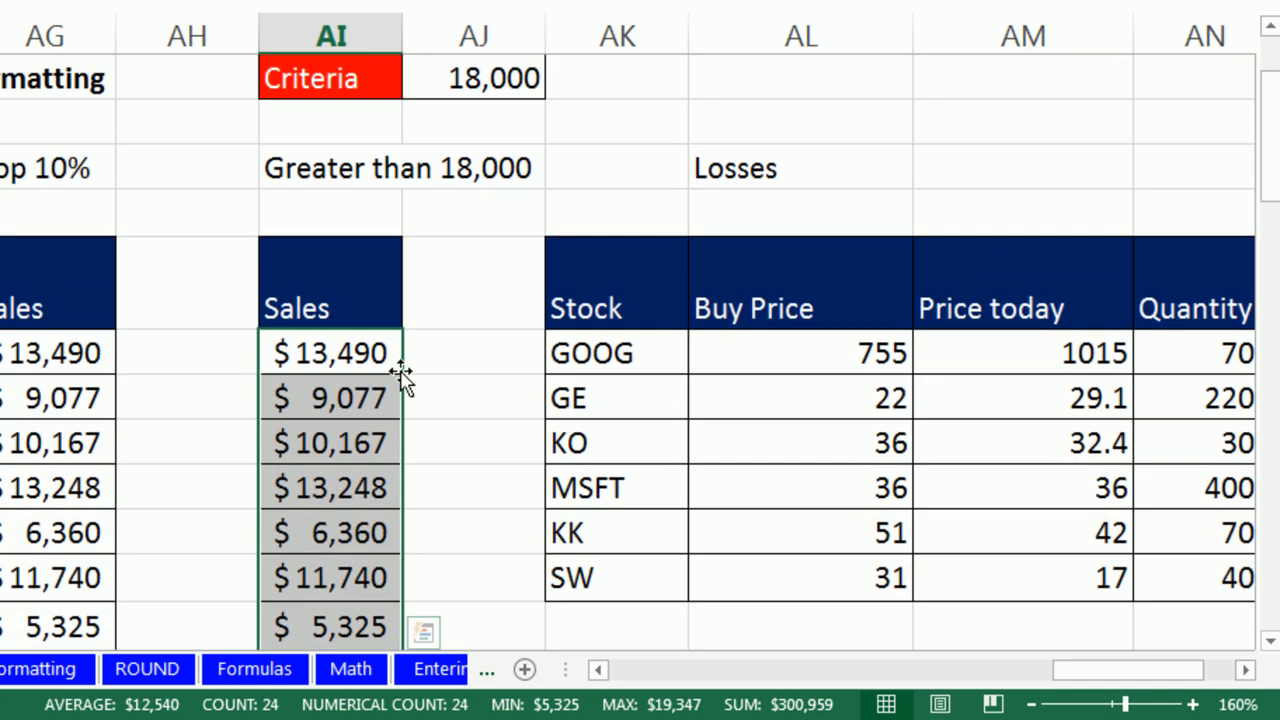
left_click(362, 357)
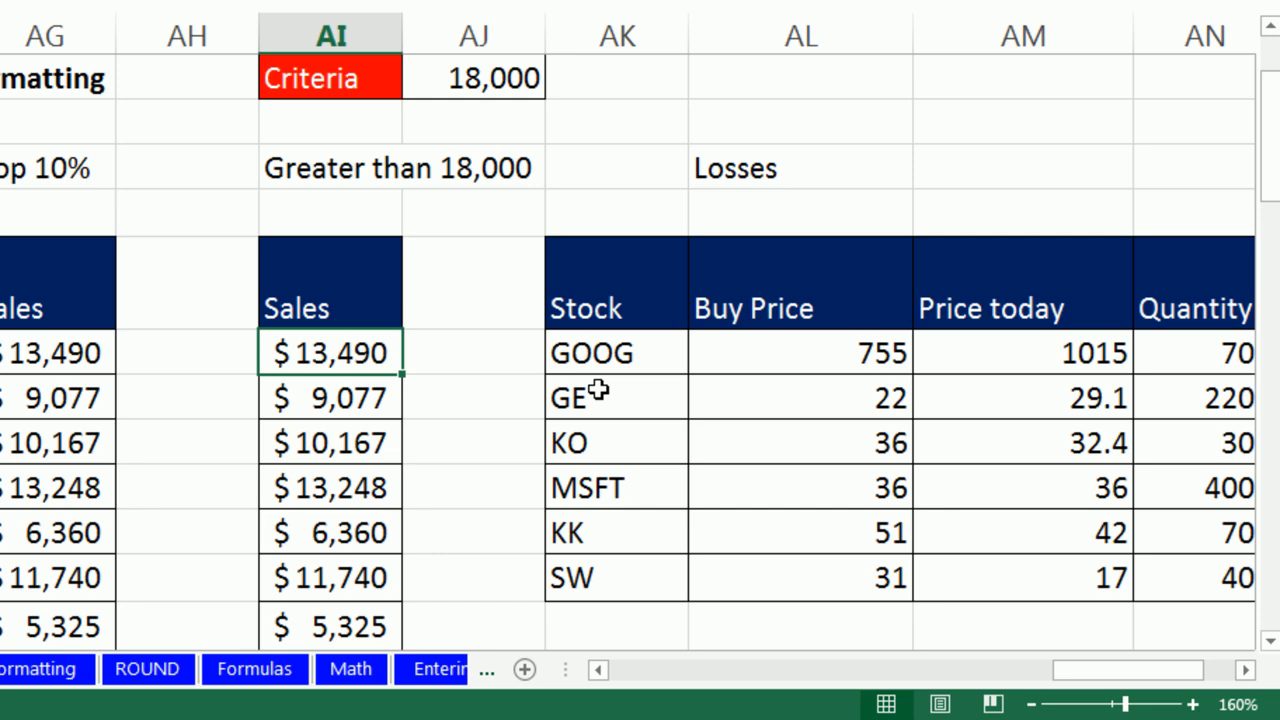
type("19000")
key("ctrl+Return")
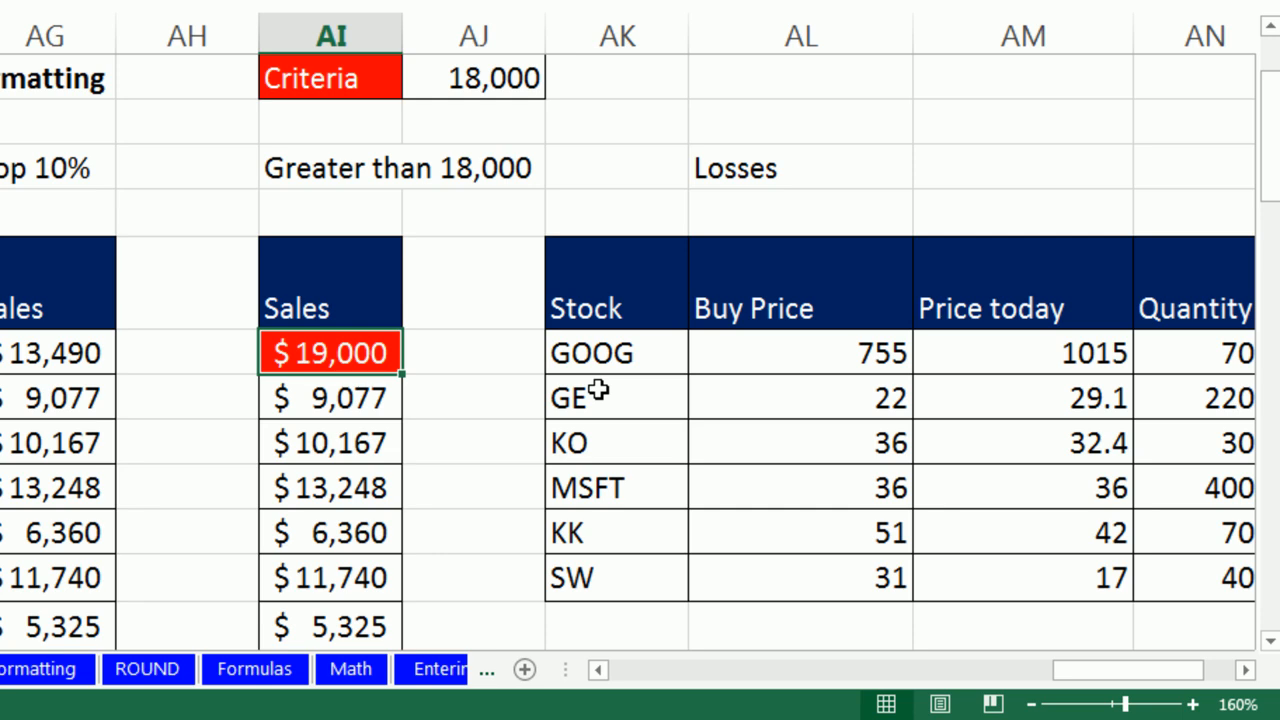
key("ctrl+z")
Test the highlight rule by entering 1 in the highlighted sales cell AI17, and undo the entry
scroll(480, 420, "down", 2)
left_click(353, 397)
type("1")
key("ctrl+Return")
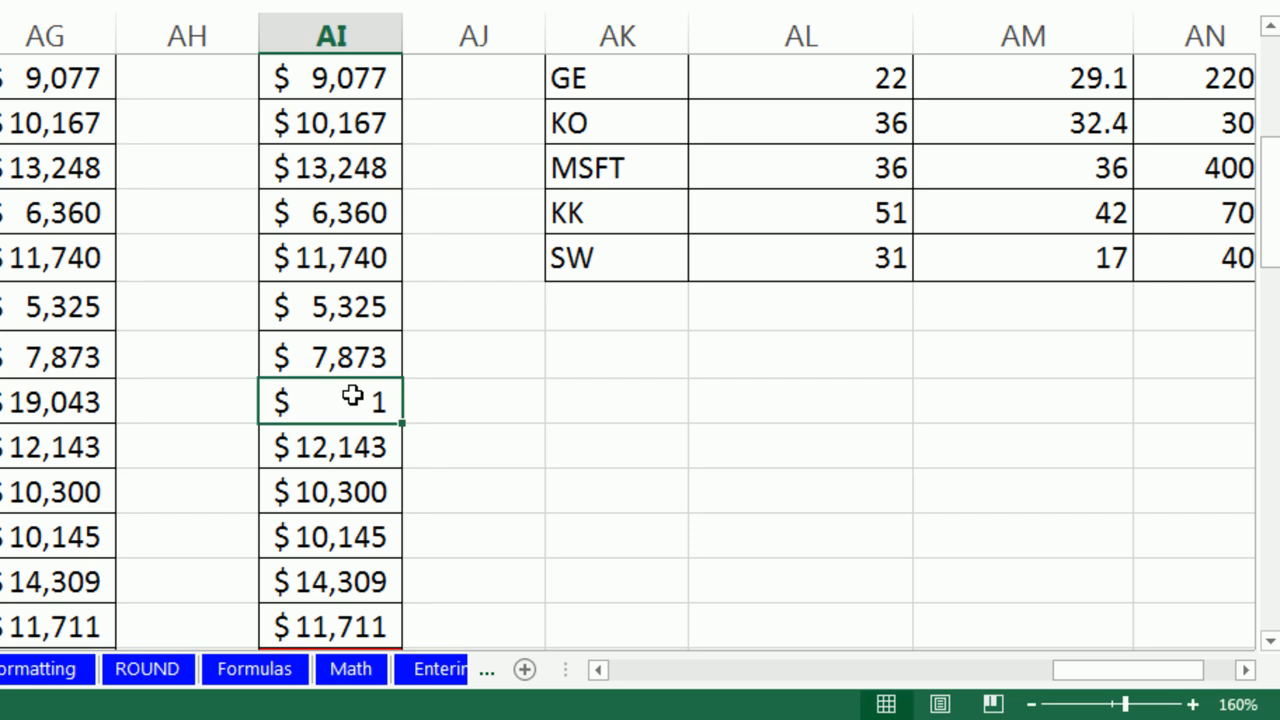
key("ctrl+z")
Try a threshold of 12000 in criteria cell AJ4, and undo the change
scroll(345, 400, "up", 3)
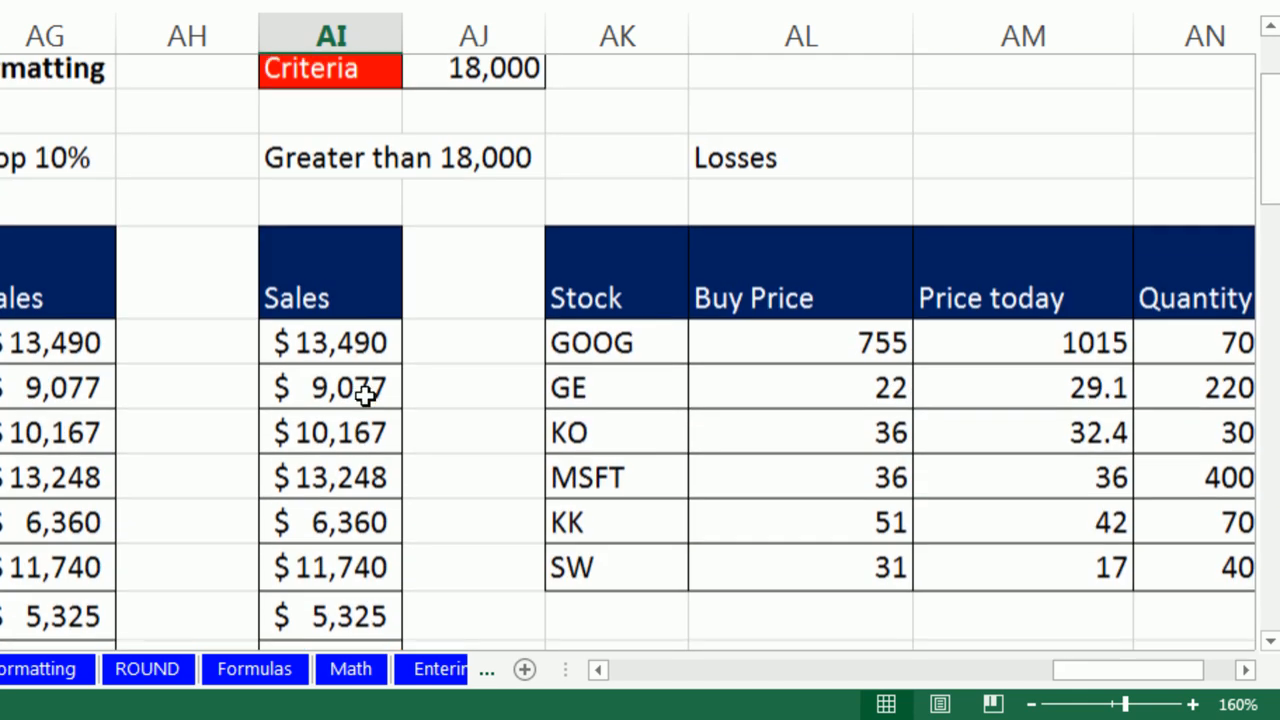
left_click(523, 86)
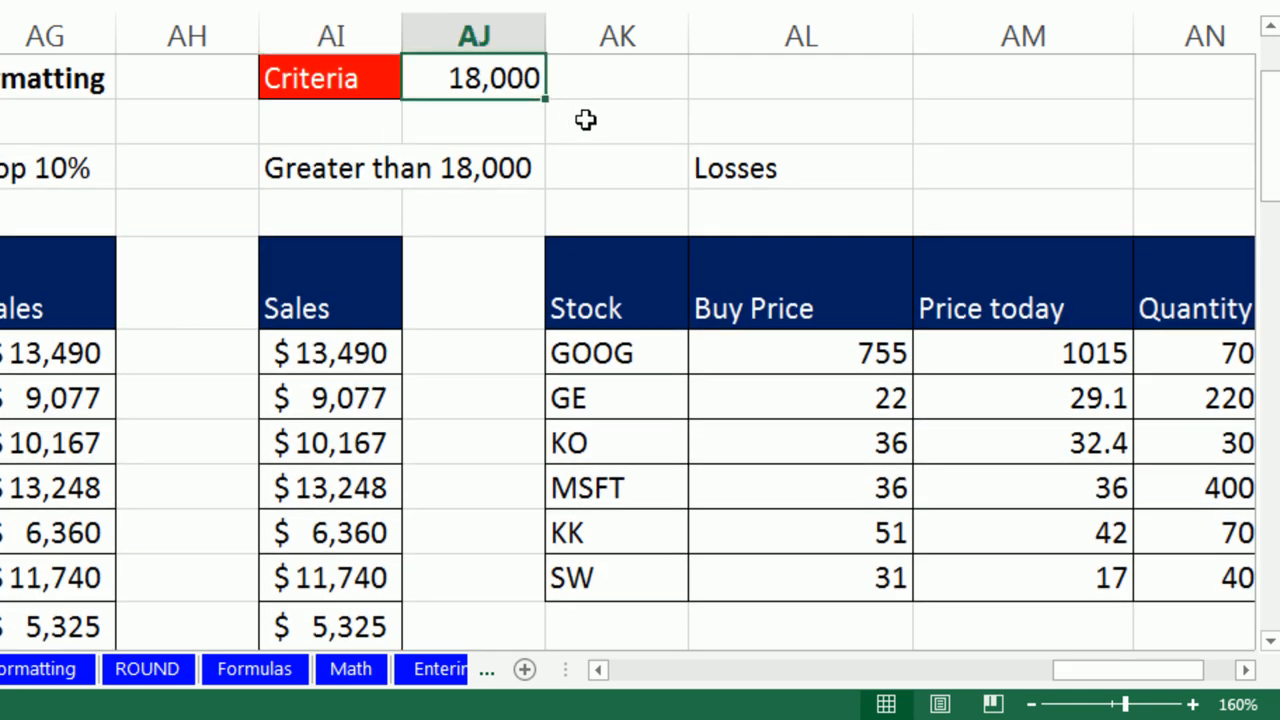
type("12000")
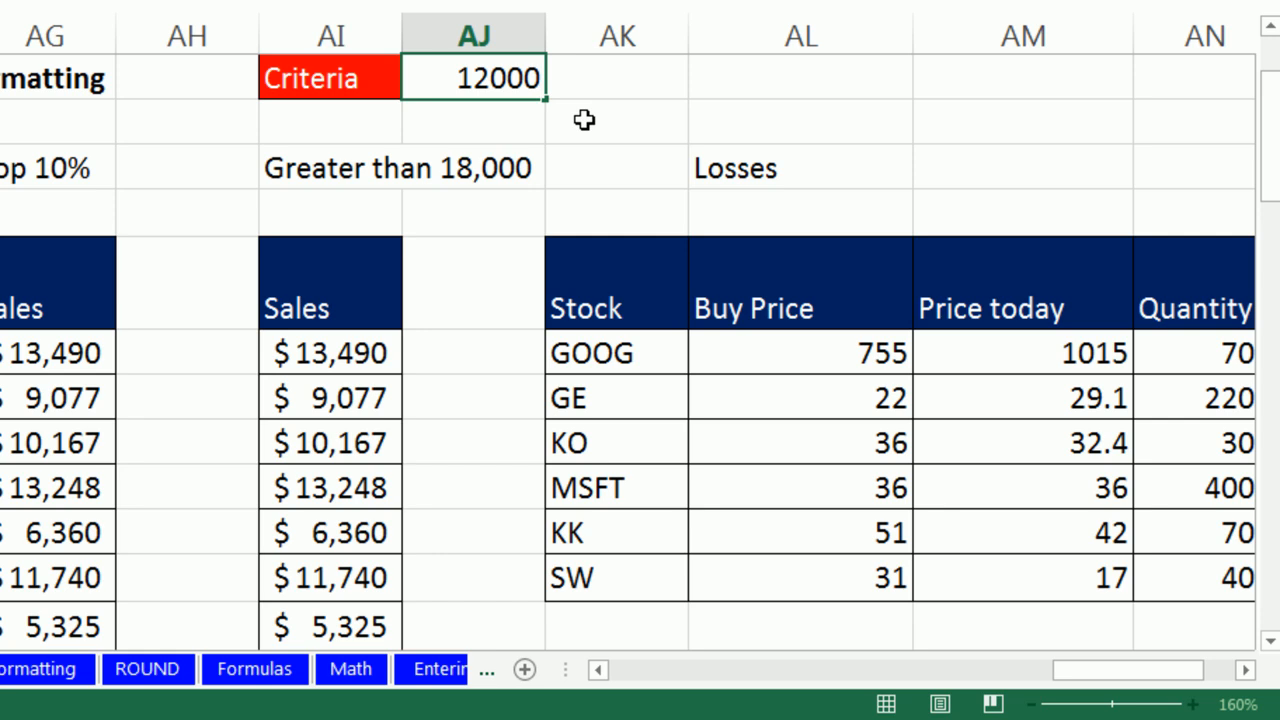
key("ctrl+Return")
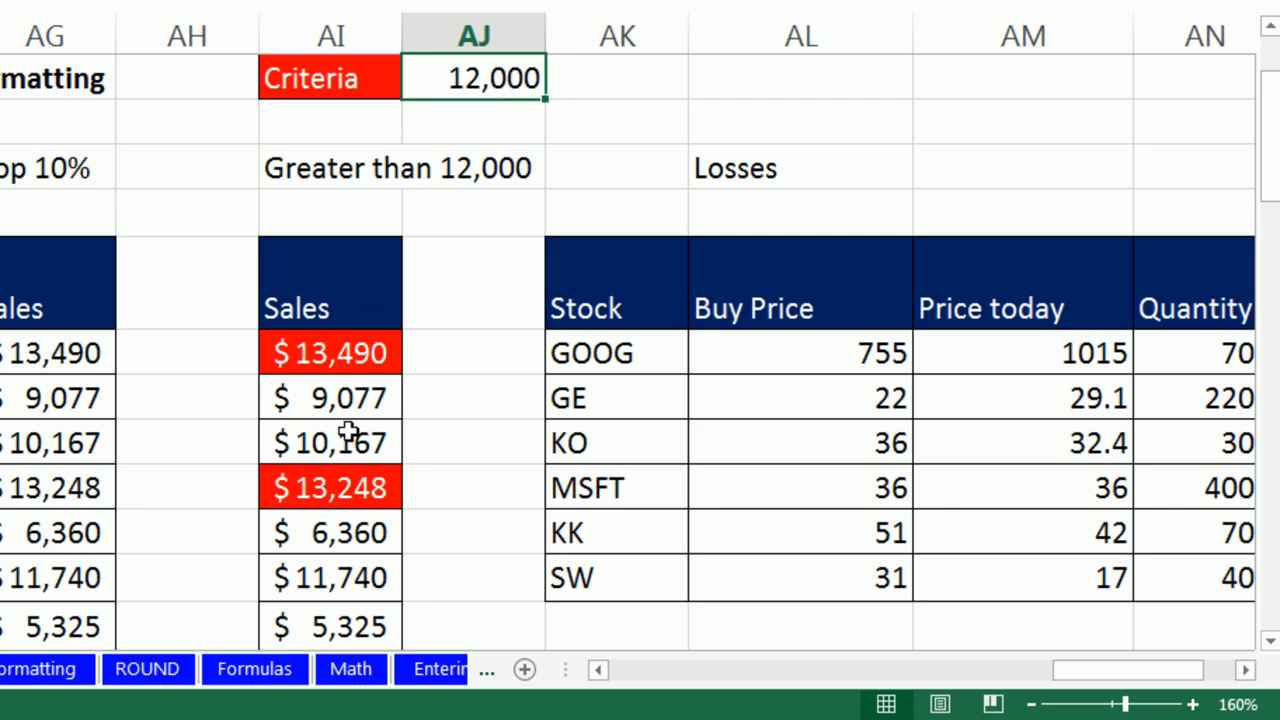
key("ctrl+z")
Set sales cell AI9 to 18000 to test a value equal to the criteria
left_click(350, 359)
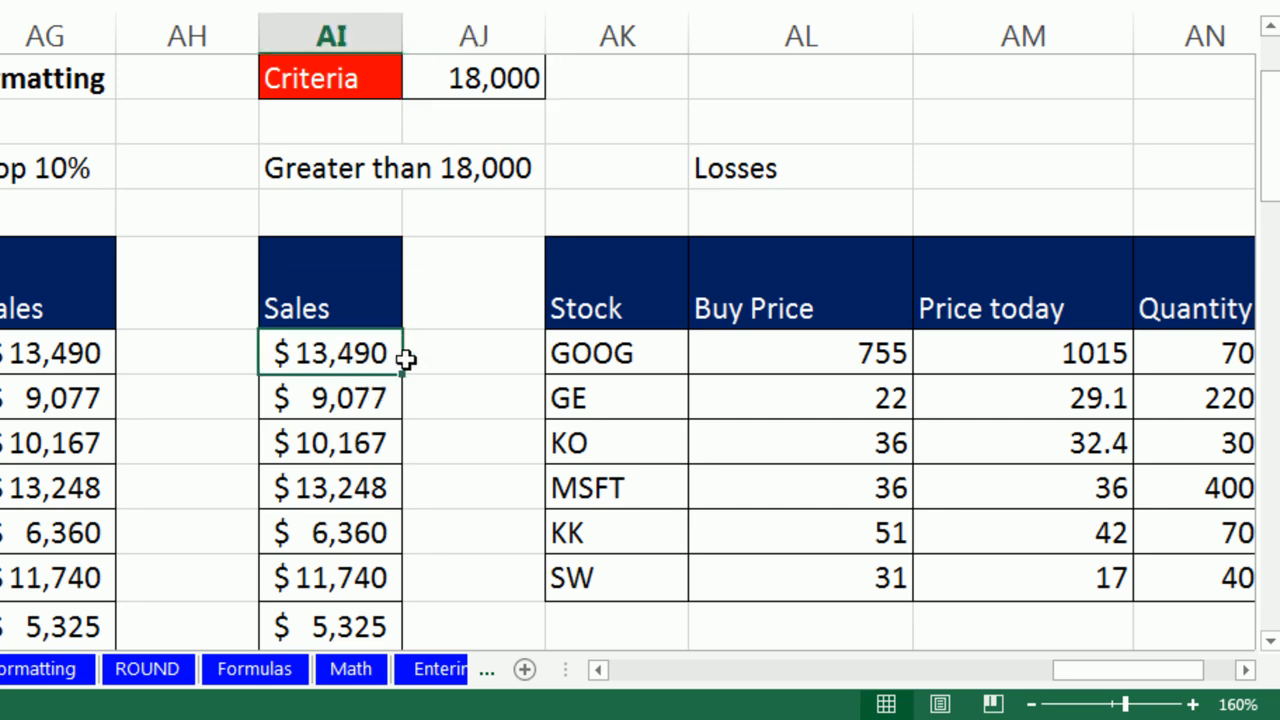
type("18000")
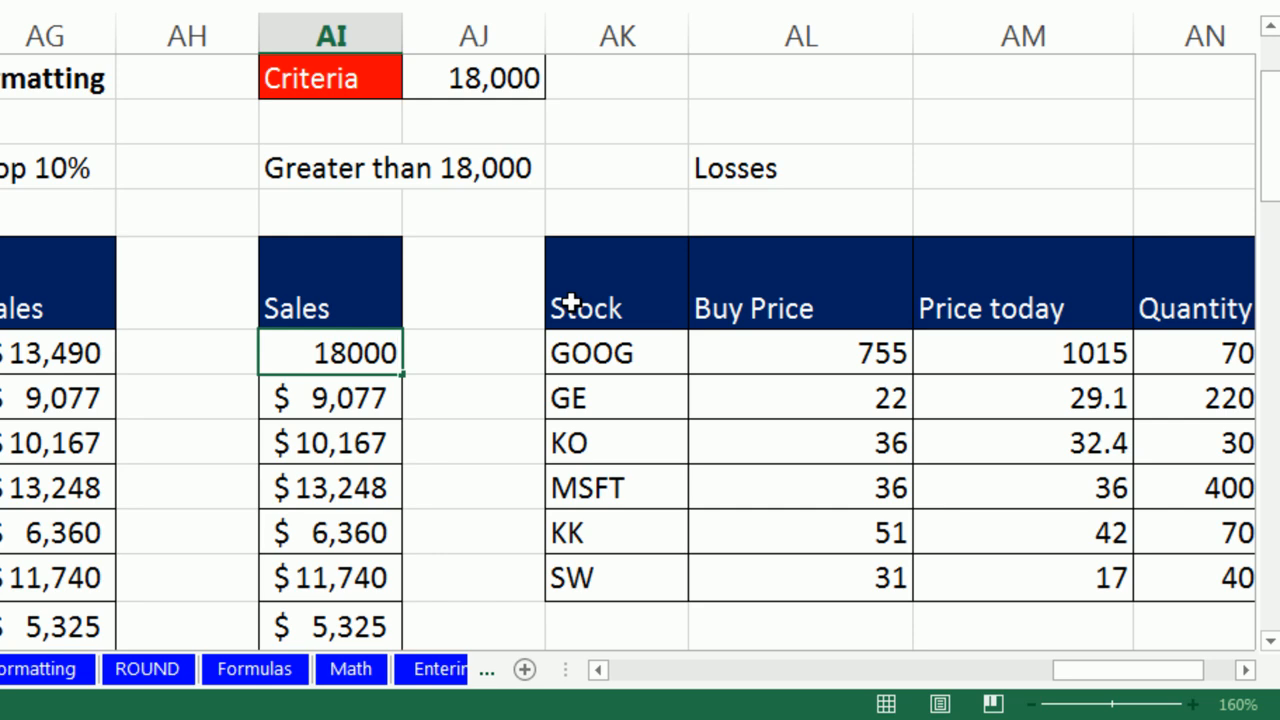
key("ctrl+Return")
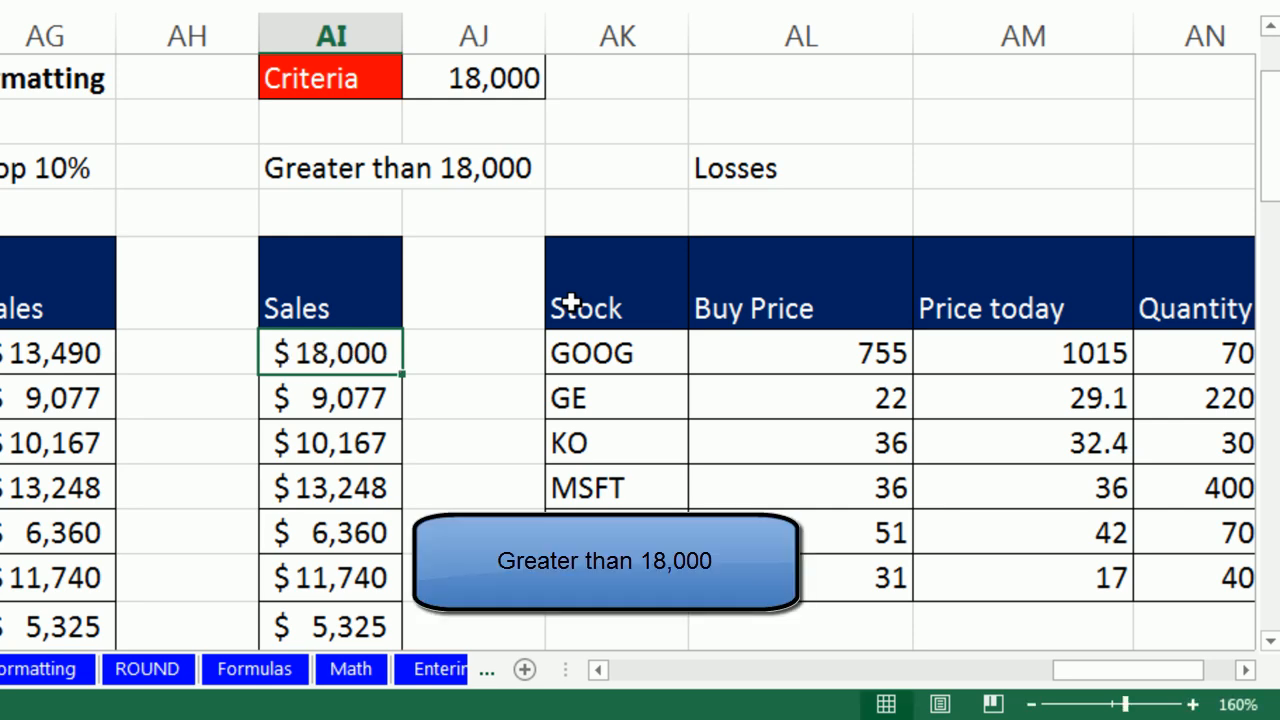
Select the sales values AI9:AI32 and open the Conditional Formatting Rules Manager for them
left_click_drag(283, 357, 346, 569)
scroll(370, 541, "up", 4)
scroll(370, 541, "up", 2)
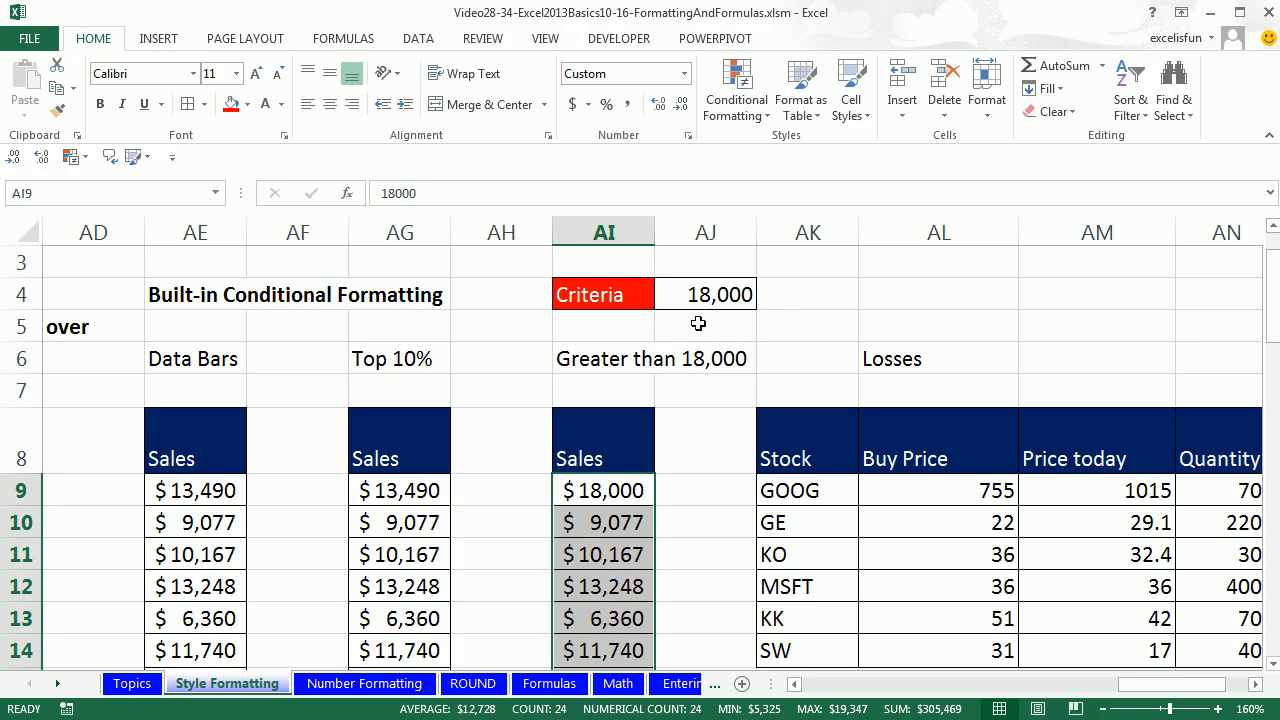
left_click(766, 118)
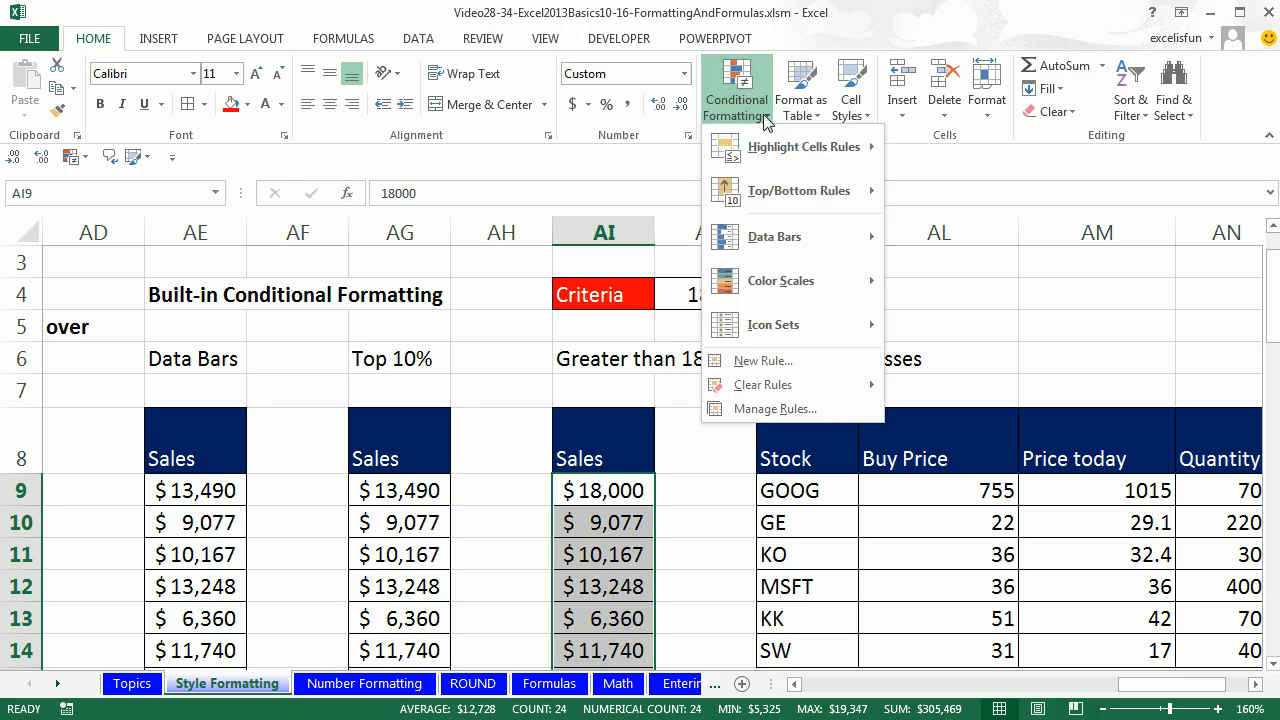
left_click(776, 409)
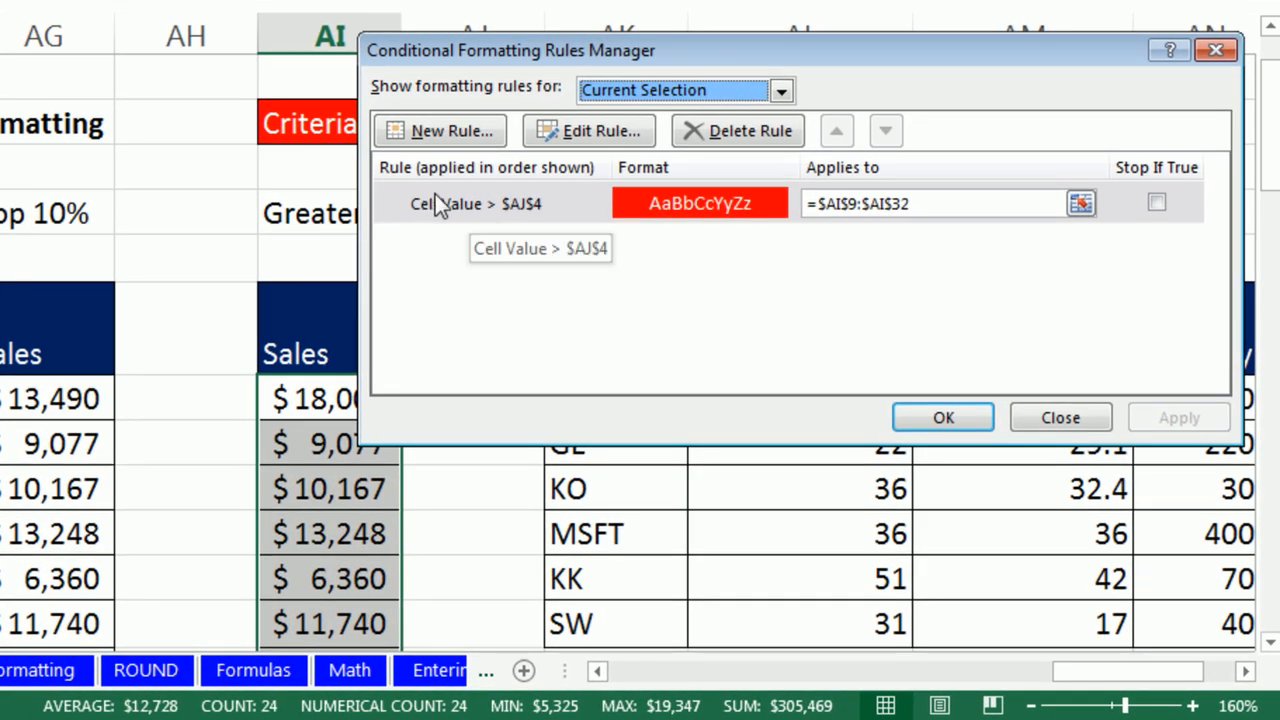
Edit the Cell Value rule to use greater than or equal to with criteria cell AJ4, and apply the change
left_click(565, 205)
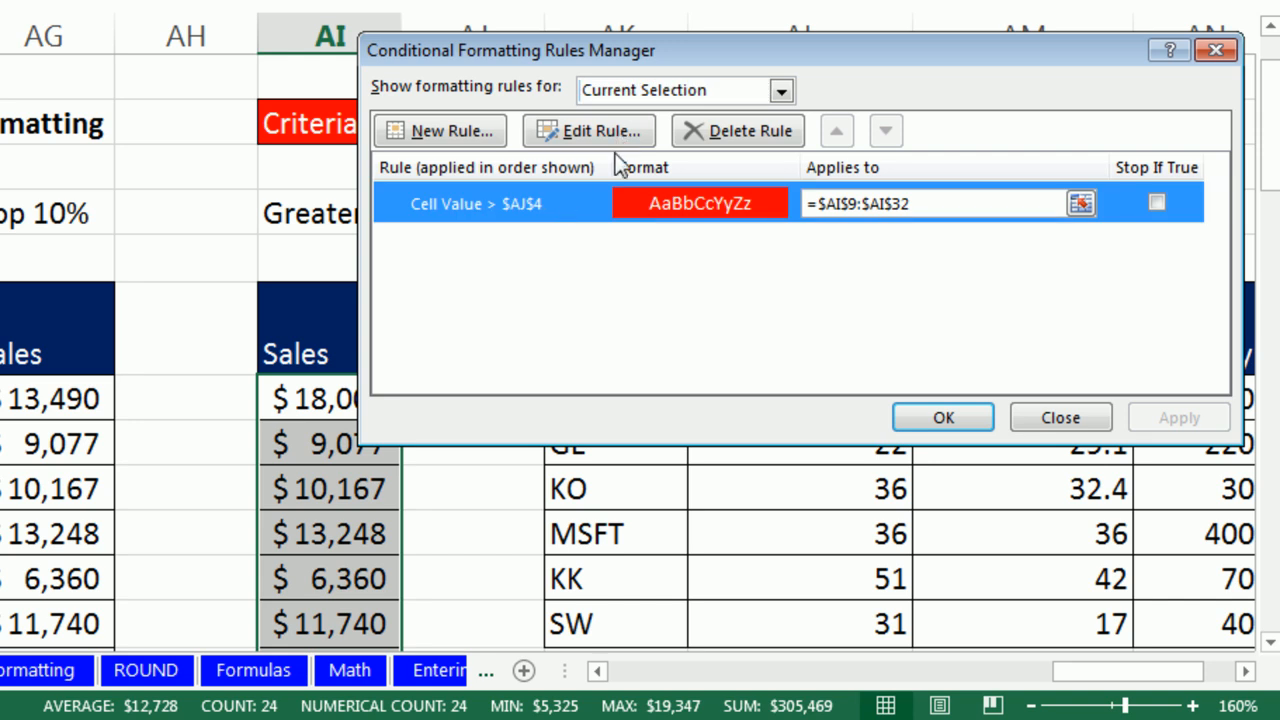
double_click(579, 198)
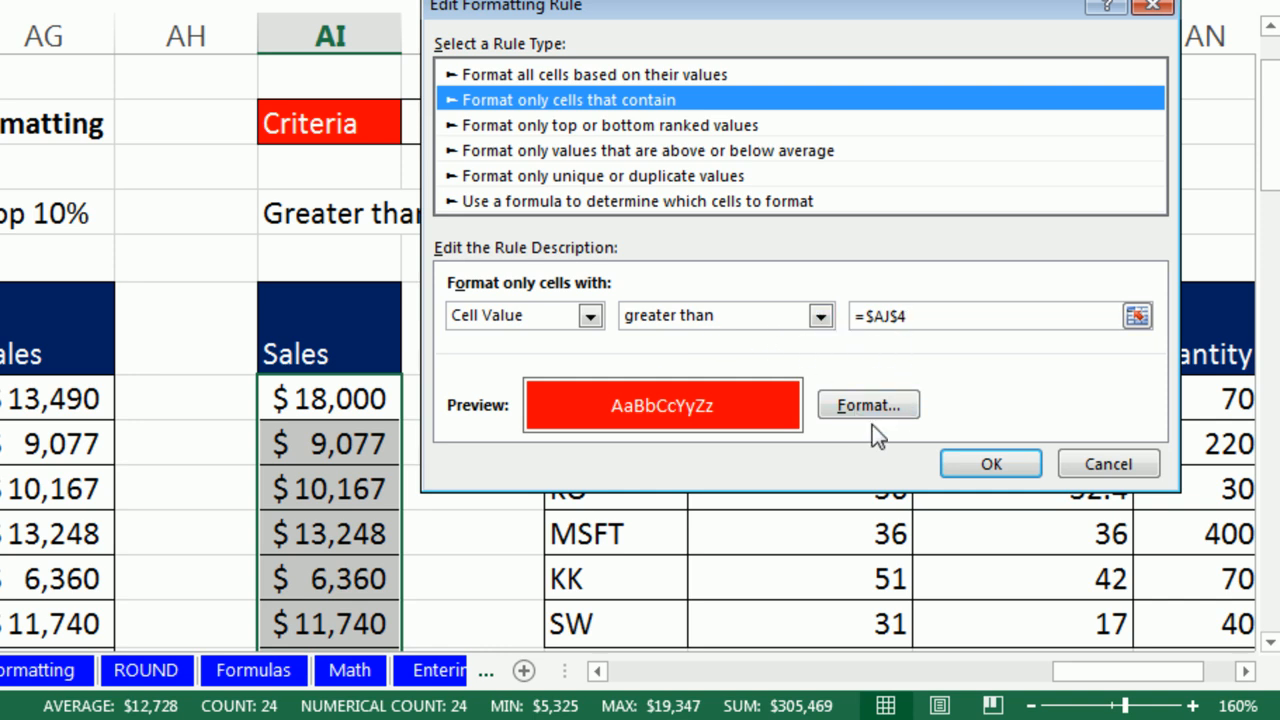
left_click(820, 315)
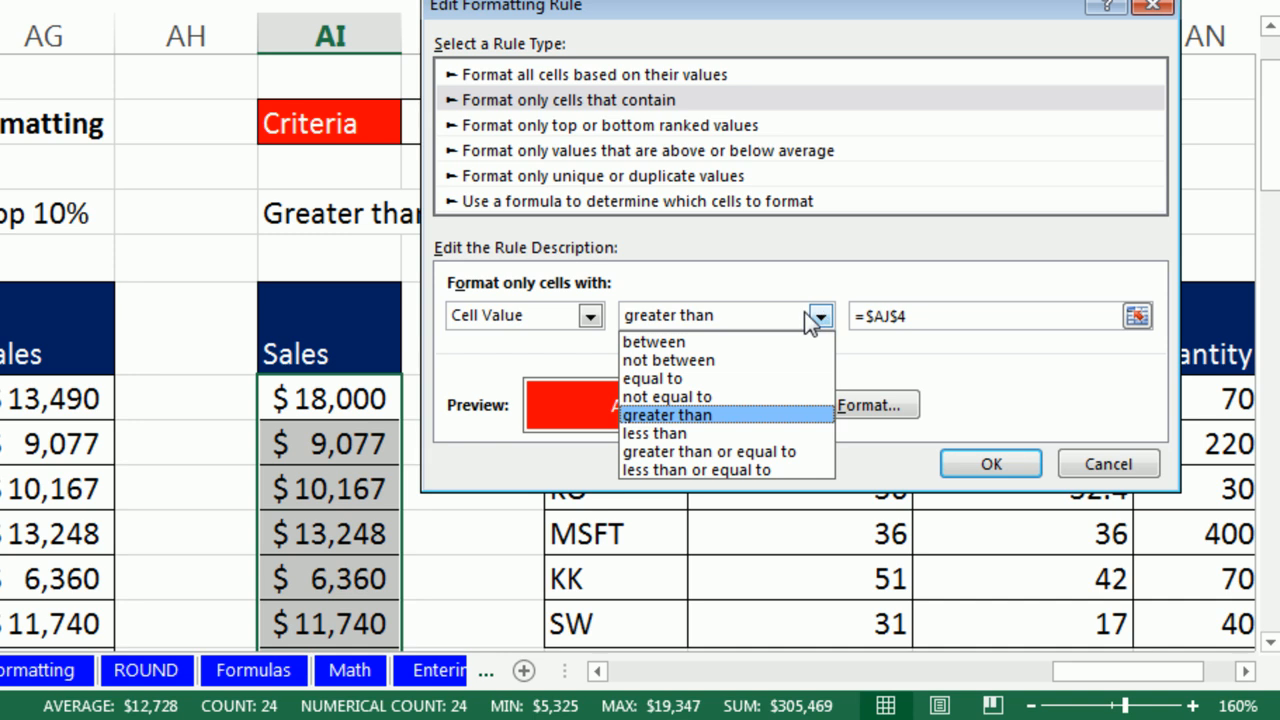
left_click(730, 455)
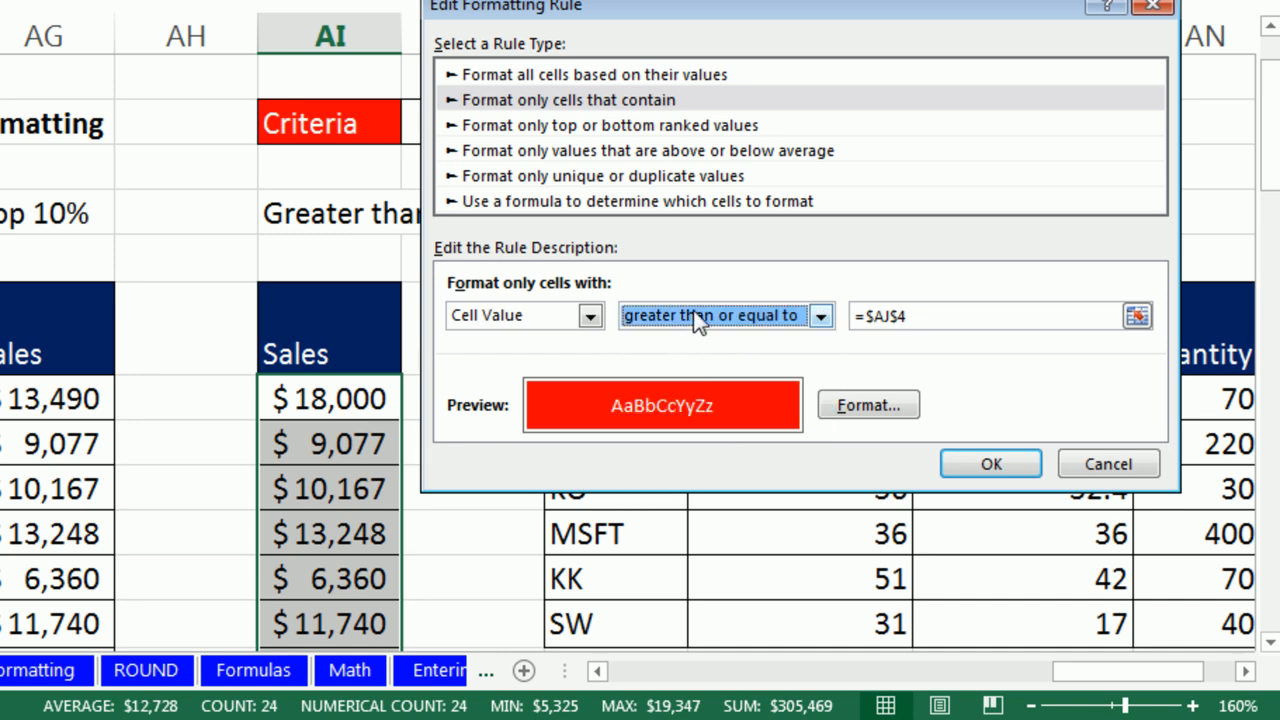
left_click(820, 318)
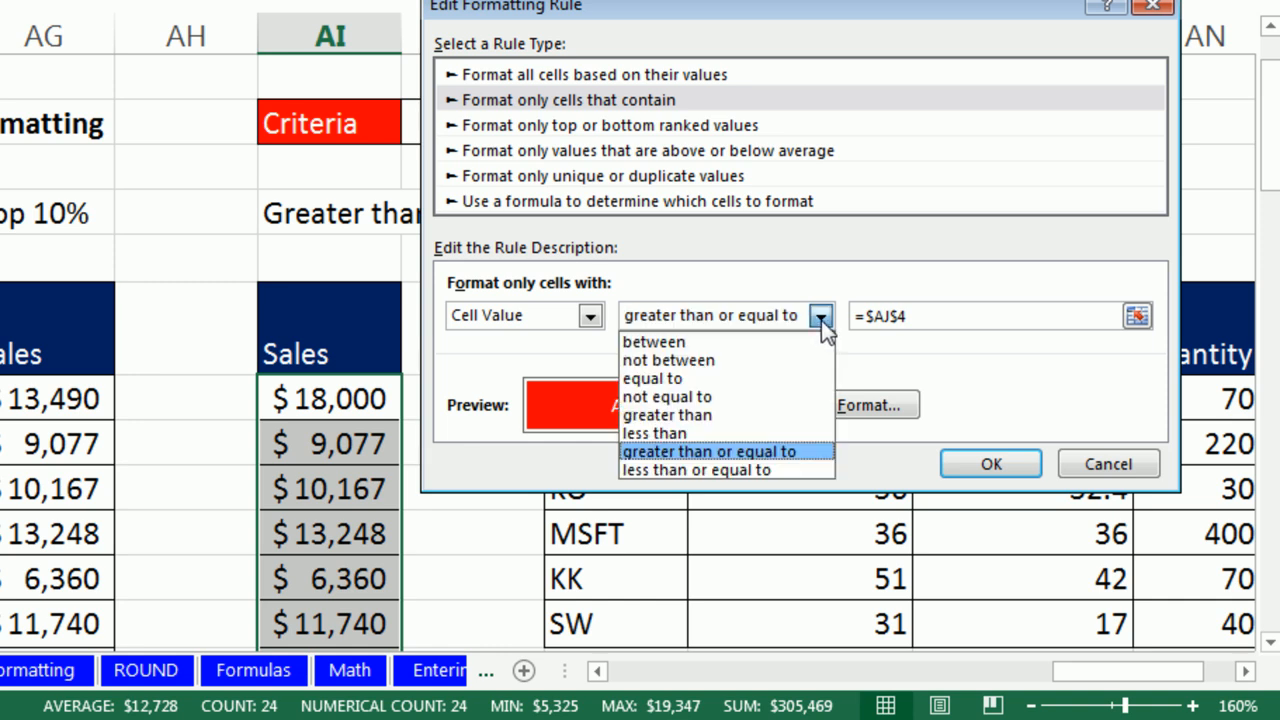
left_click(821, 318)
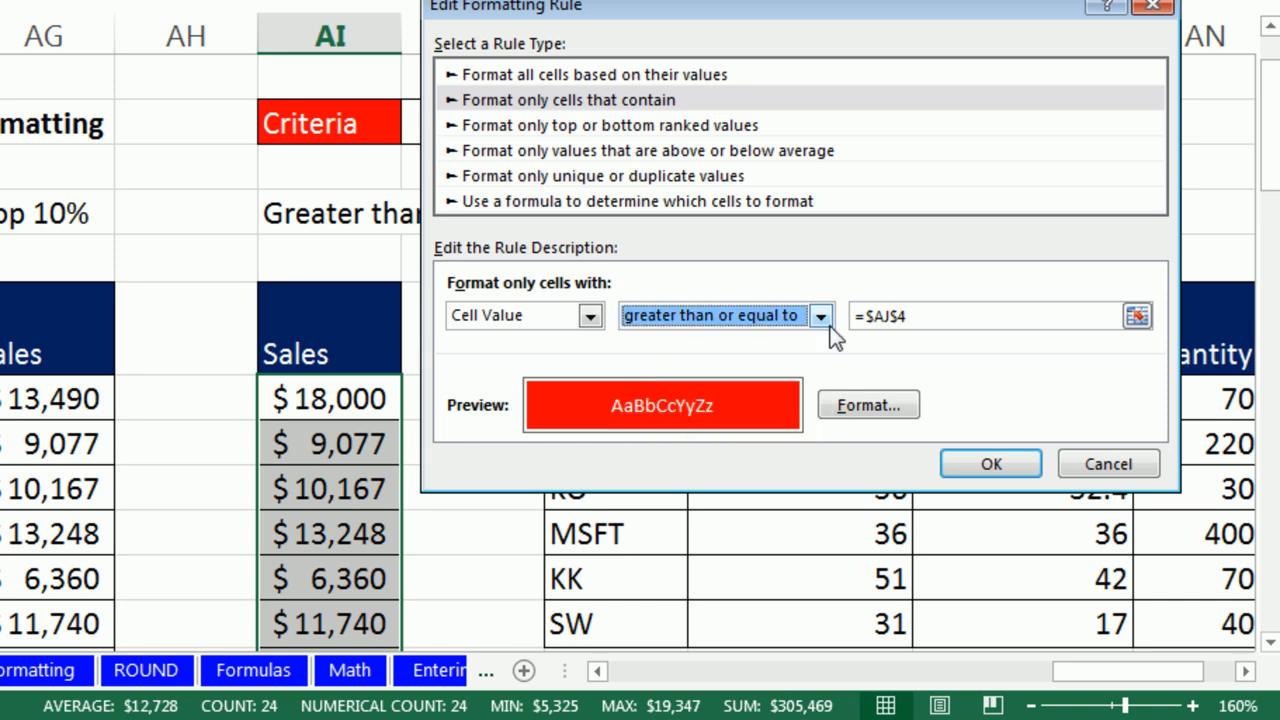
left_click(990, 464)
left_click(943, 418)
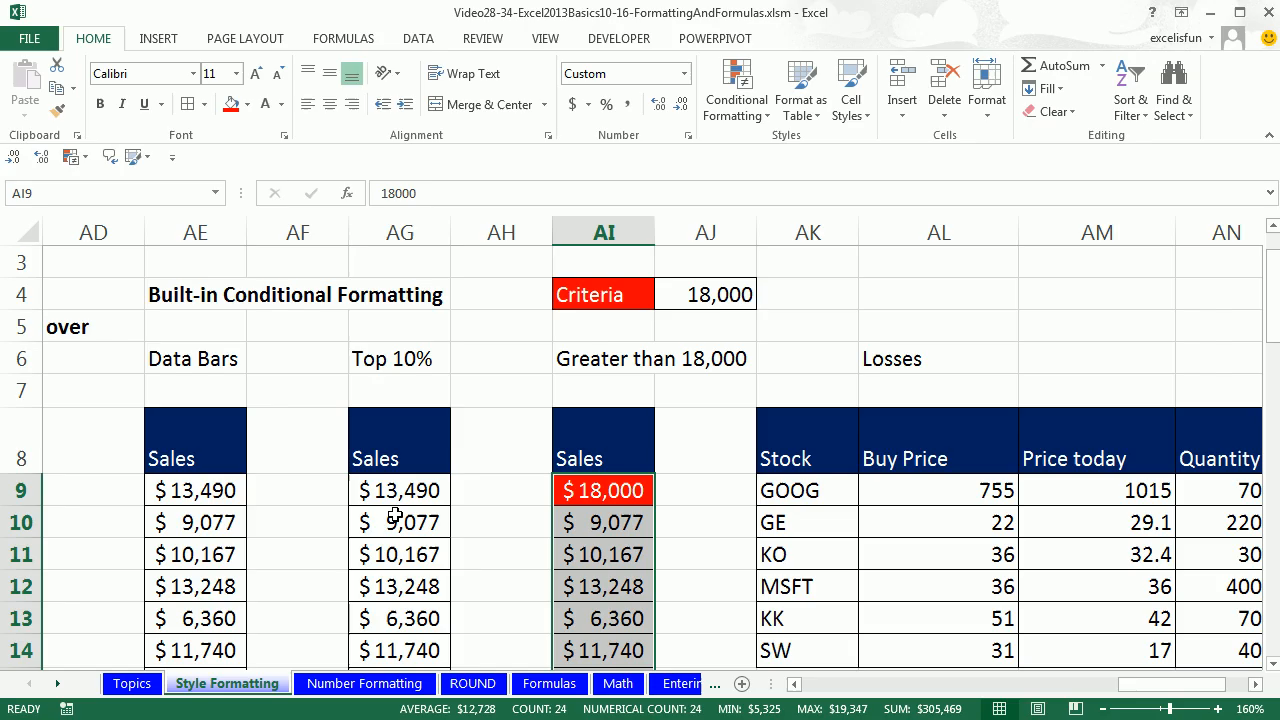
Select the sales values AG9:AG32 under the Top 10% heading and start a Top 10% conditional formatting rule
left_click(379, 490)
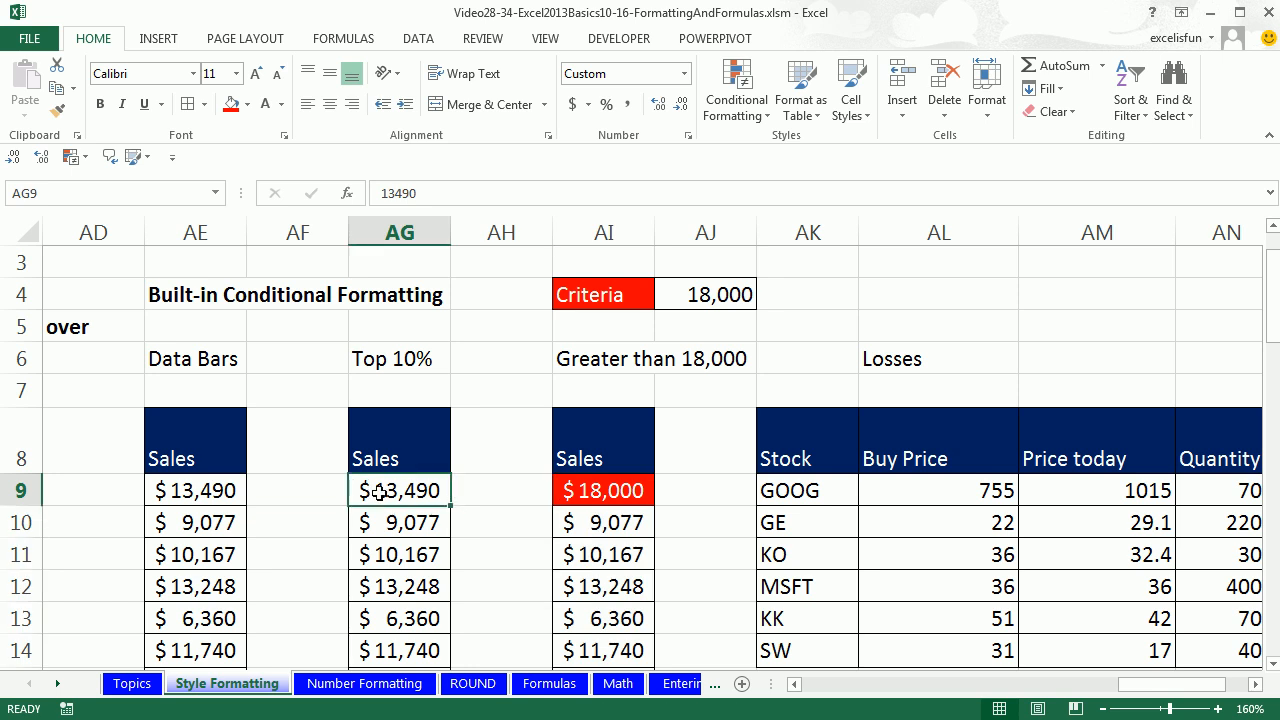
key("ctrl+shift+Down")
scroll(379, 490, "up", 5)
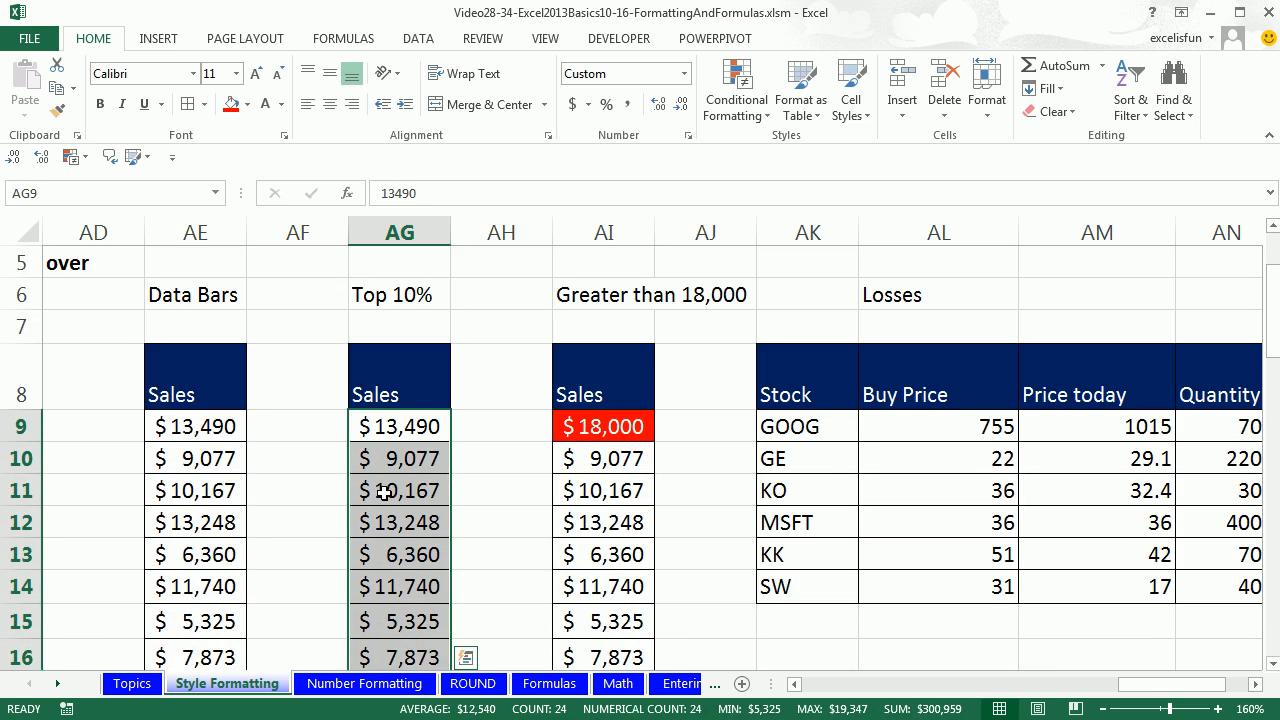
left_click(740, 100)
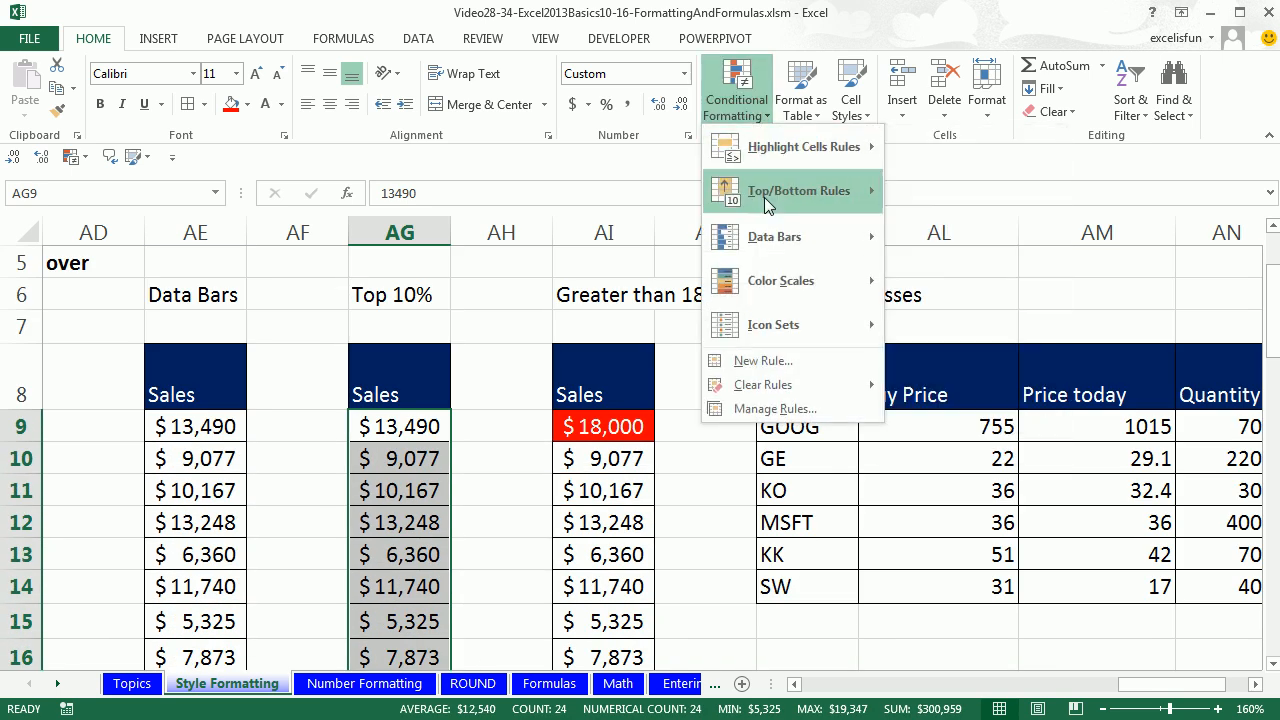
mouse_move(767, 200)
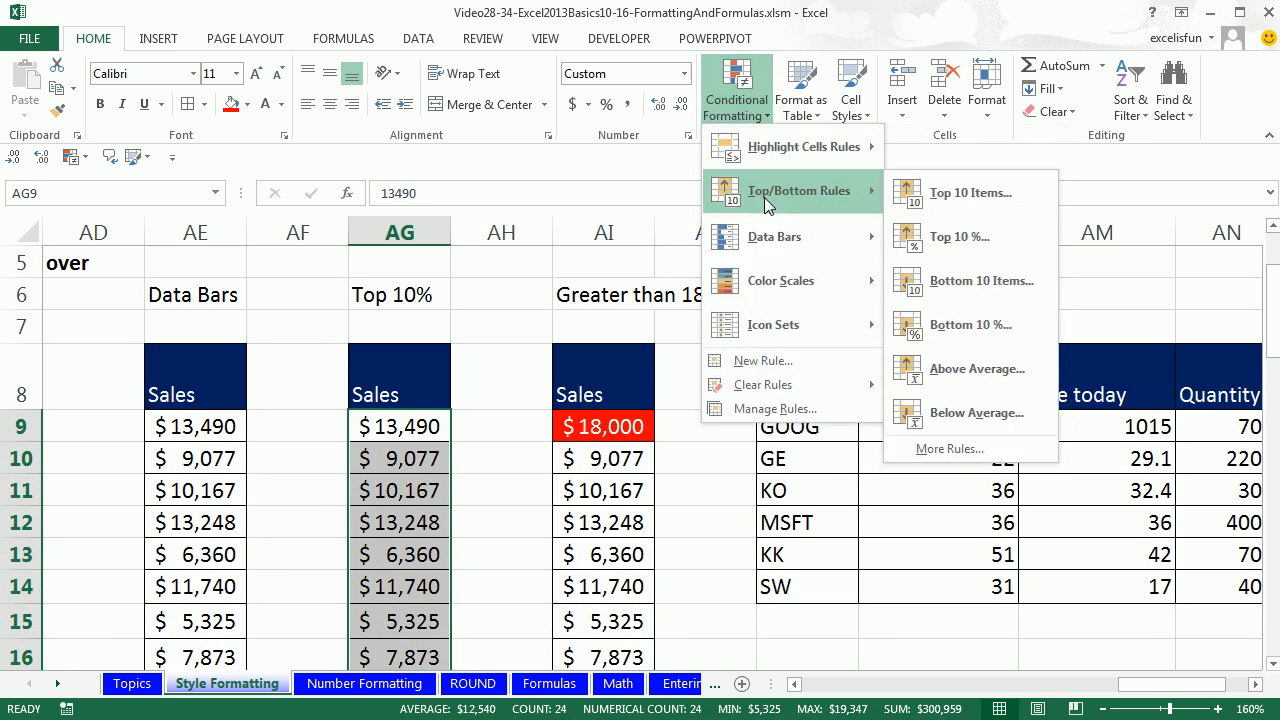
left_click(928, 236)
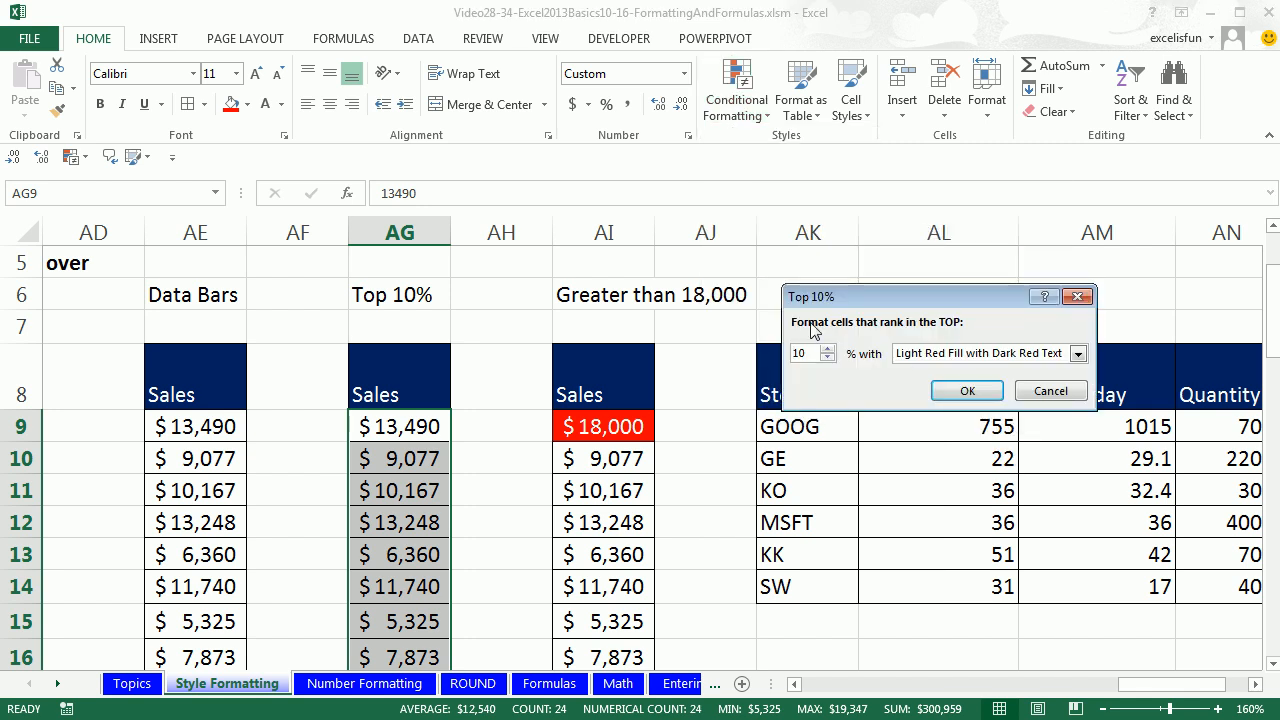
Set the top percentage rule to 20% with a custom yellow fill, and apply it to the sales in column AG
left_click(827, 349)
left_click(827, 349)
left_click(827, 349)
left_click(828, 349)
left_click(1078, 355)
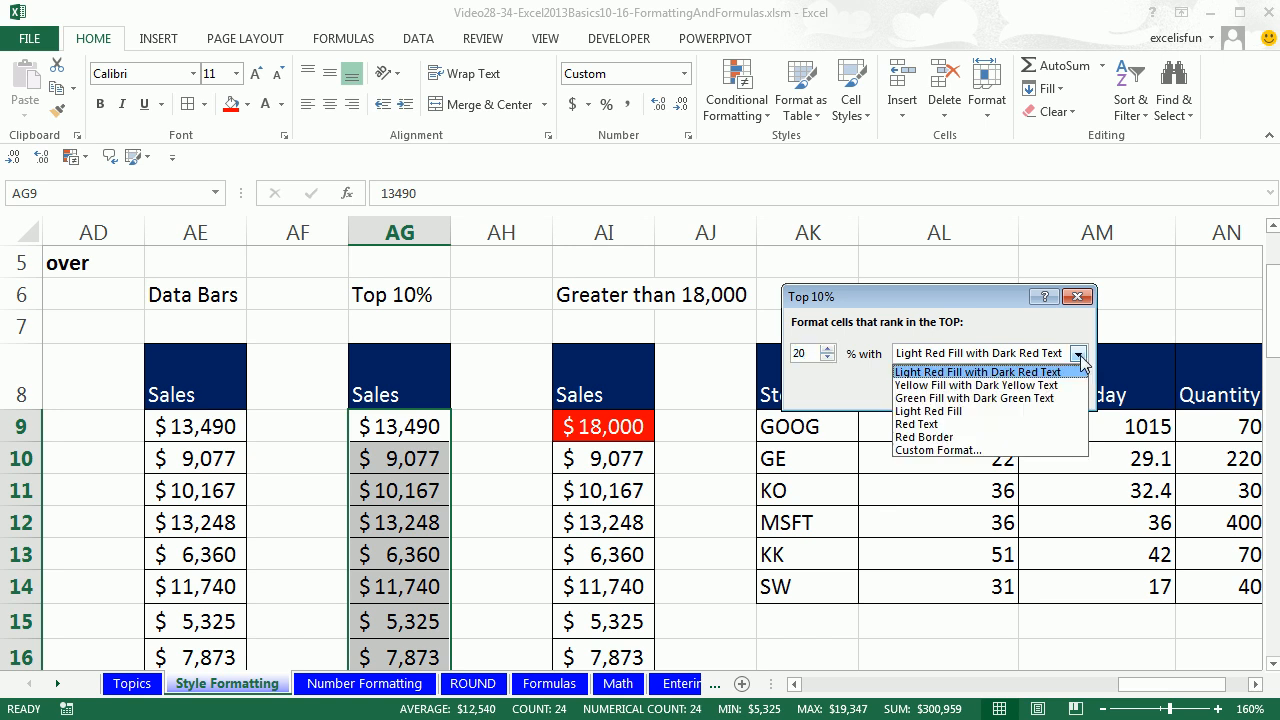
left_click(938, 450)
left_click(765, 330)
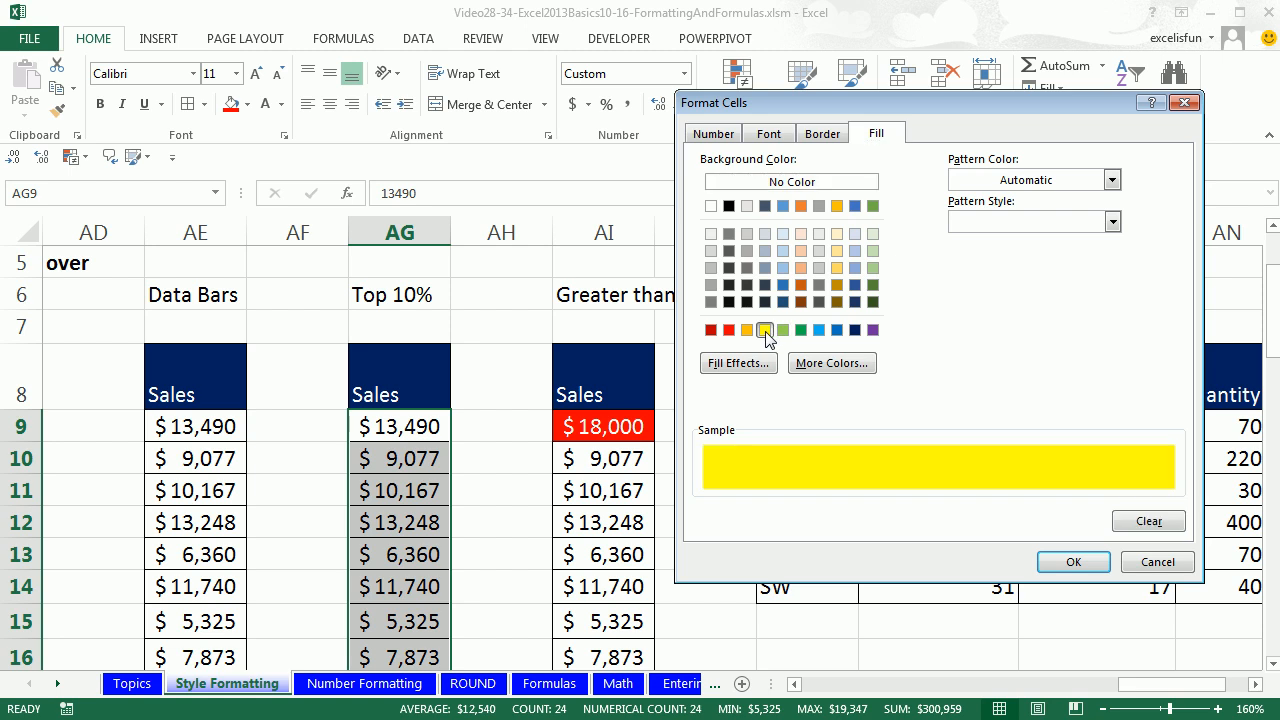
left_click(1073, 563)
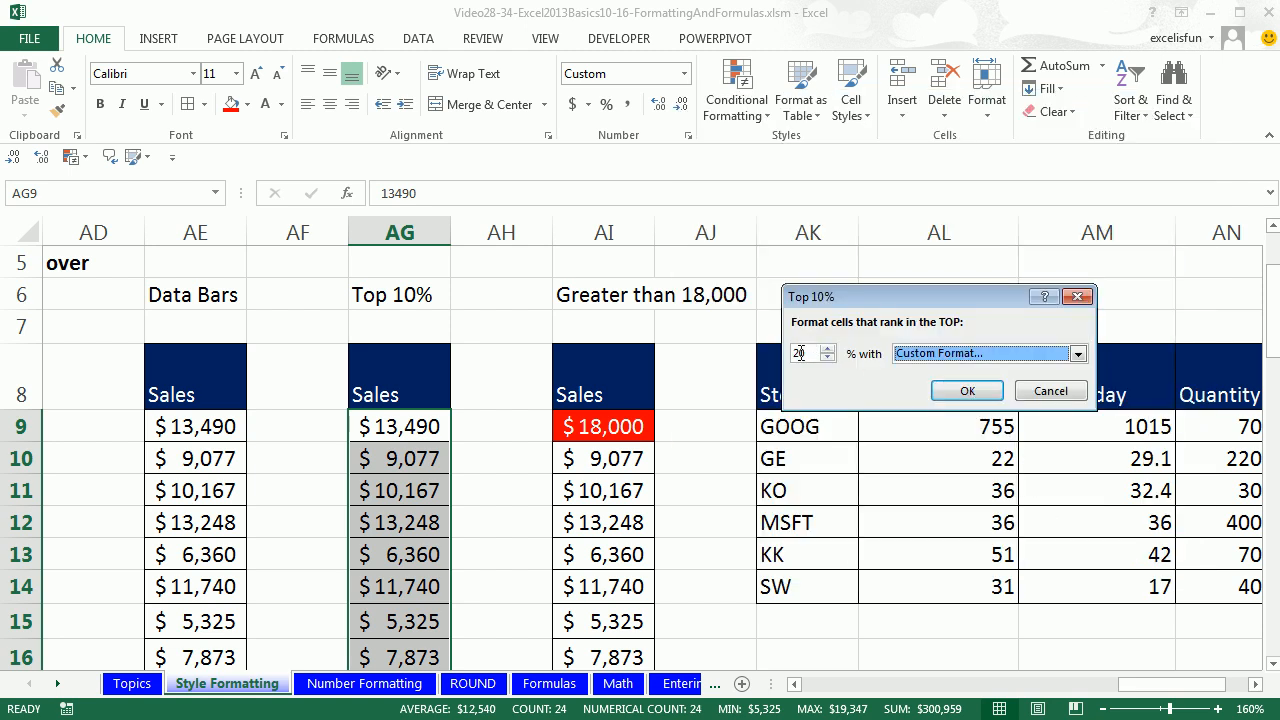
left_click(967, 391)
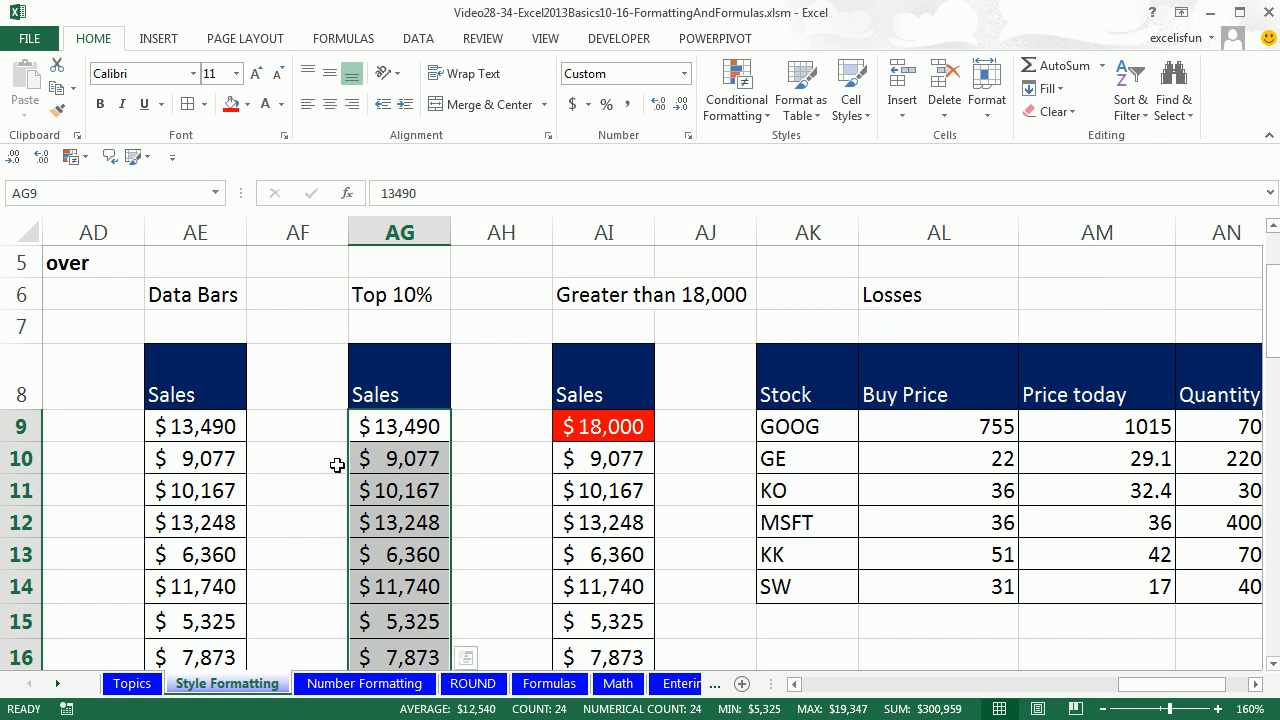
Apply light blue solid fill data bars to the sales values AE9:AE32 under the Data Bars heading
scroll(410, 453, "down", 2)
scroll(412, 460, "down", 4)
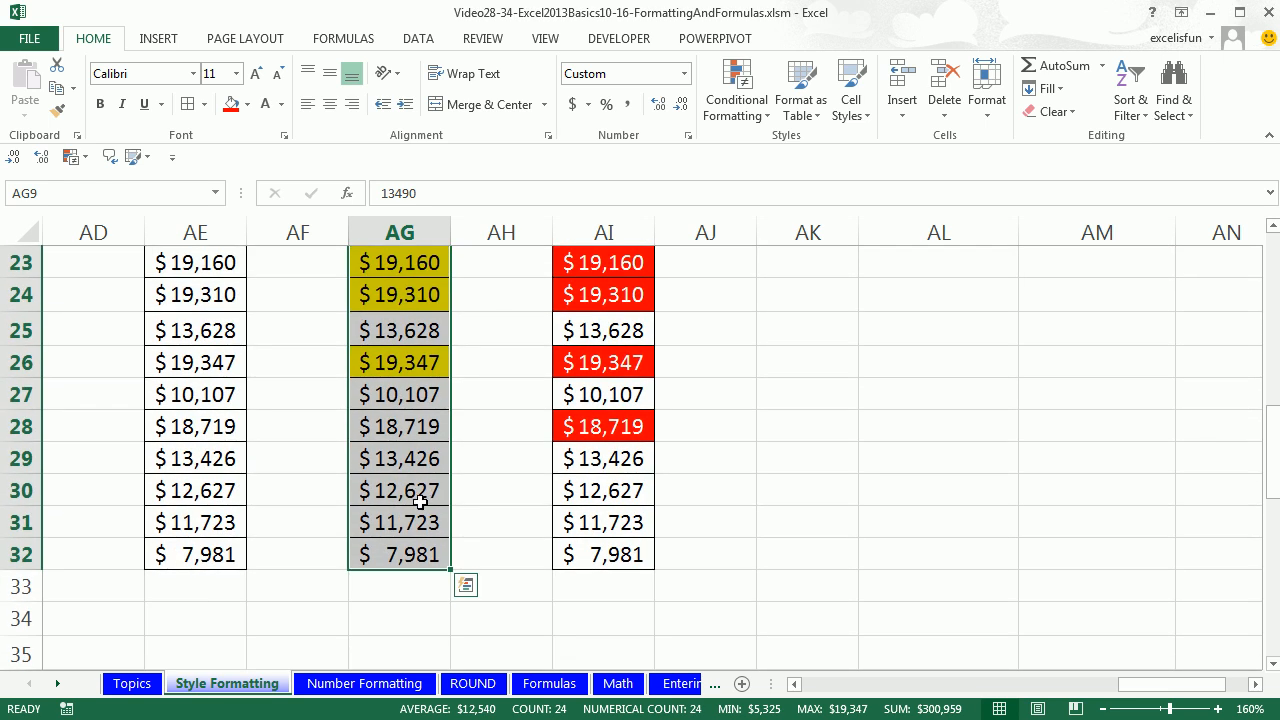
scroll(420, 502, "up", 2)
scroll(420, 495, "up", 4)
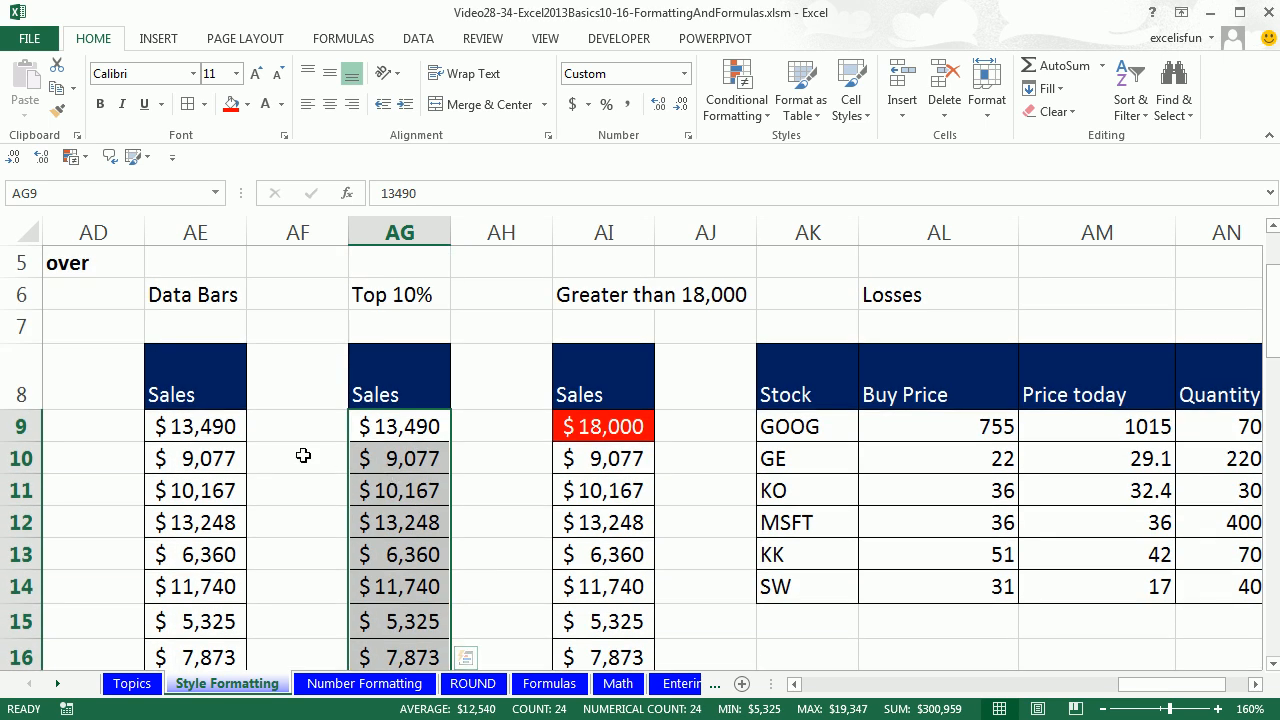
left_click_drag(202, 434, 215, 607)
scroll(215, 607, "up", 5)
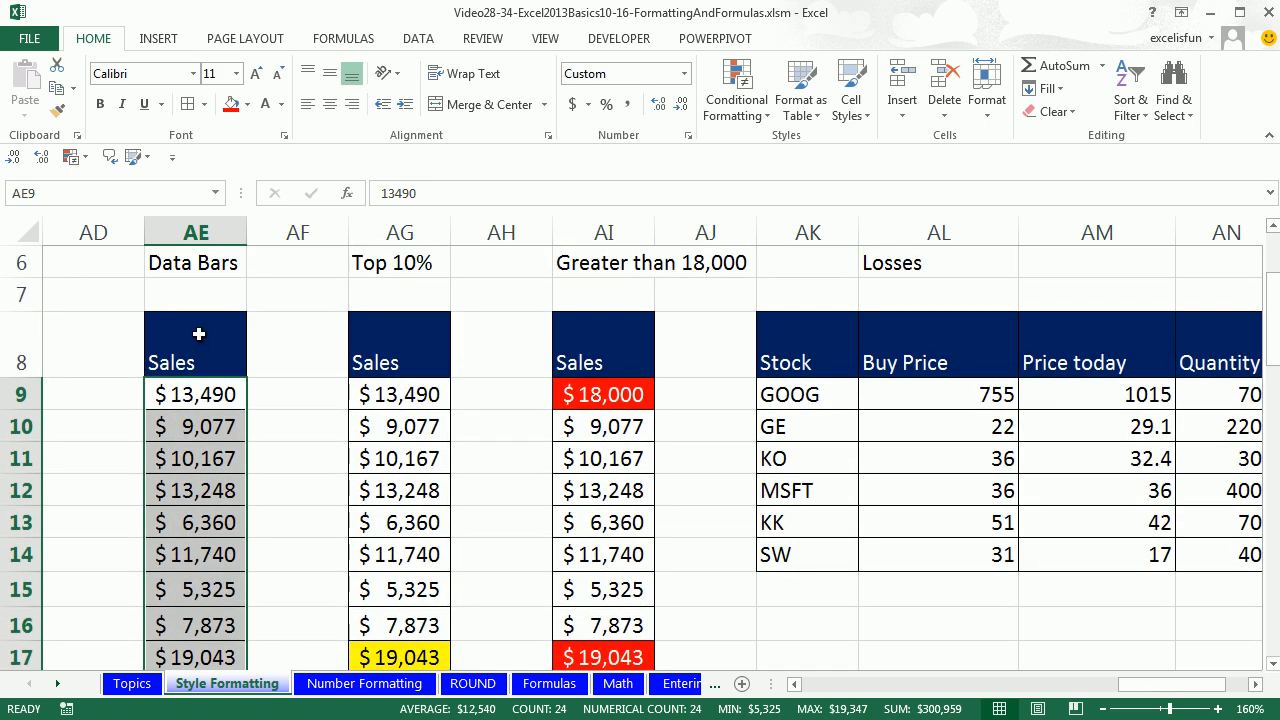
left_click(762, 117)
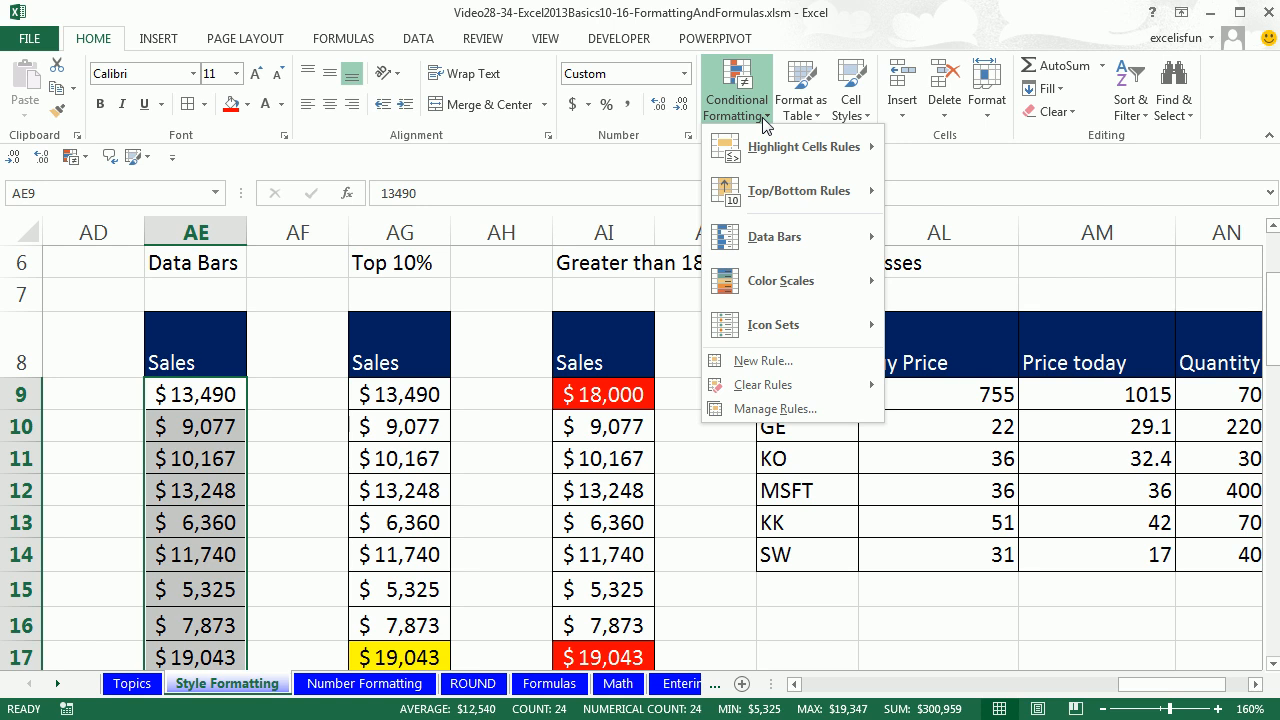
mouse_move(751, 251)
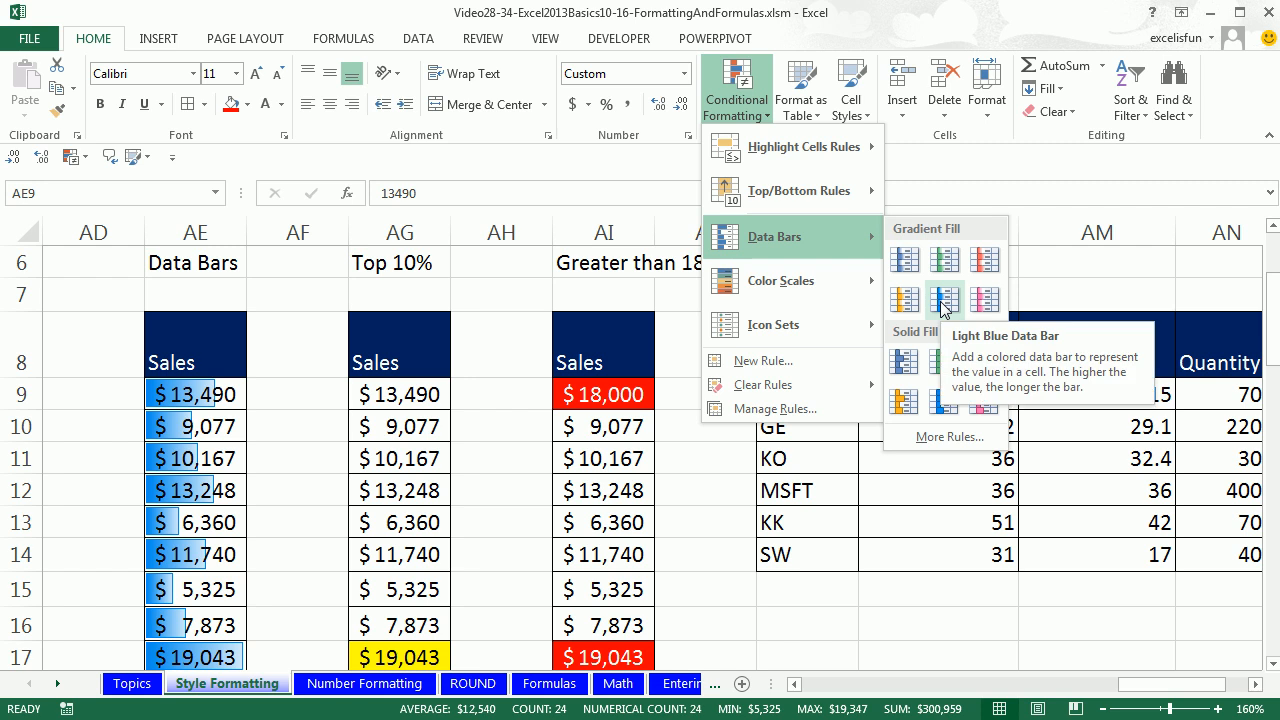
left_click(945, 402)
scroll(380, 440, "down", 1)
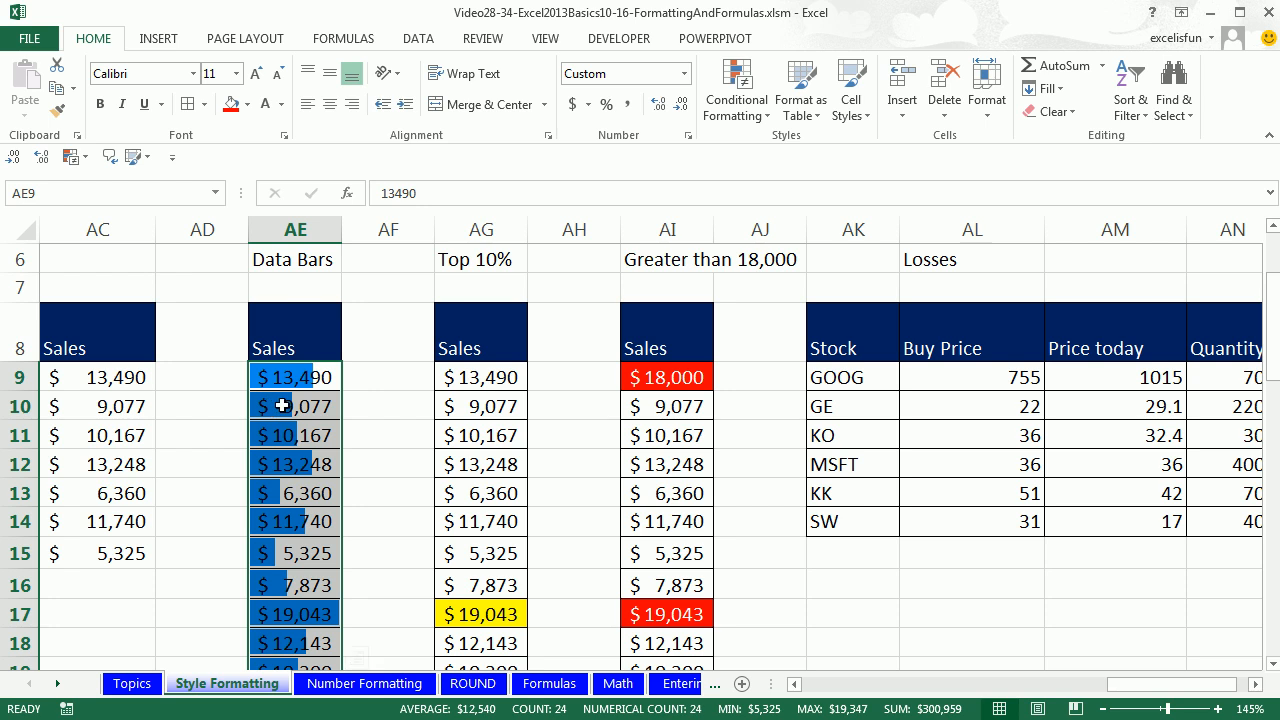
scroll(282, 405, "up", 1)
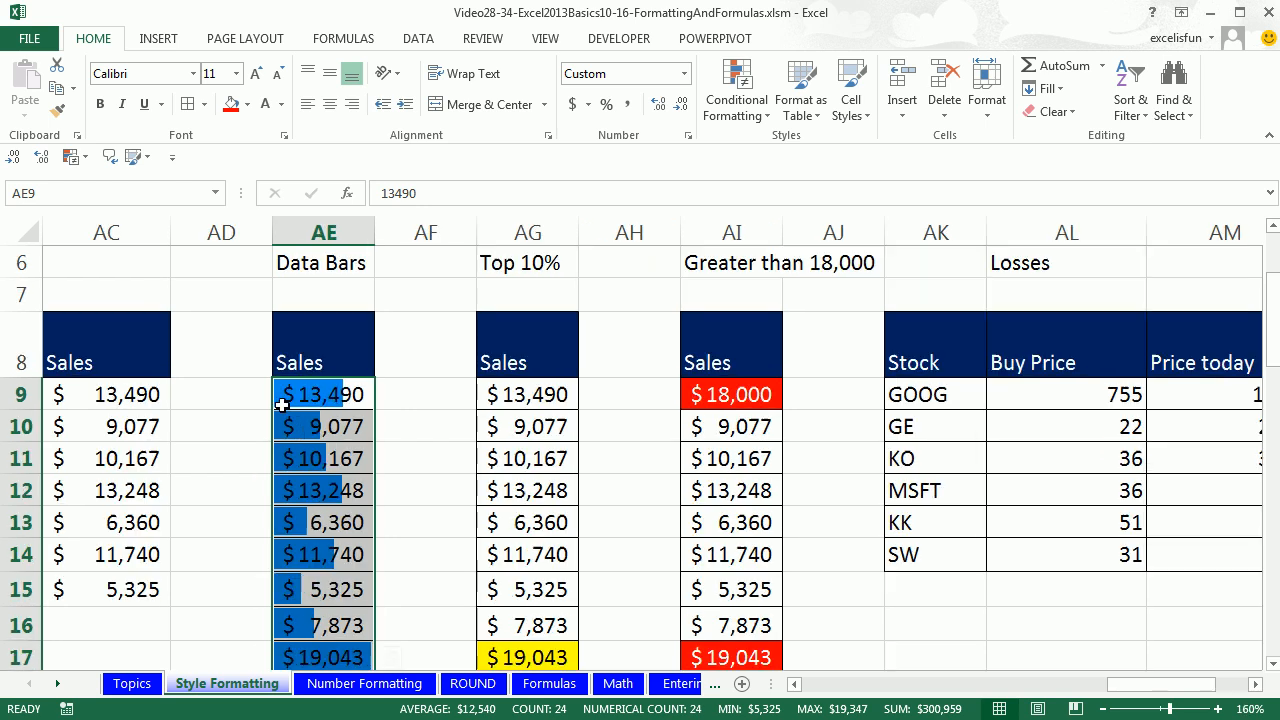
Undo the data bars on the sales values in column AE
key("ctrl+z")
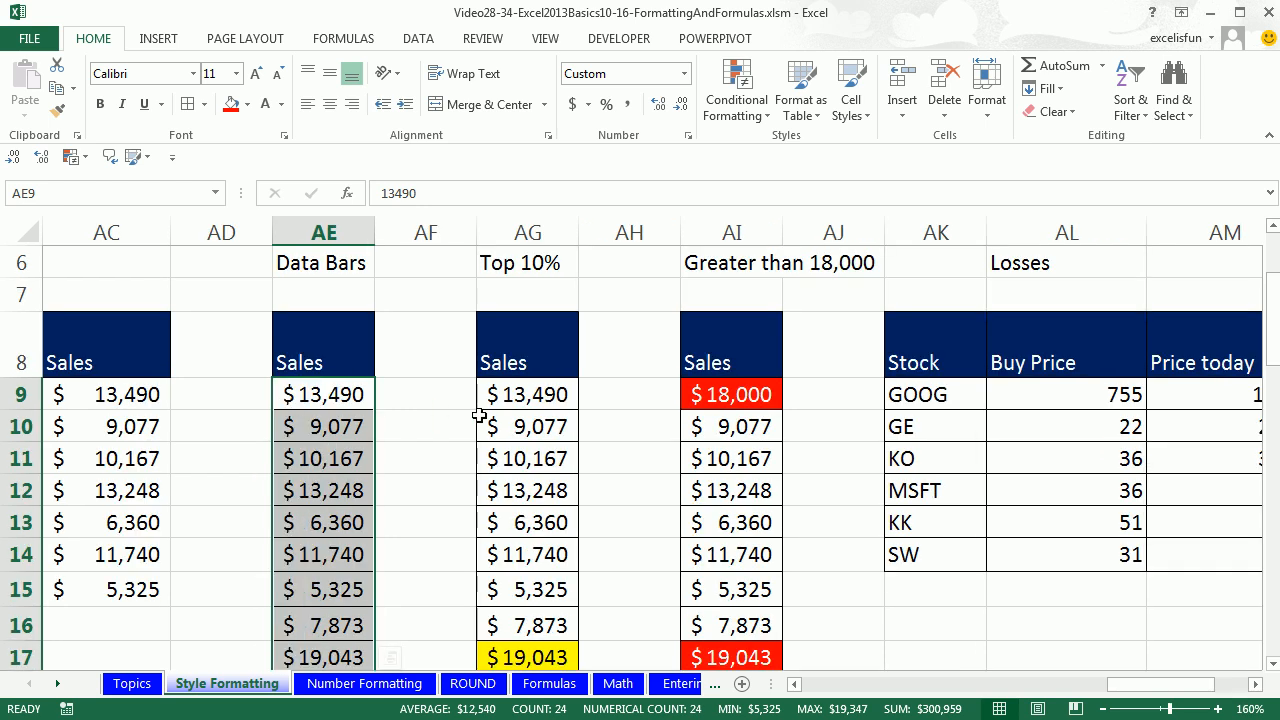
scroll(586, 398, "up", 2)
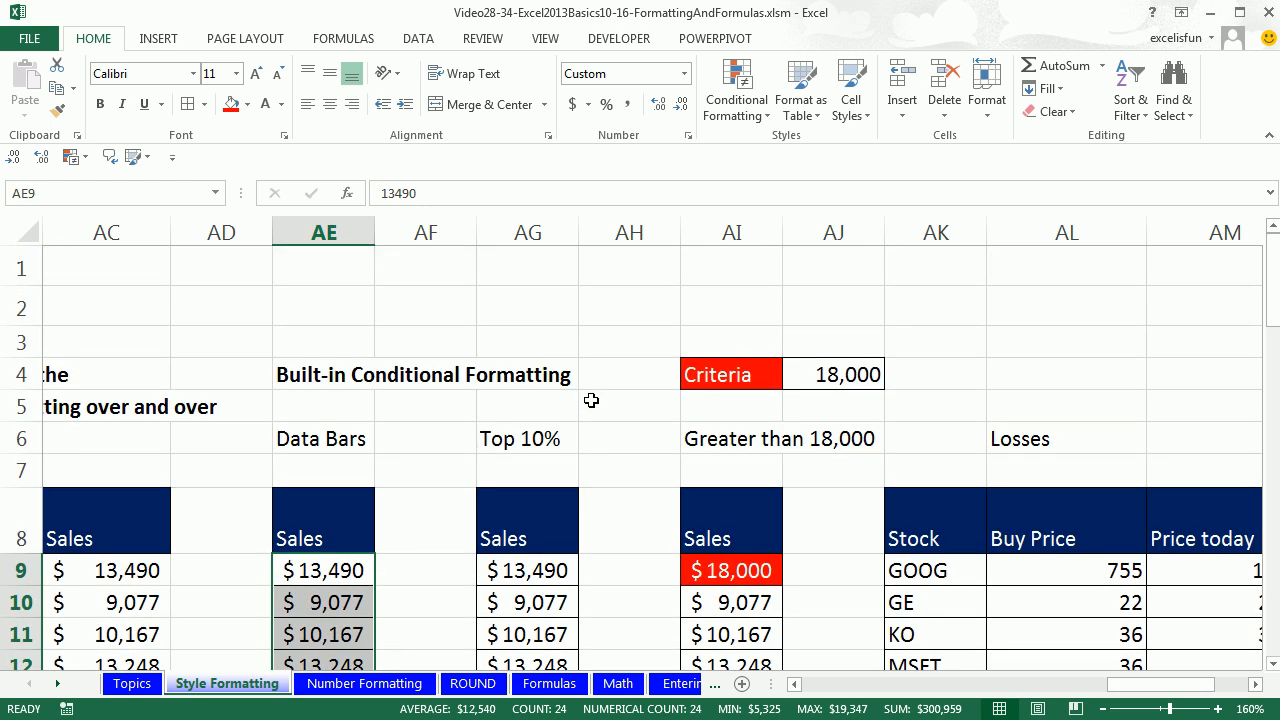
scroll(592, 404, "down", 8)
scroll(595, 409, "up", 4)
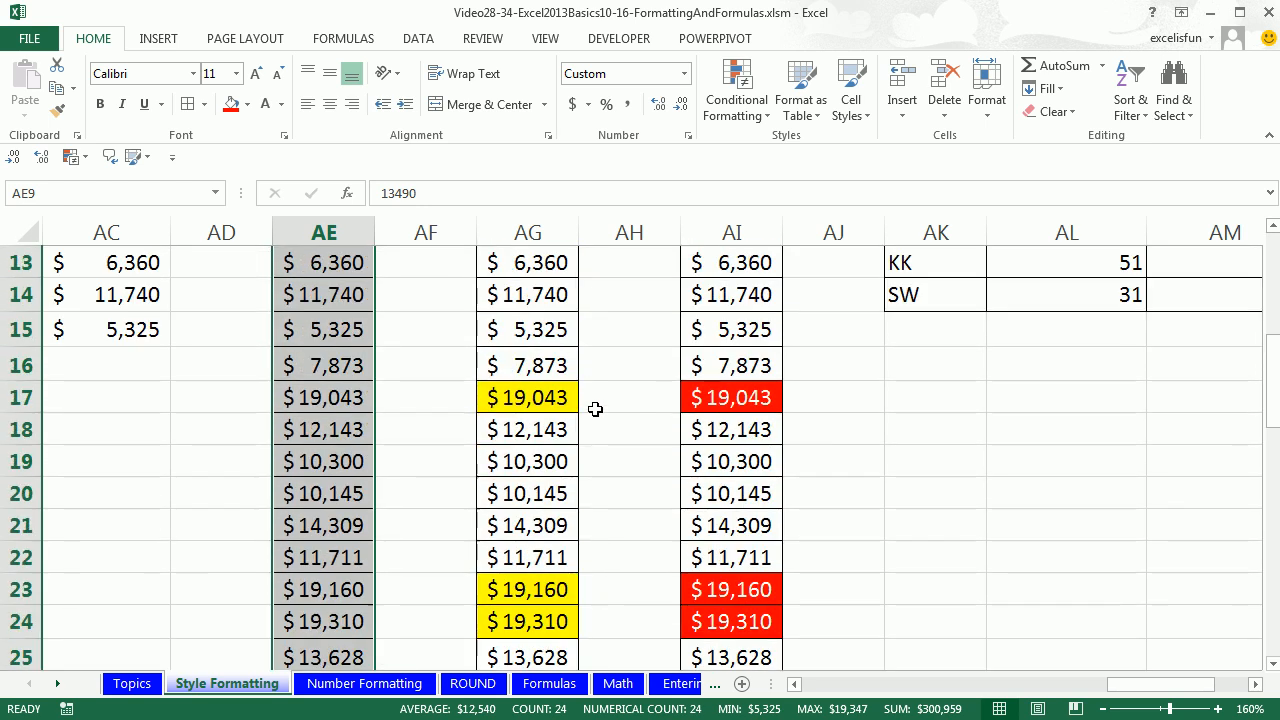
scroll(595, 409, "up", 4)
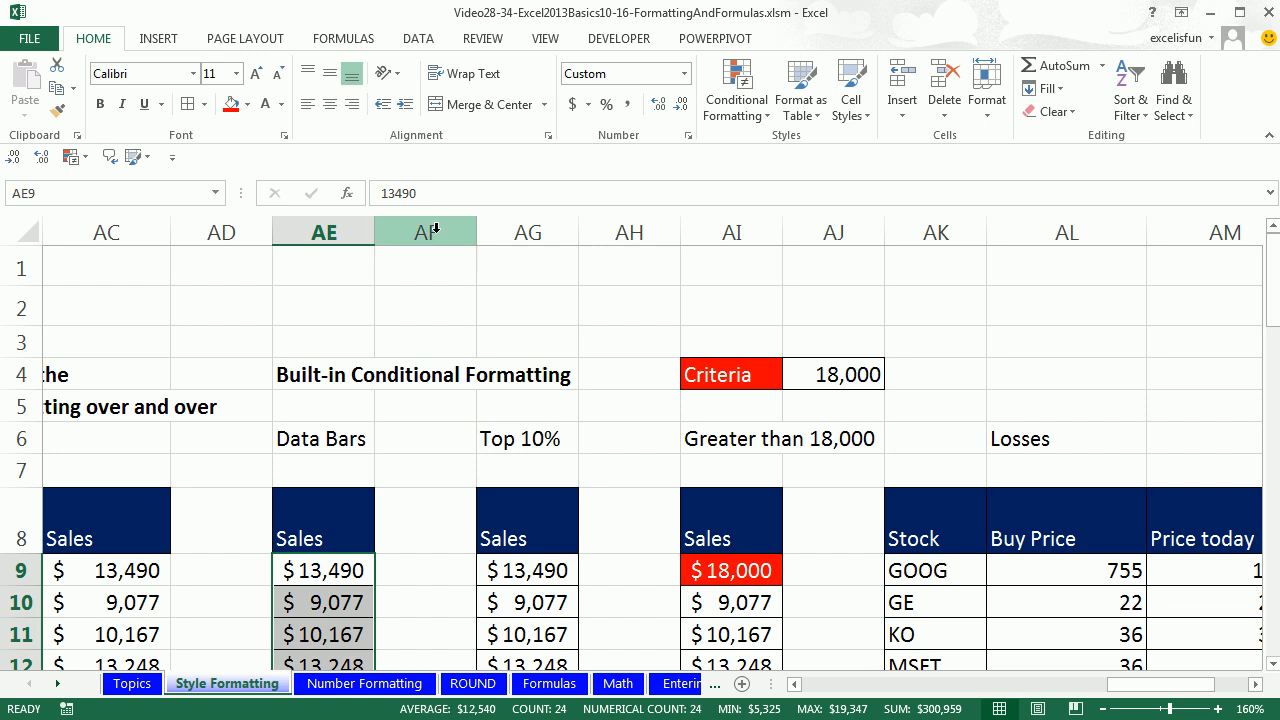
Insert a new column at AF, directly beside the Data Bars sales column
left_click(426, 232)
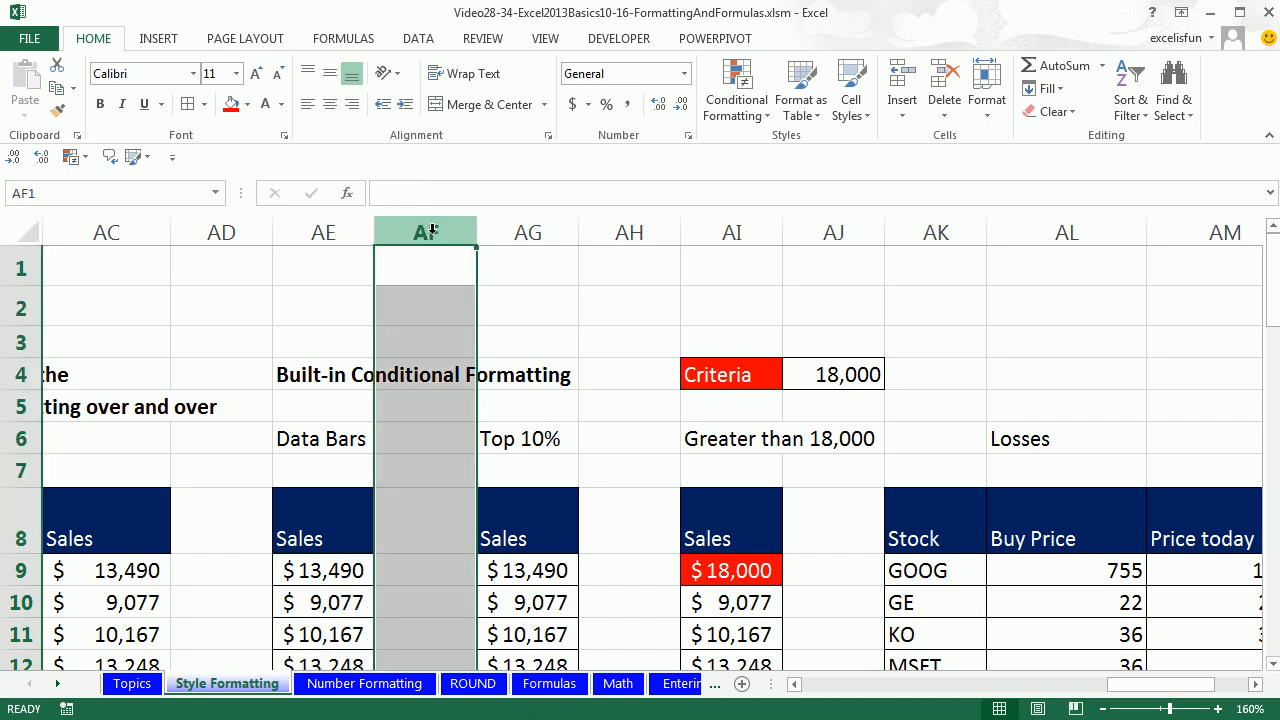
right_click(434, 235)
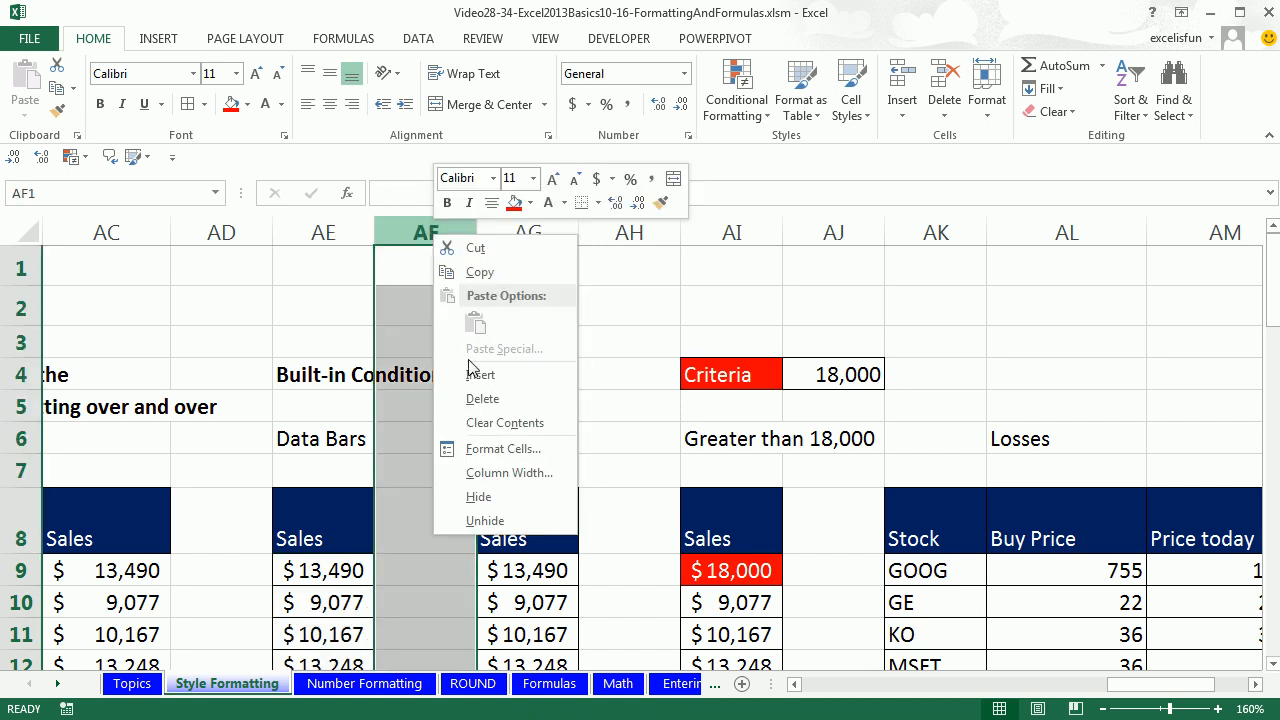
left_click(415, 232)
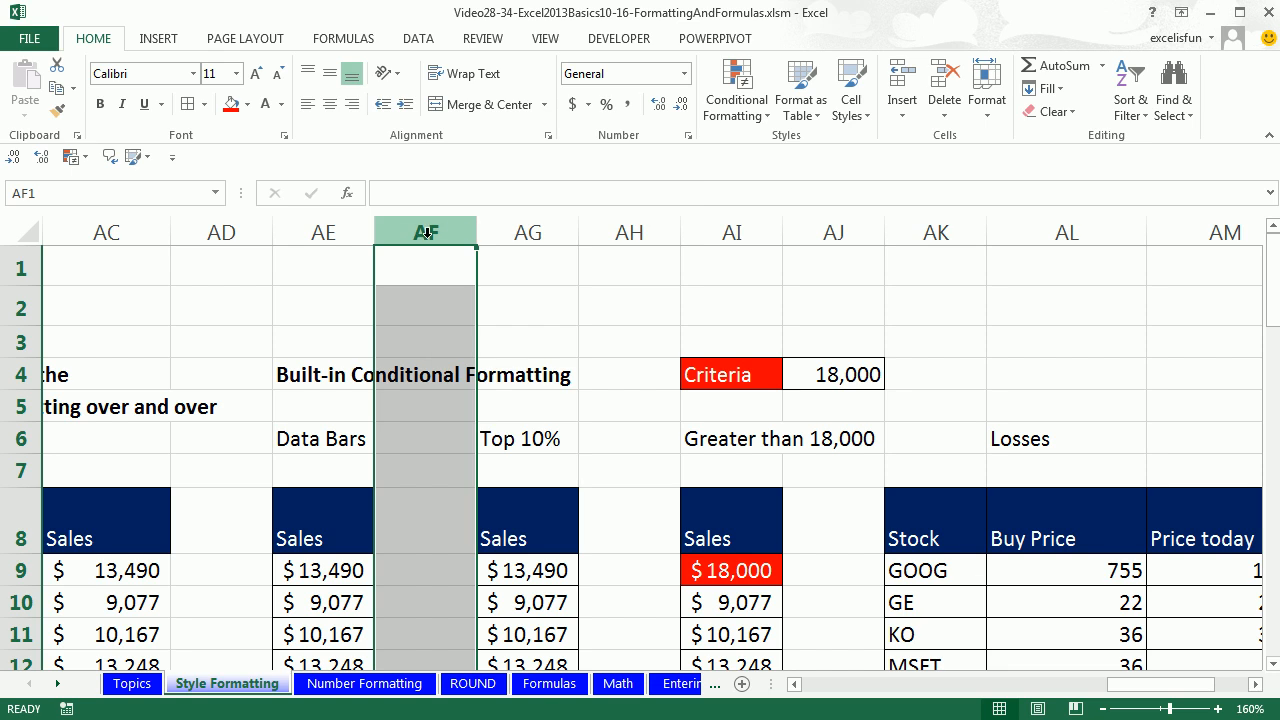
left_click(418, 281)
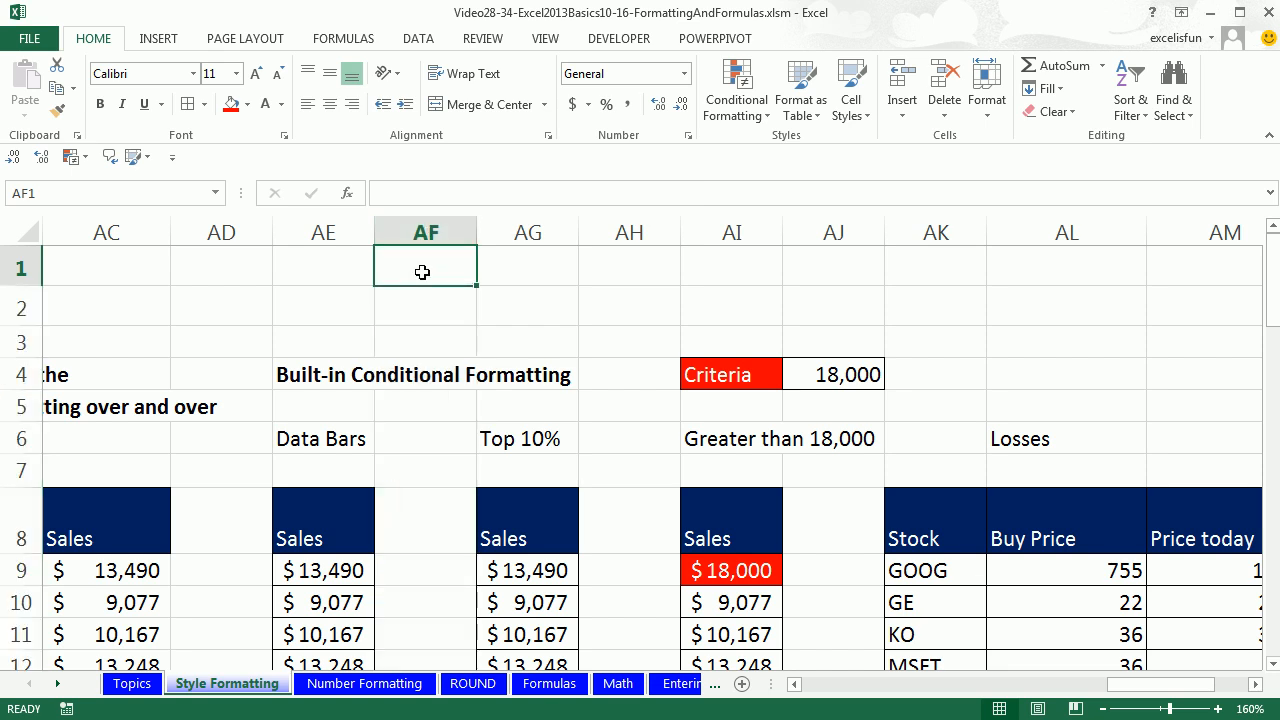
left_click(441, 229)
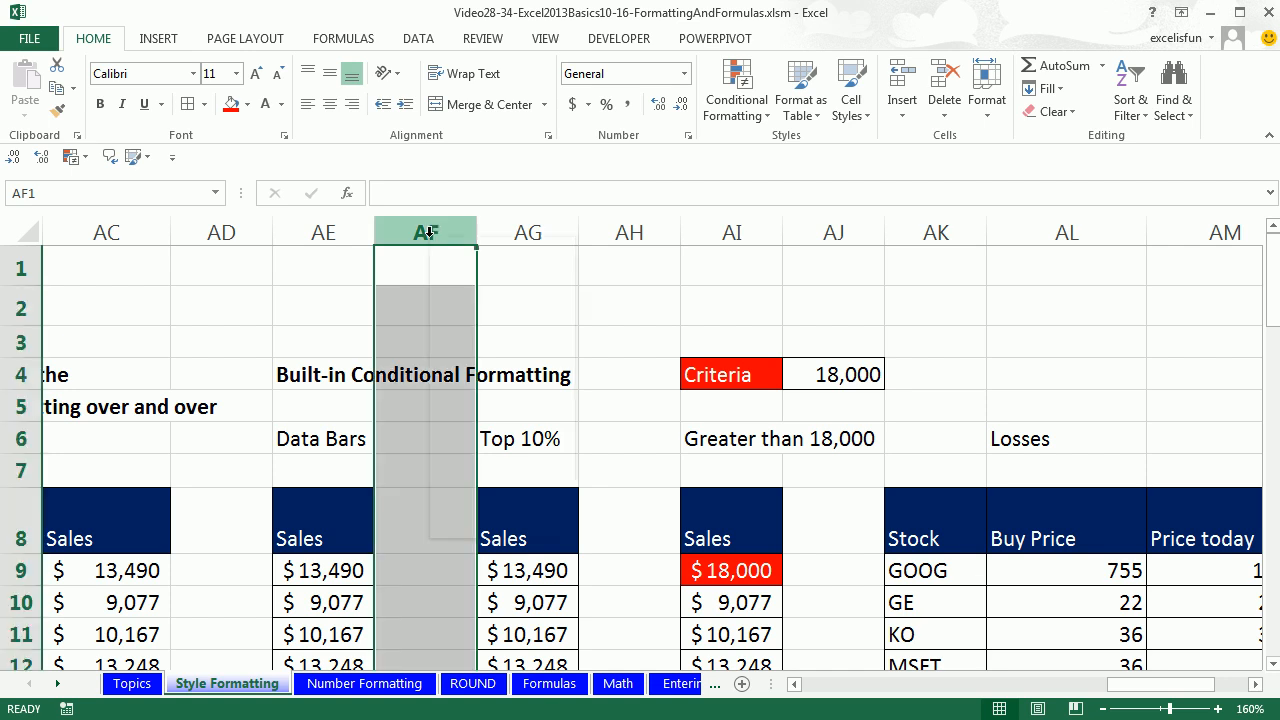
right_click(427, 232)
left_click(490, 378)
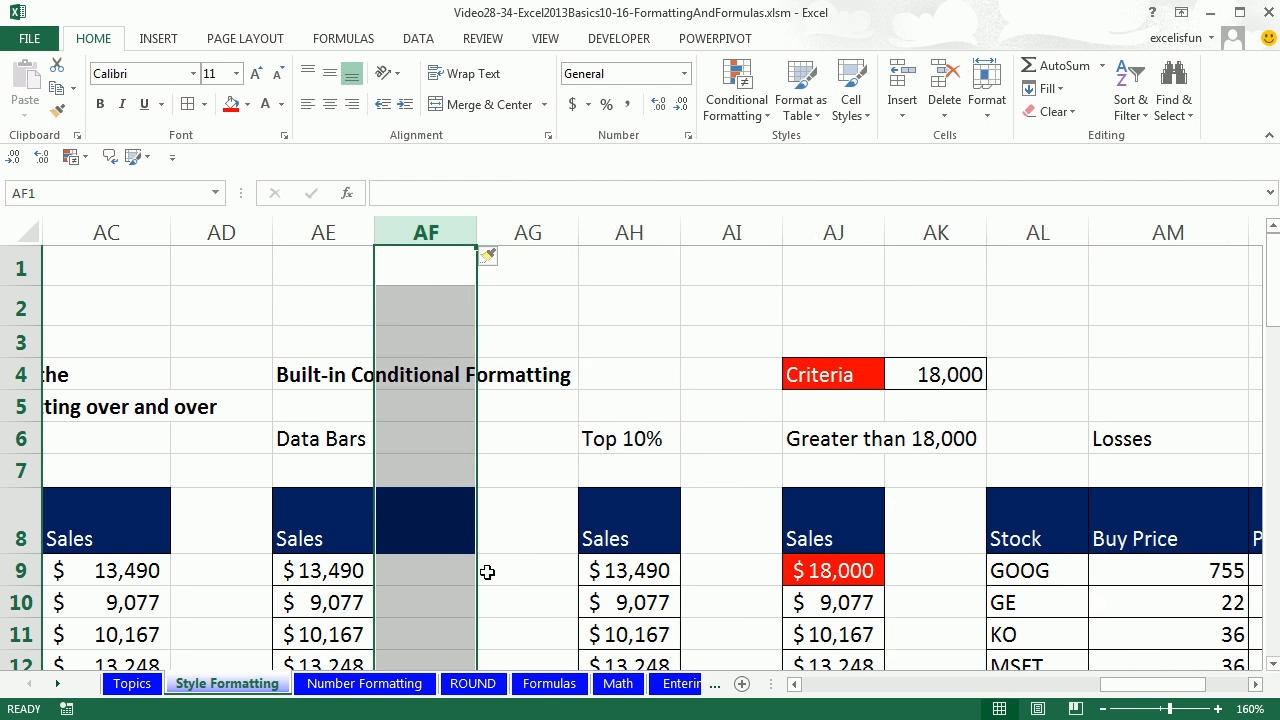
Copy the Sales header from AE8 into AF8
scroll(487, 571, "down", 2)
left_click(345, 336)
key("ctrl+c")
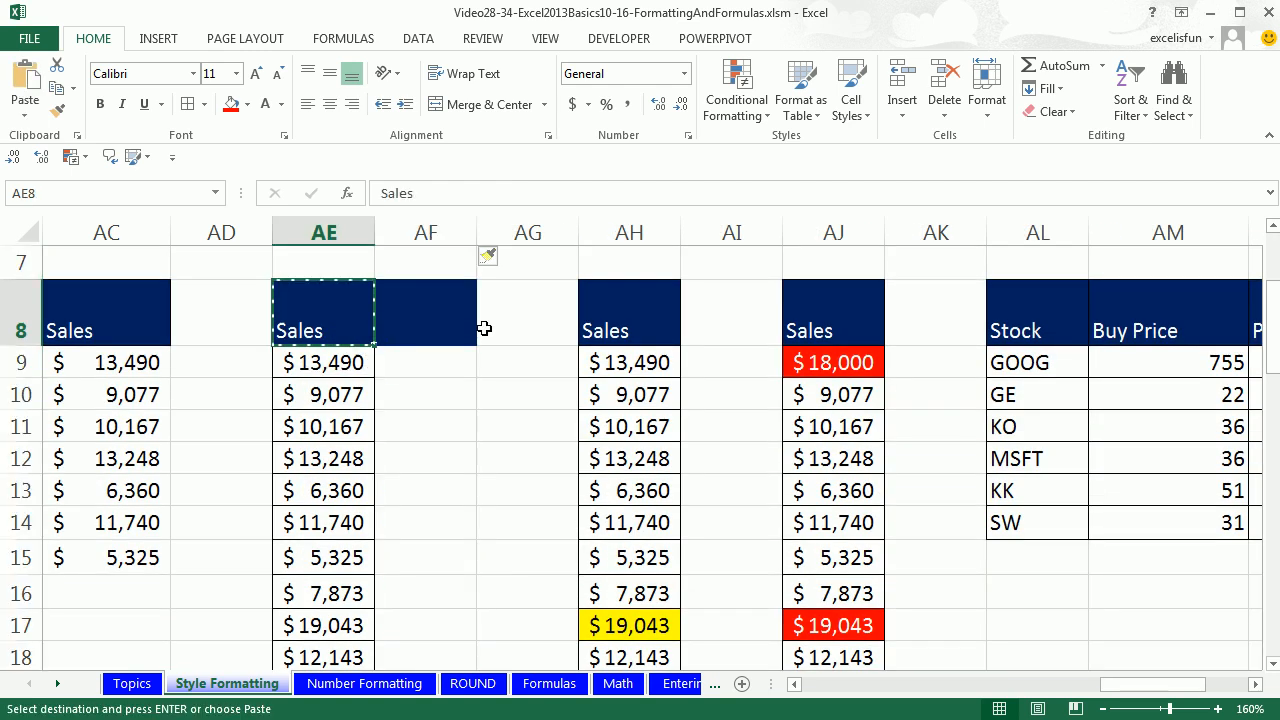
left_click(425, 330)
key("ctrl+v")
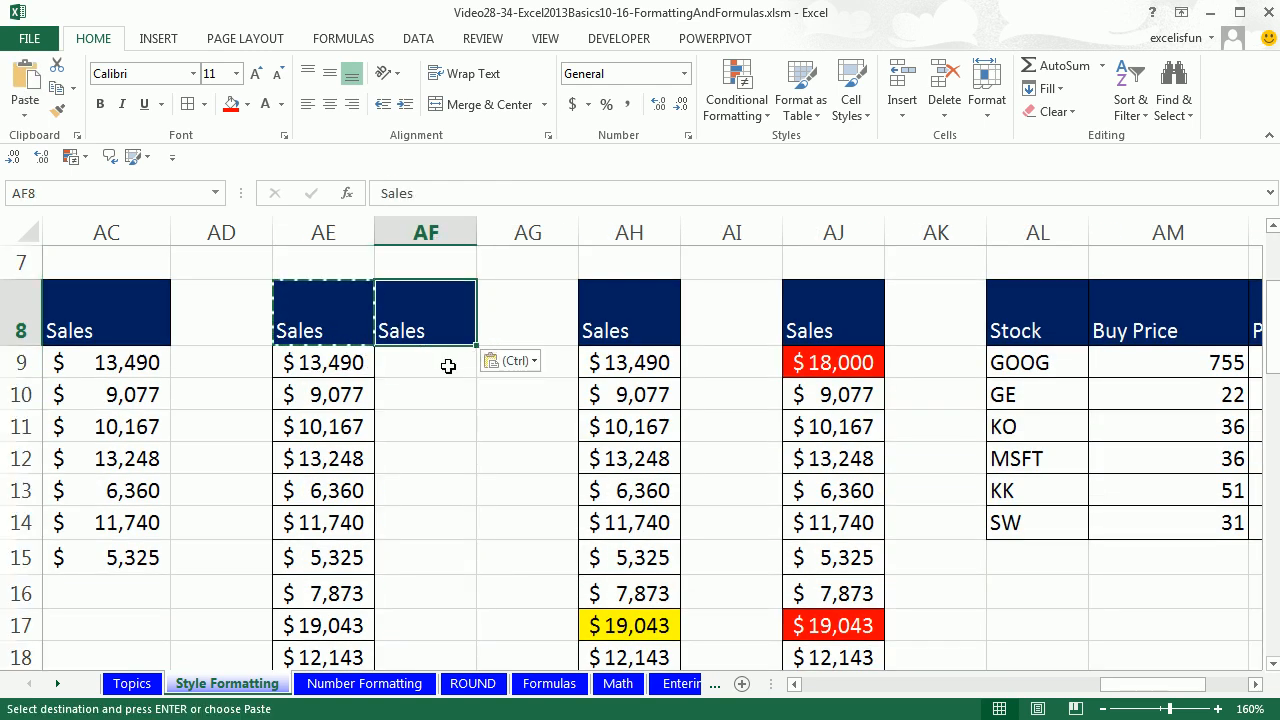
Add borders to all the cells in AF9:AF32
left_click_drag(422, 362, 409, 614)
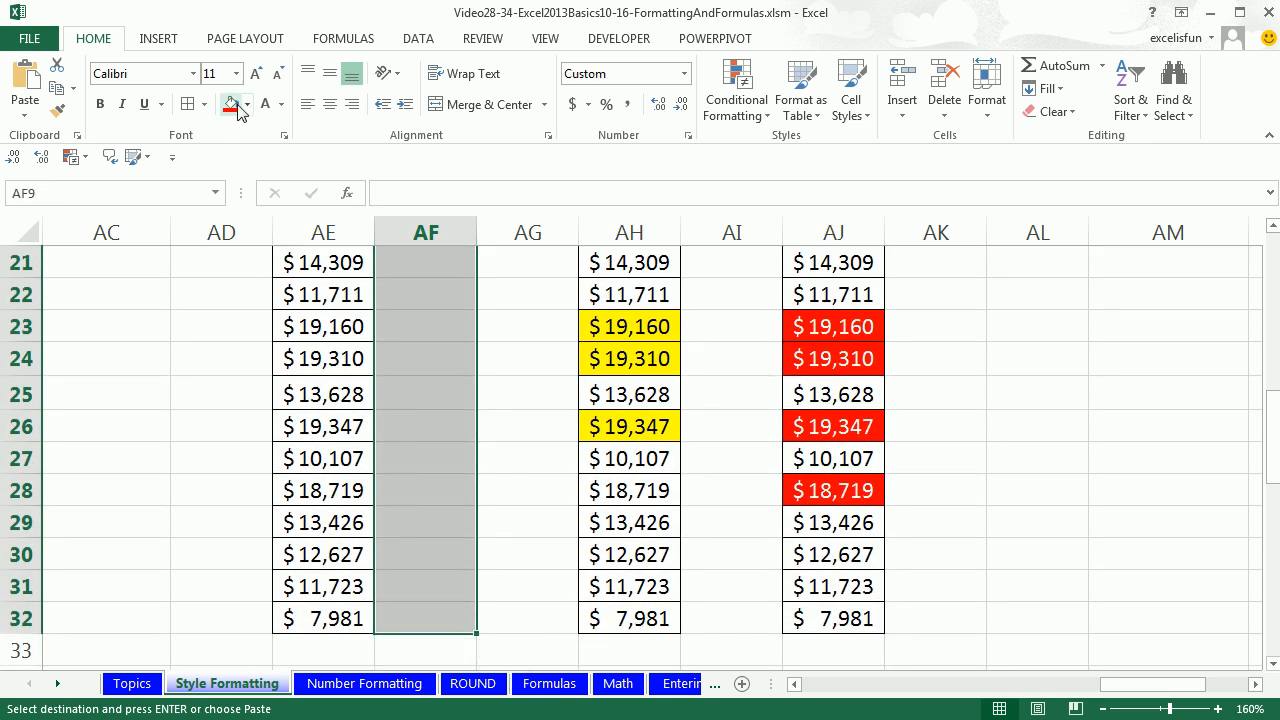
left_click(187, 105)
key("ctrl+BackSpace")
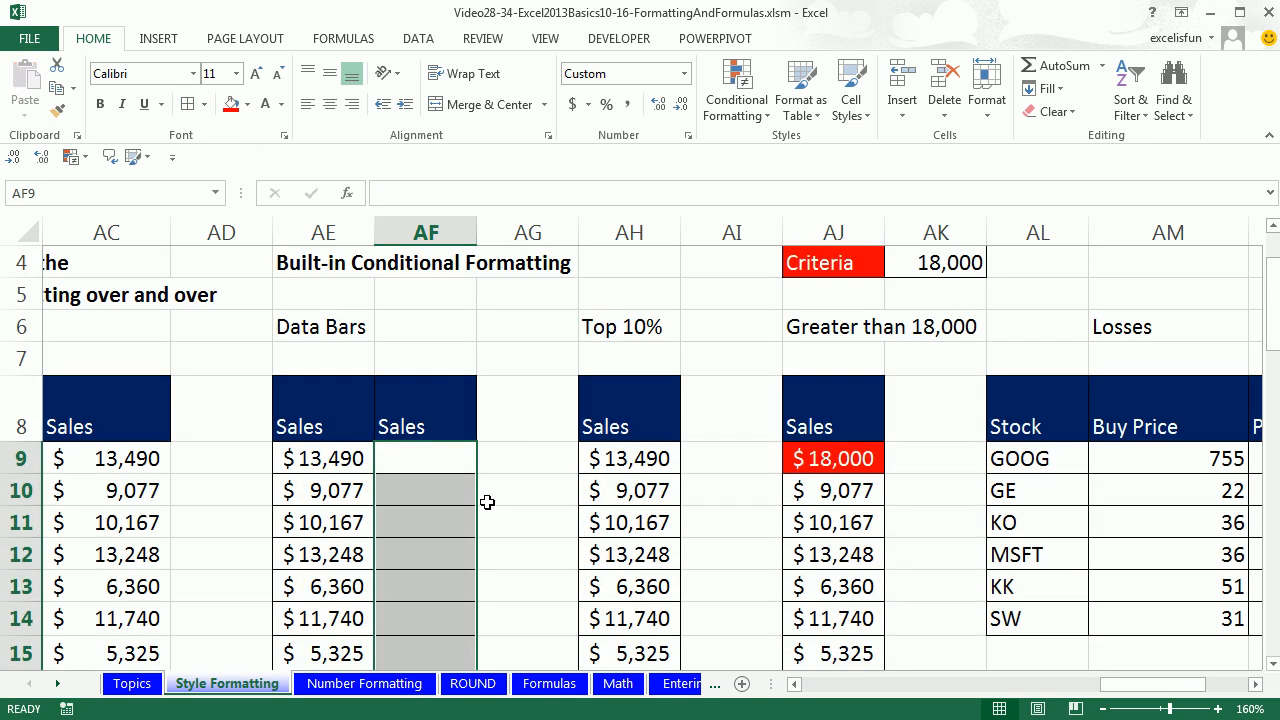
Enter the formula =AE9 in AF9 and fill it down the column to AF32
left_click(446, 458)
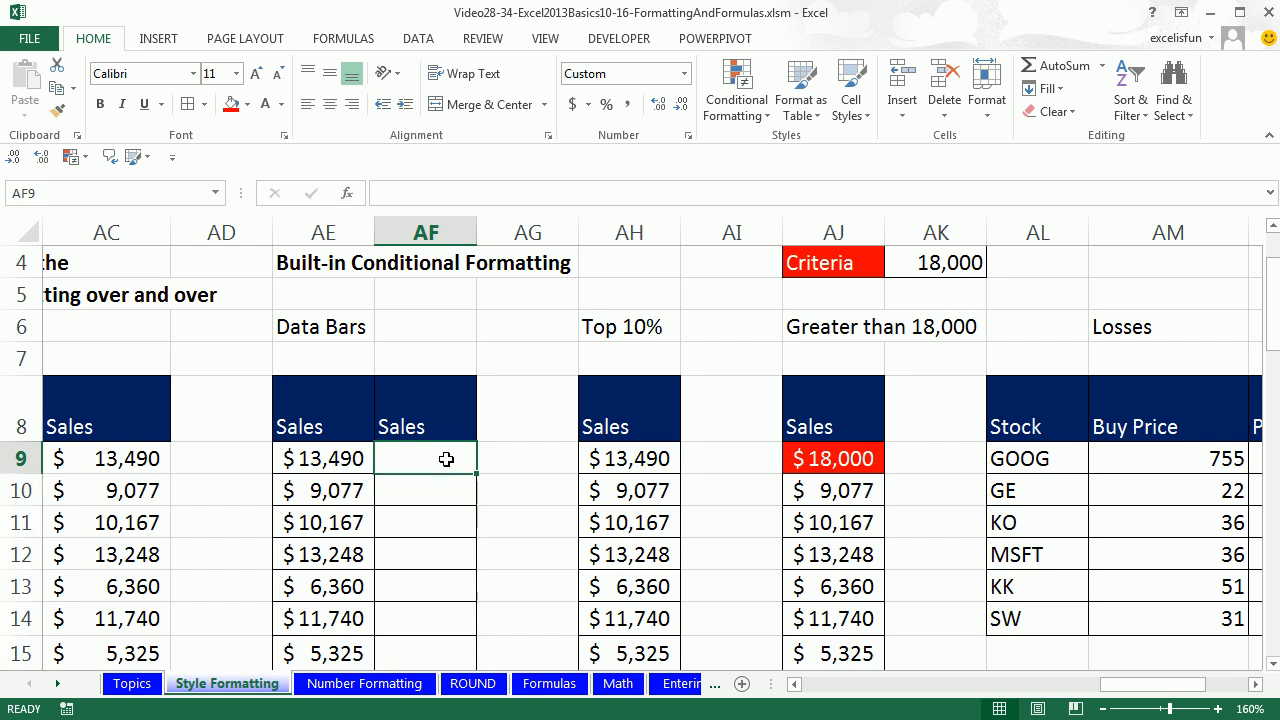
type("=")
key("Left")
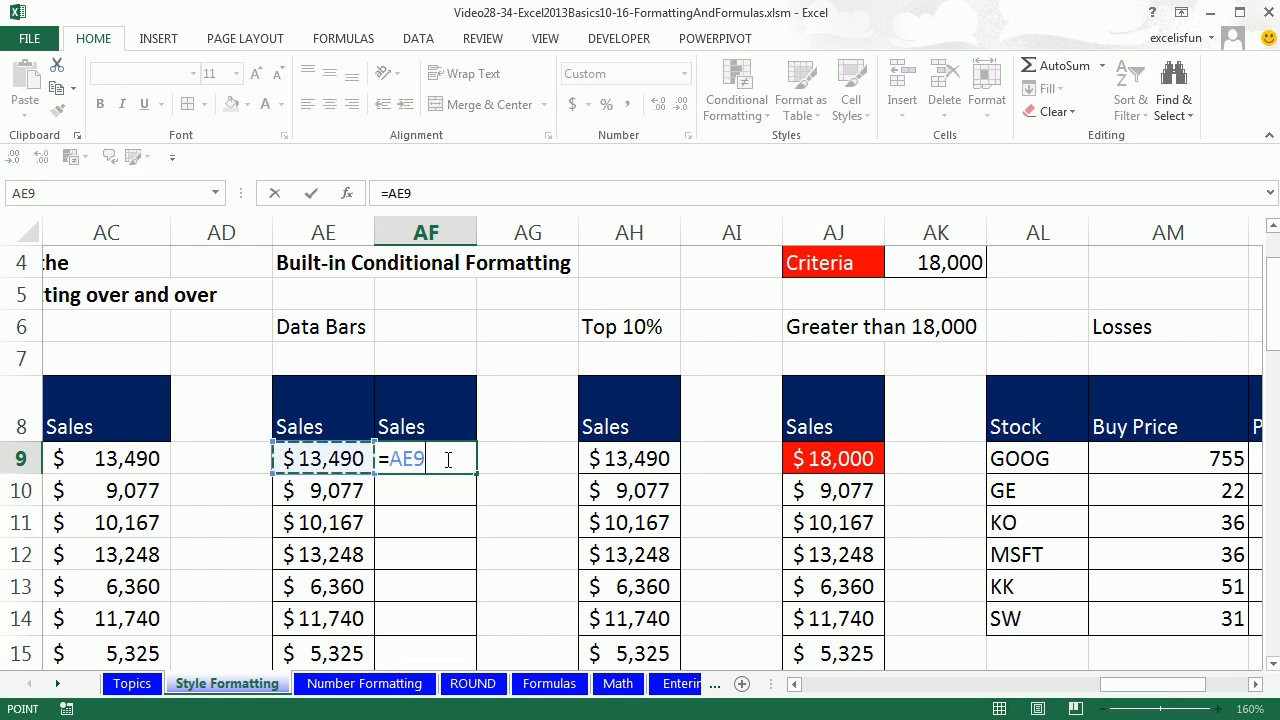
key("ctrl+Return")
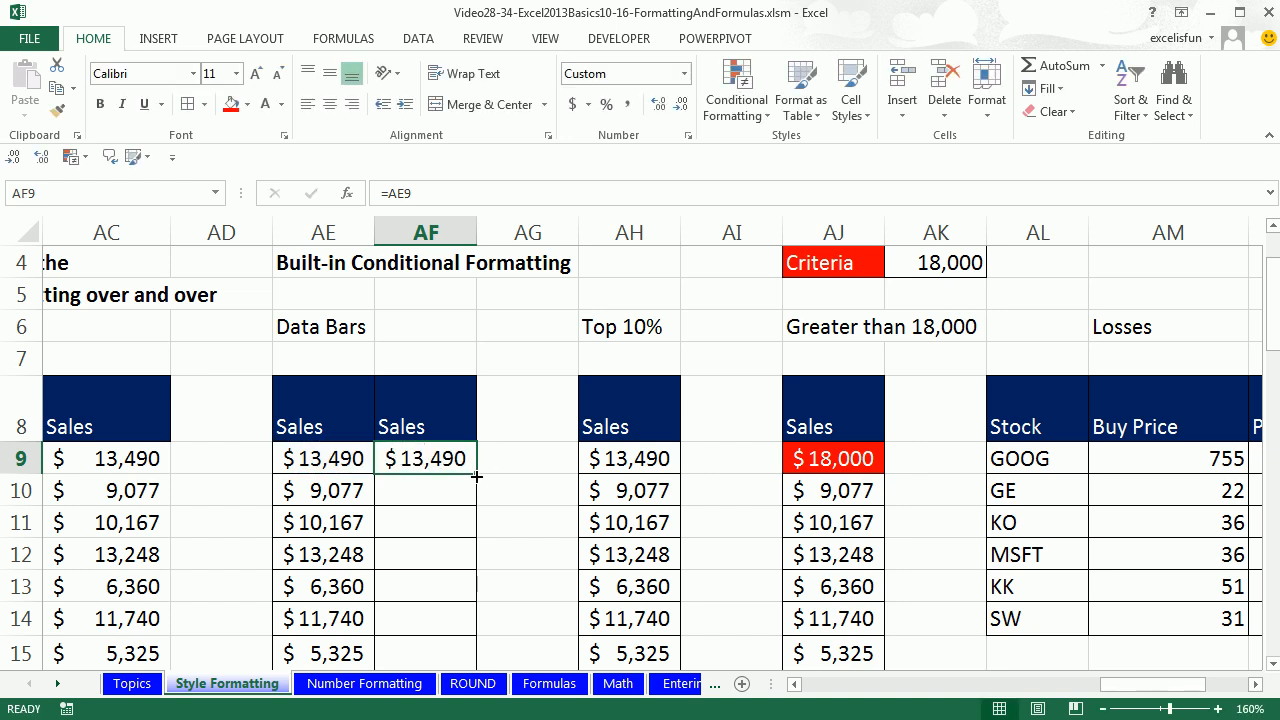
double_click(476, 477)
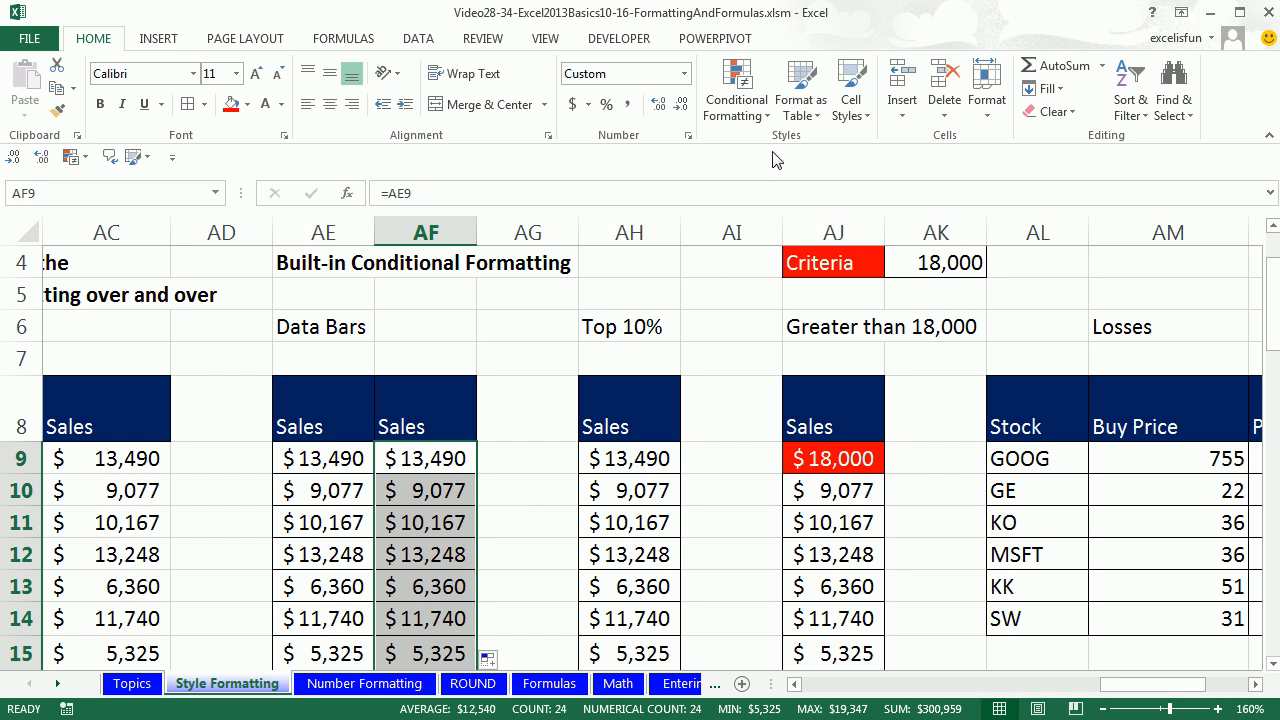
Apply light blue solid fill data bars to the linked sales values in AF9:AF32
left_click(765, 118)
mouse_move(785, 250)
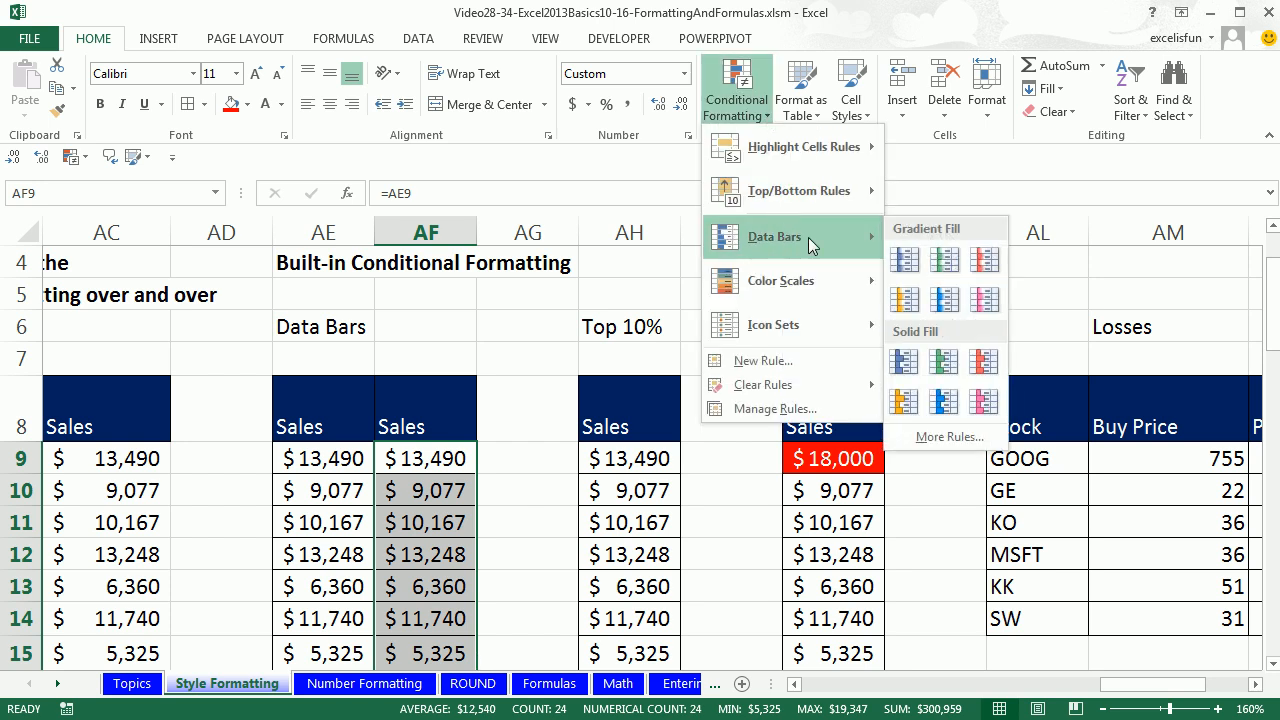
left_click(944, 402)
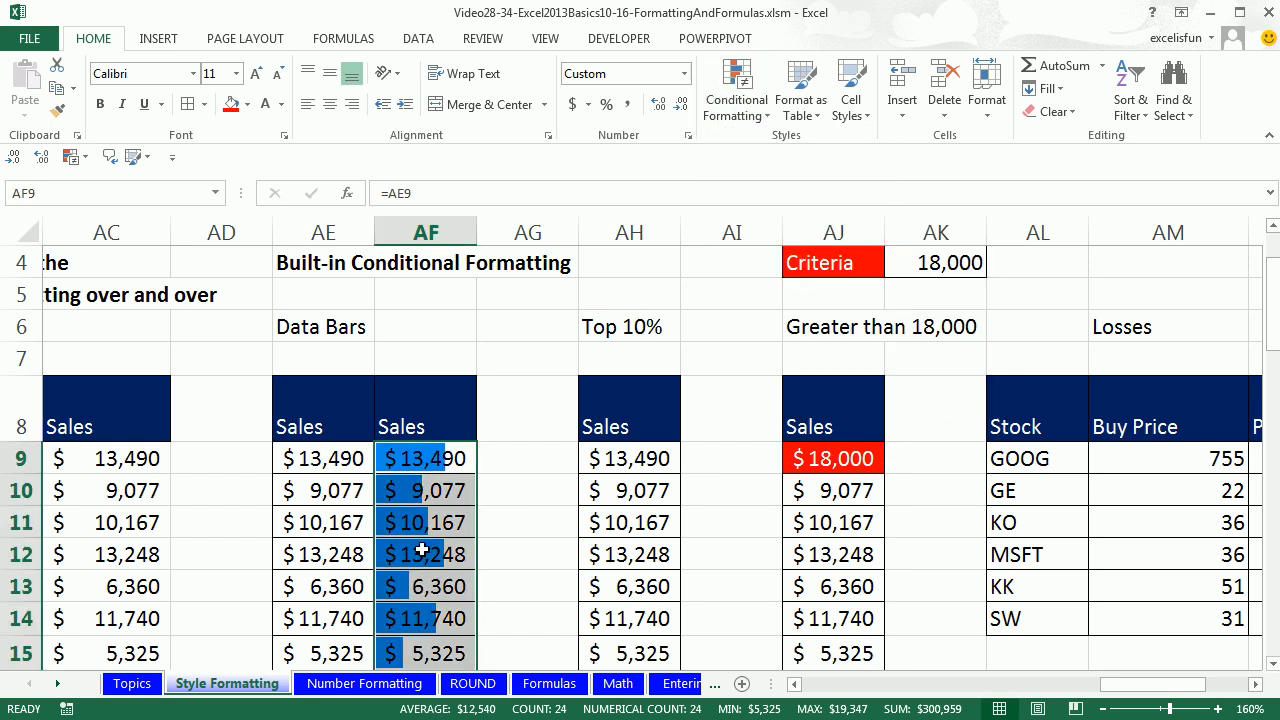
Edit the Data Bar rule for AF9:AF32 to Show Bar Only, and apply the change
left_click(770, 118)
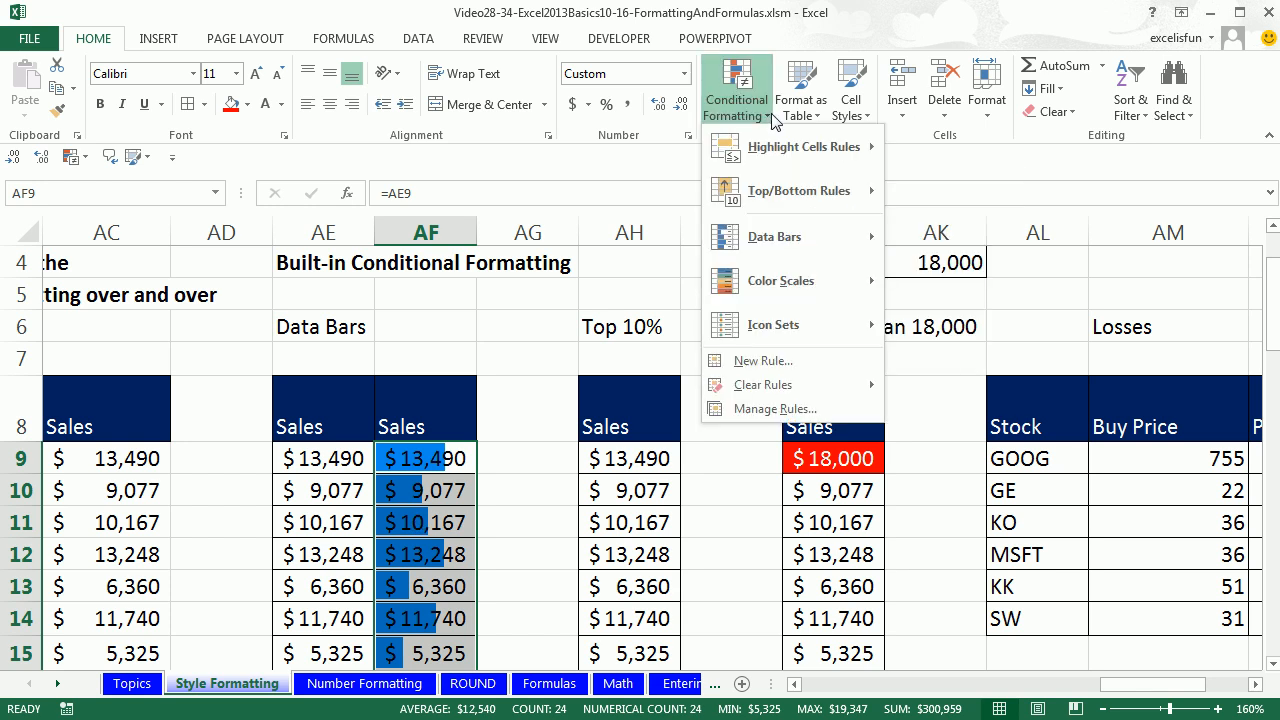
left_click(790, 412)
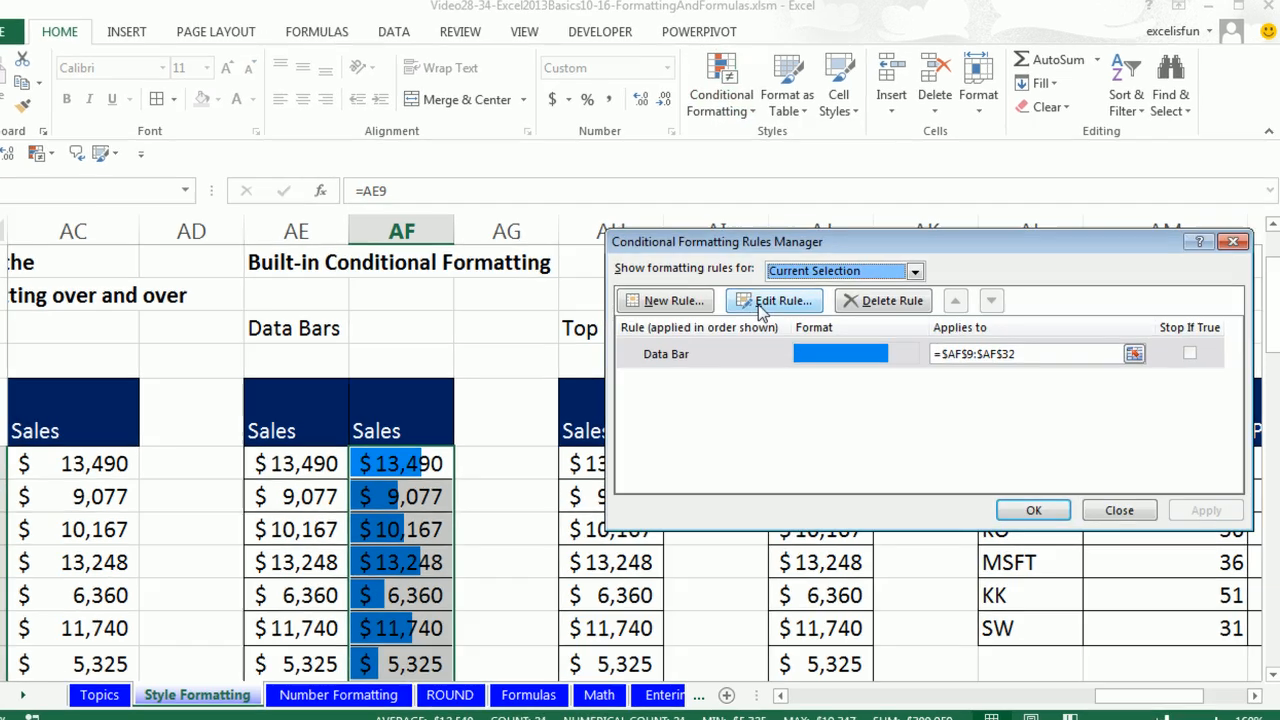
left_click(780, 300)
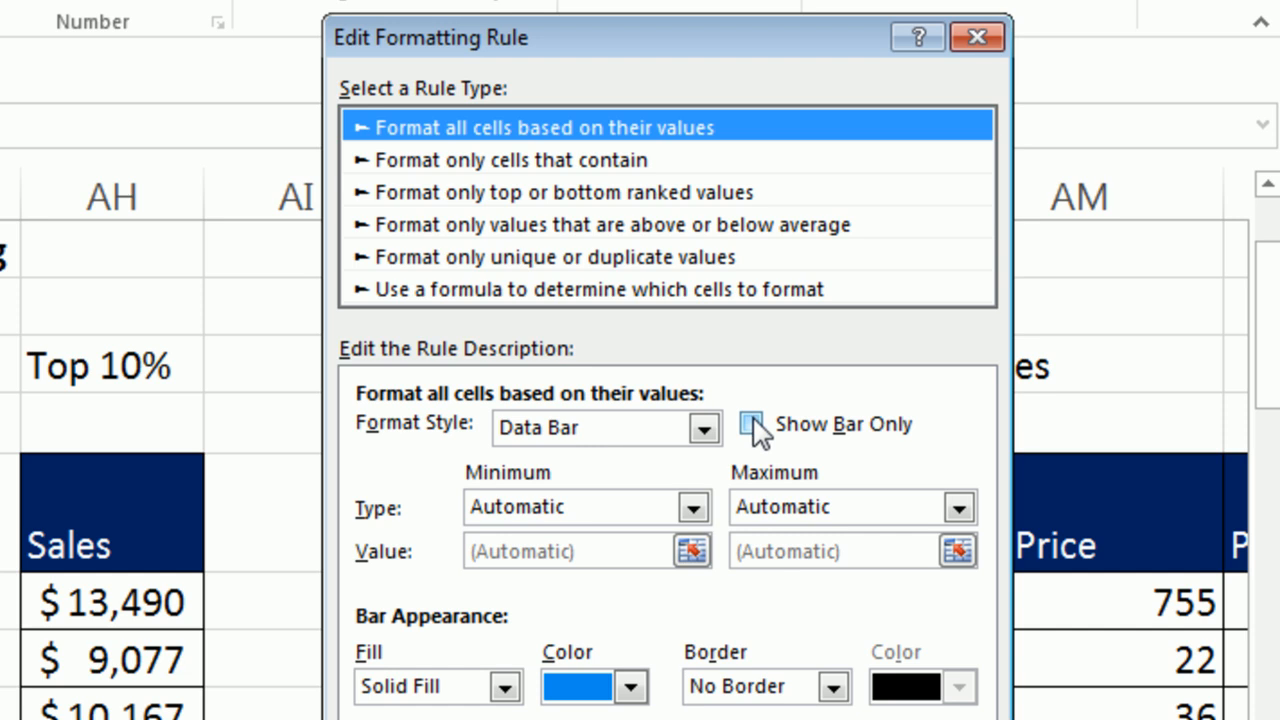
left_click(751, 425)
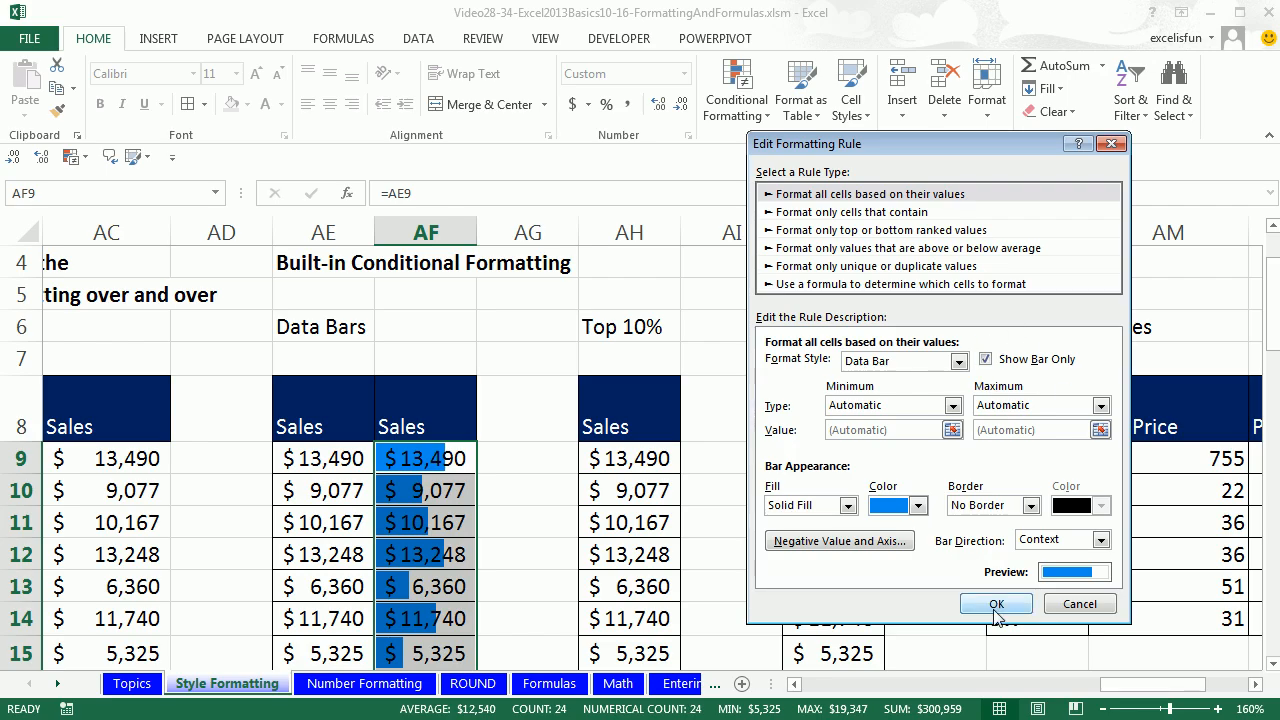
left_click(996, 604)
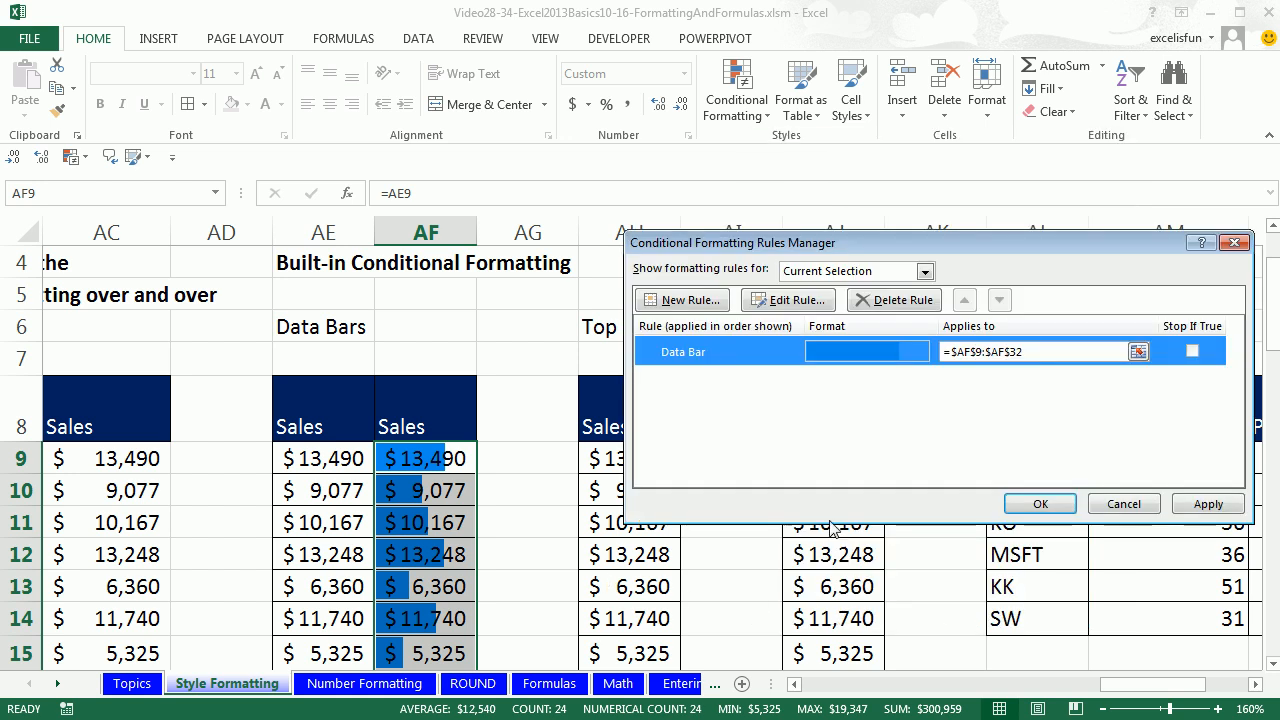
left_click(1033, 505)
scroll(594, 416, "down", 3)
scroll(594, 416, "down", 1)
scroll(594, 416, "up", 3)
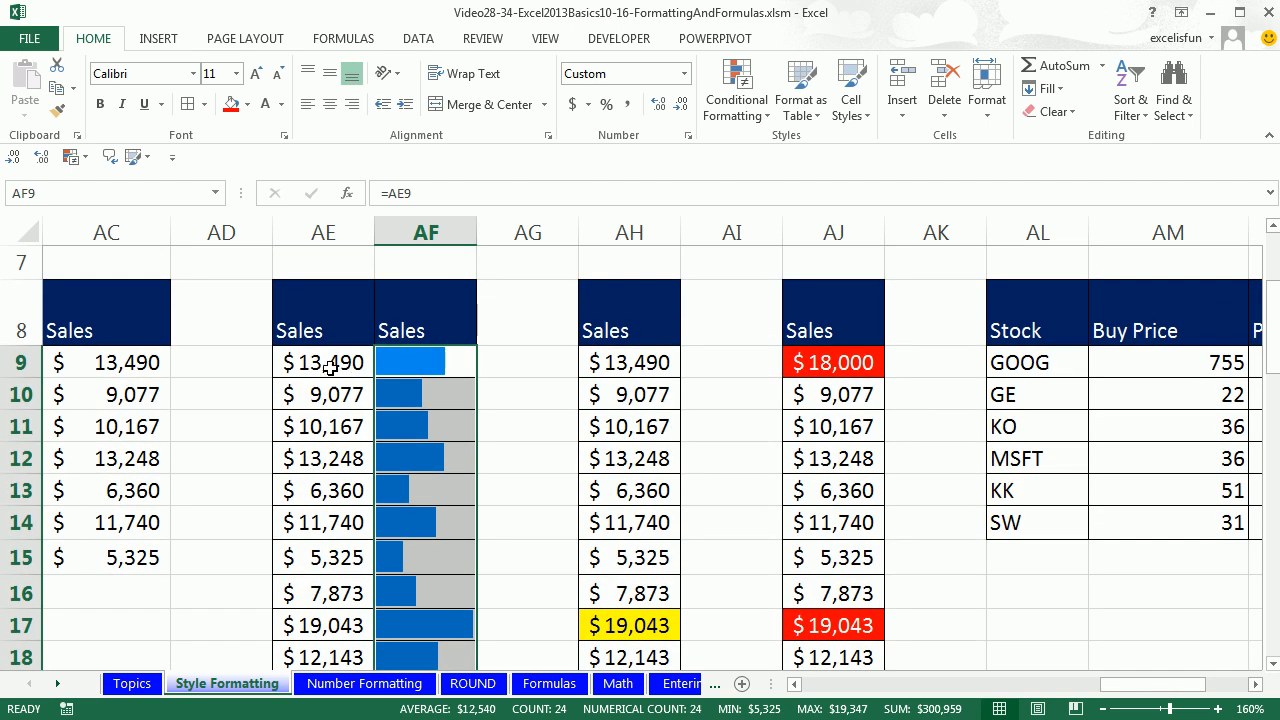
left_click(314, 350)
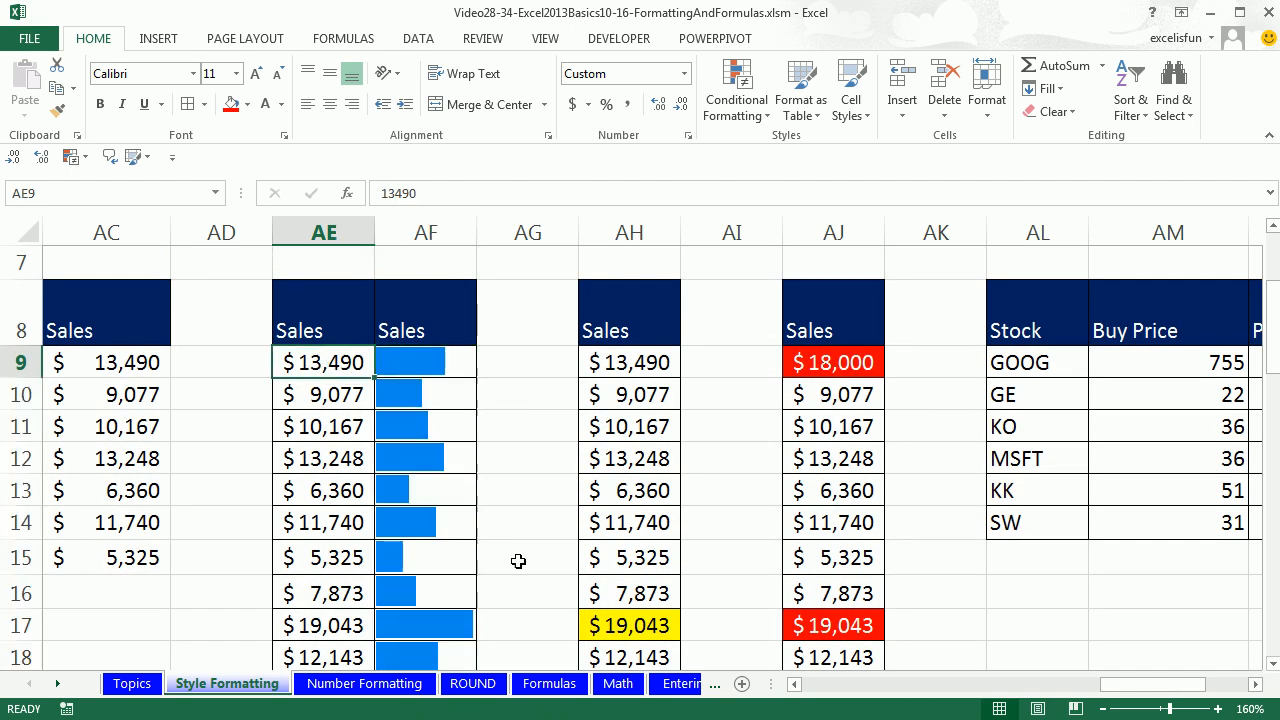
left_click(327, 398)
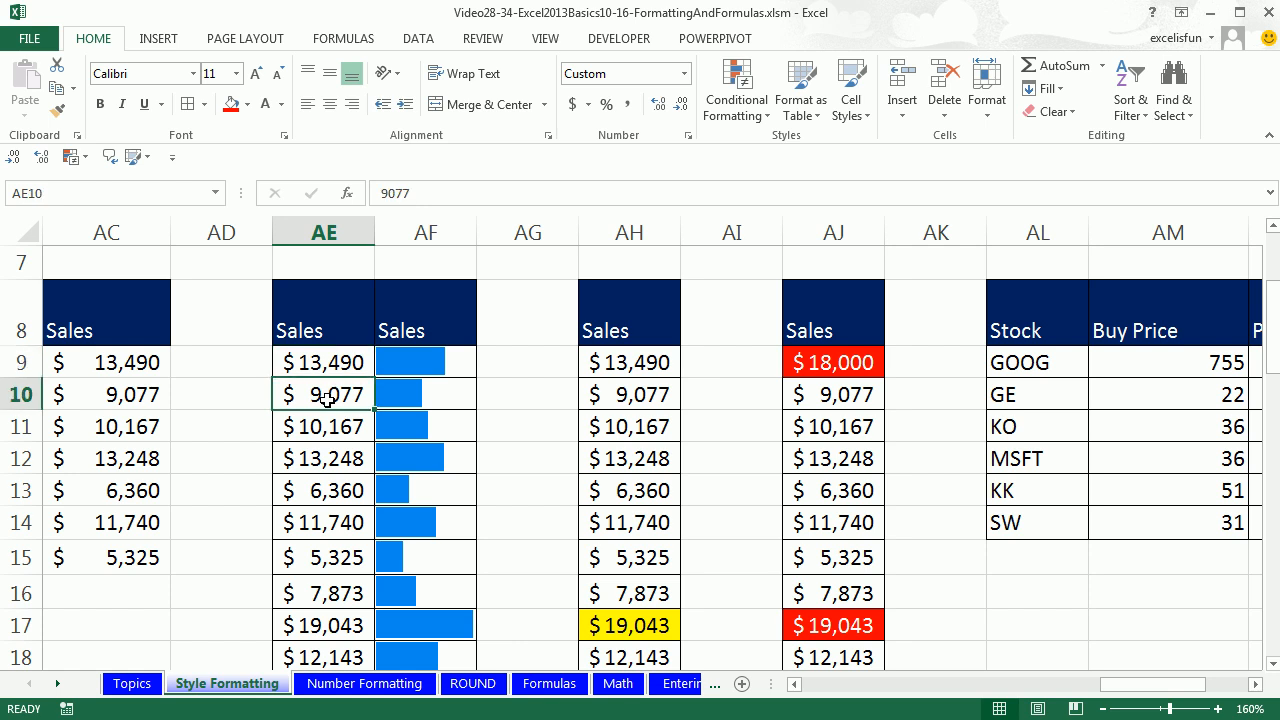
Try sorting the sales values in column AE from largest to smallest to compare the data bars, and undo the sort
right_click(328, 400)
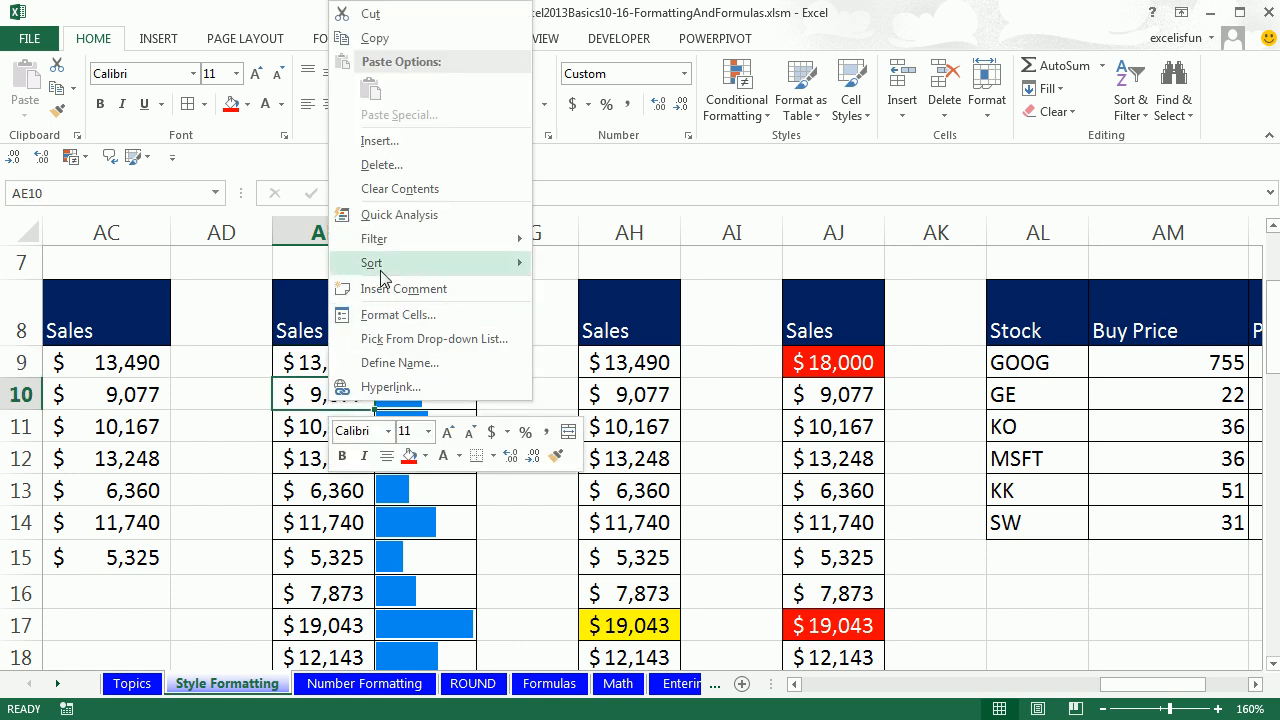
mouse_move(385, 272)
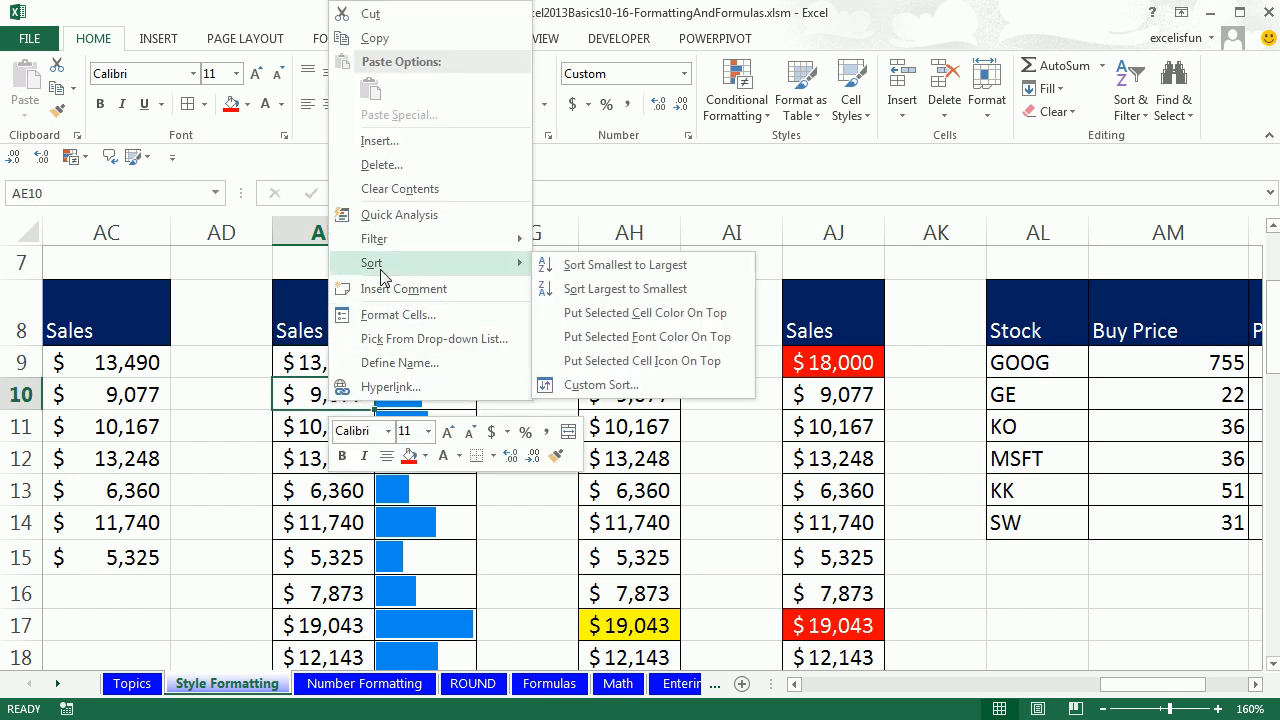
left_click(571, 289)
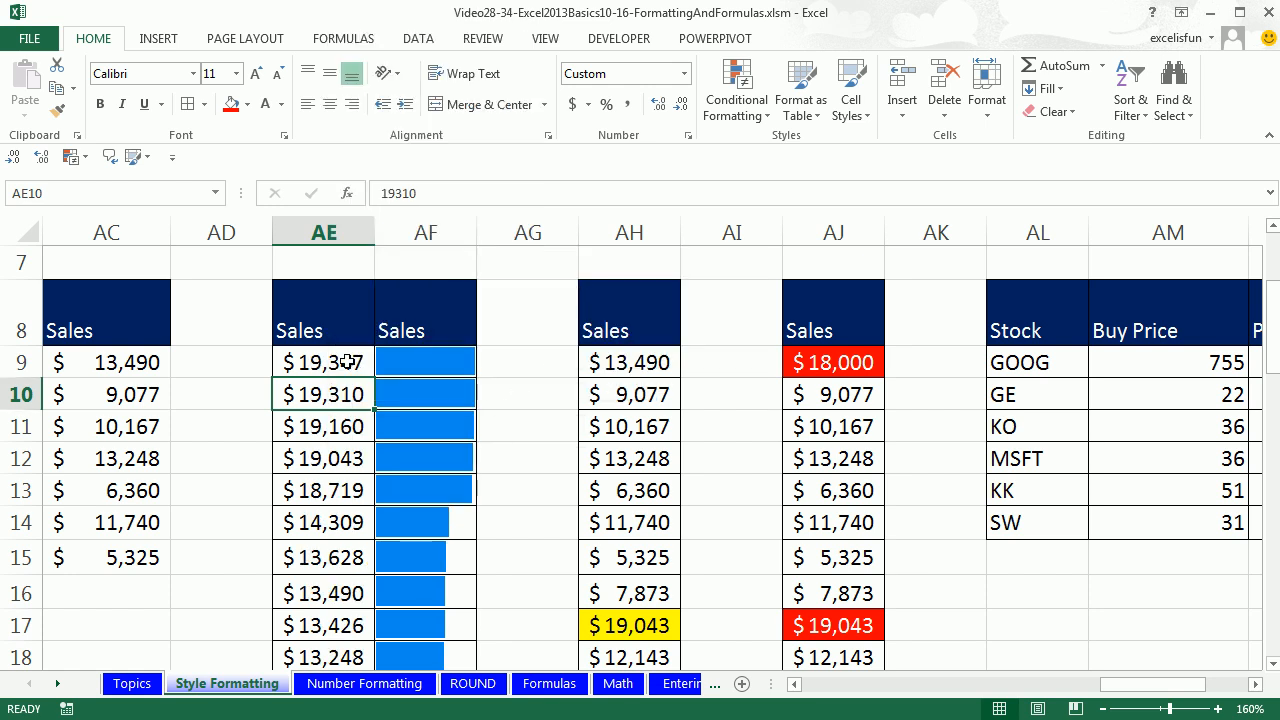
scroll(412, 518, "down", 4)
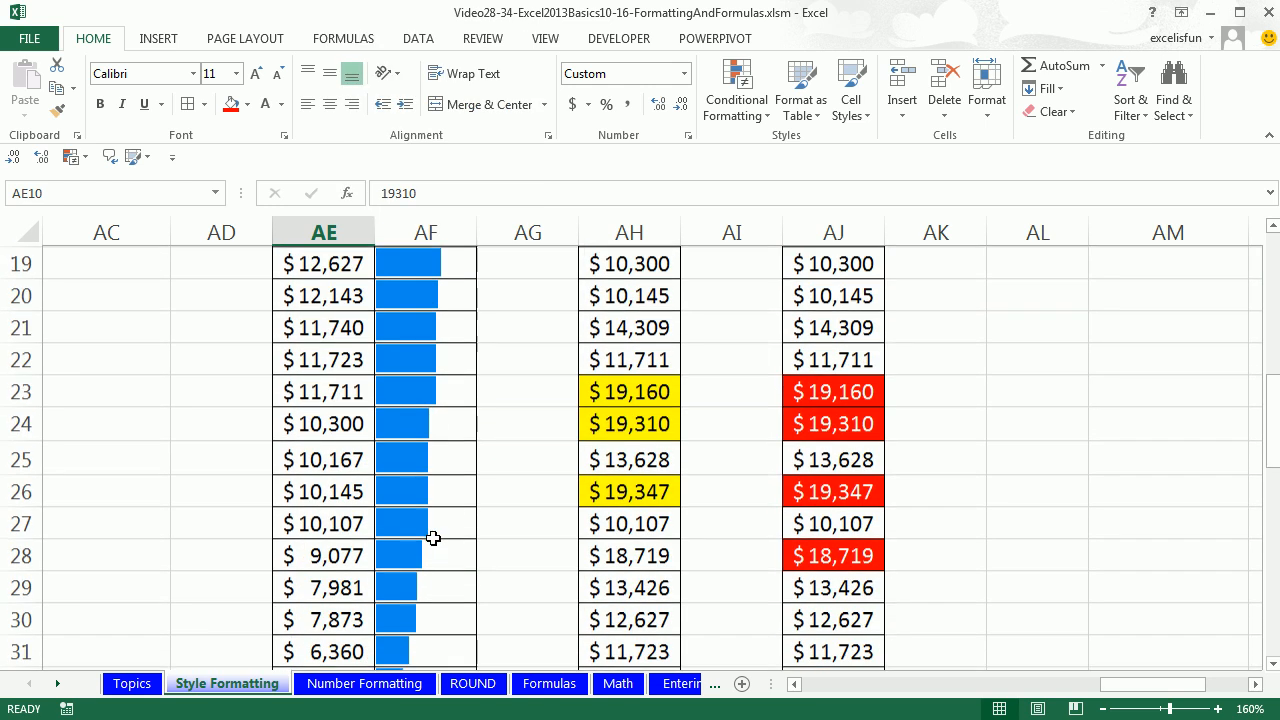
scroll(437, 514, "up", 5)
scroll(483, 356, "down", 1)
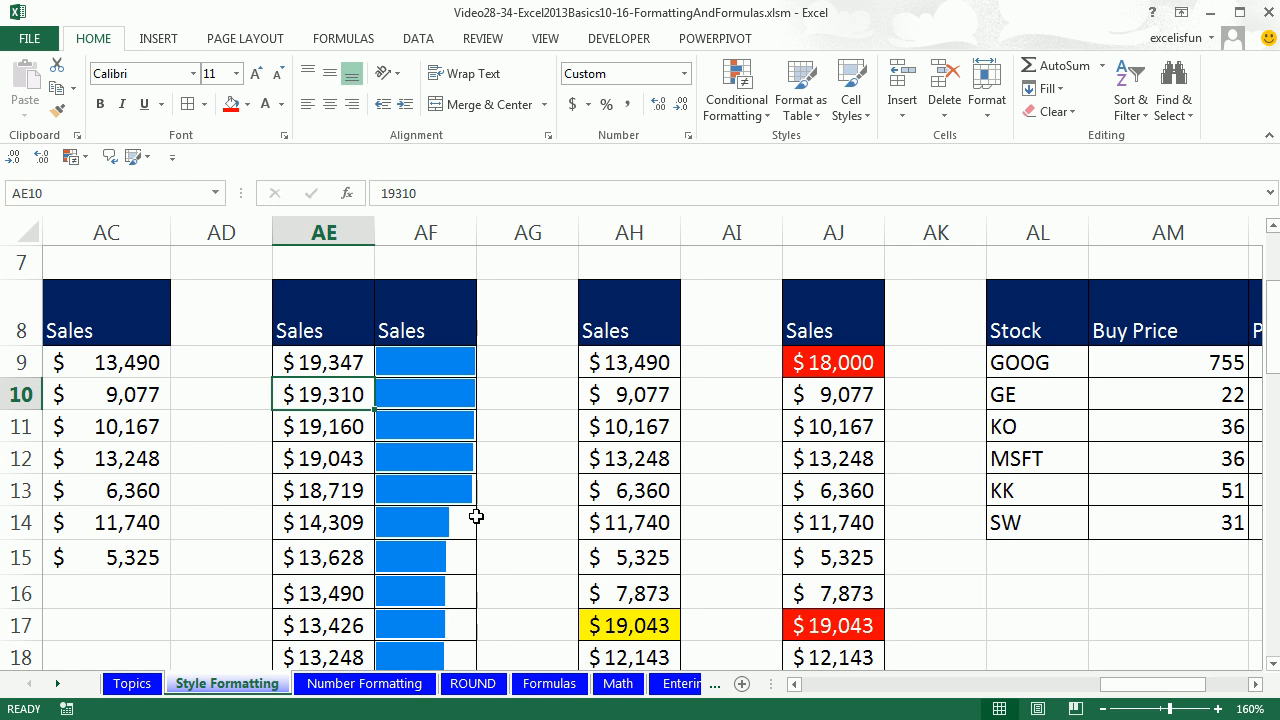
key("ctrl+z")
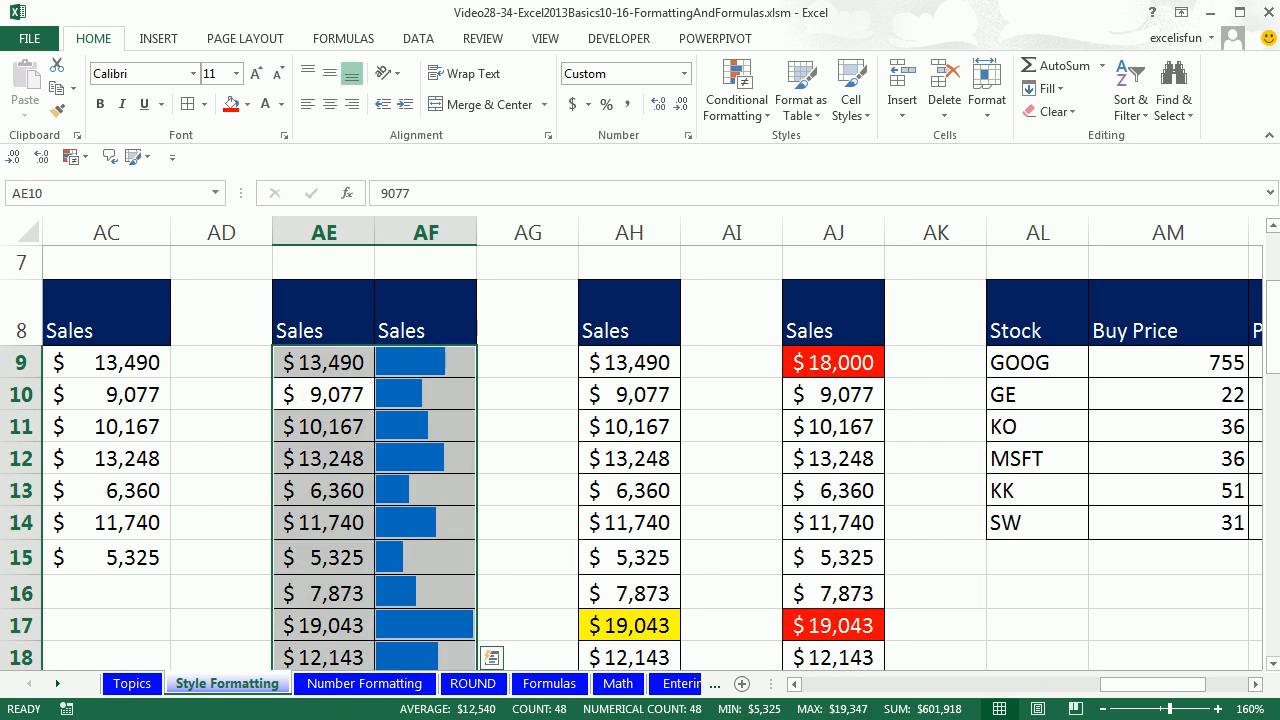
Inspect the Profit formula in AP9 of the stock table and leave it as it is
scroll(1062, 598, "up", 1)
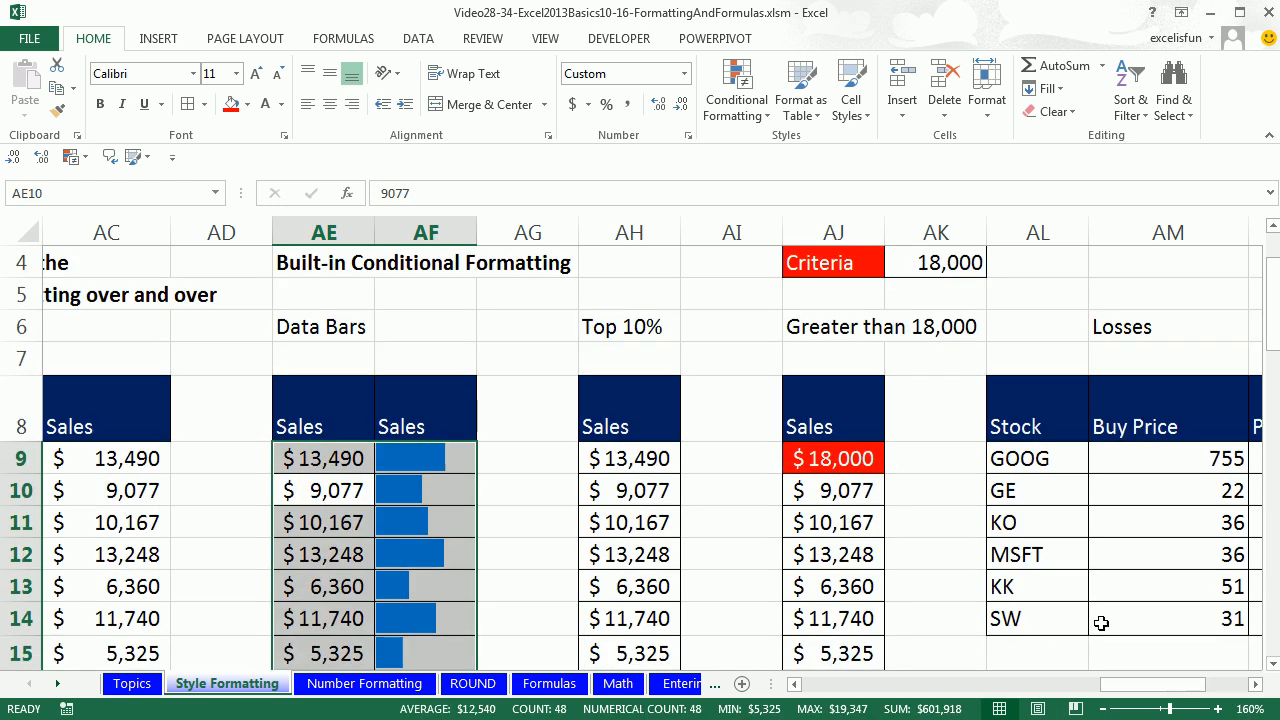
left_click(1254, 684)
left_click(1254, 684)
left_click(1254, 684)
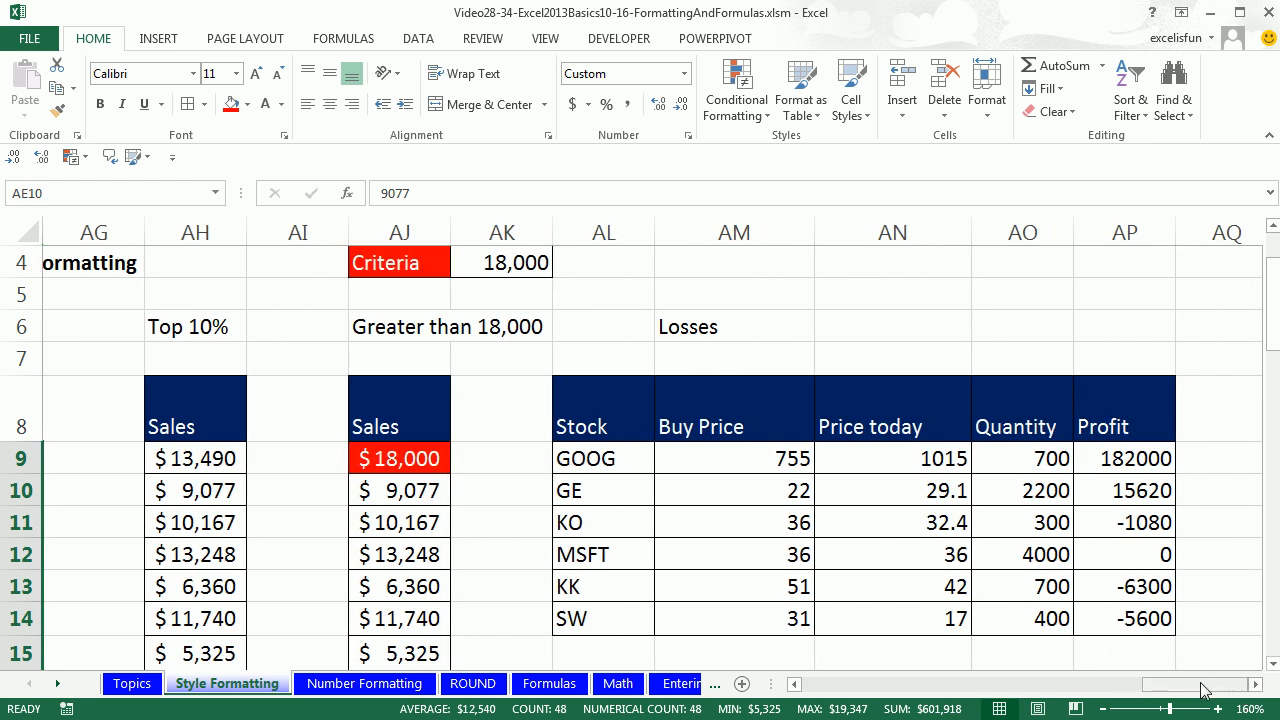
left_click(1254, 684)
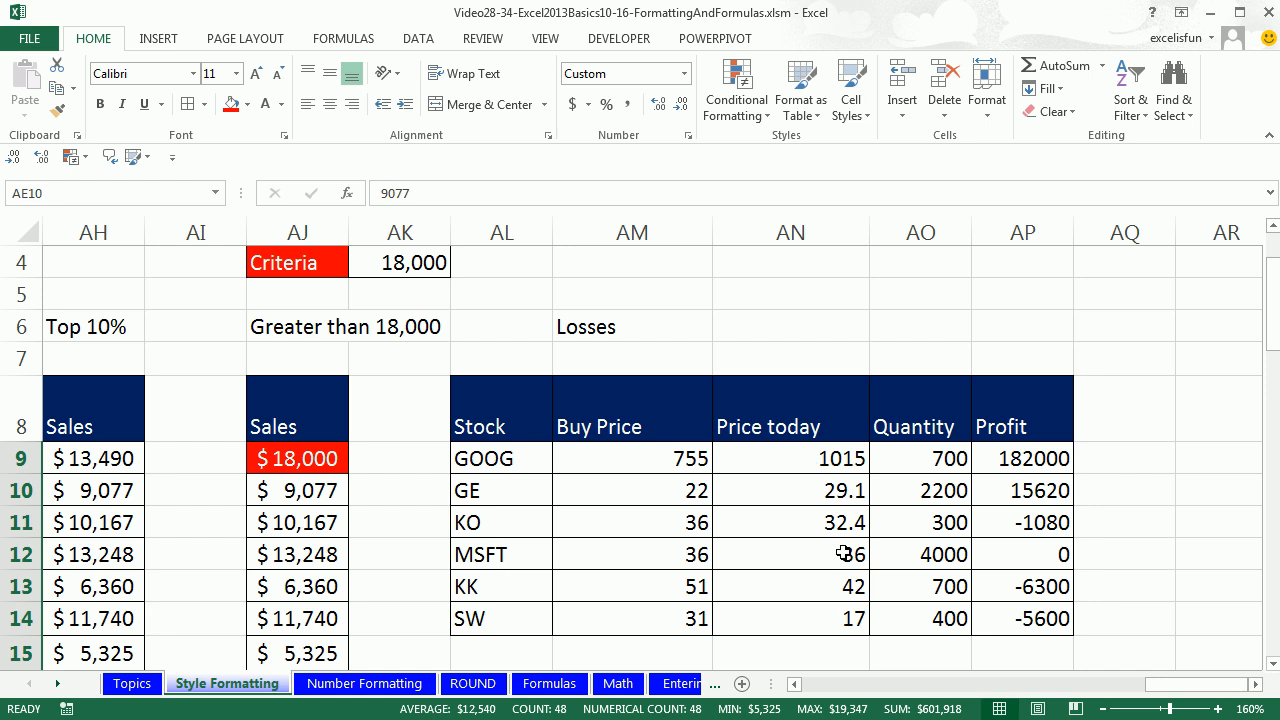
left_click(1026, 464)
key("F2")
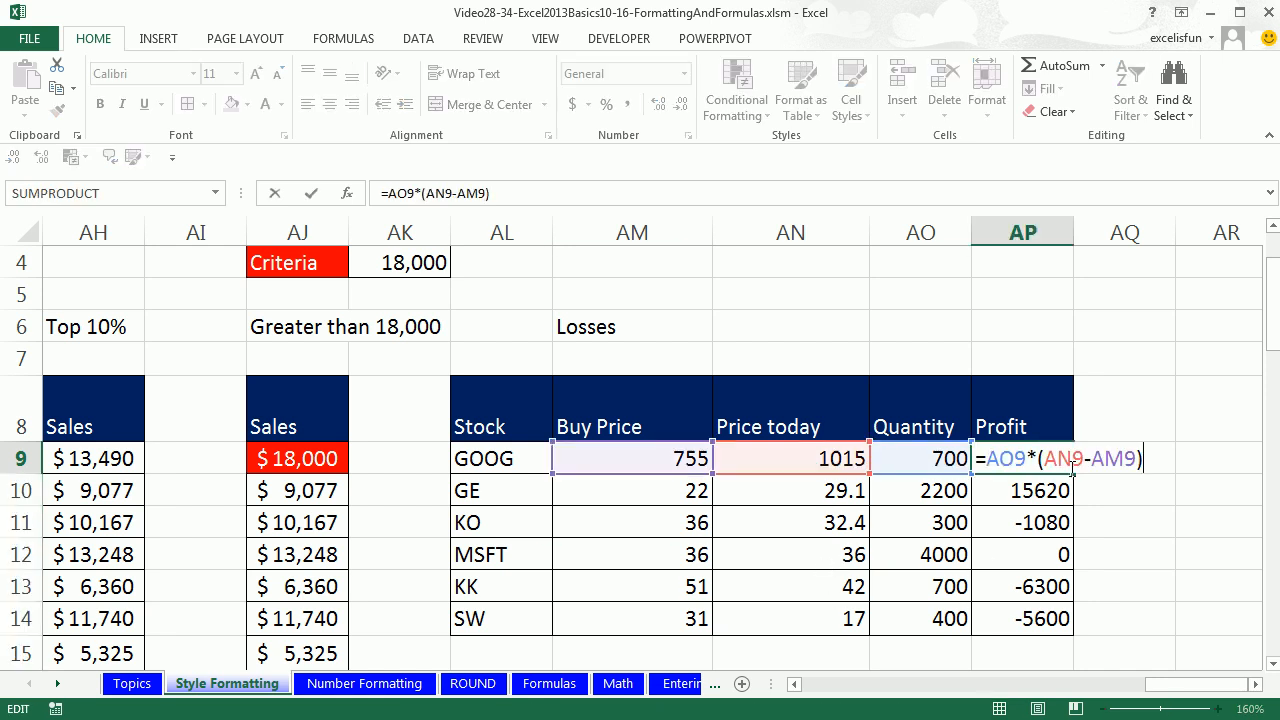
key("ctrl+Return")
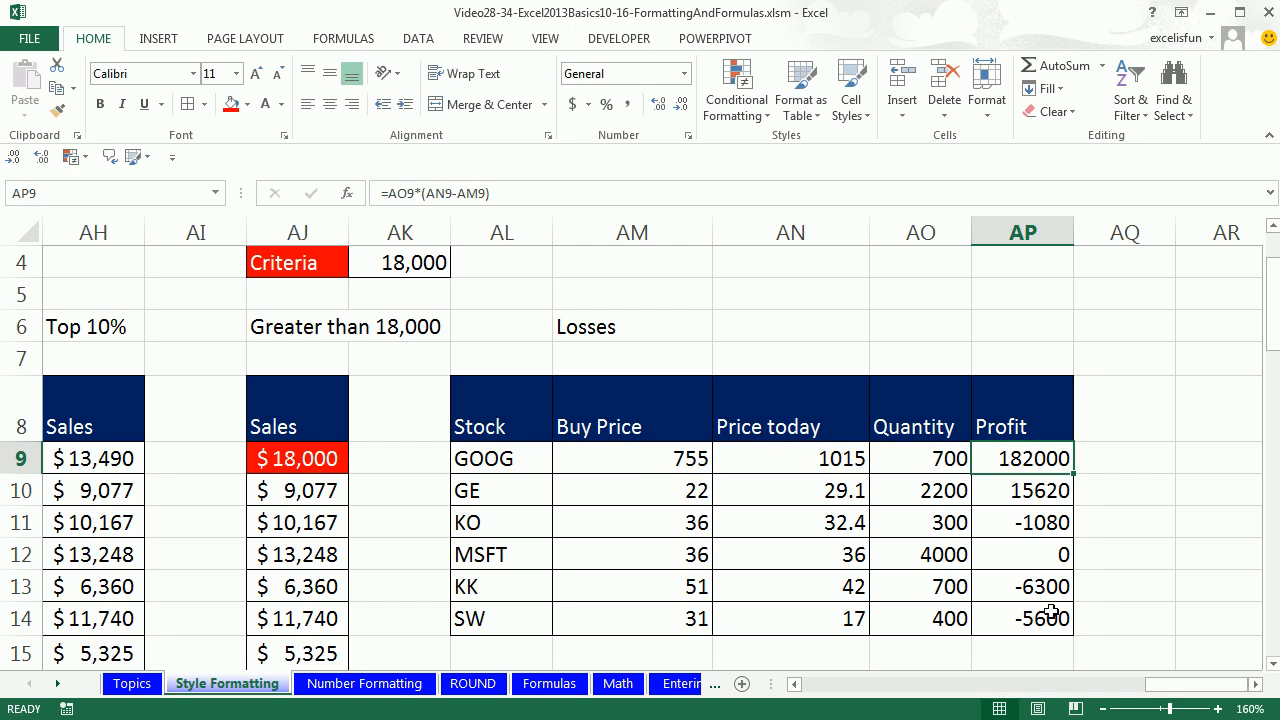
Start a Less Than highlight rule for the Profit values in AP9:AP14 with 0 as the threshold
left_click_drag(1012, 472, 1025, 618)
left_click(762, 112)
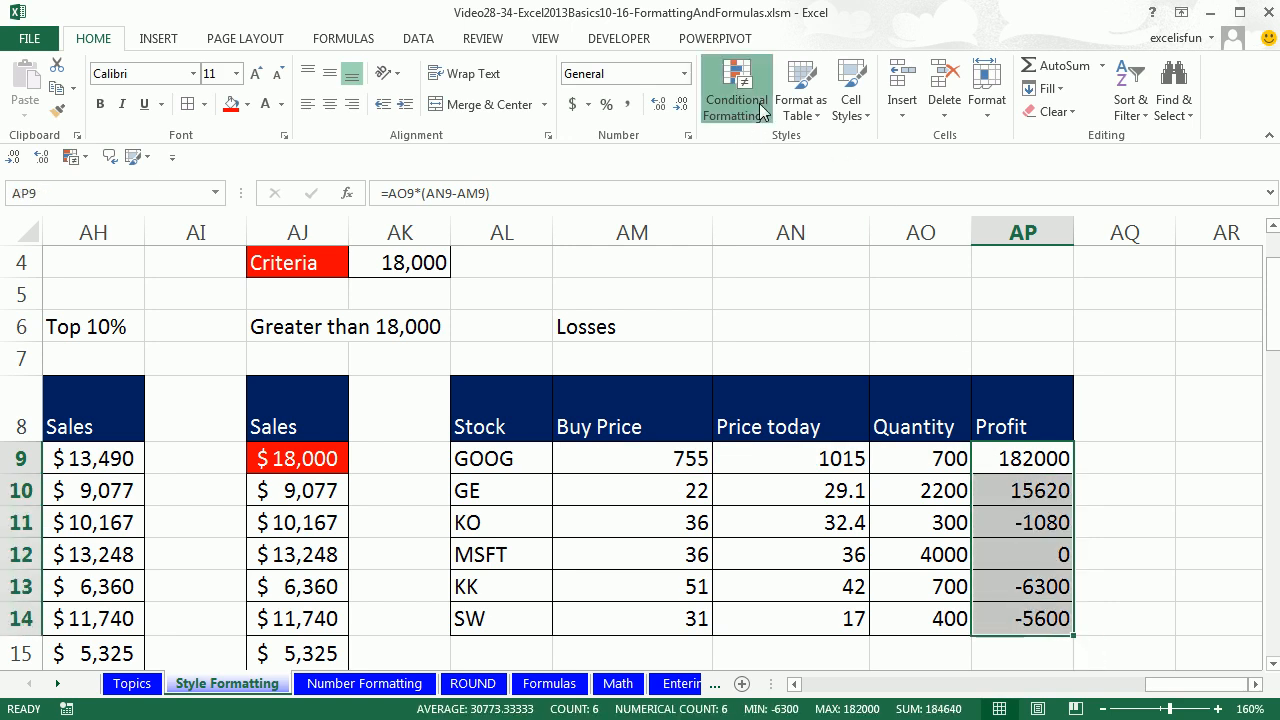
mouse_move(775, 152)
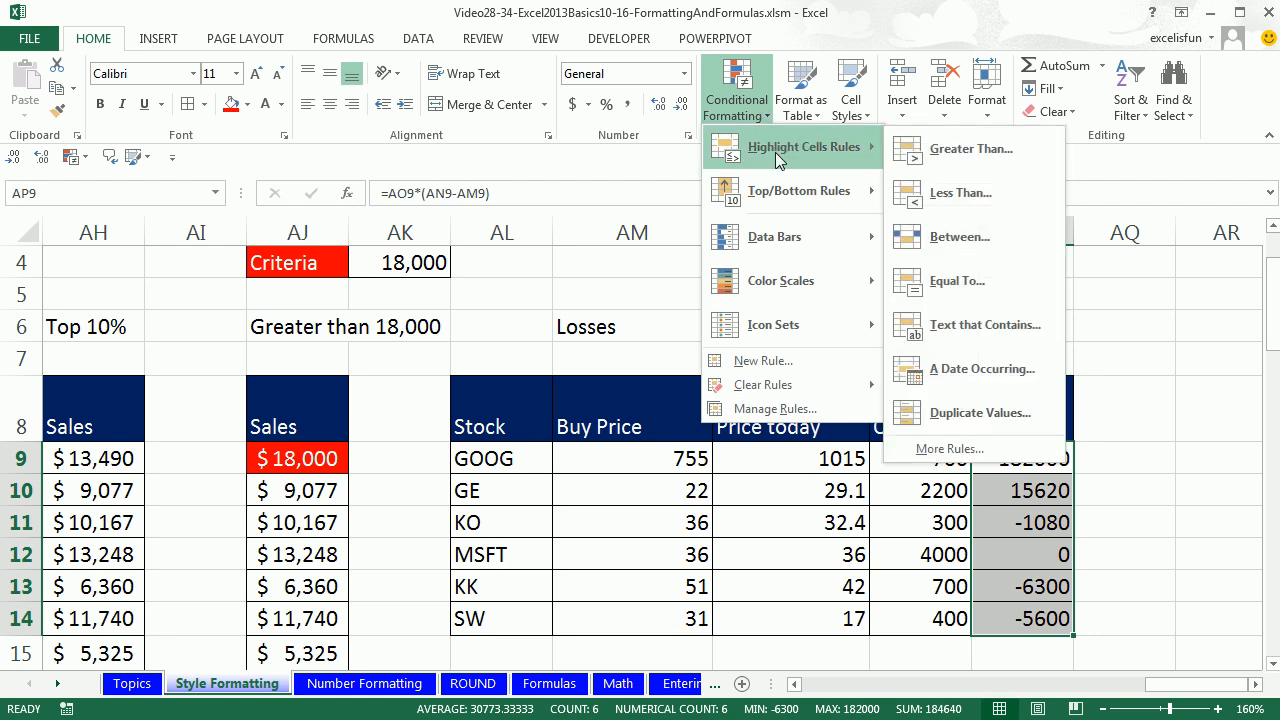
left_click(996, 199)
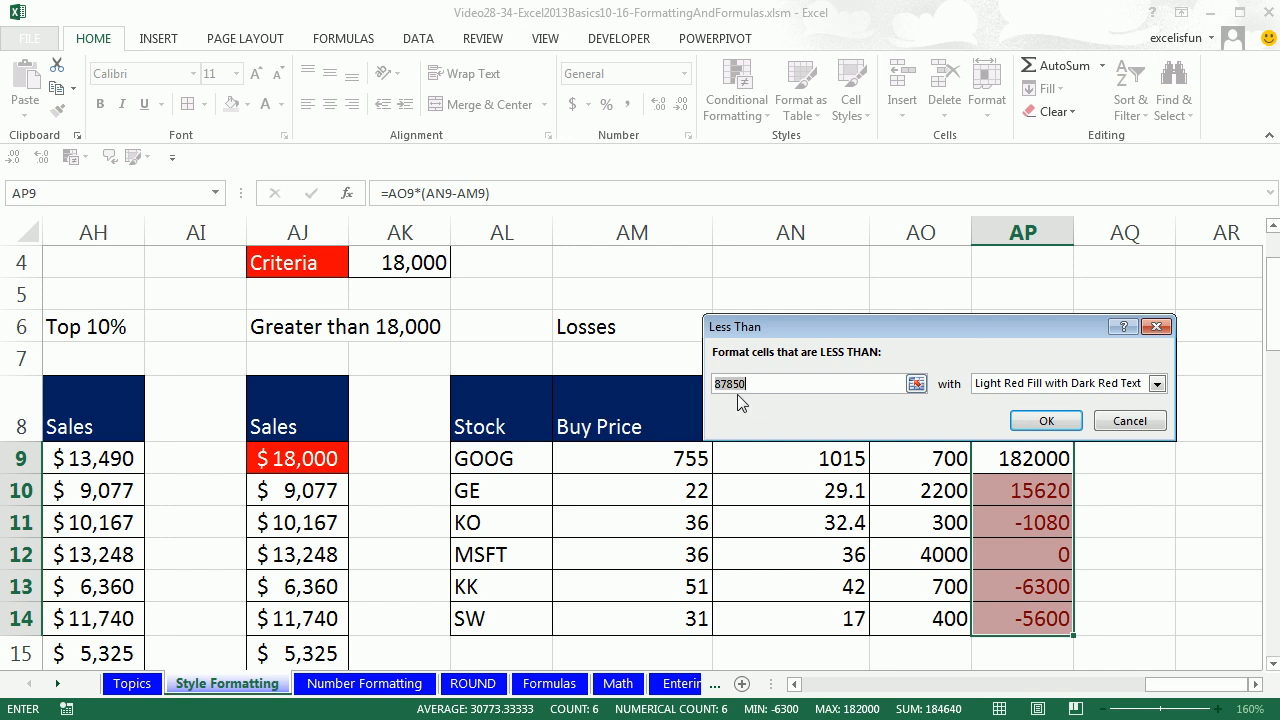
type("0")
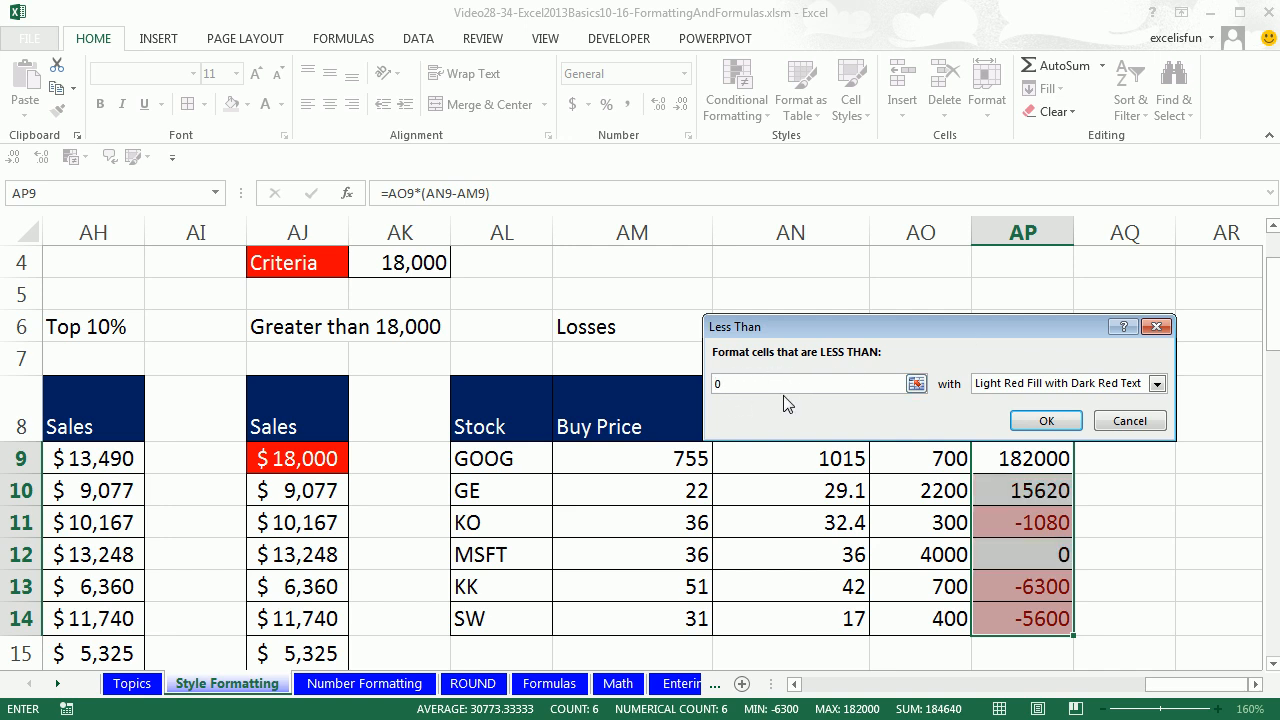
Give the Less Than rule a custom format with red fill and white font, and apply it to the Profit values
left_click(1013, 386)
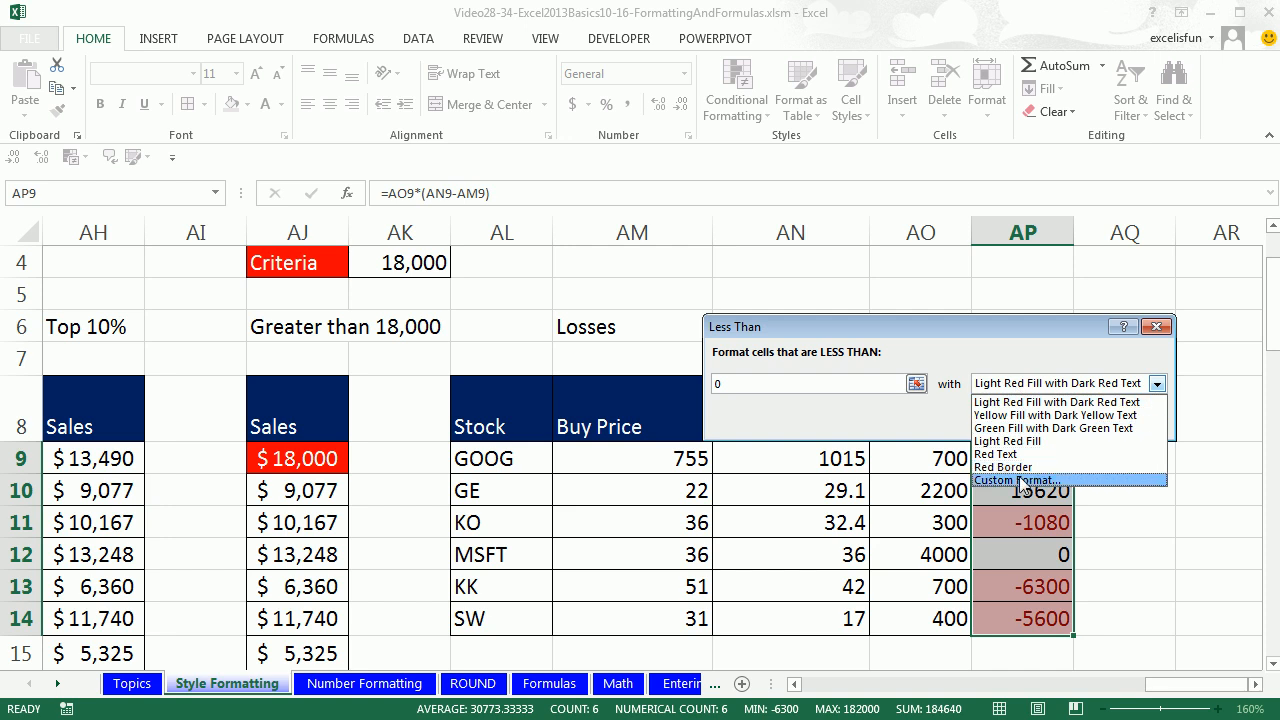
left_click(1019, 478)
left_click(728, 330)
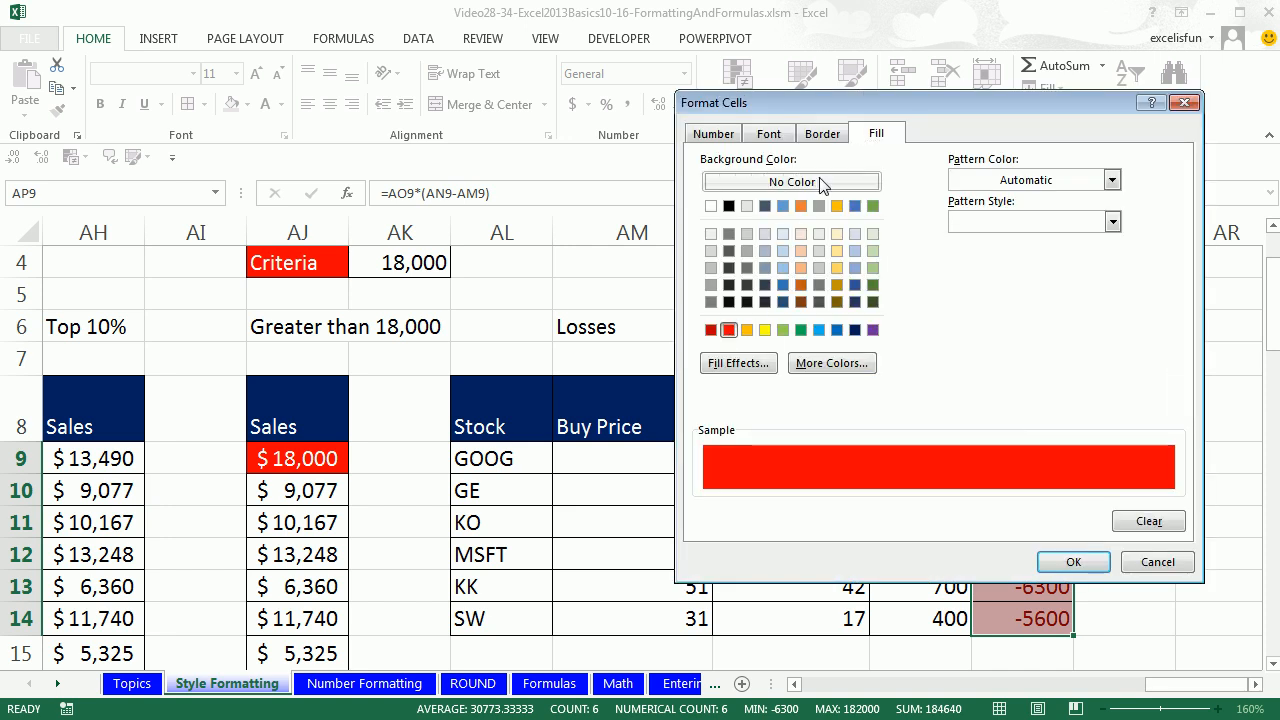
left_click(785, 134)
left_click(988, 302)
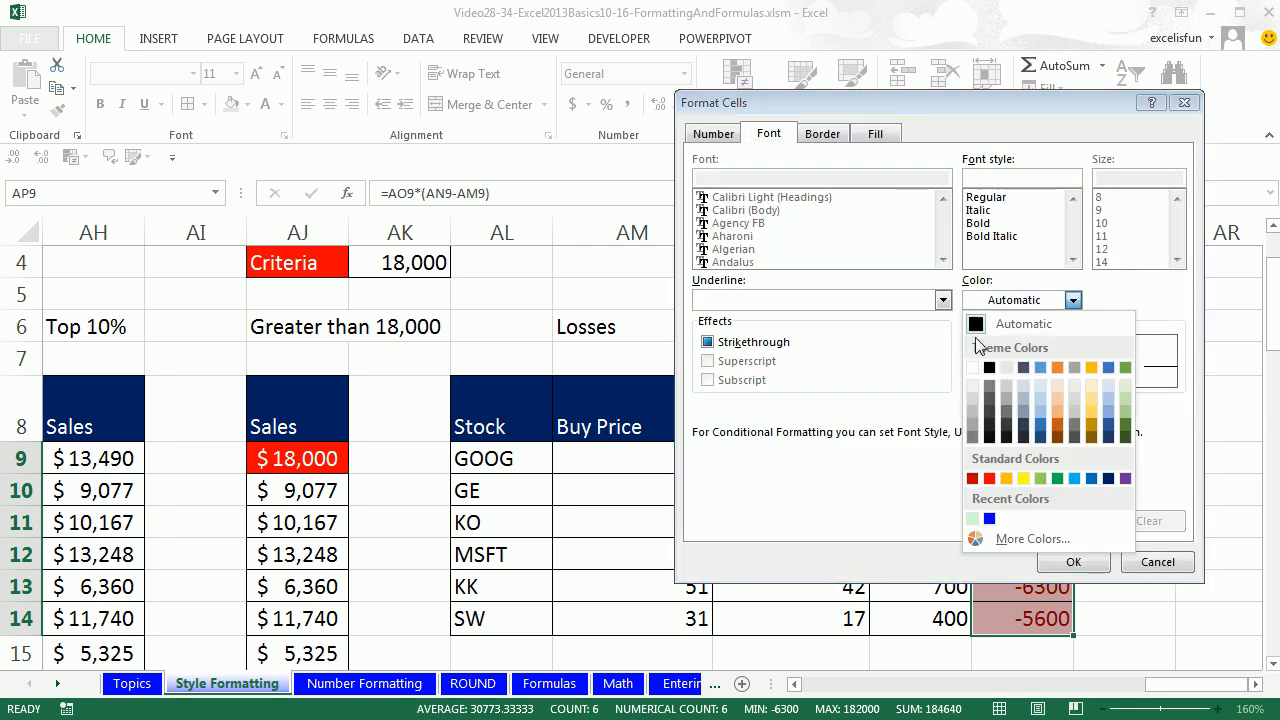
left_click(980, 369)
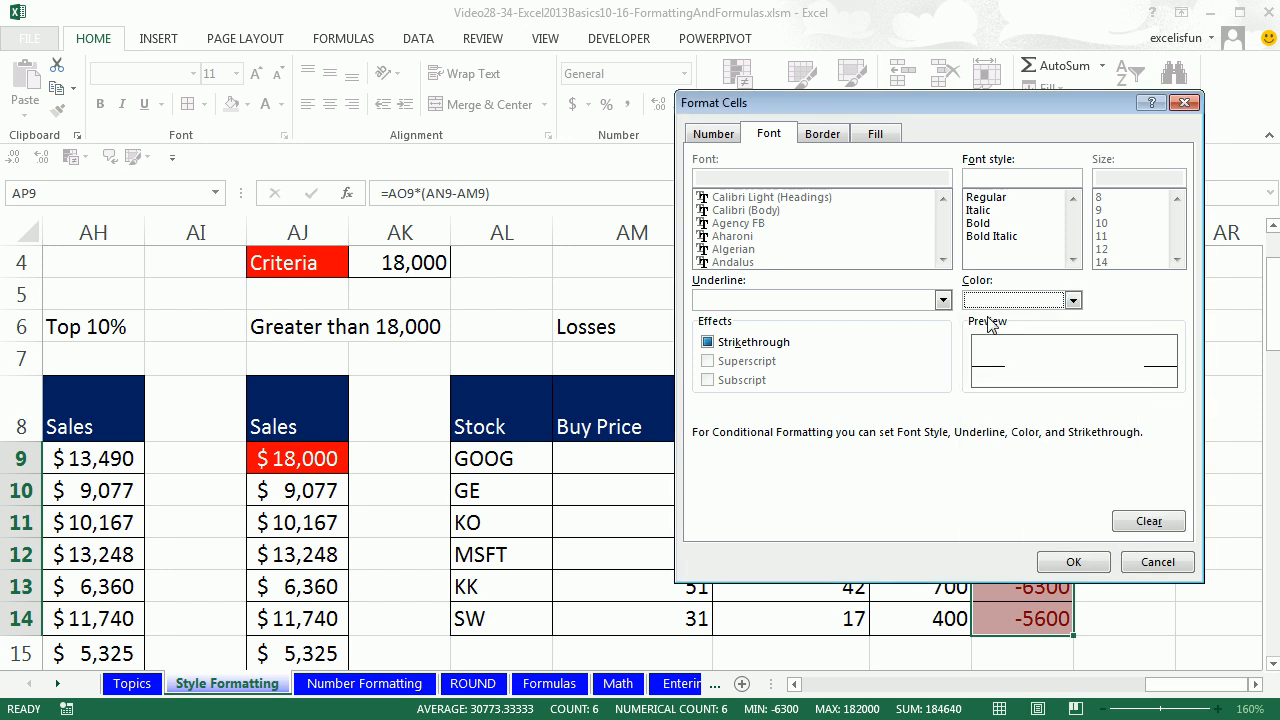
left_click(875, 134)
left_click(1073, 562)
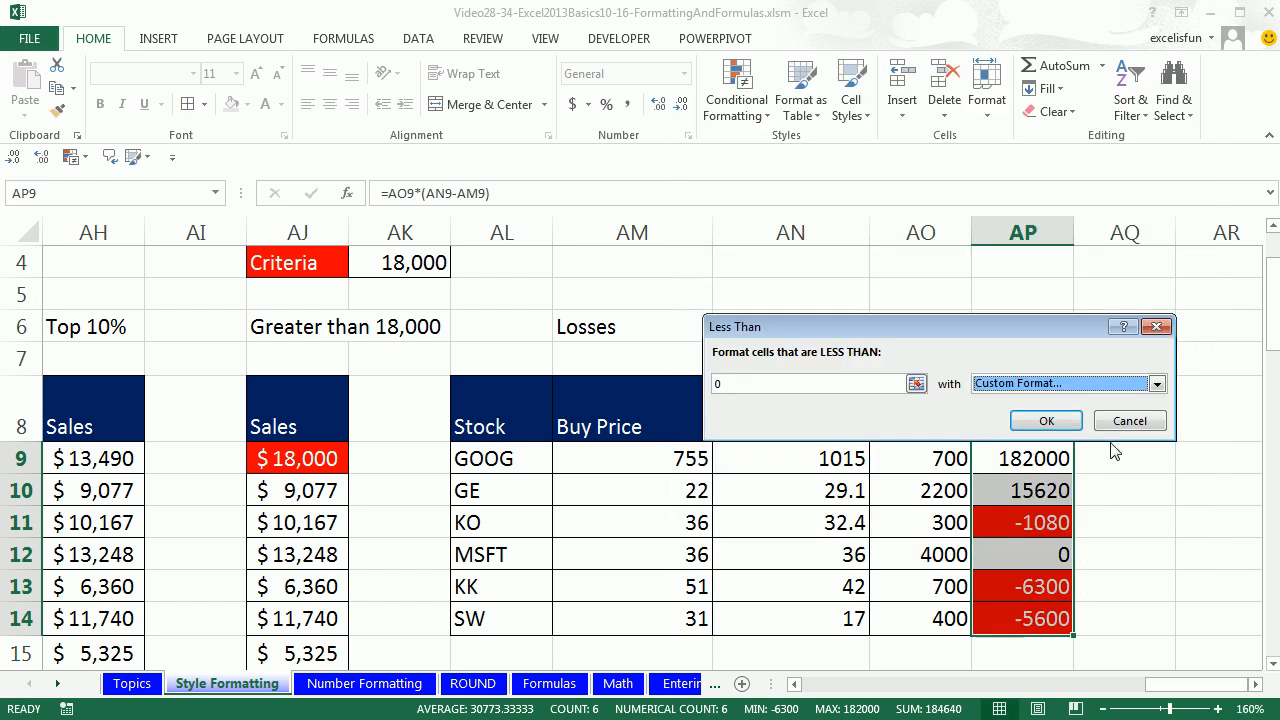
left_click(1047, 420)
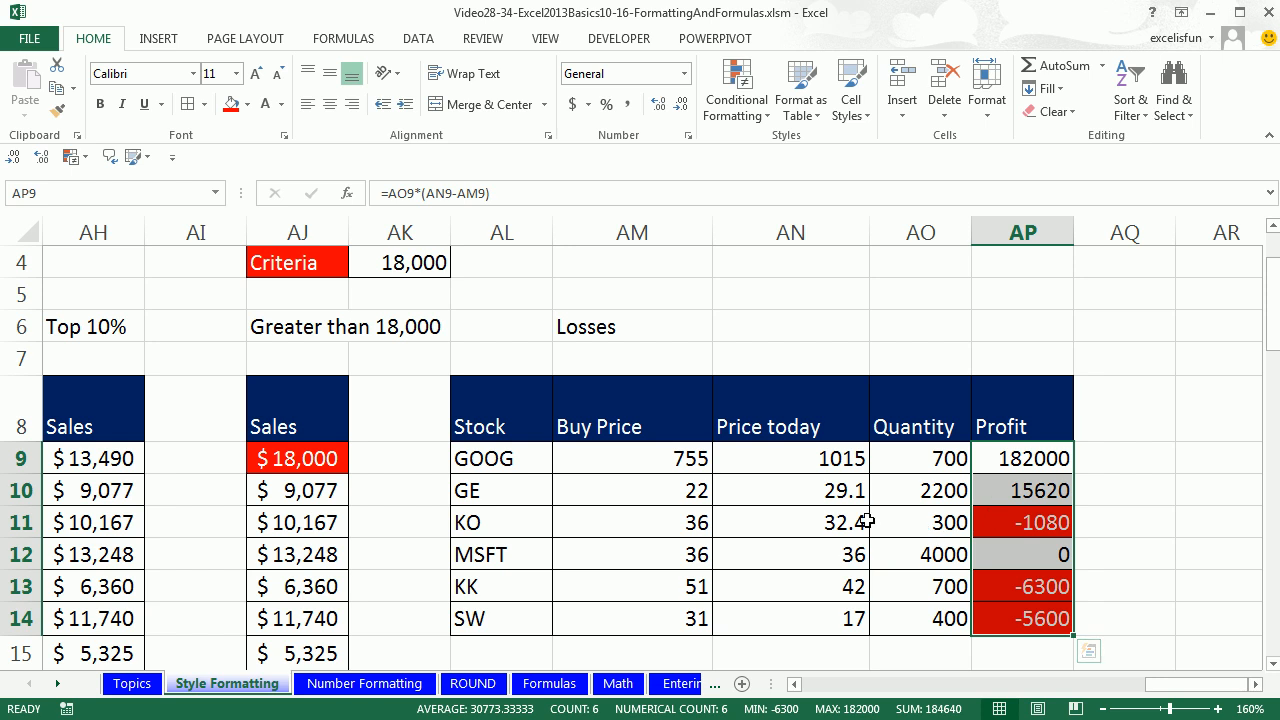
Set KO's Price today in AN11 to 37 to test the losses rule
left_click(822, 528)
type("37")
key("ctrl+Return")
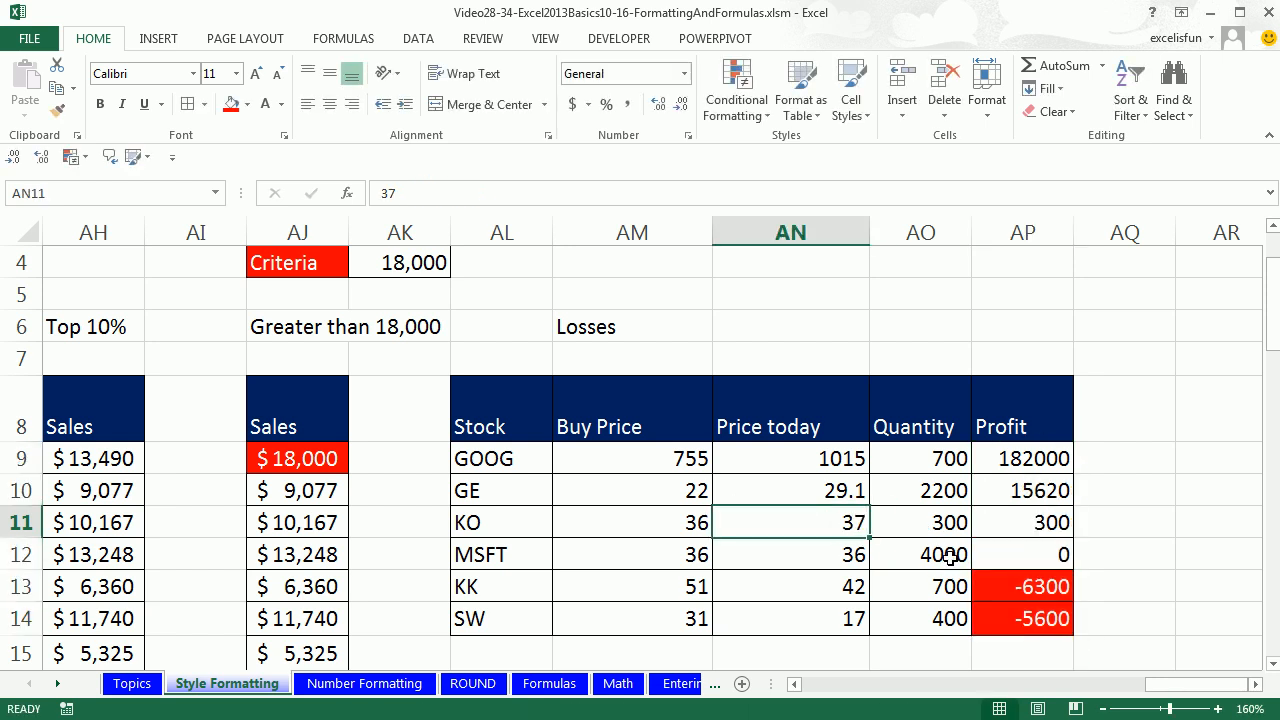